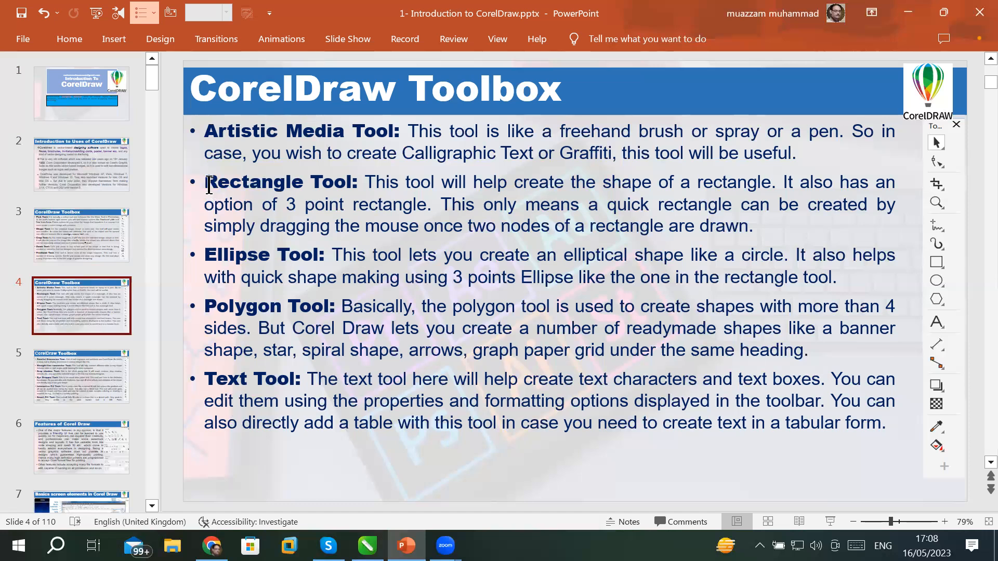
Highlight the Rectangle Tool through Polygon Tool headings on the slide, then move to slide 5.
drag(209, 184, 336, 192)
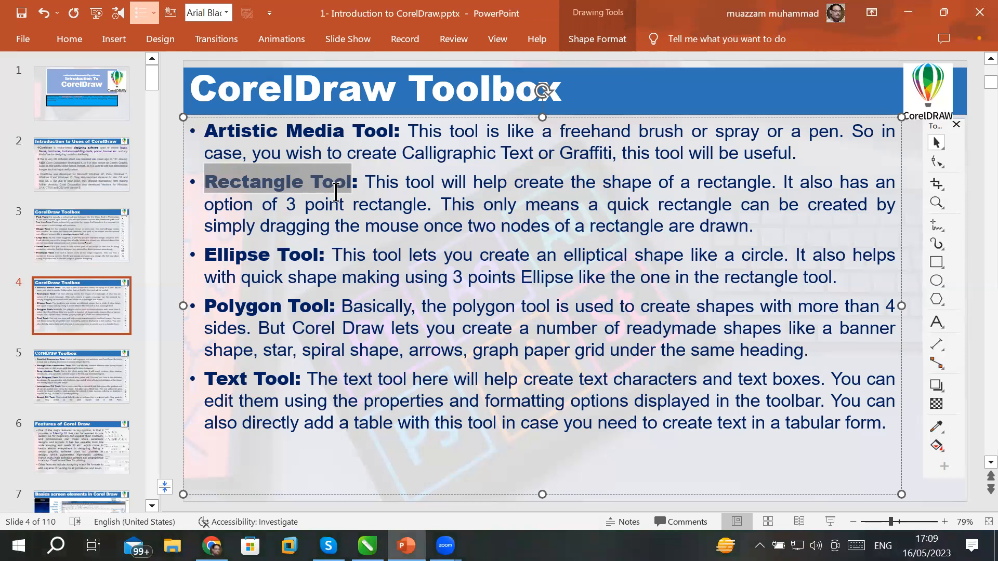
drag(336, 192, 338, 389)
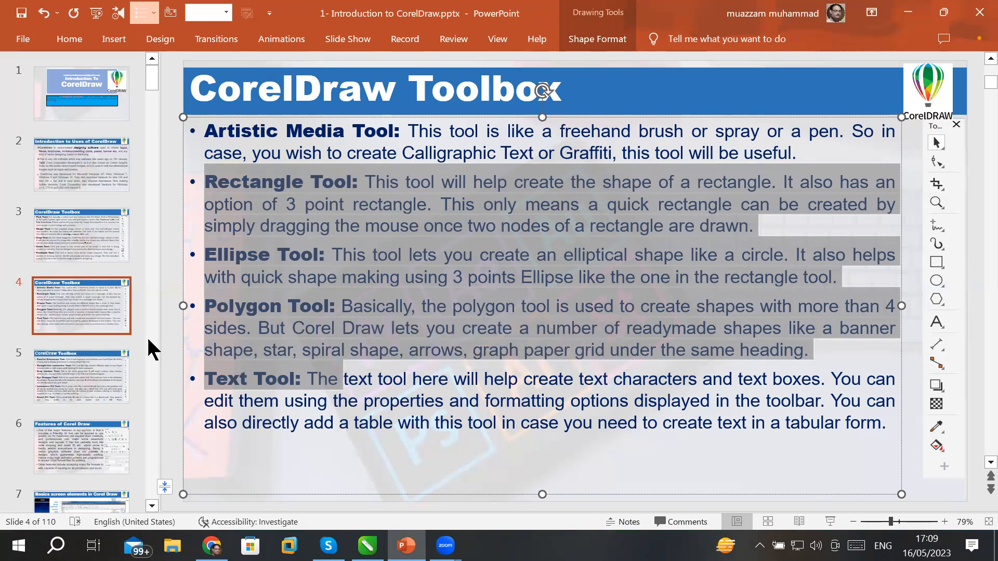
click(86, 366)
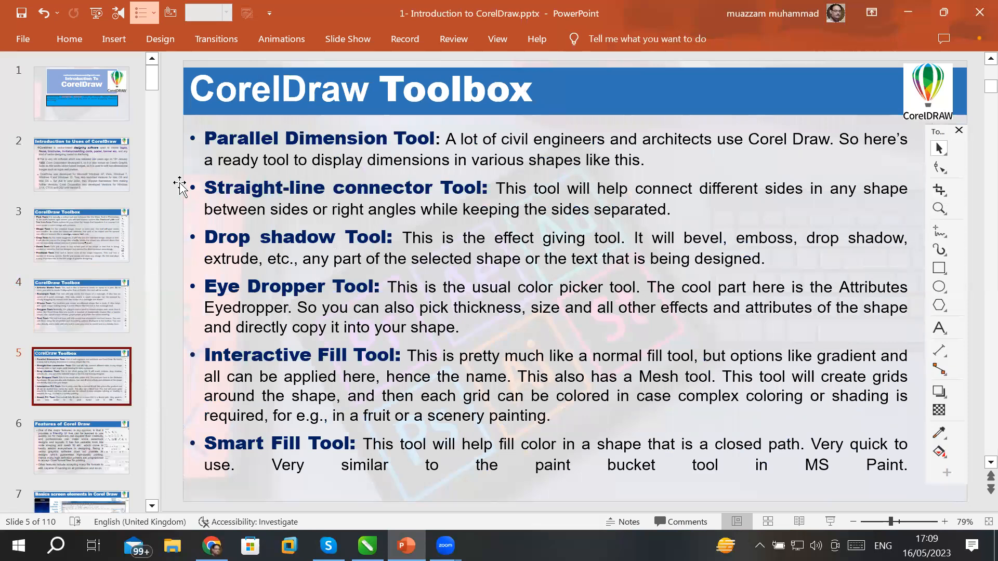
Highlight the Parallel Dimension and Straight-line connector text, advance to slide 6, and switch to CorelDRAW.
drag(205, 136, 399, 445)
click(104, 440)
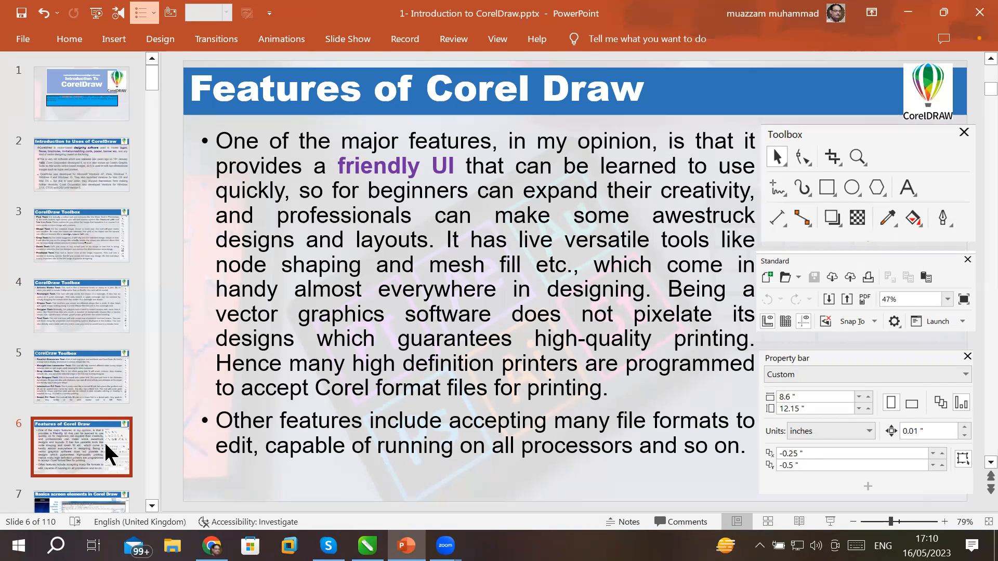
click(368, 545)
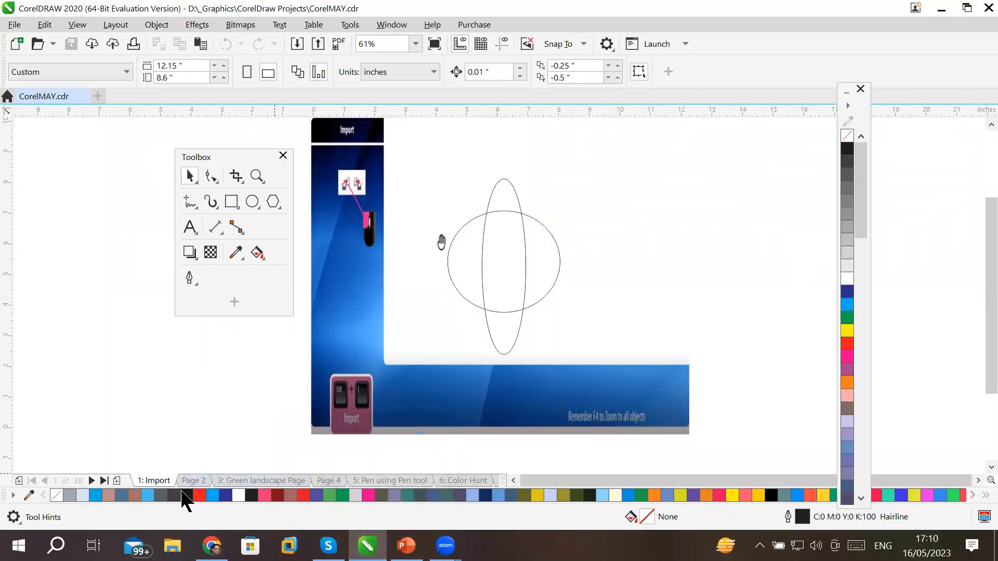
Add a blank portrait Page 2 to CorelMAY.cdr and look through the Window menu.
click(117, 481)
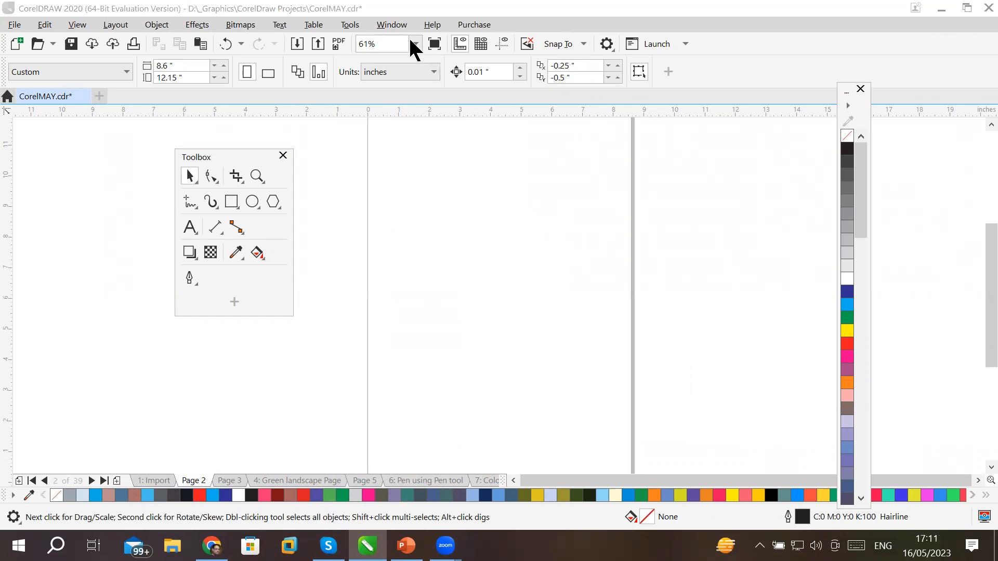
click(395, 25)
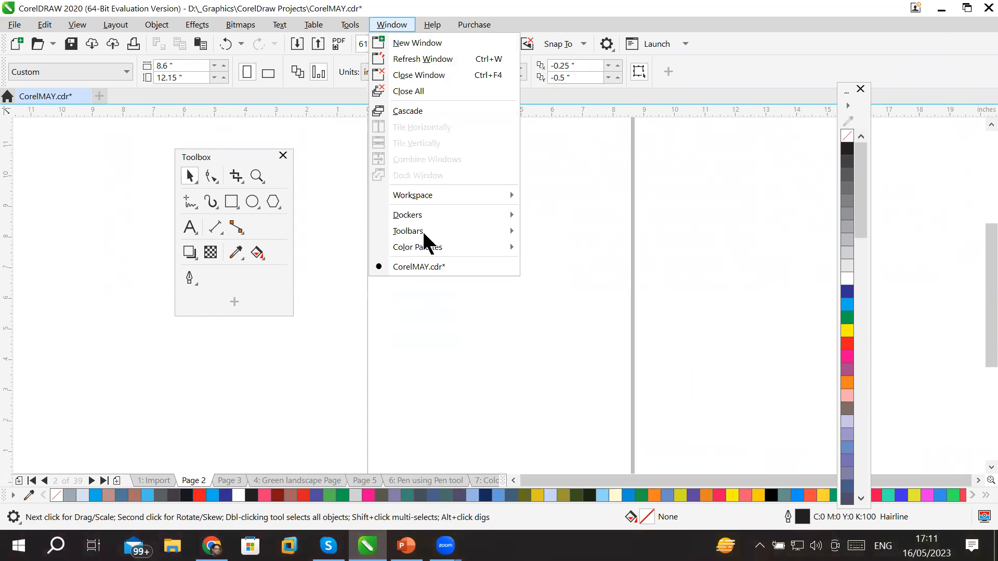
mouse_move(424, 235)
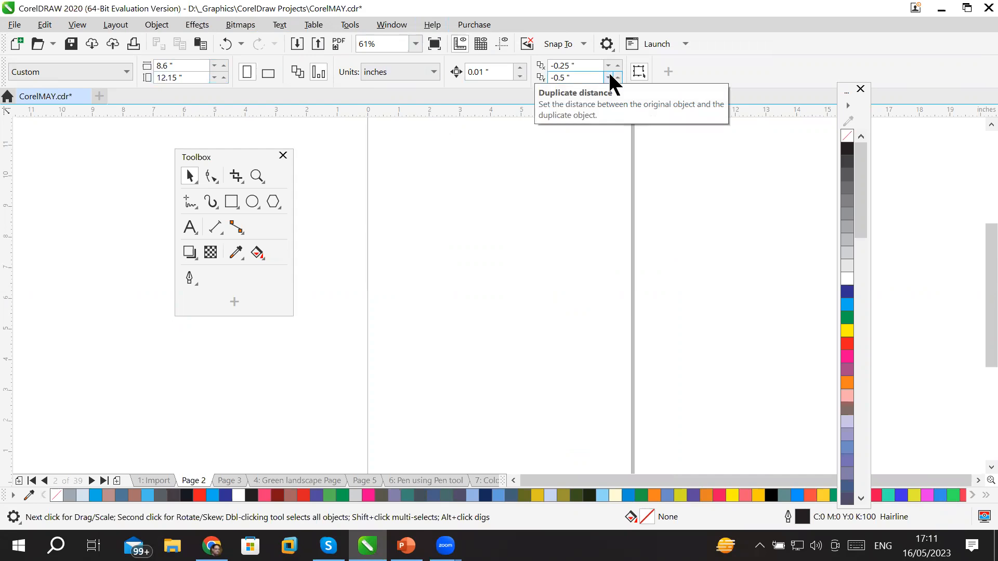
Cycle through the Shape, Crop, Zoom and Freehand tools, ending on Artistic Media.
click(212, 175)
click(236, 177)
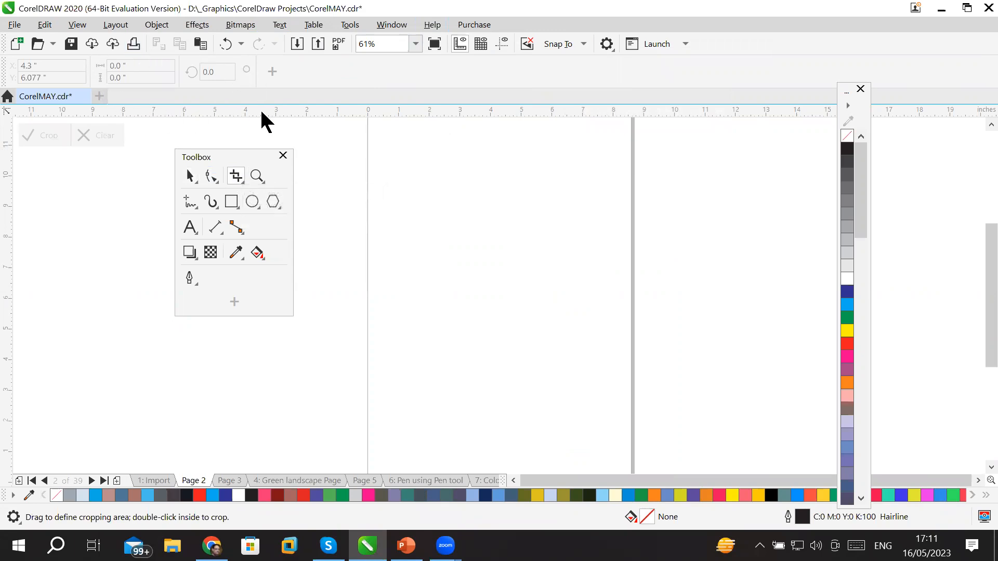
click(256, 176)
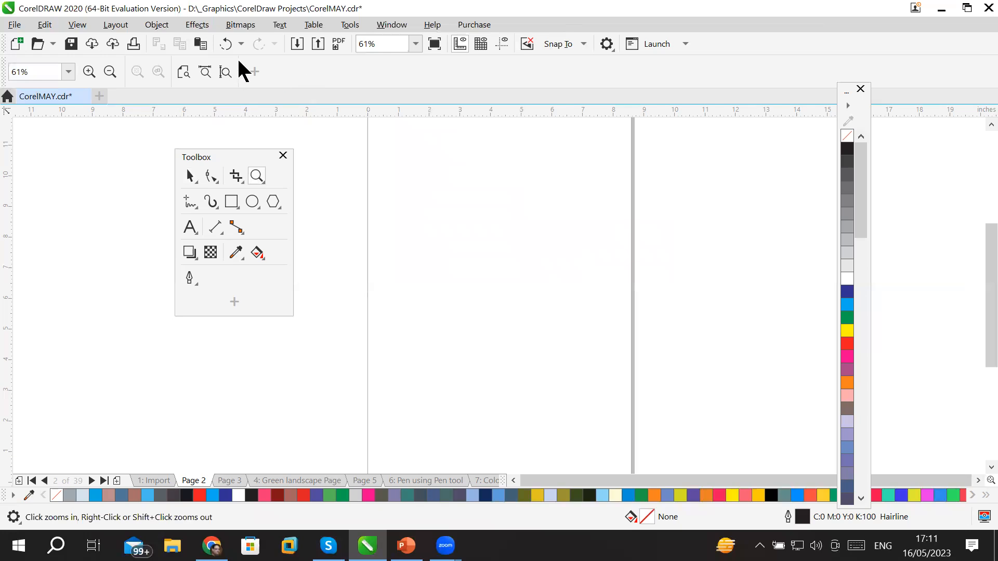
click(190, 205)
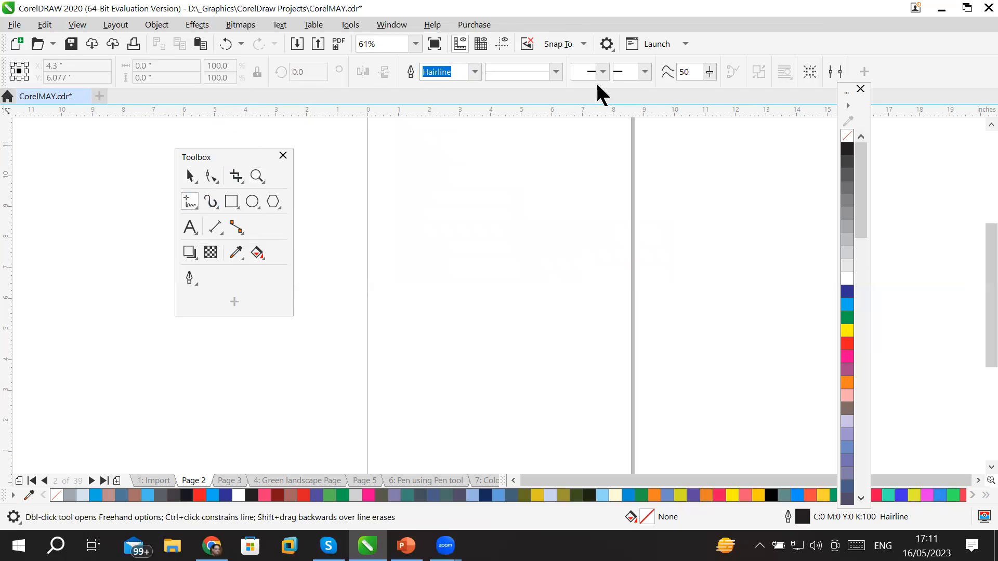
click(216, 204)
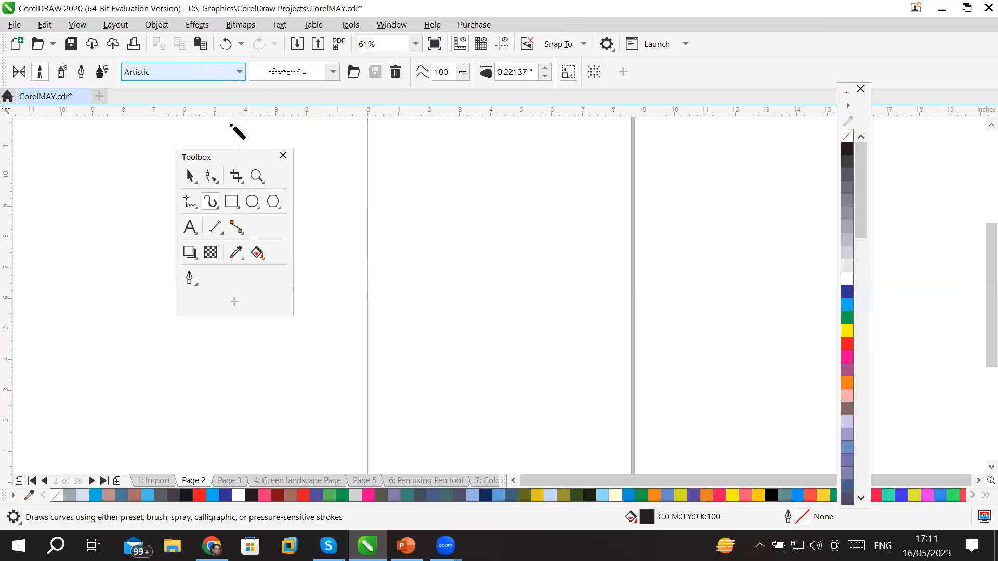
Show the Rectangle tool flyout, then activate the Rectangle tool with F6.
click(233, 203)
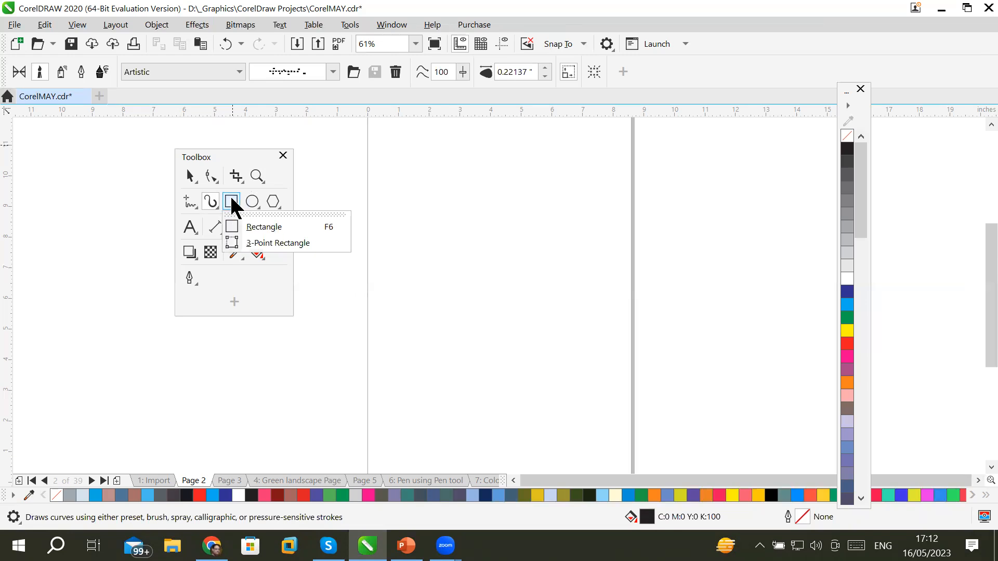
key(F6)
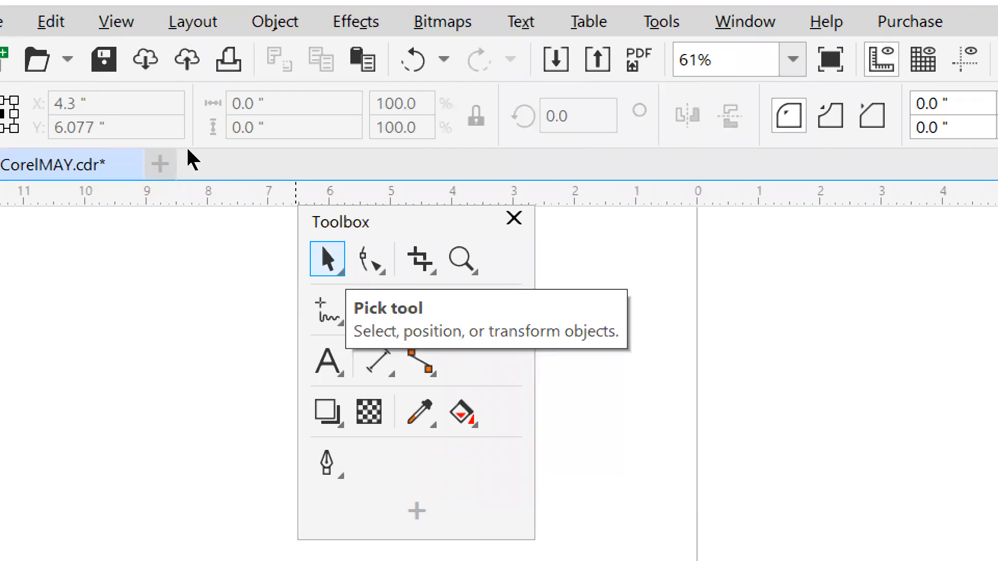
click(340, 272)
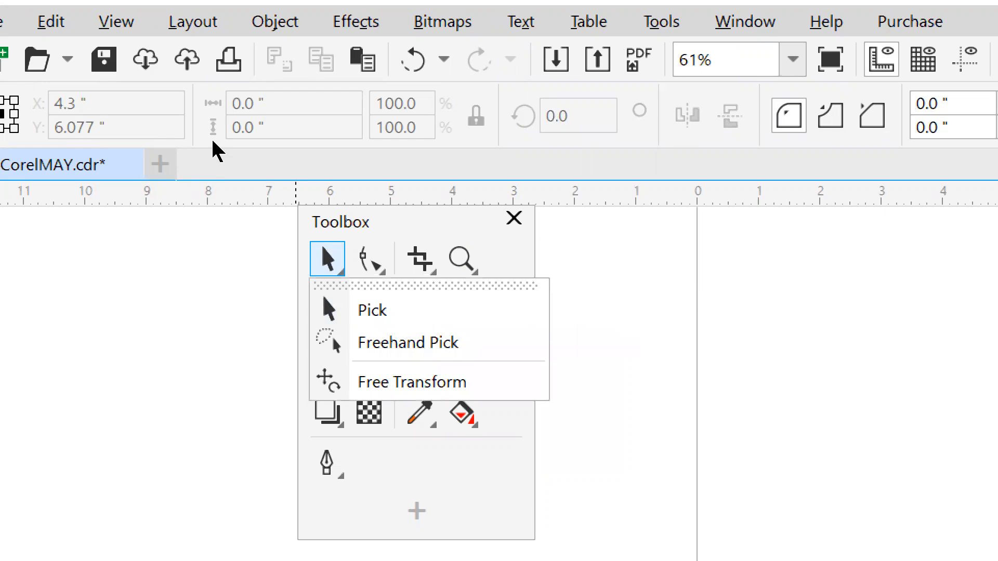
click(373, 257)
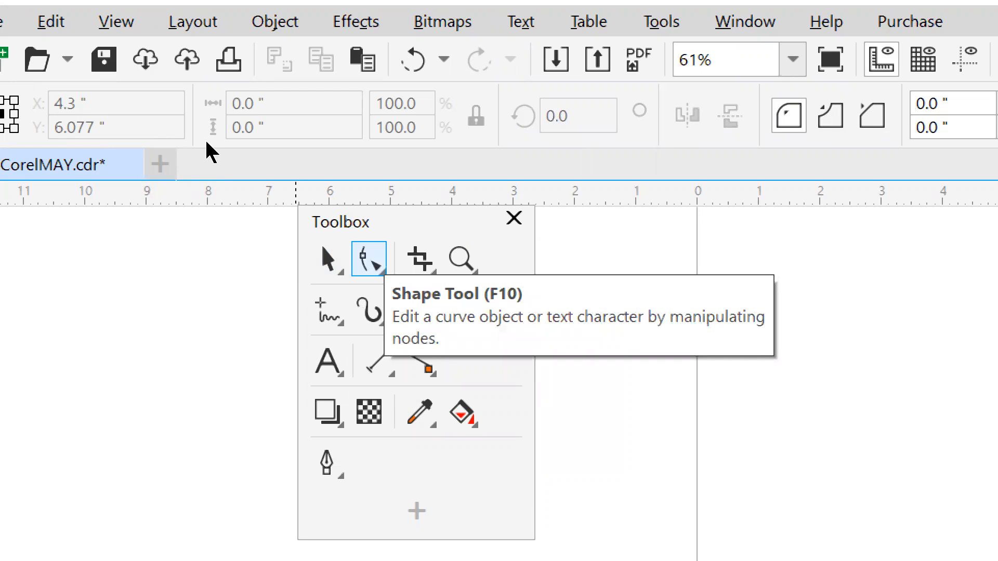
click(381, 269)
click(408, 269)
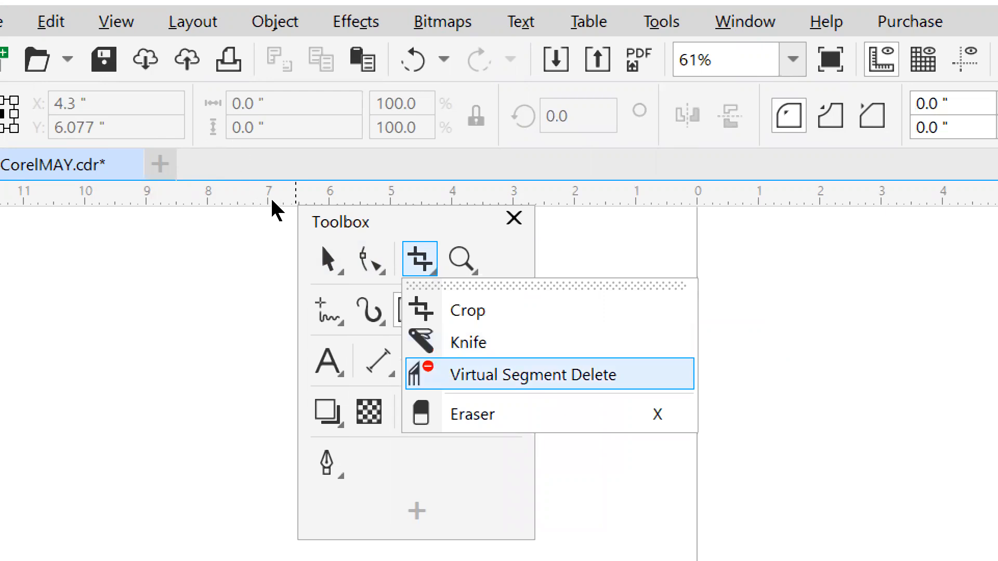
key(Down)
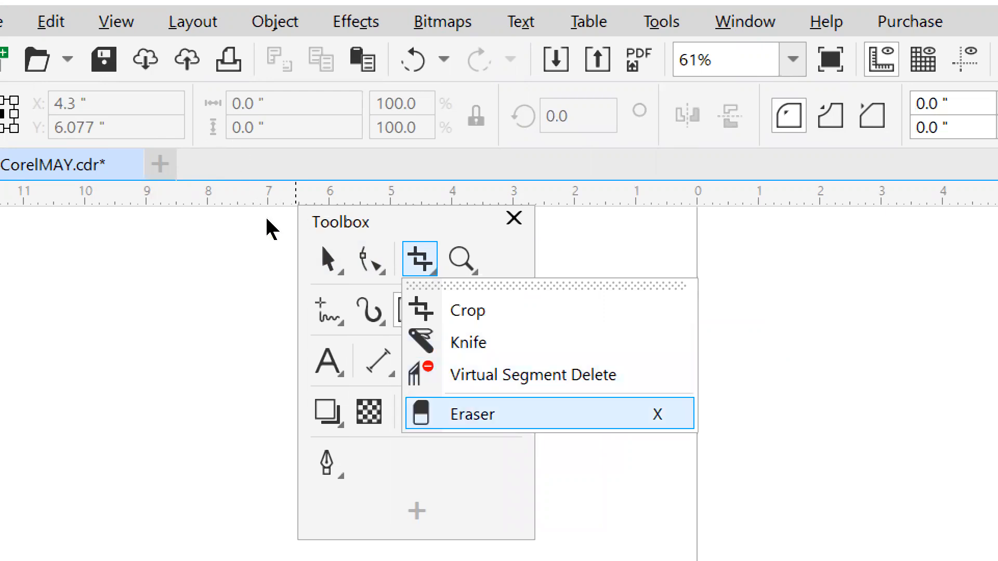
click(446, 222)
click(474, 272)
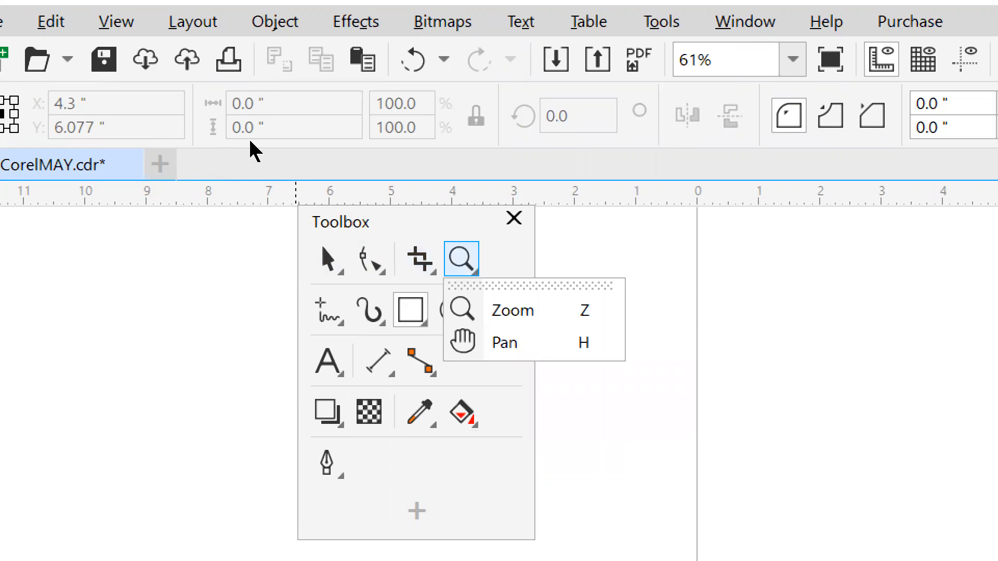
key(Down)
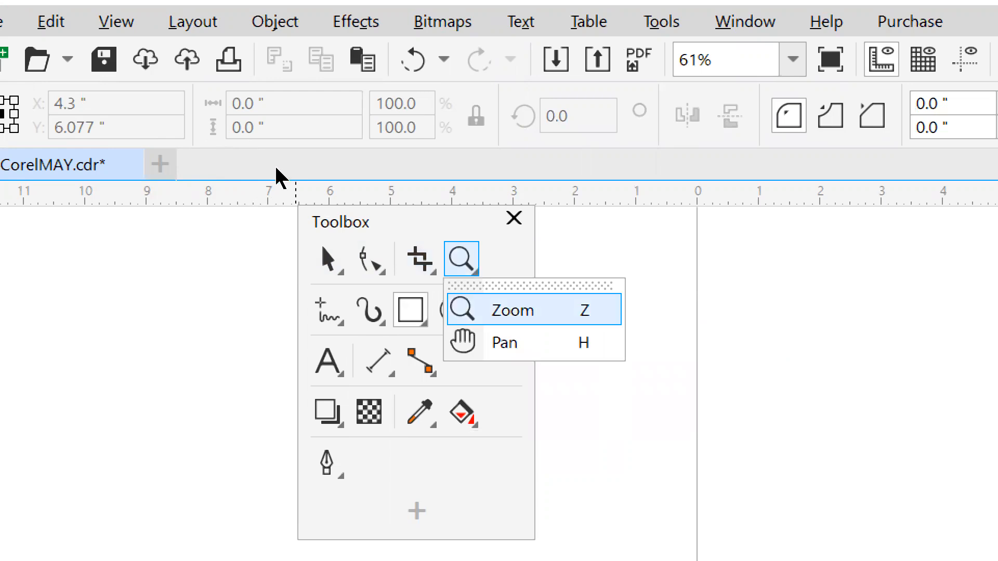
key(Down)
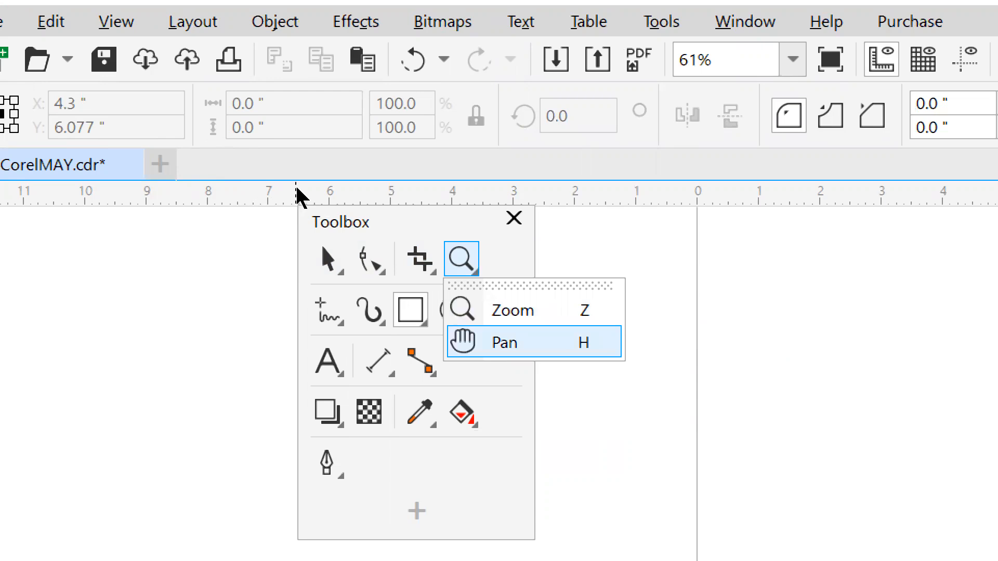
key(Up)
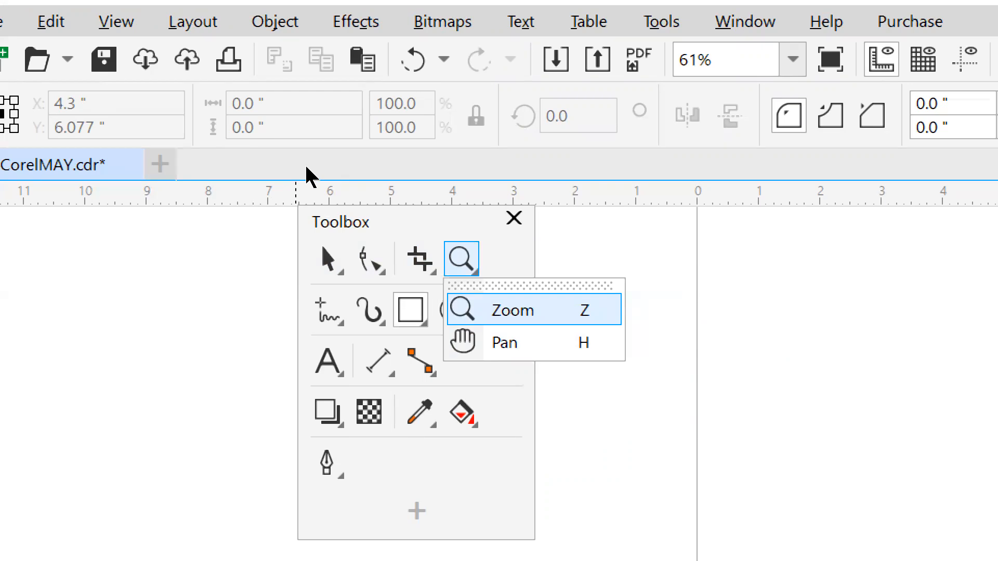
mouse_move(329, 315)
mouse_move(412, 314)
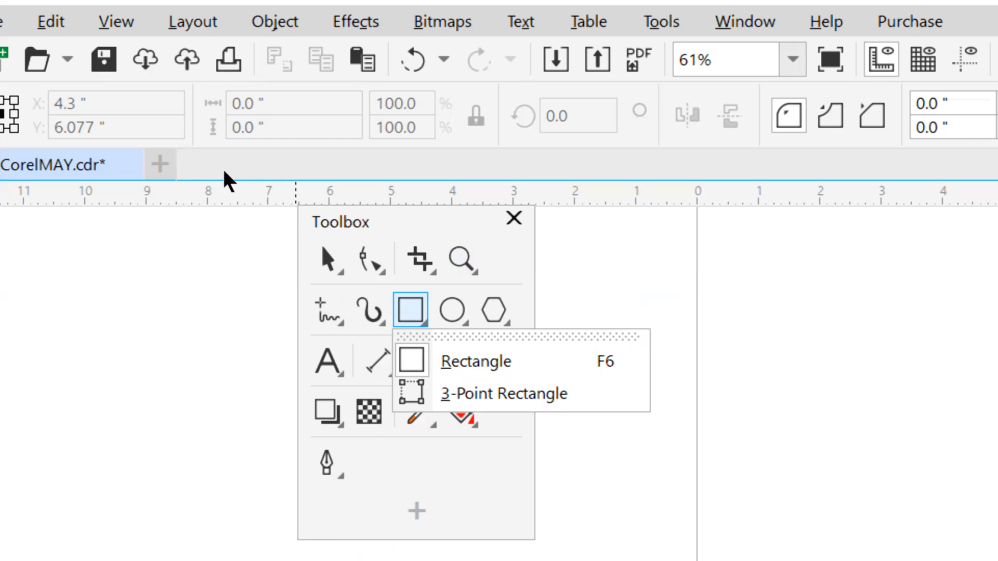
mouse_move(453, 311)
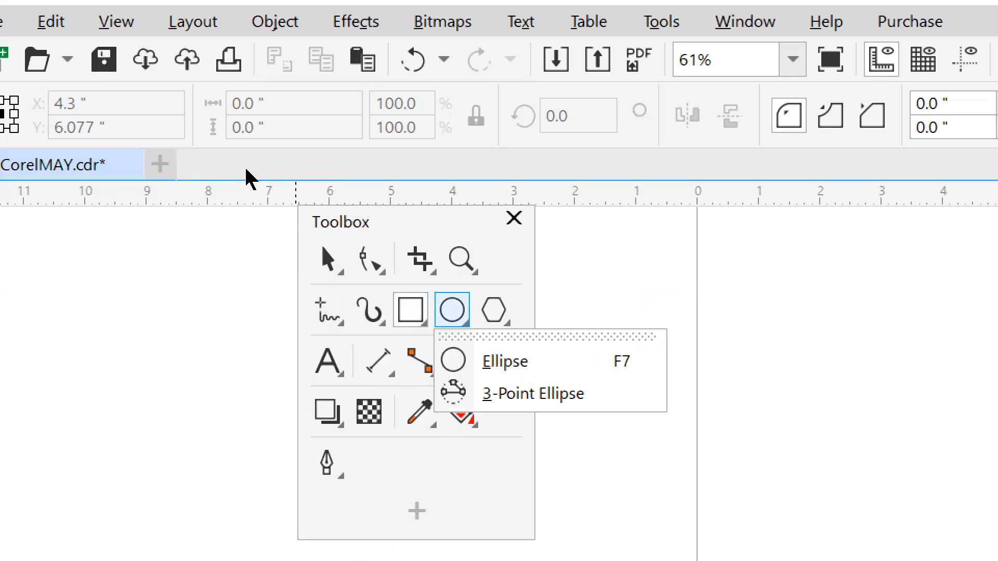
mouse_move(494, 311)
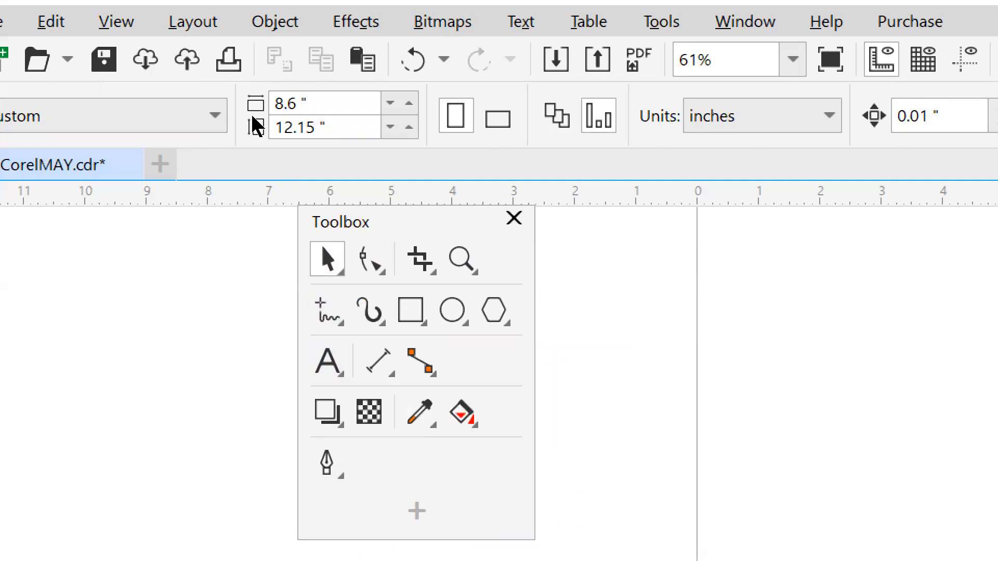
Activate the Text tool with F8, set to Arial 12 pt.
key(F8)
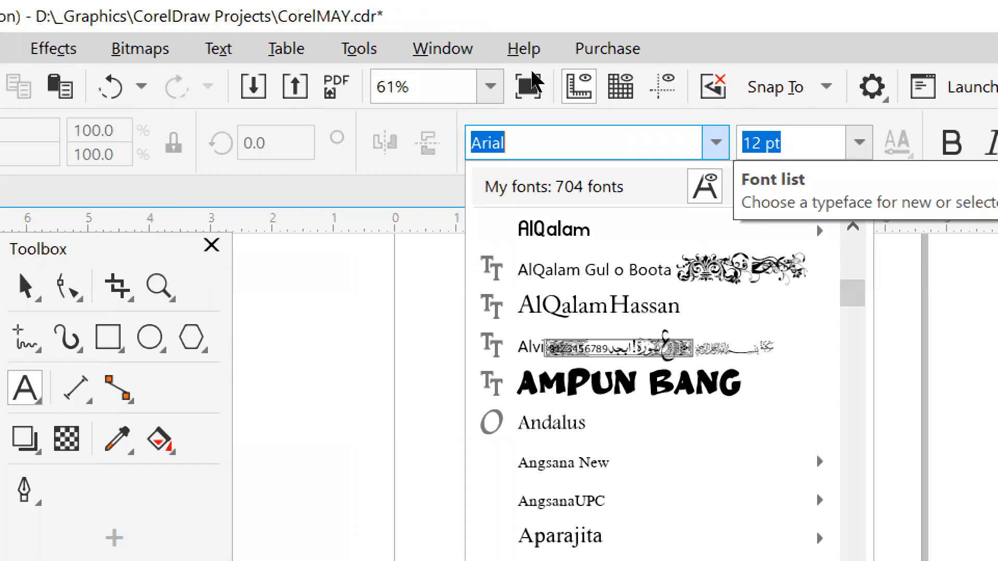
Close the font dropdown, keeping Arial at 12 pt.
click(531, 72)
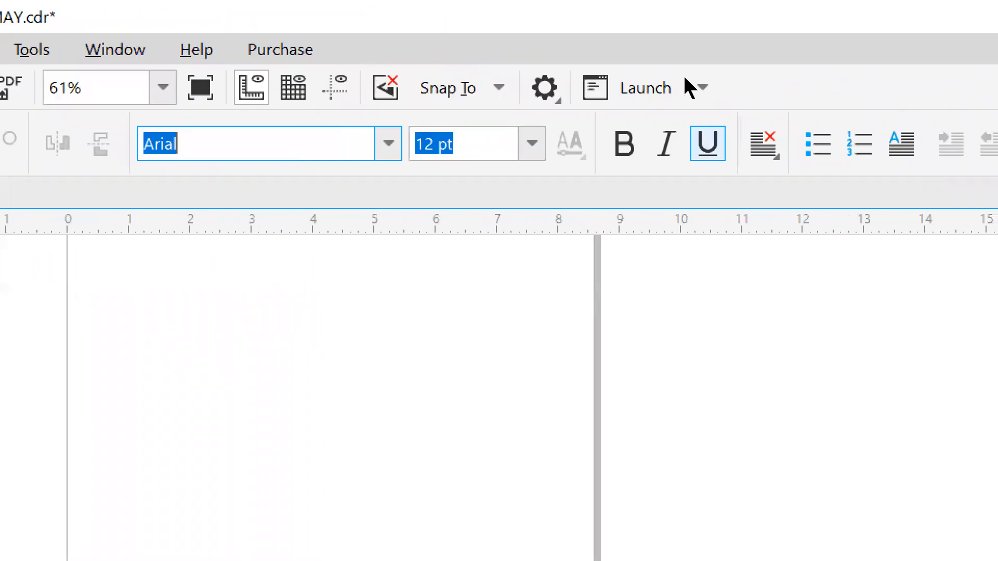
click(770, 144)
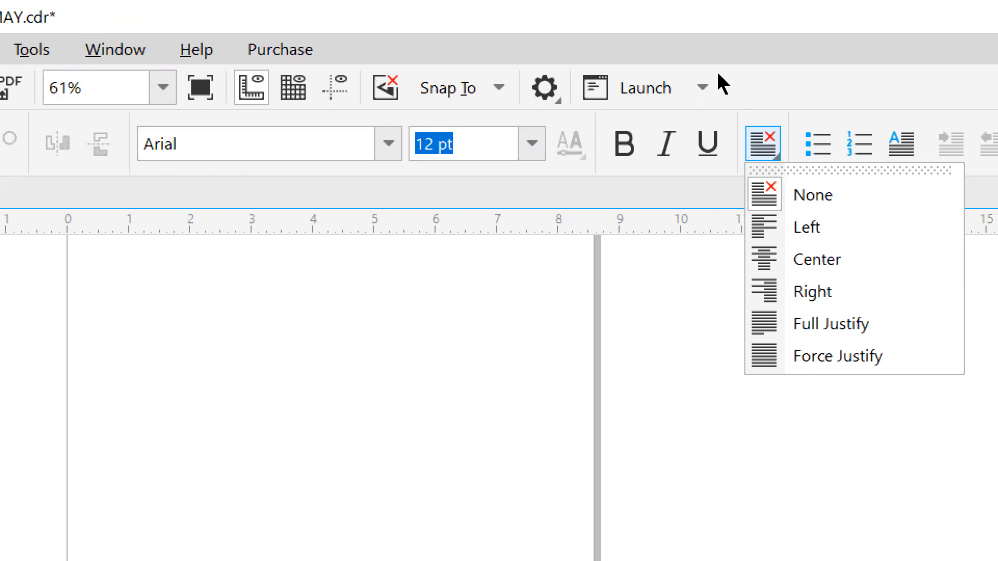
click(754, 65)
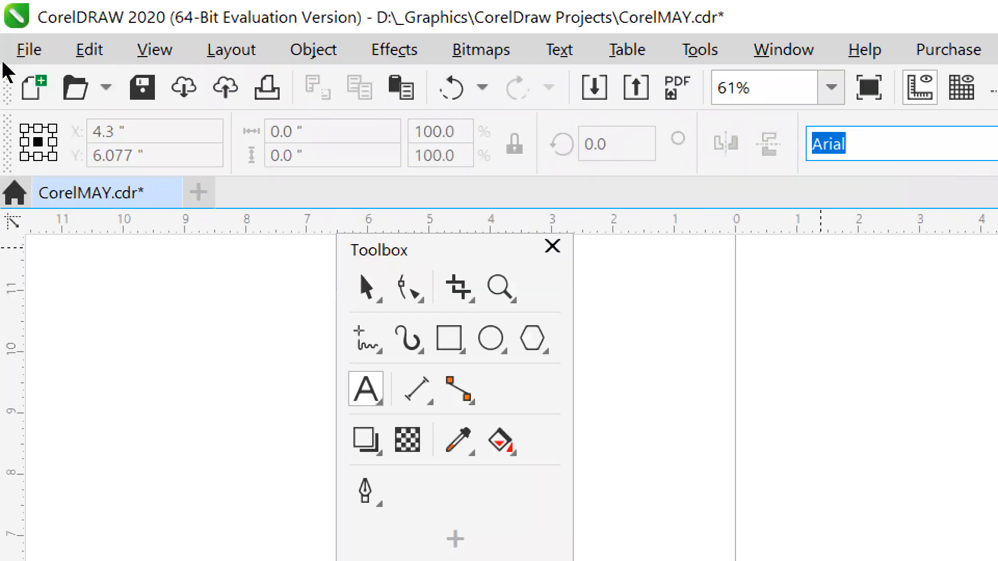
Float the Property bar and Standard toolbar over the page, with Standard above the Toolbox.
mouse_move(12, 73)
mouse_down()
mouse_move(330, 189)
mouse_move(310, 178)
mouse_move(312, 187)
mouse_up()
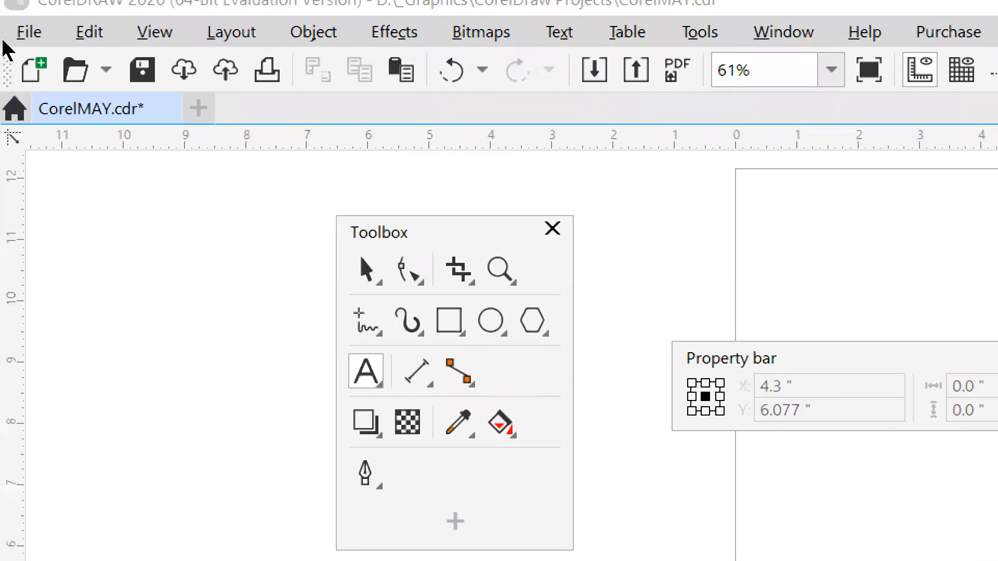
drag(12, 41, 196, 104)
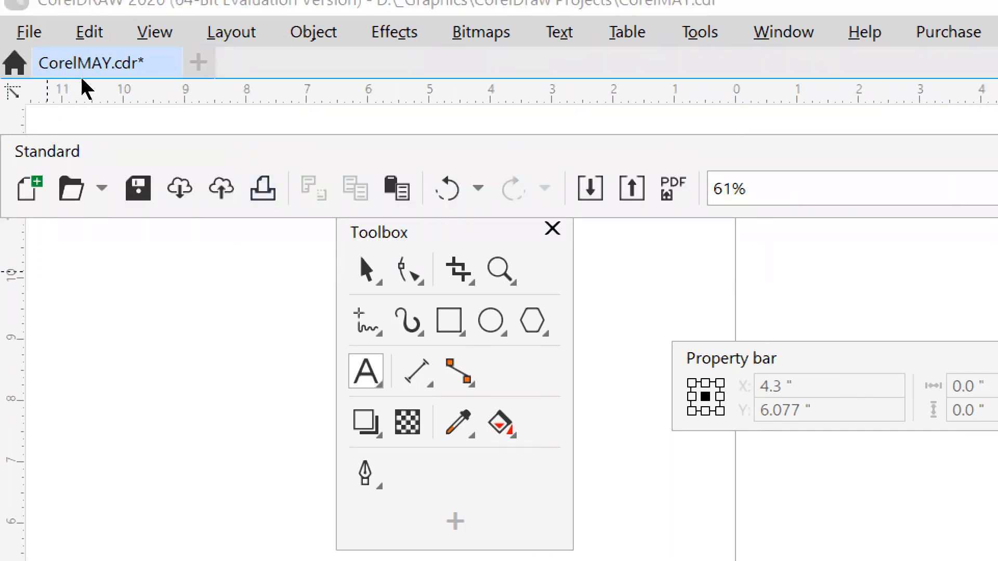
drag(81, 79, 357, 82)
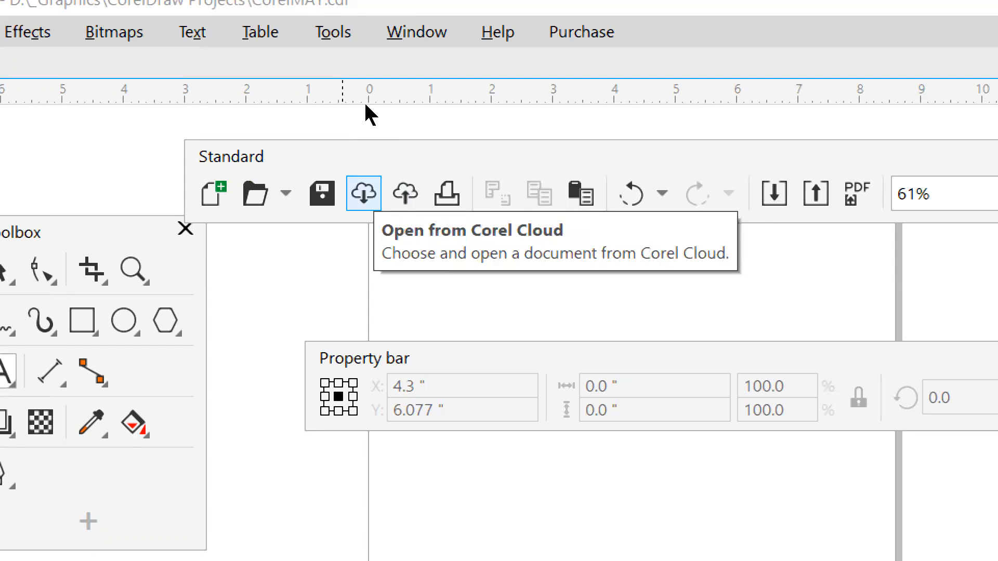
Bring up the Corel Cloud sign-in dialog from the Standard toolbar's Open from Corel Cloud button.
click(405, 194)
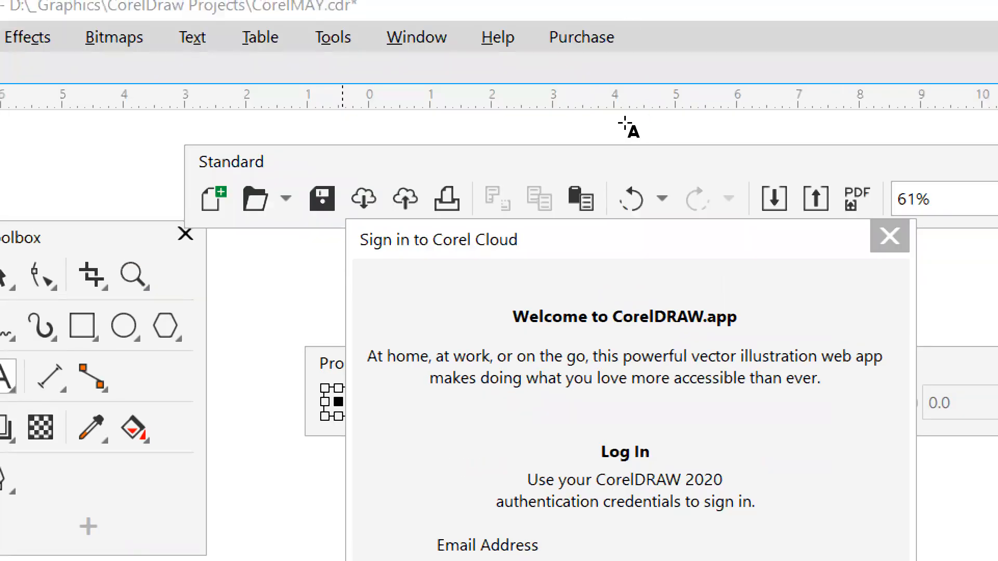
Dismiss the Sign in to Corel Cloud dialog without logging in.
click(889, 237)
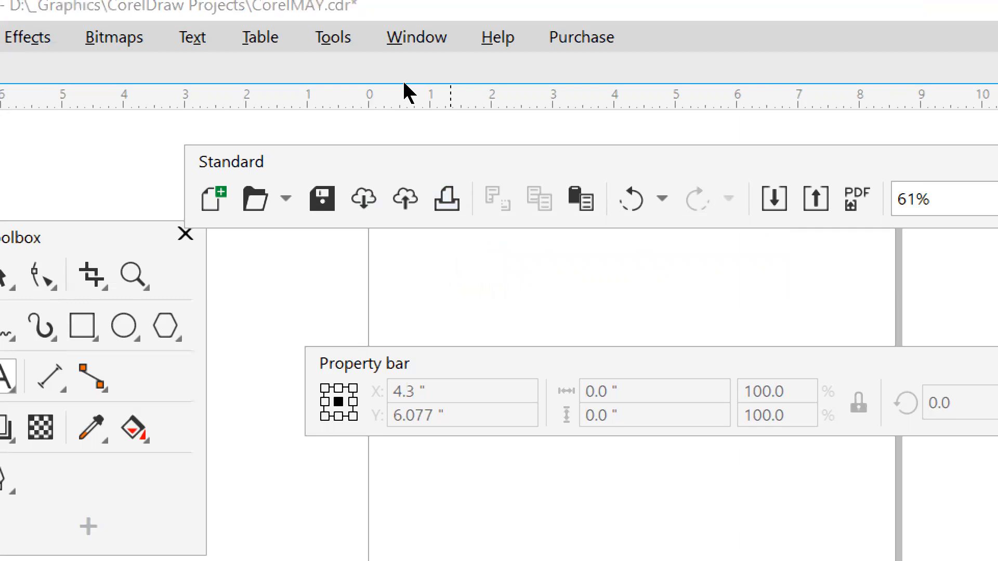
Reposition the floating Standard toolbar higher and to the left over the drawing window.
drag(404, 83, 345, 64)
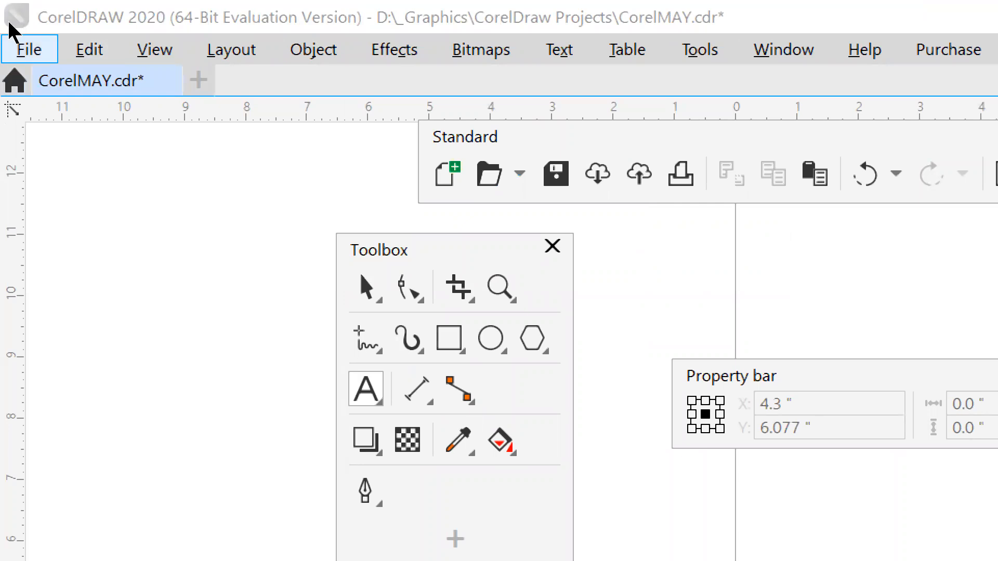
Reopen D:\Rehan\Business card.cdr from the File menu's recent files list.
click(11, 35)
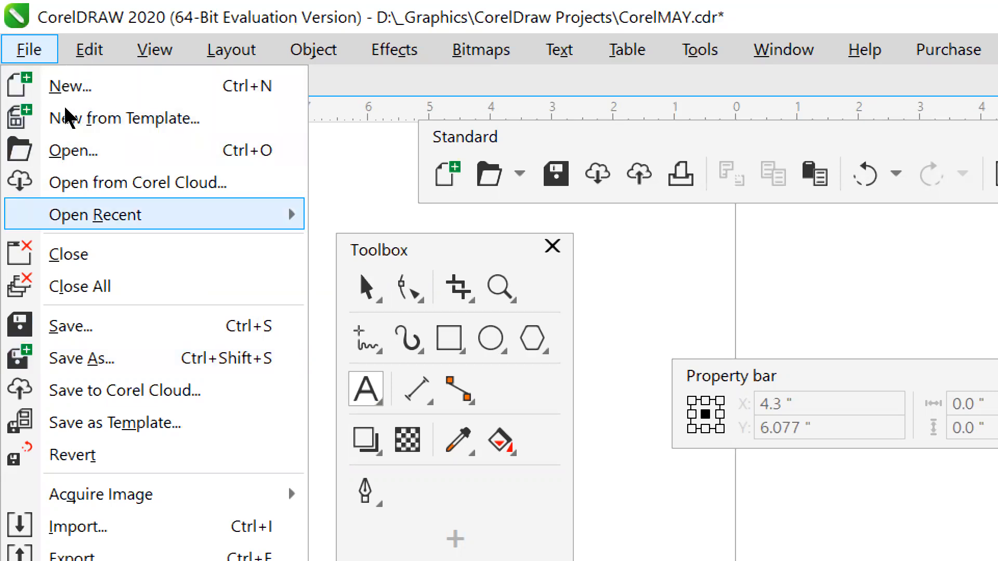
mouse_move(130, 215)
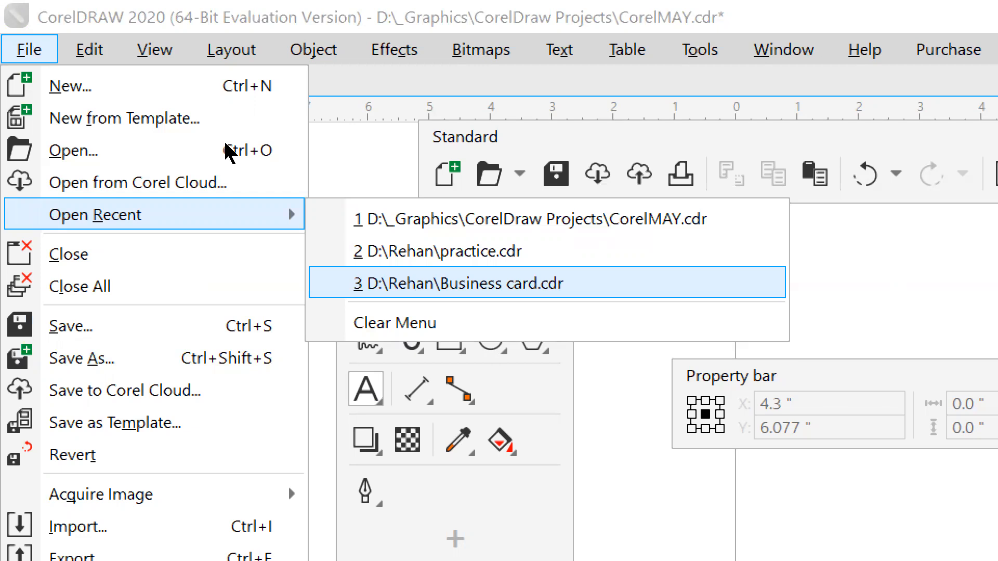
click(268, 142)
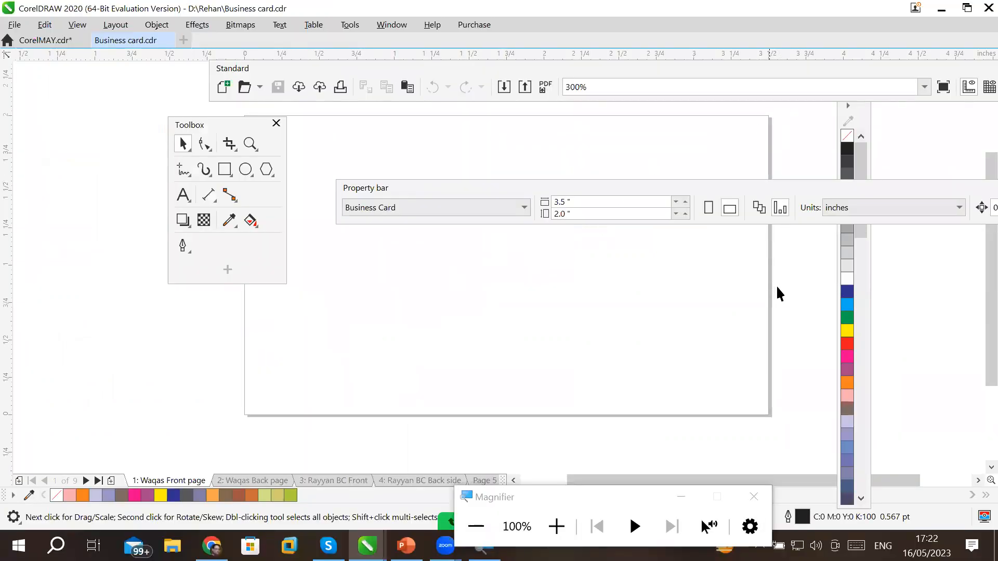
Nudge the floating Property bar up and step through the page tabs to Page 8's striped card.
drag(790, 185, 795, 169)
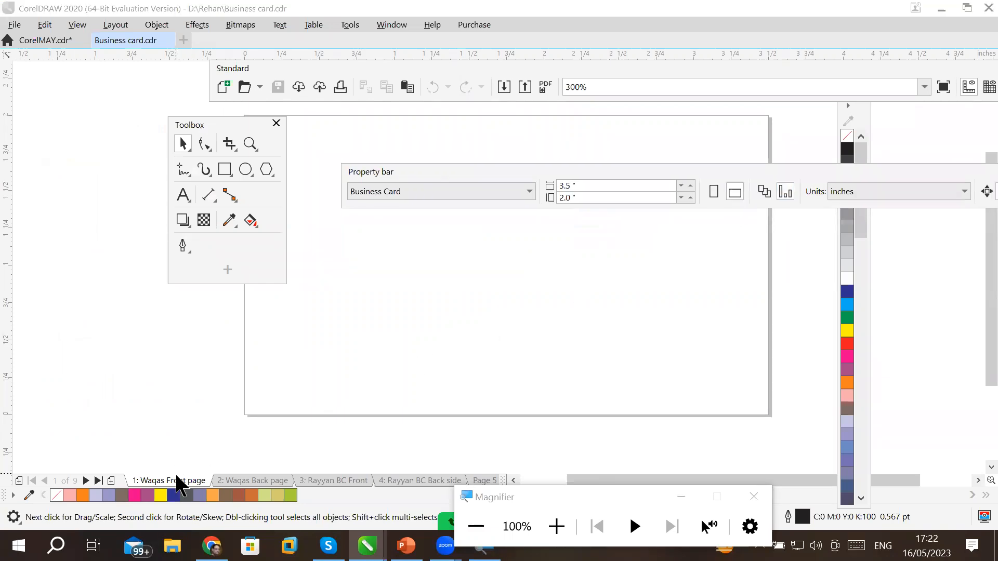
click(247, 482)
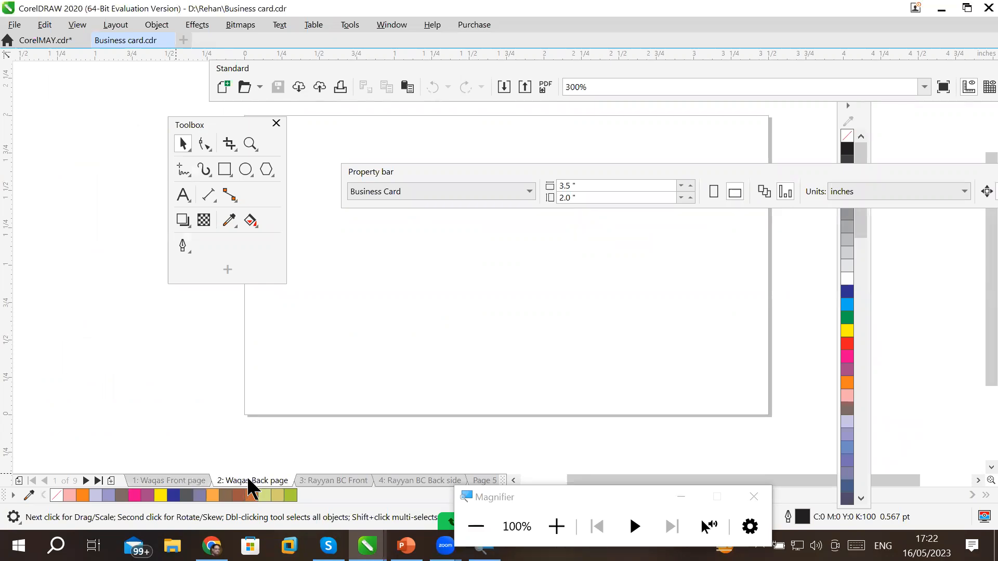
click(406, 482)
click(474, 480)
click(436, 479)
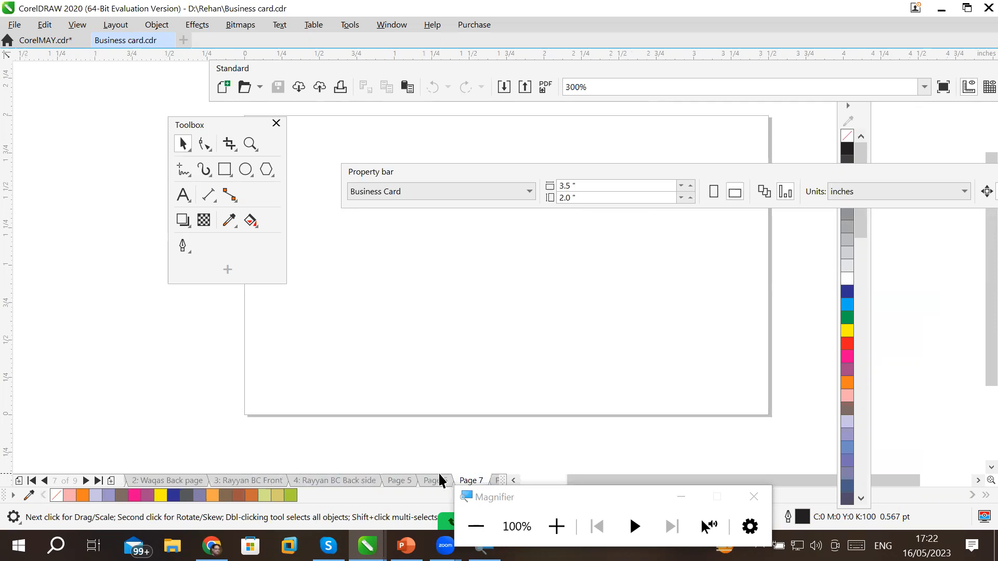
click(468, 480)
click(495, 480)
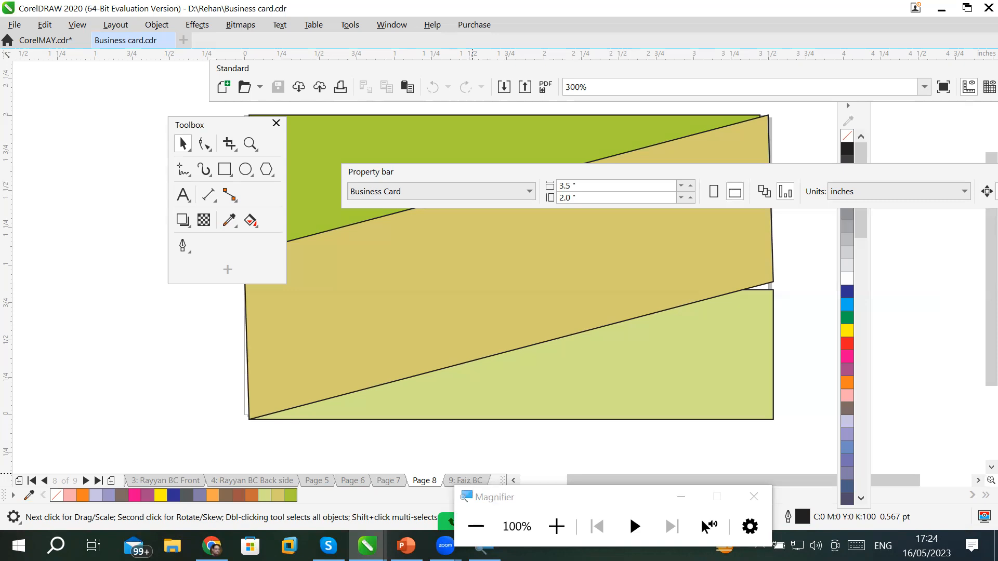
click(212, 546)
Bring the YouTube channel page to the front in Chrome and scroll through its home feed.
click(86, 3)
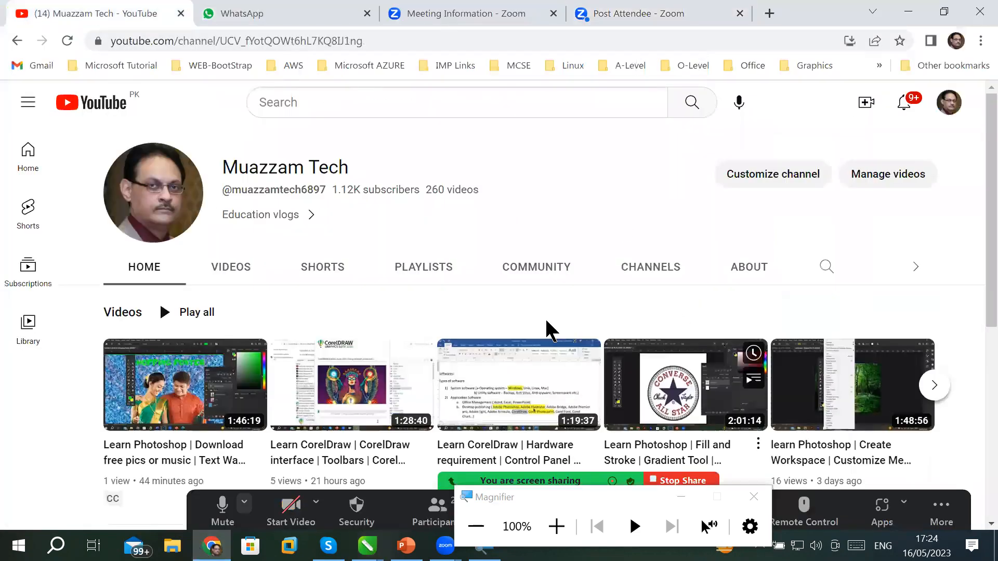
scroll(545, 318, down, 3)
scroll(545, 318, down, 2)
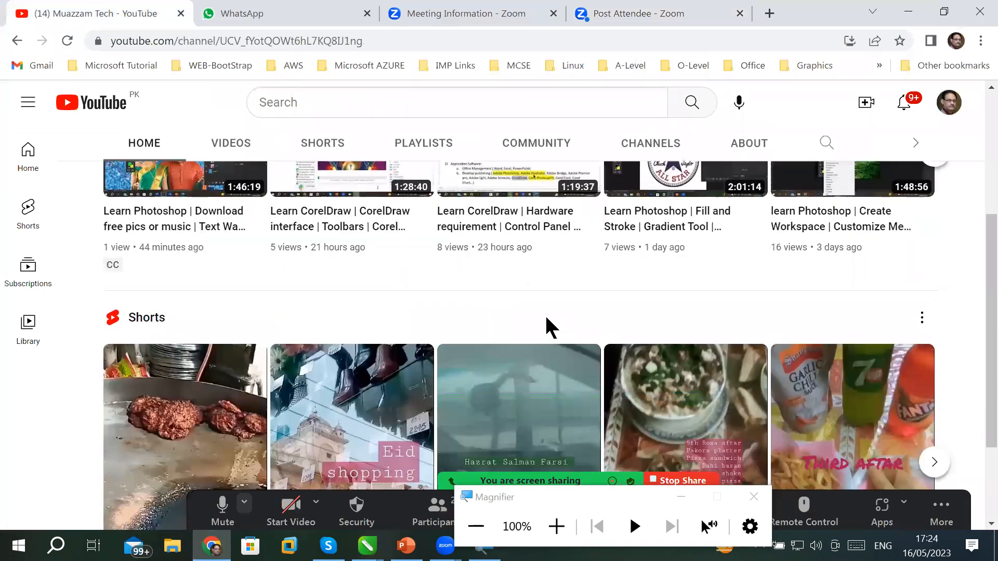
scroll(545, 318, down, 3)
scroll(530, 296, up, 7)
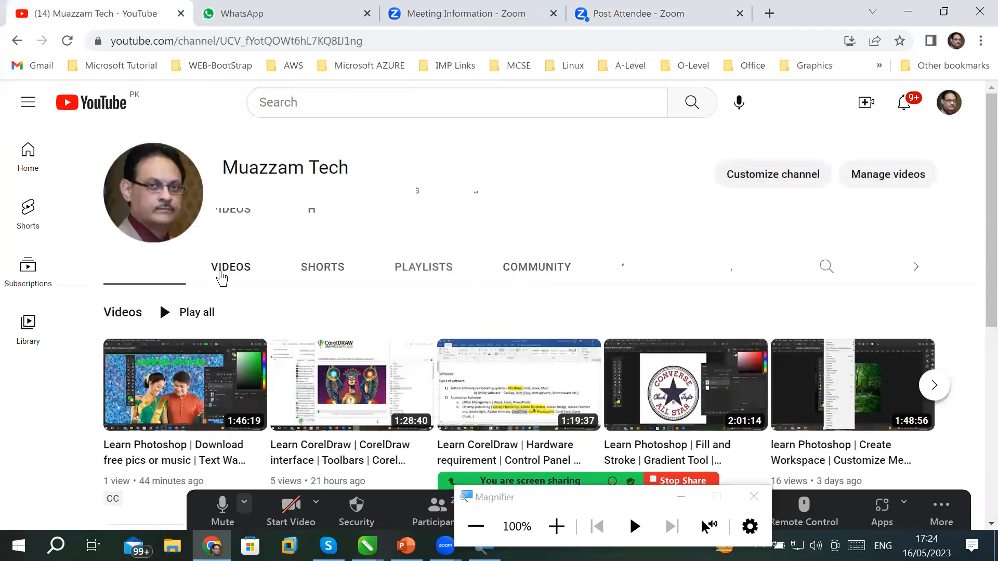
Open the channel's VIDEOS tab and browse its recent CorelDraw and Photoshop lessons.
click(222, 271)
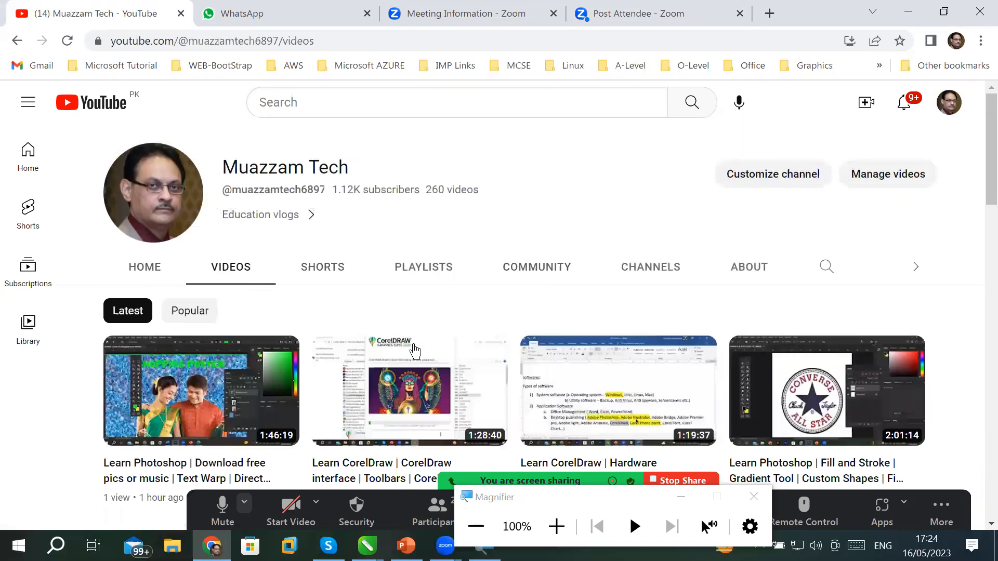
scroll(412, 350, down, 6)
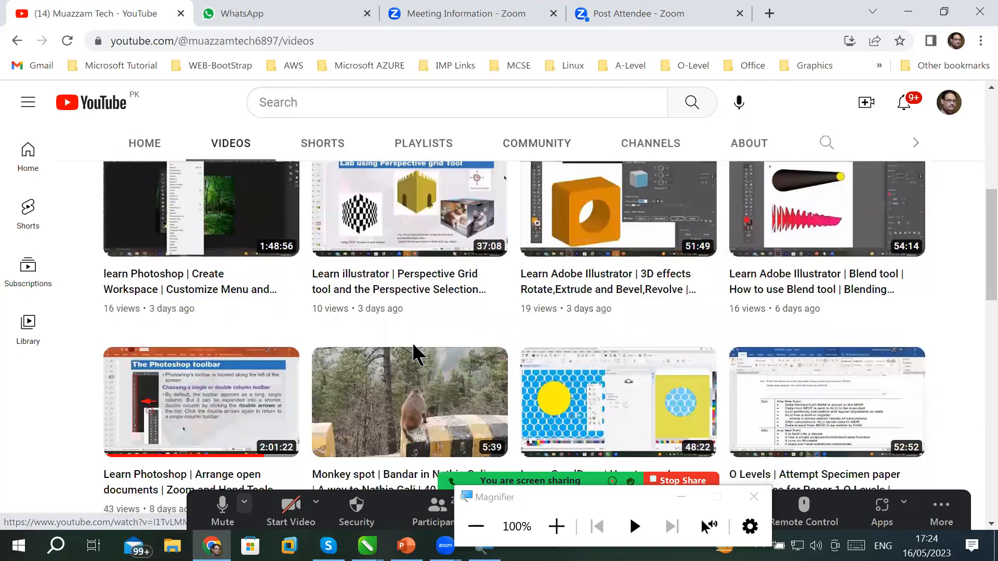
scroll(414, 346, down, 5)
scroll(414, 347, up, 6)
scroll(414, 352, up, 5)
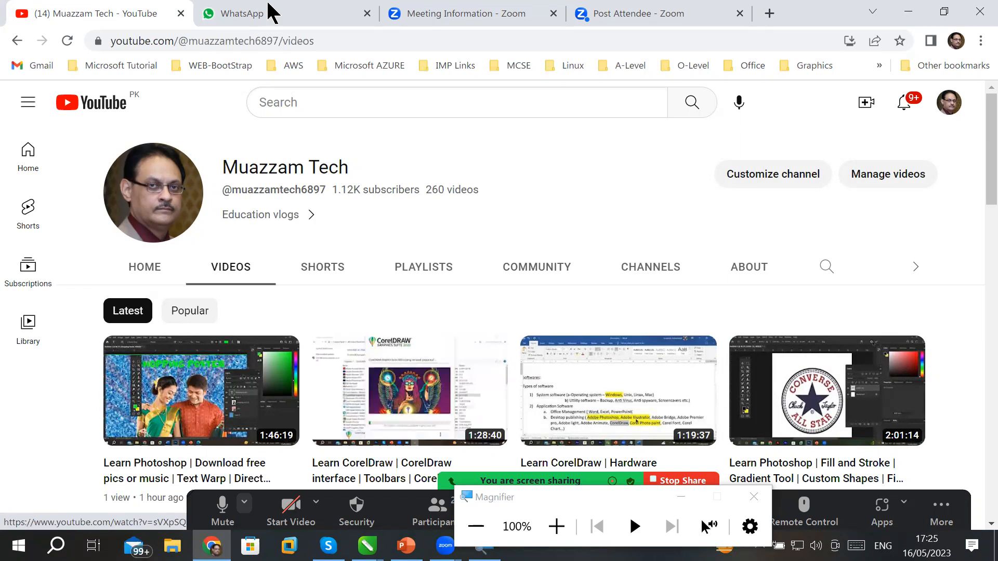
Return to CorelDRAW's Business card.cdr window and drag the floating Property bar down and left.
scroll(372, 312, down, 1)
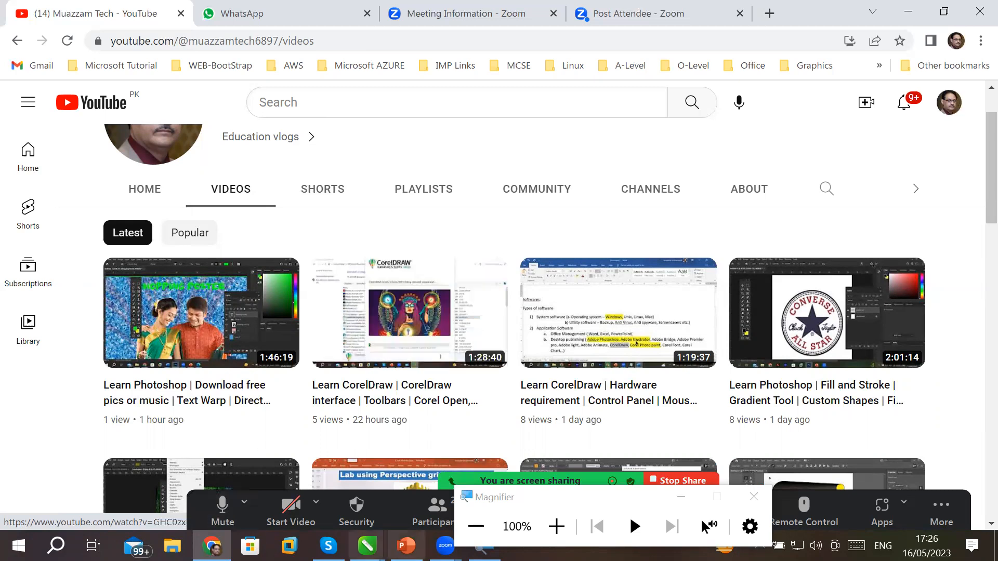
click(367, 545)
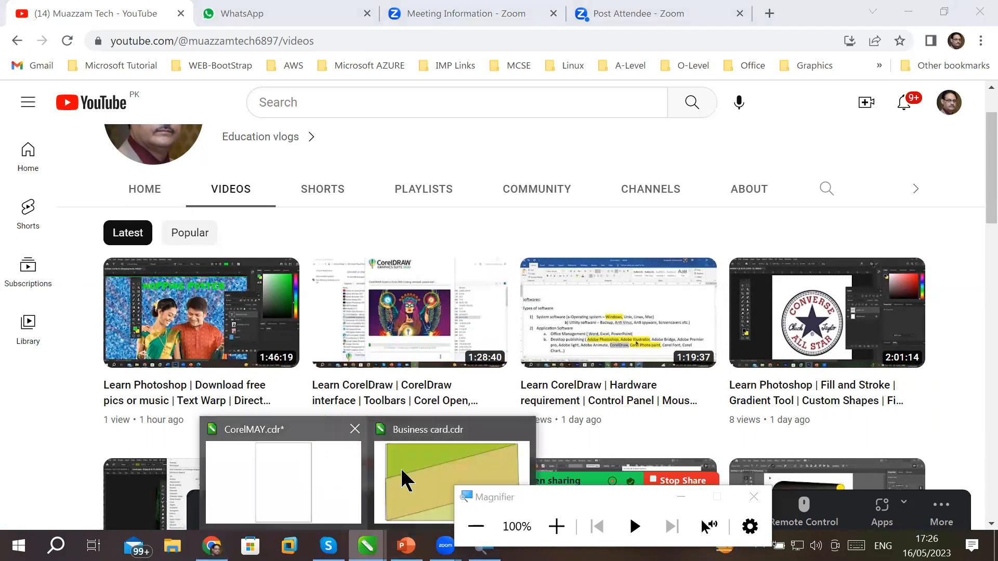
click(404, 466)
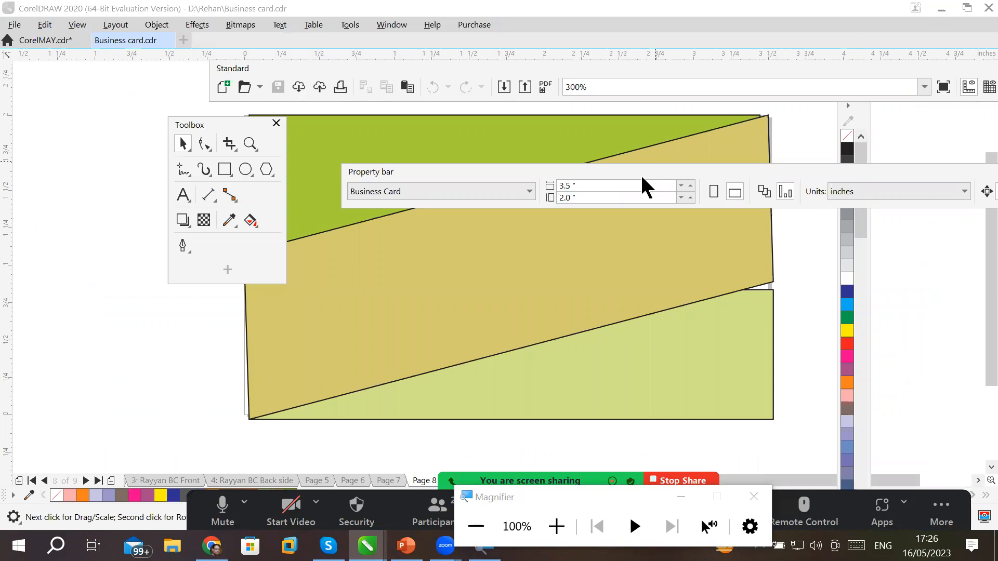
drag(643, 178, 435, 339)
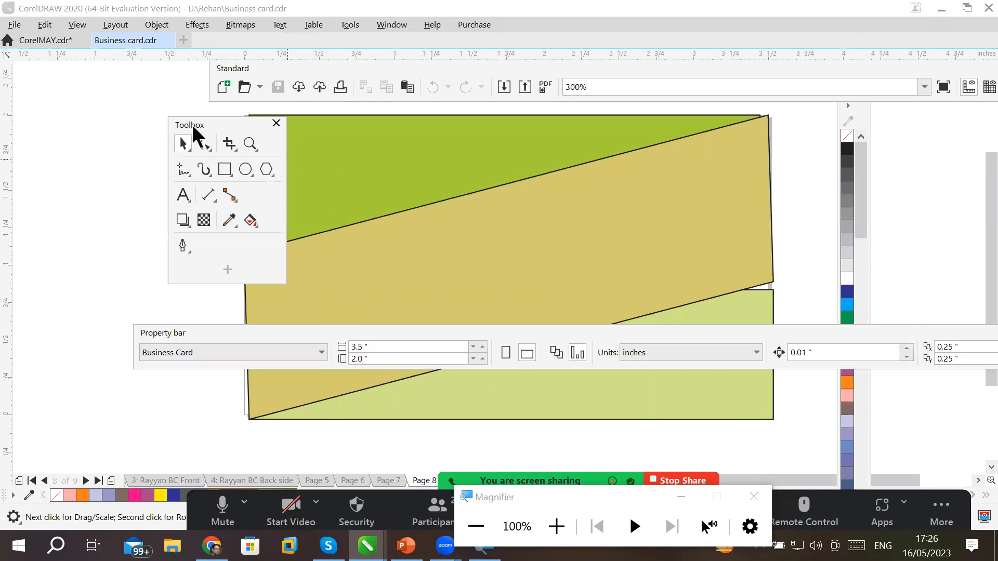
Drag the floating Standard toolbar, Toolbox and Property bar into view and close each one.
drag(192, 124, 140, 156)
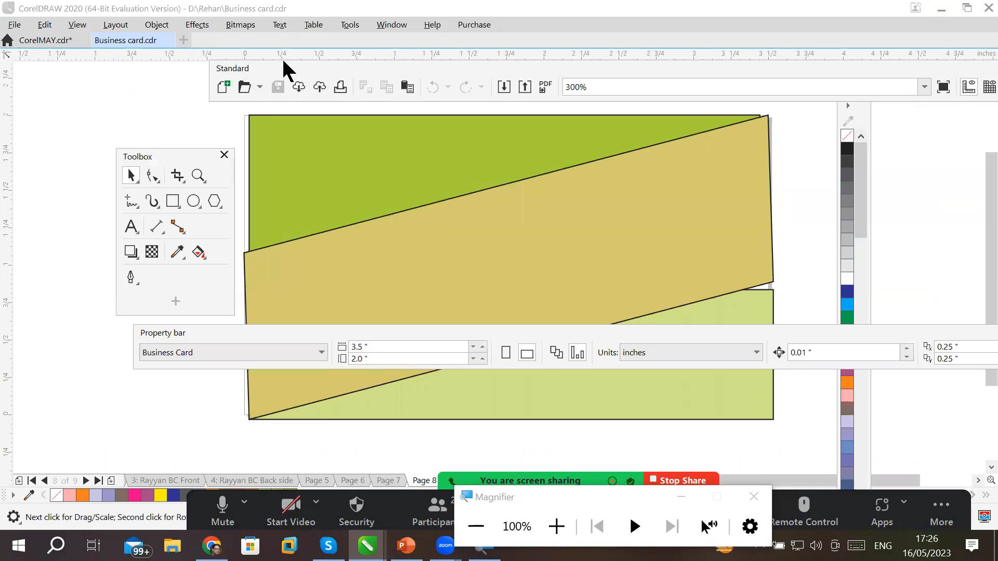
drag(283, 62, 308, 205)
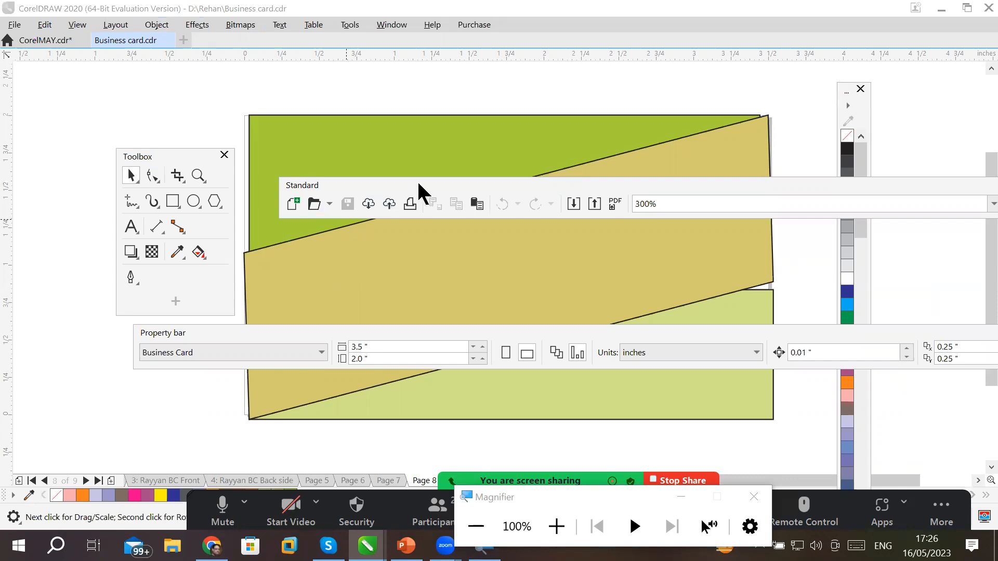
drag(419, 184, 8, 120)
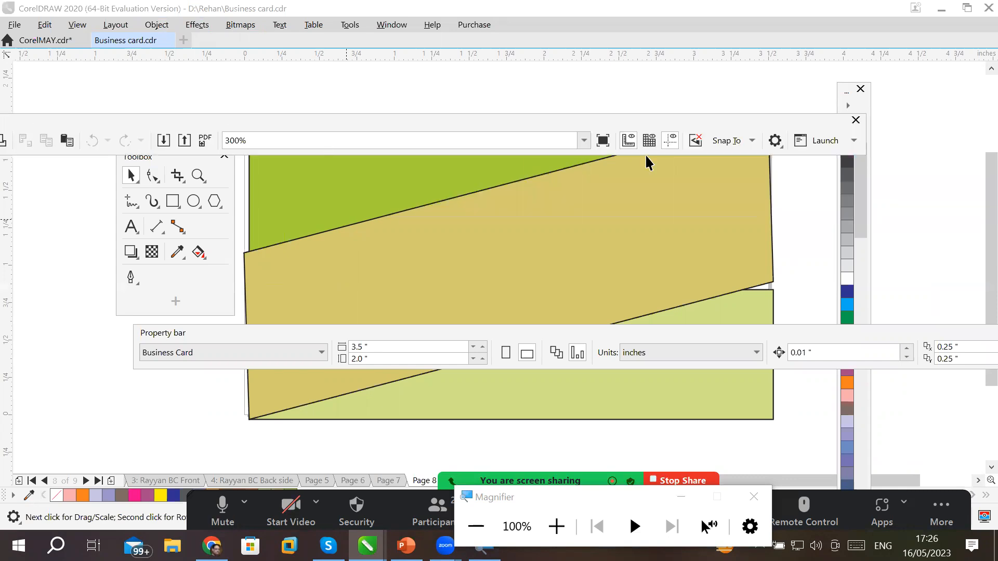
click(855, 127)
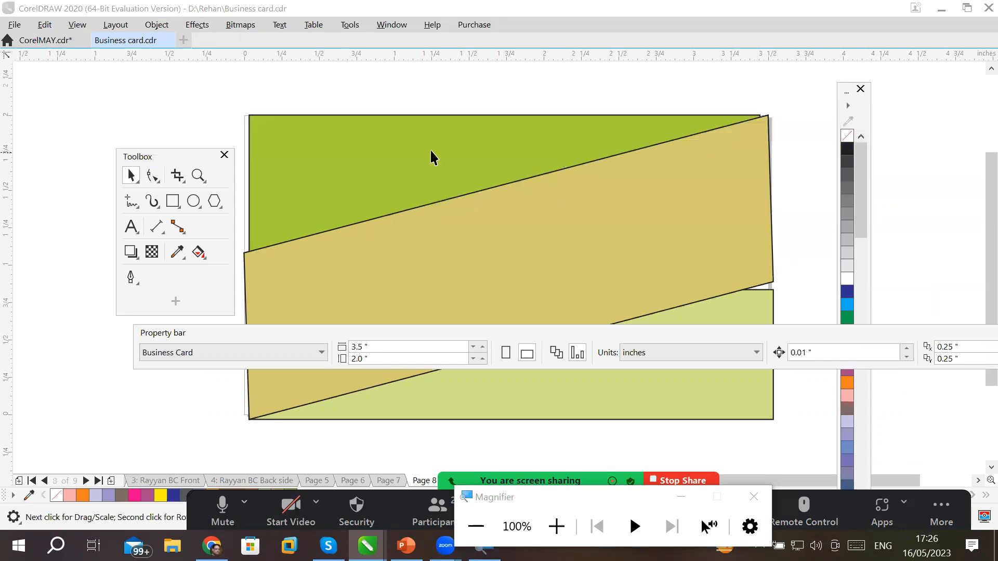
click(224, 155)
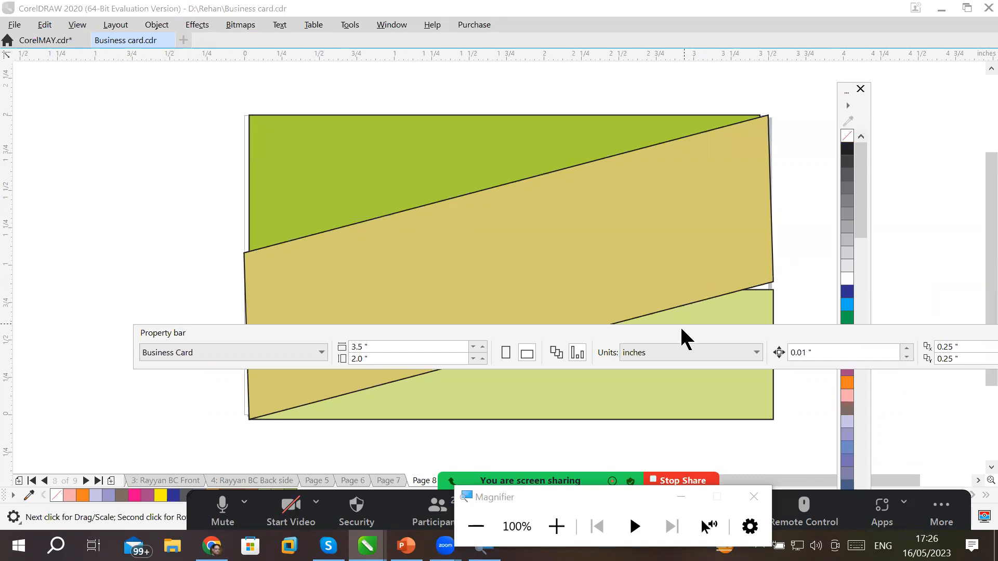
drag(665, 319, 856, 219)
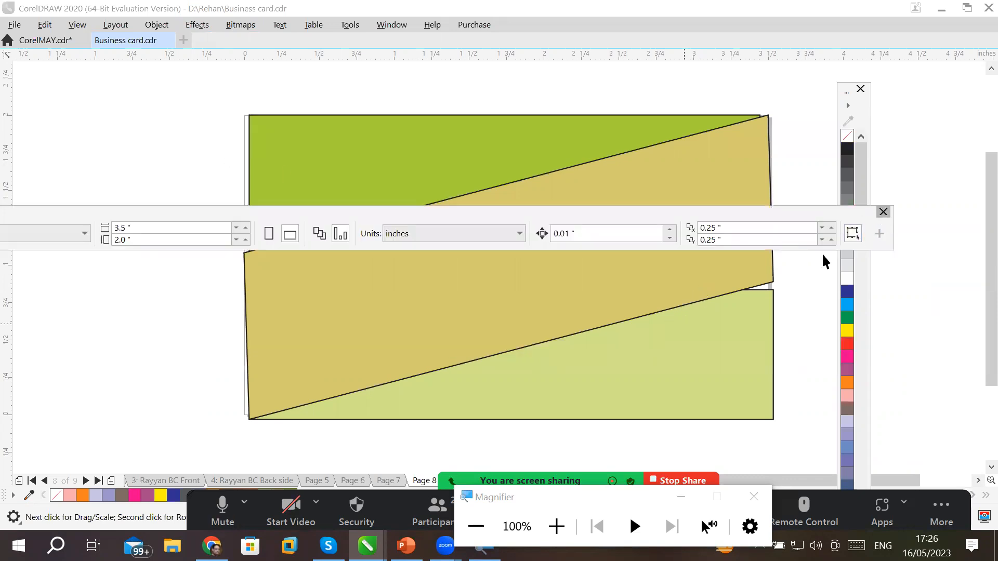
click(884, 212)
scroll(525, 208, down, 3)
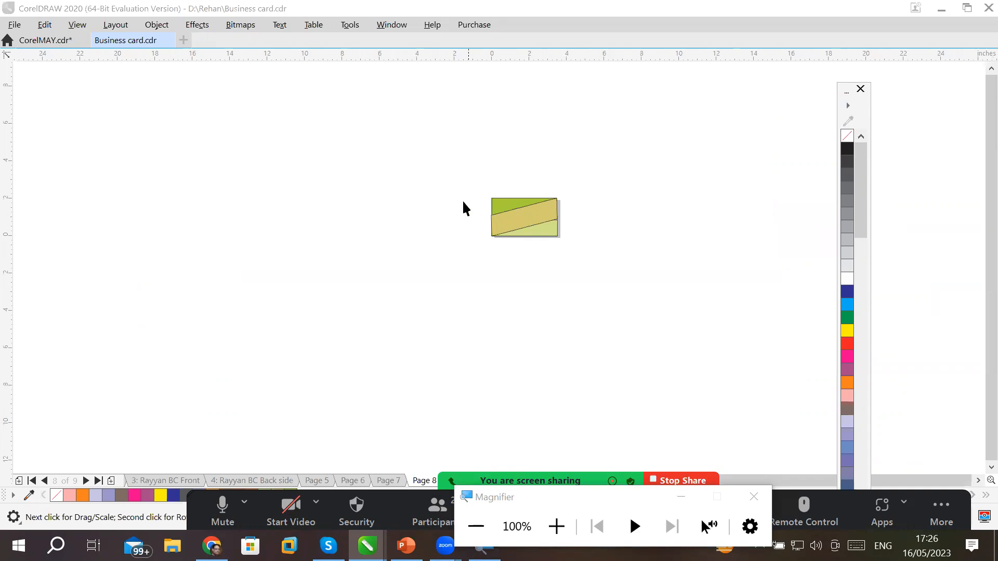
scroll(463, 202, up, 3)
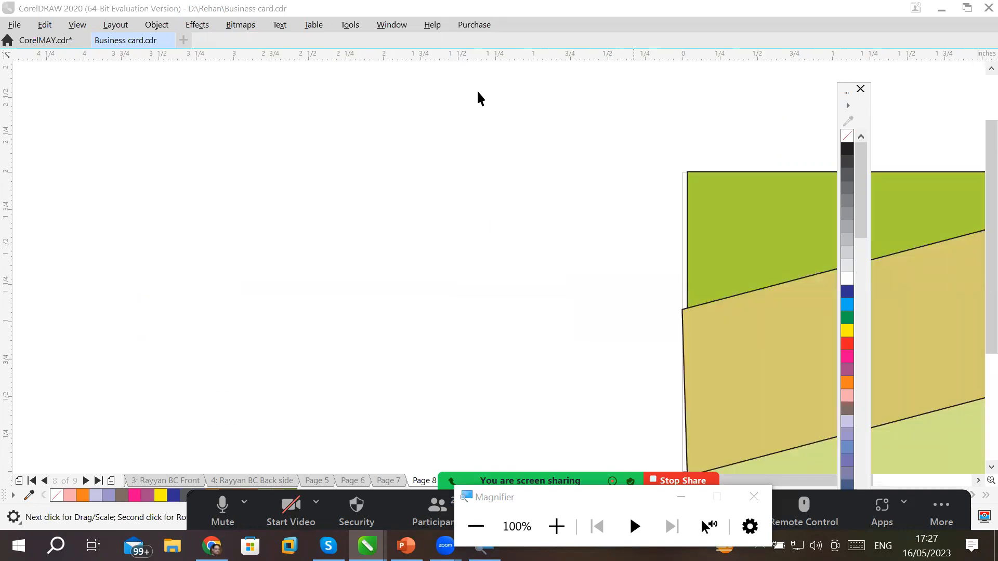
click(385, 37)
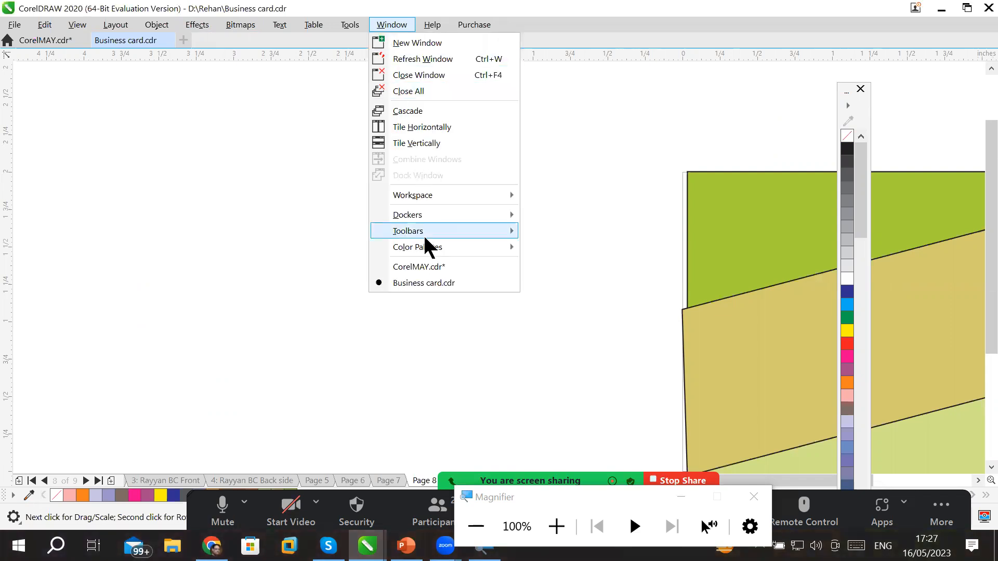
mouse_move(424, 232)
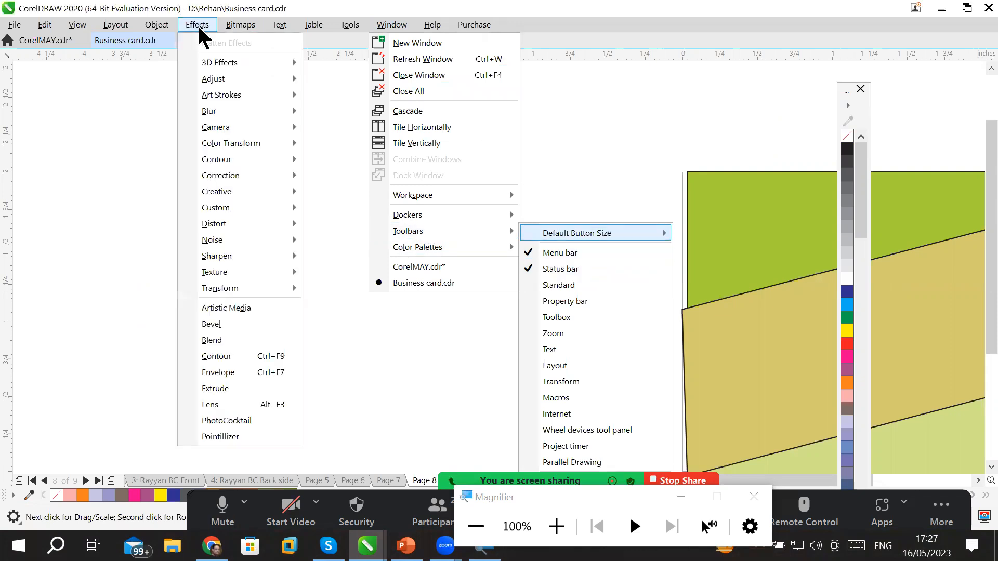
mouse_move(339, 21)
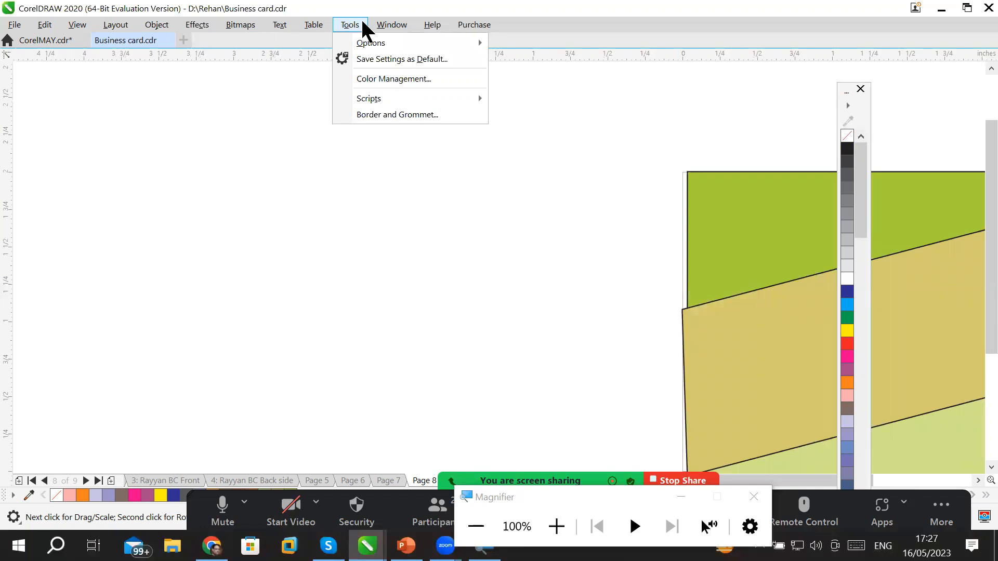
mouse_move(376, 27)
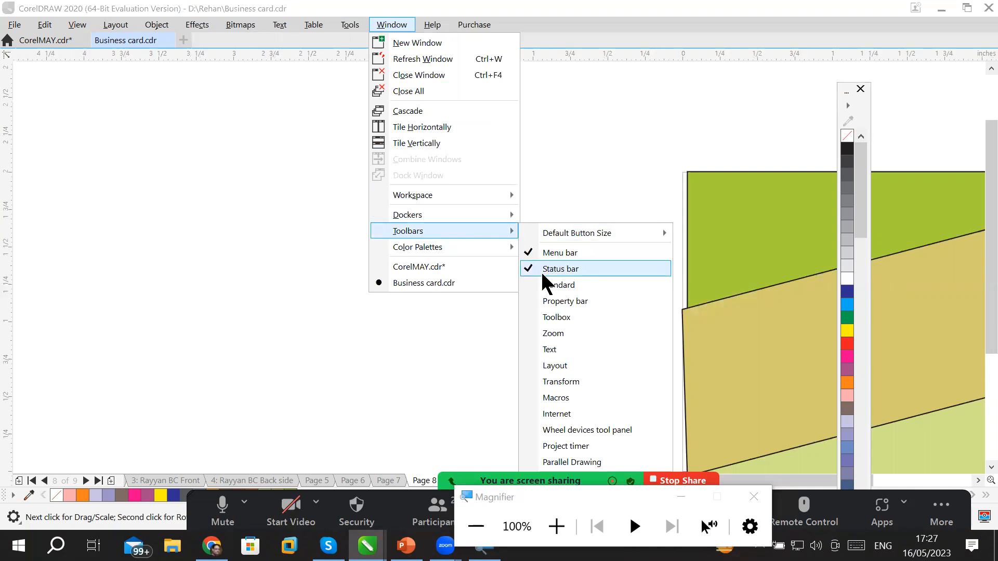
click(364, 379)
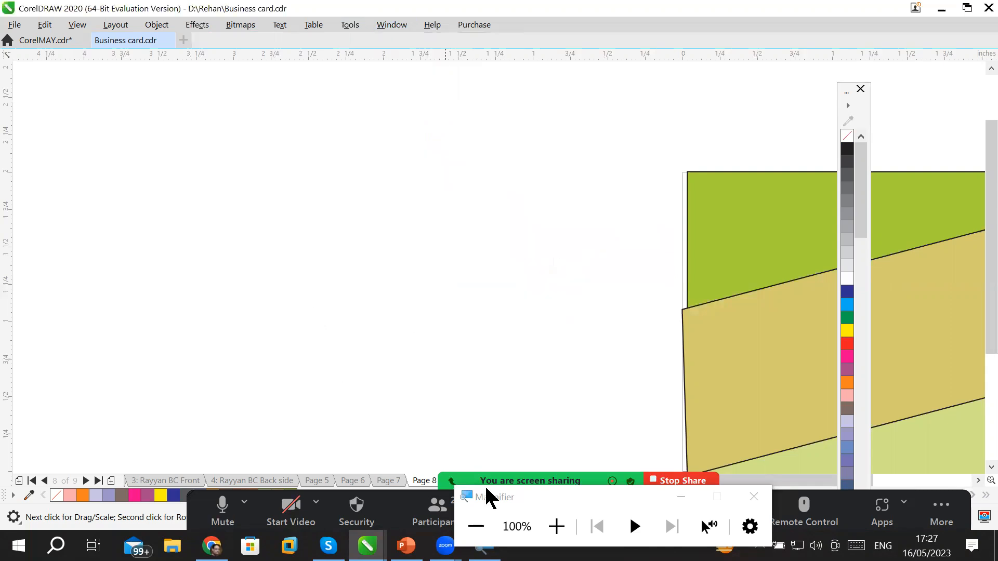
Close the Magnifier, drag the green rectangle left off the card and zoom in on it.
click(754, 498)
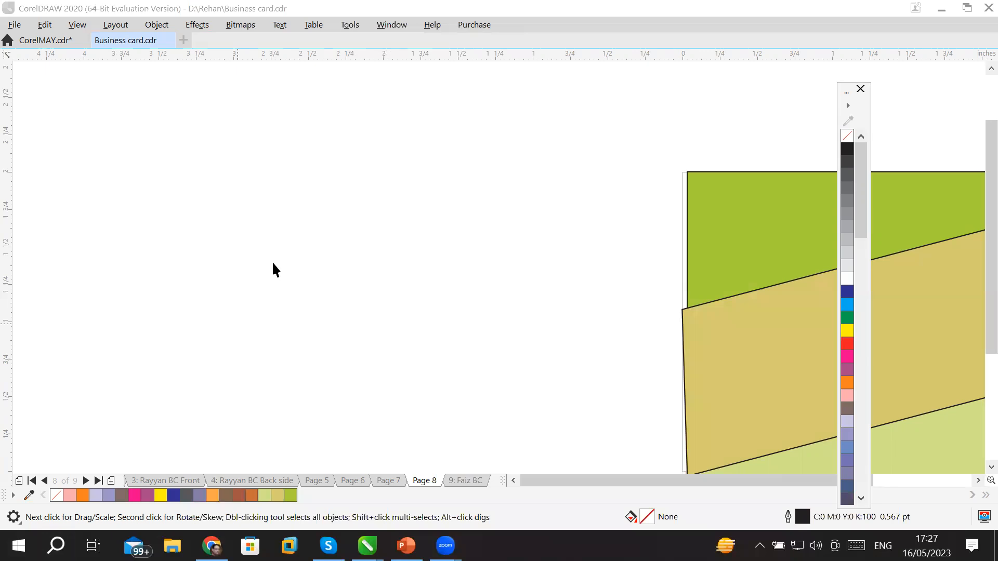
click(737, 254)
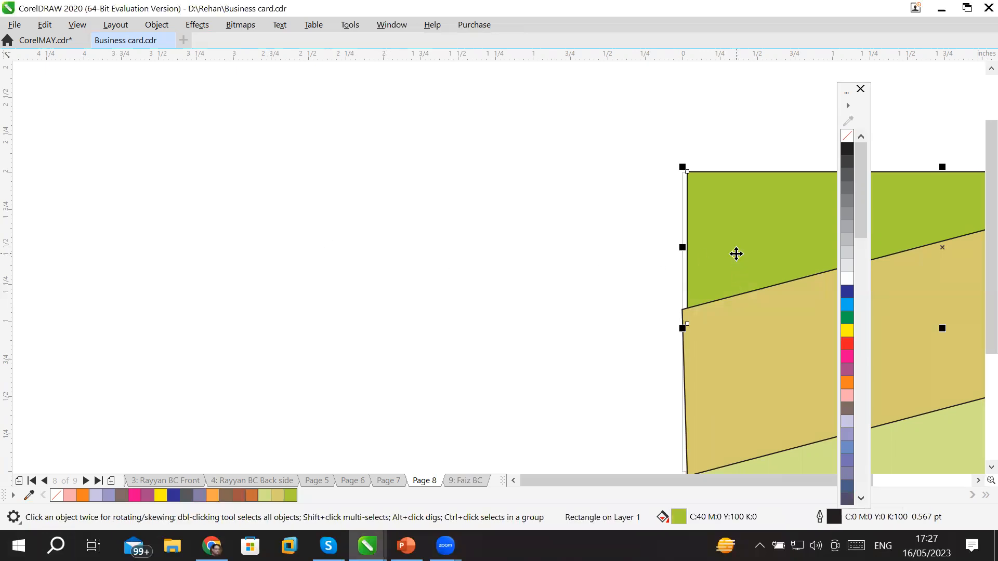
drag(737, 254, 311, 250)
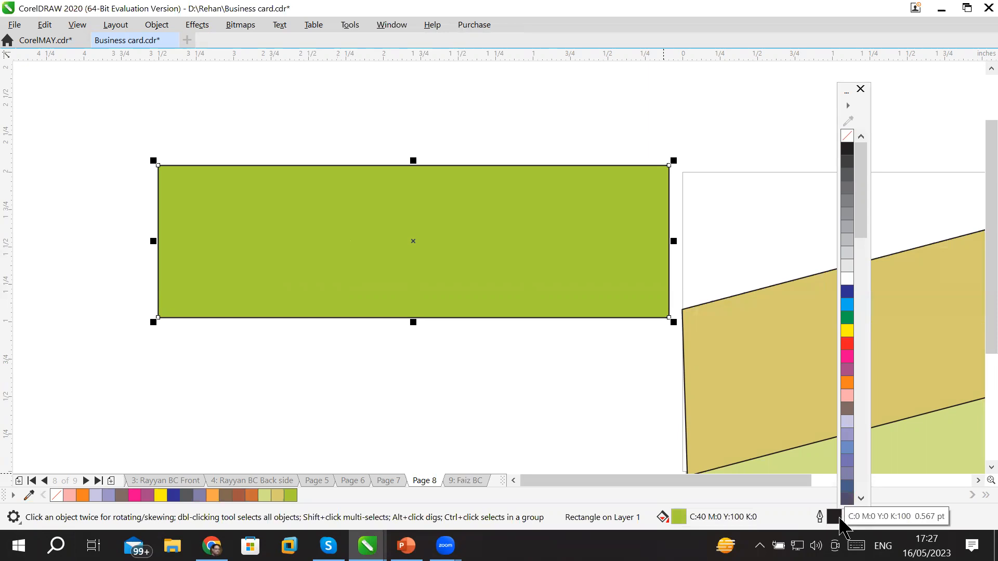
scroll(394, 183, up, 2)
drag(376, 125, 418, 75)
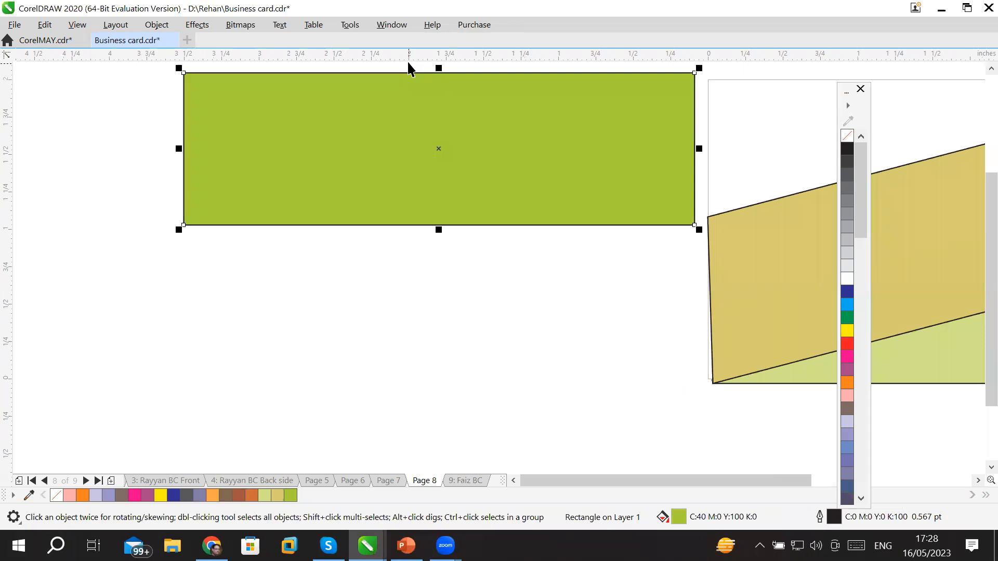
scroll(389, 201, up, 5)
scroll(383, 295, down, 2)
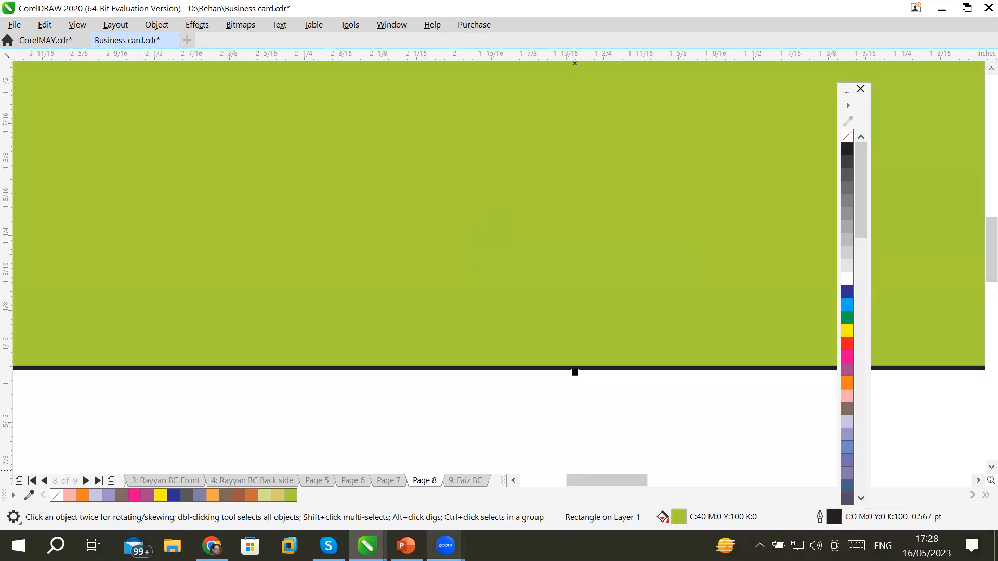
Uncheck Status bar under Window > Toolbars to hide it.
mouse_move(446, 546)
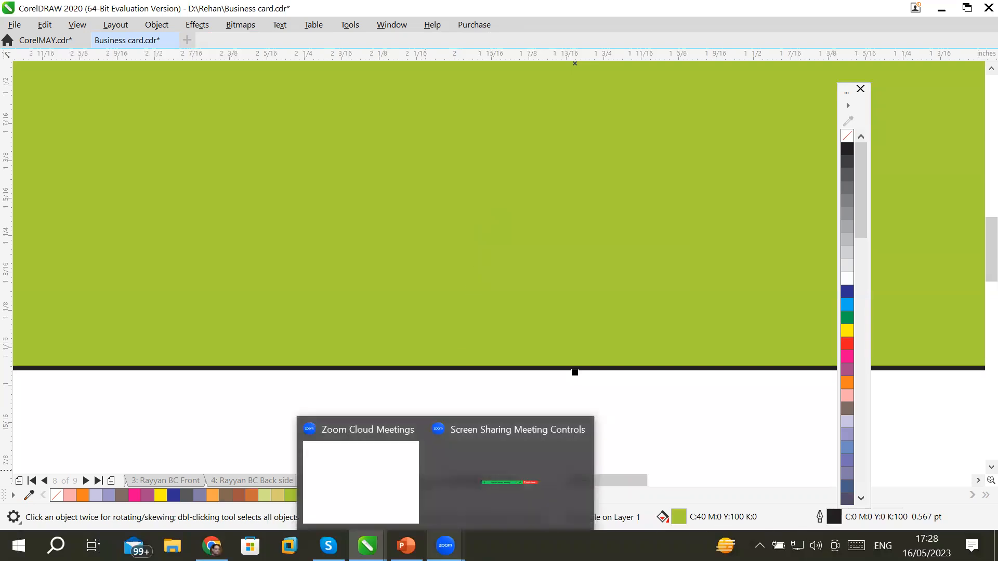
click(401, 26)
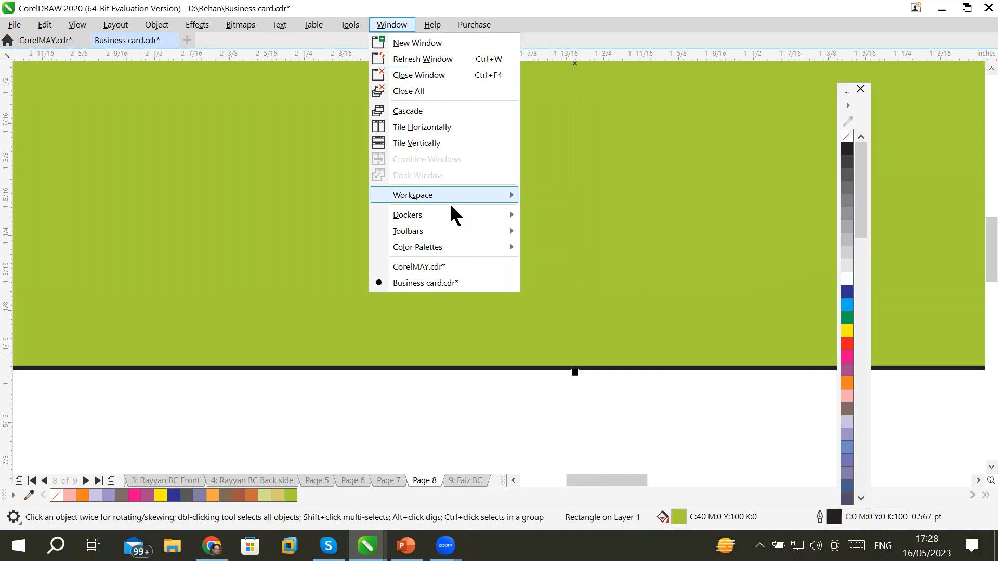
mouse_move(443, 229)
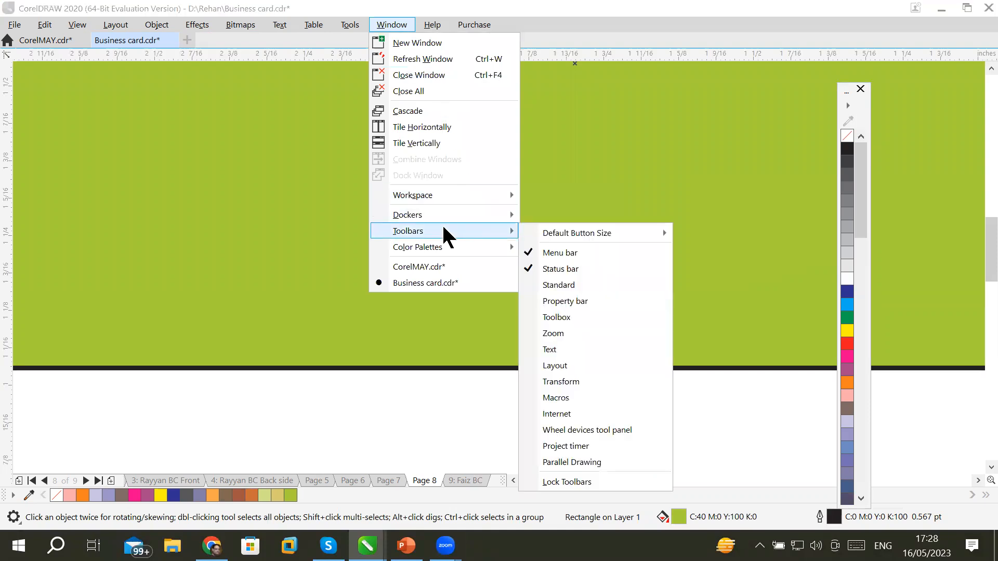
click(562, 268)
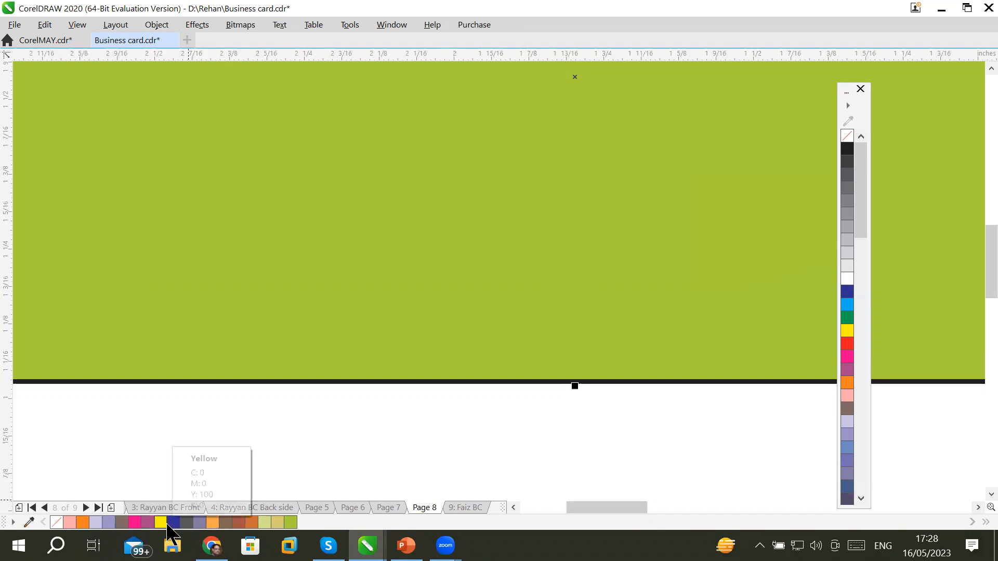
Close the floating colour and Document palettes, then zoom out and pan right to the green rectangle.
click(860, 90)
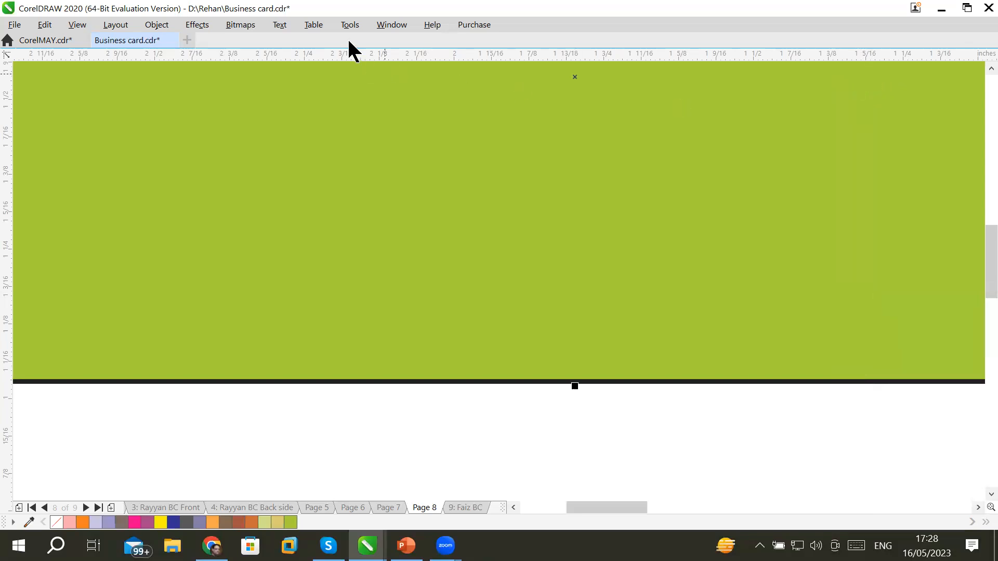
mouse_move(6, 523)
mouse_down()
mouse_move(258, 244)
mouse_move(245, 172)
mouse_up()
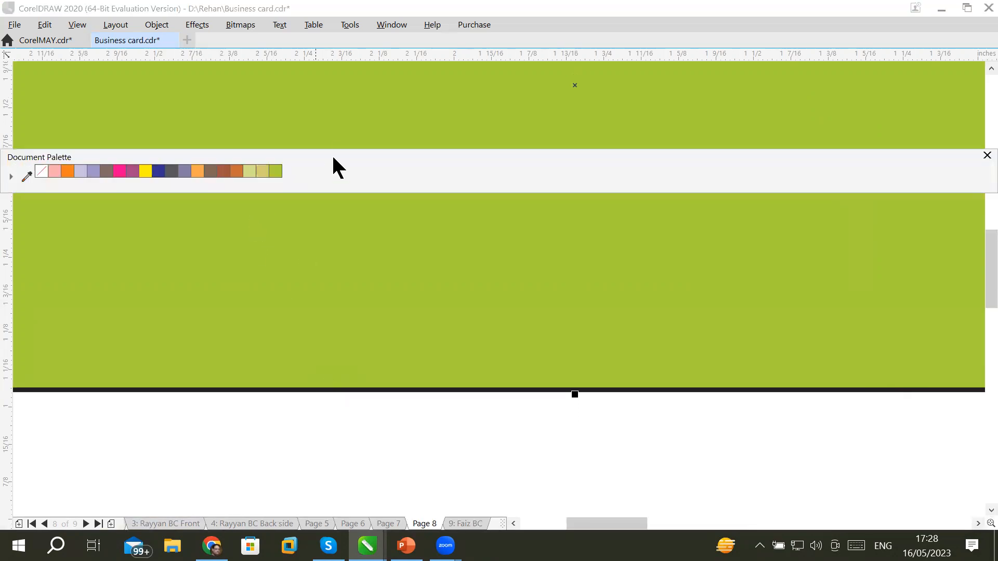
drag(340, 151, 216, 207)
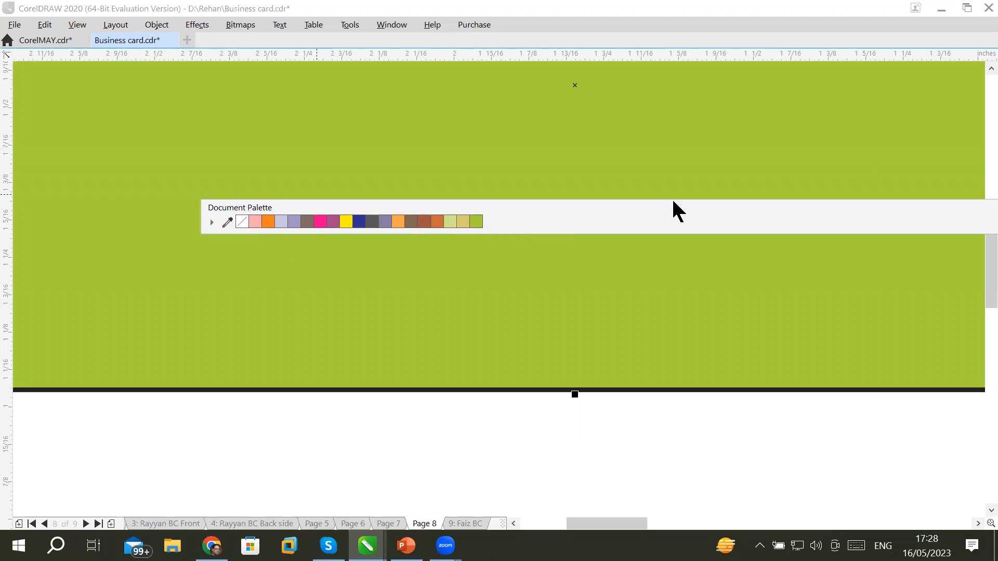
drag(673, 202, 360, 186)
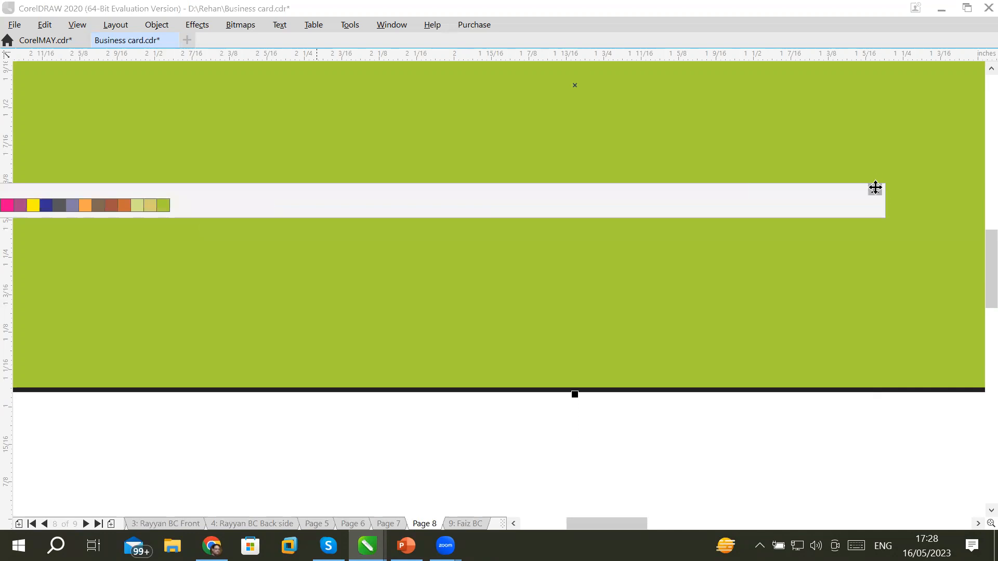
click(875, 190)
scroll(740, 237, down, 3)
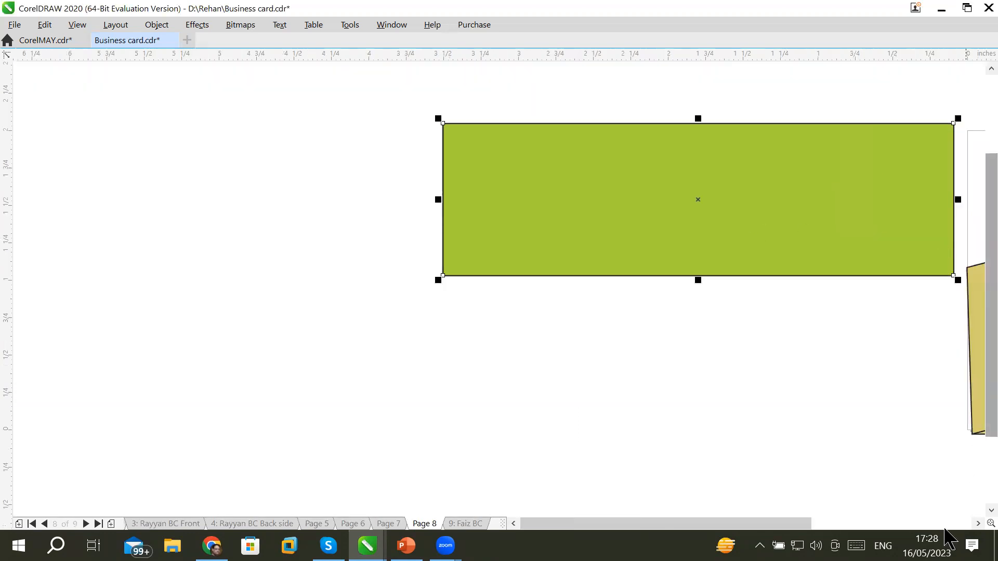
click(977, 524)
click(978, 524)
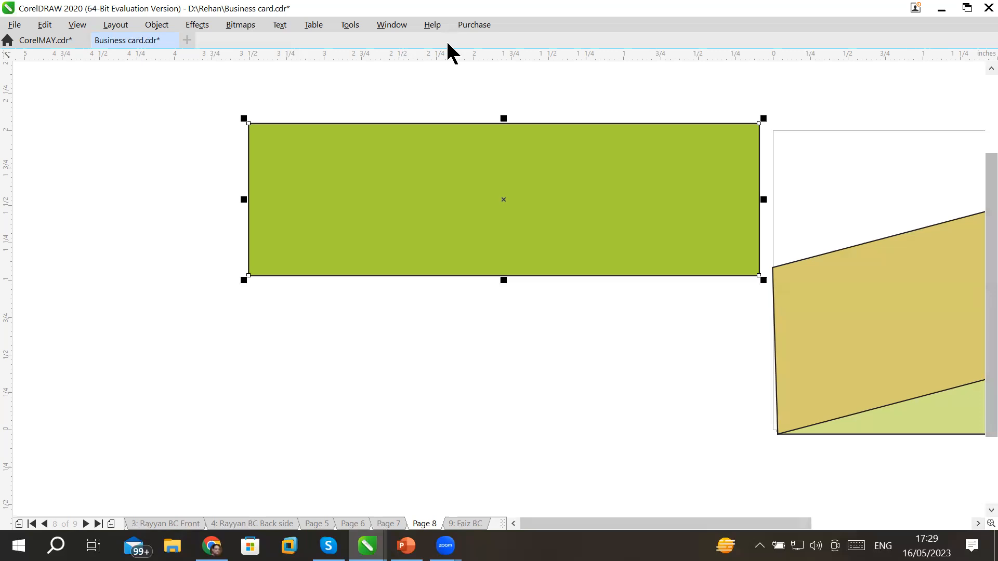
Turn the status bar back on from Window > Toolbars.
click(396, 25)
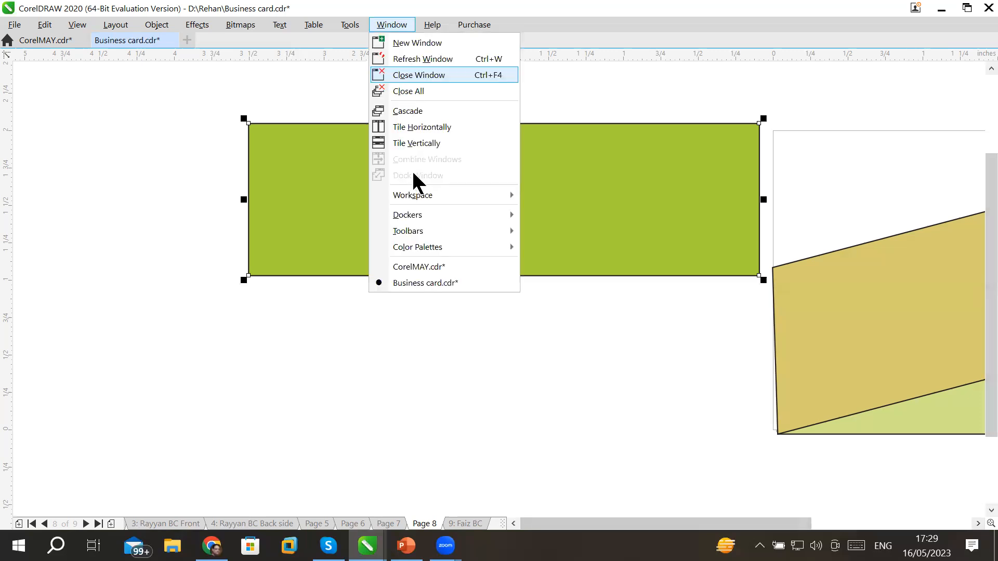
mouse_move(418, 226)
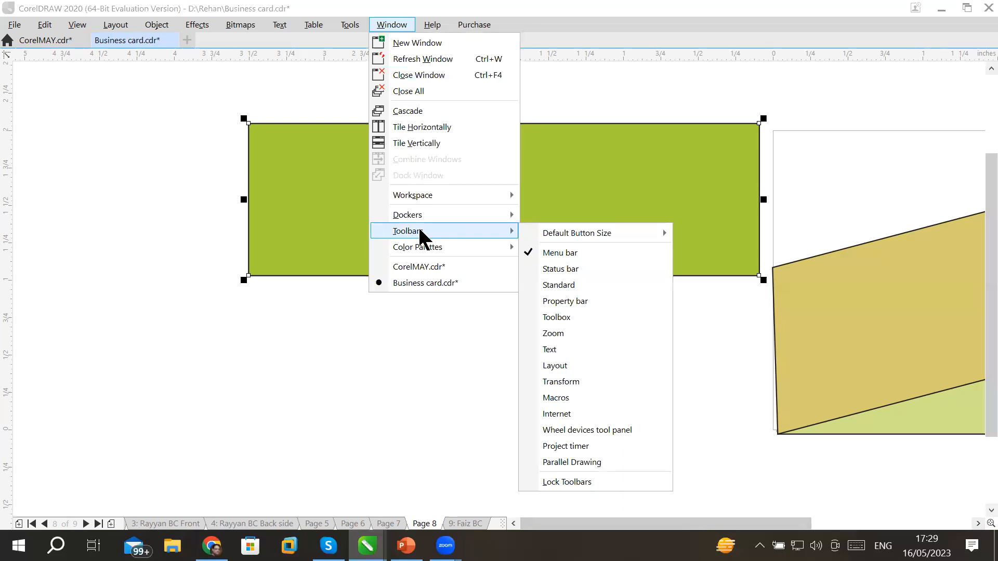
click(571, 267)
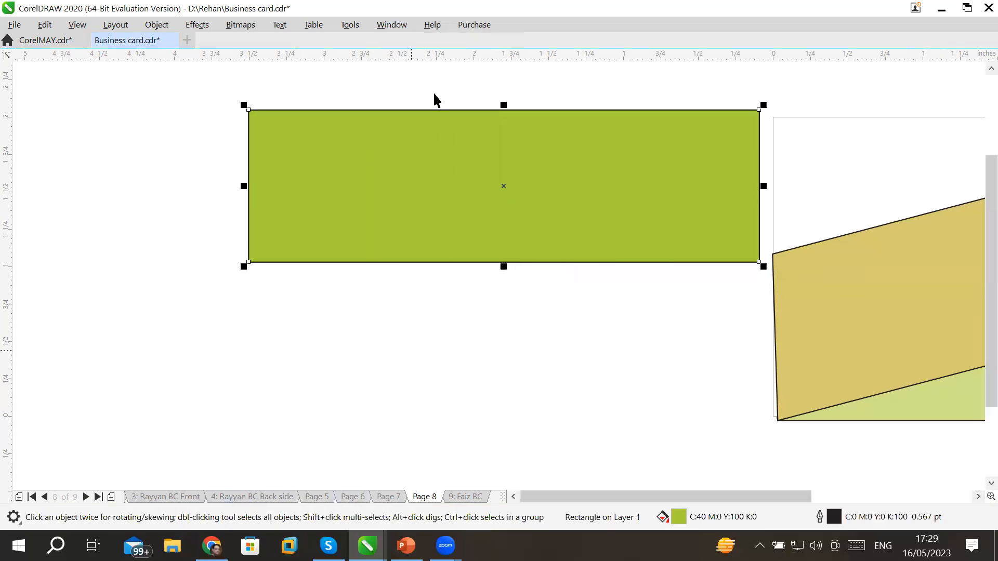
Show the Standard toolbar and dock it beneath the menu bar.
click(399, 27)
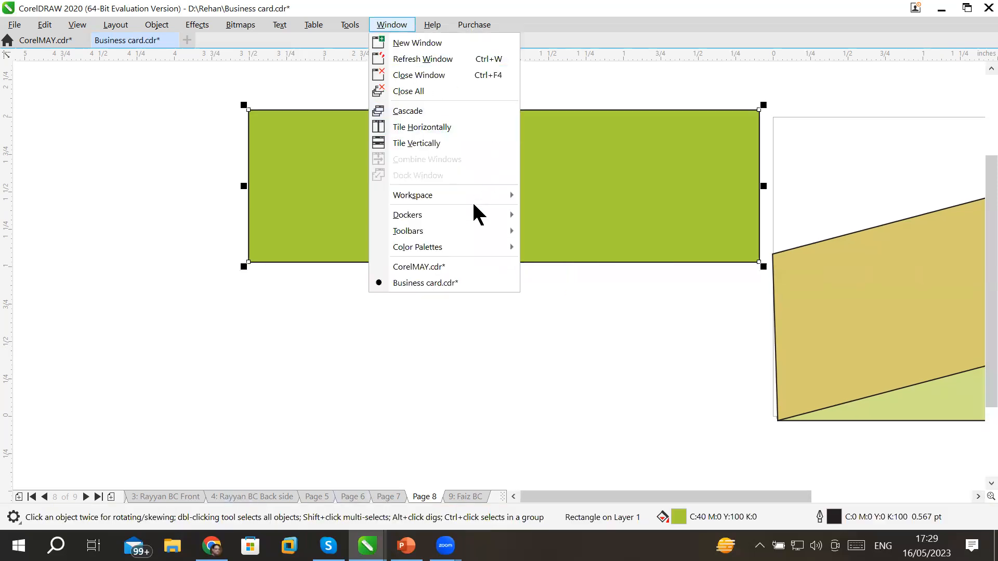
mouse_move(473, 228)
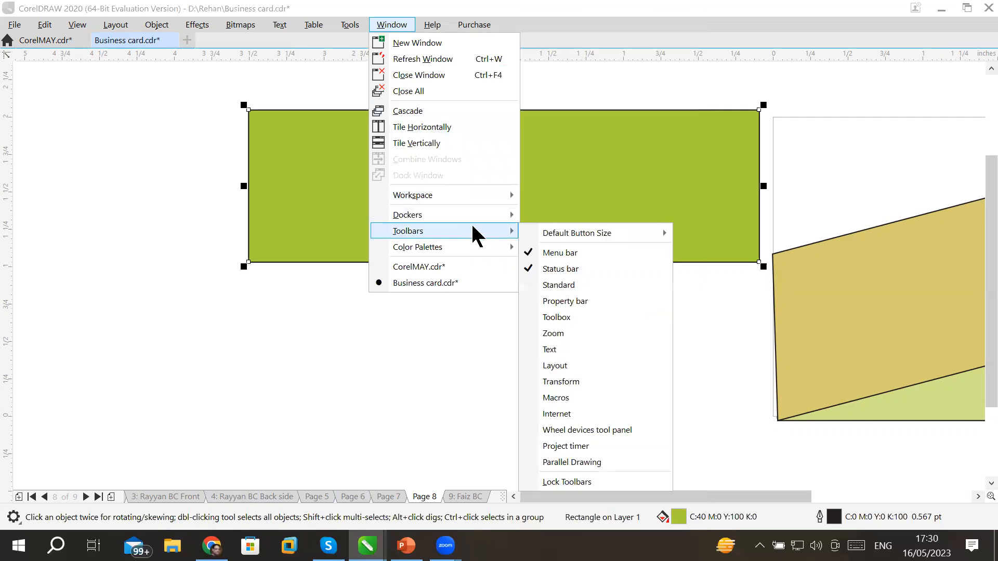
click(565, 284)
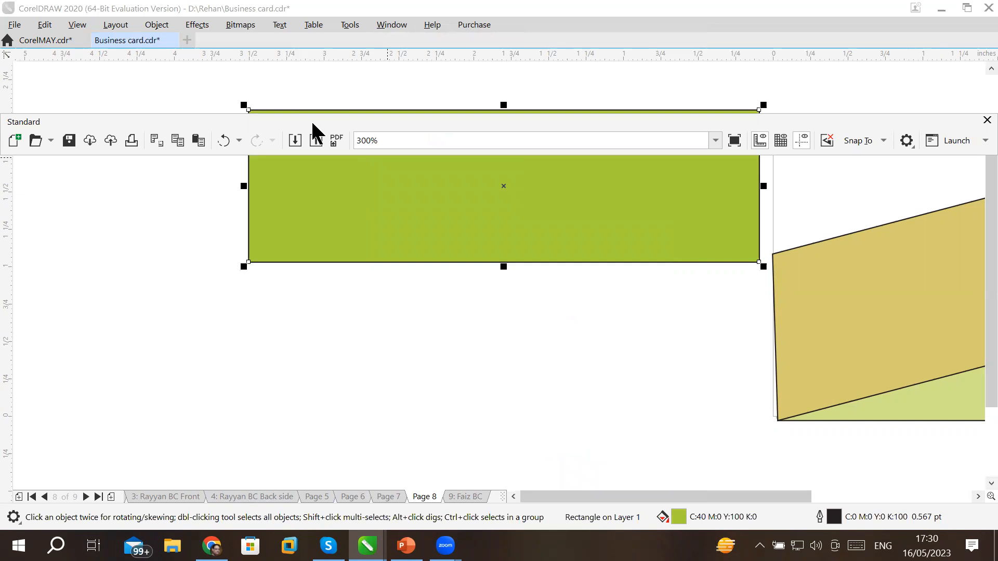
drag(312, 123, 303, 42)
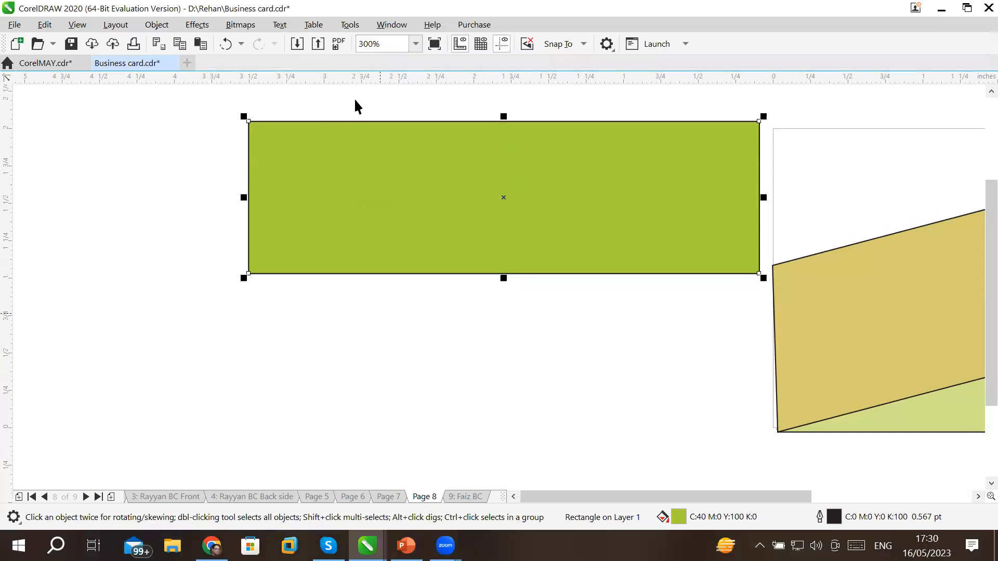
click(392, 26)
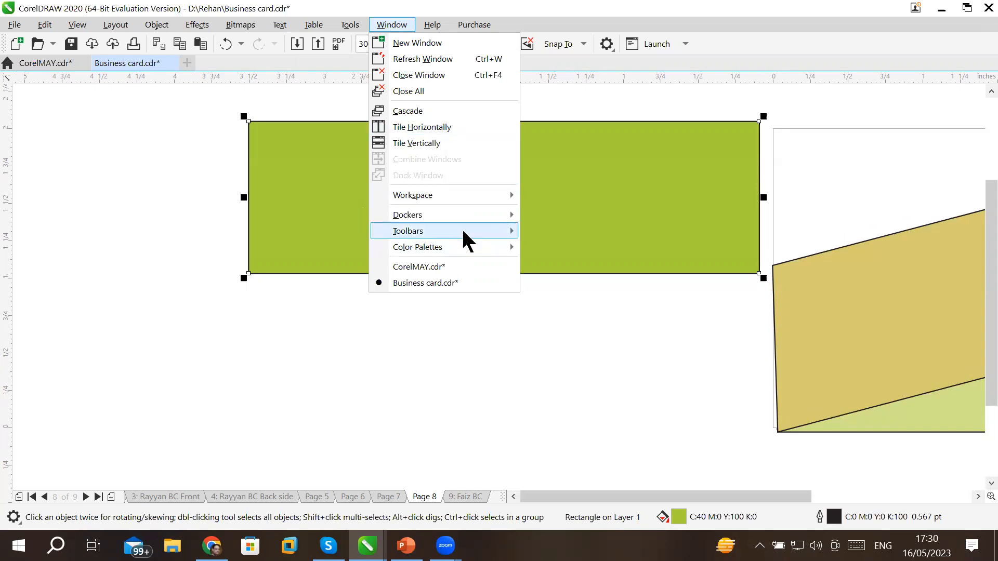
Enable the Property bar and dock it below the Standard toolbar, showing the rectangle's 3.412 × 1.017 in size.
mouse_move(461, 230)
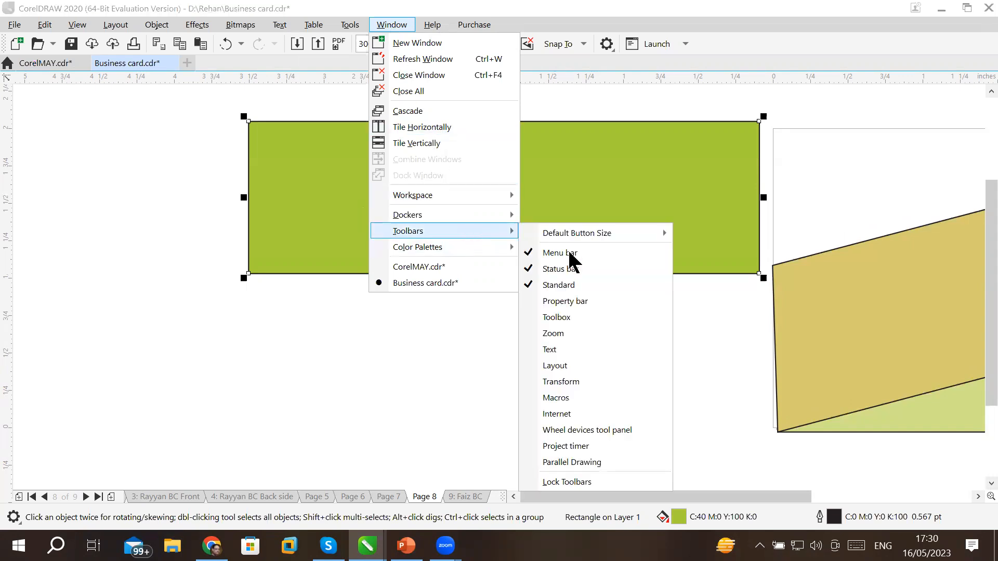
click(564, 300)
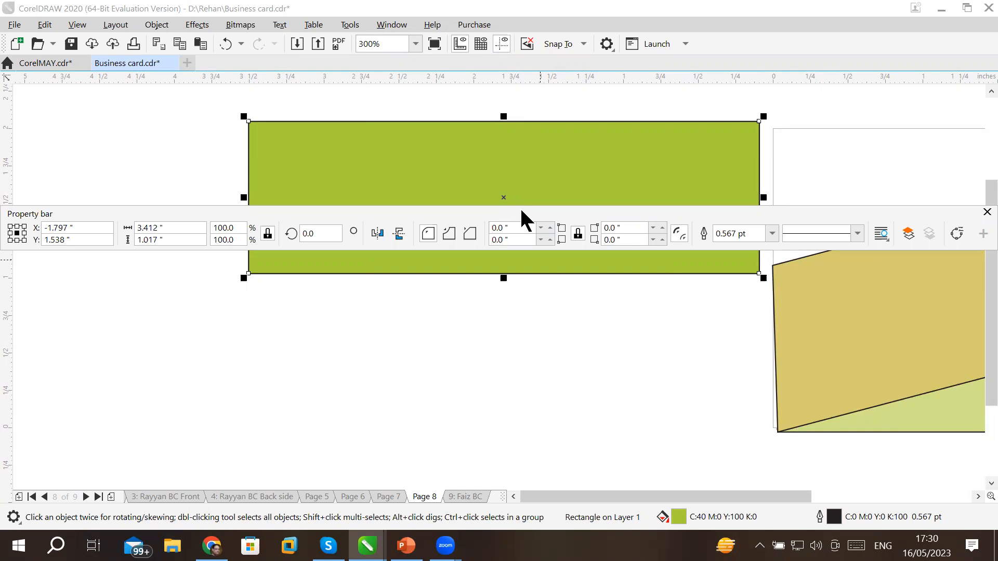
drag(521, 210, 513, 56)
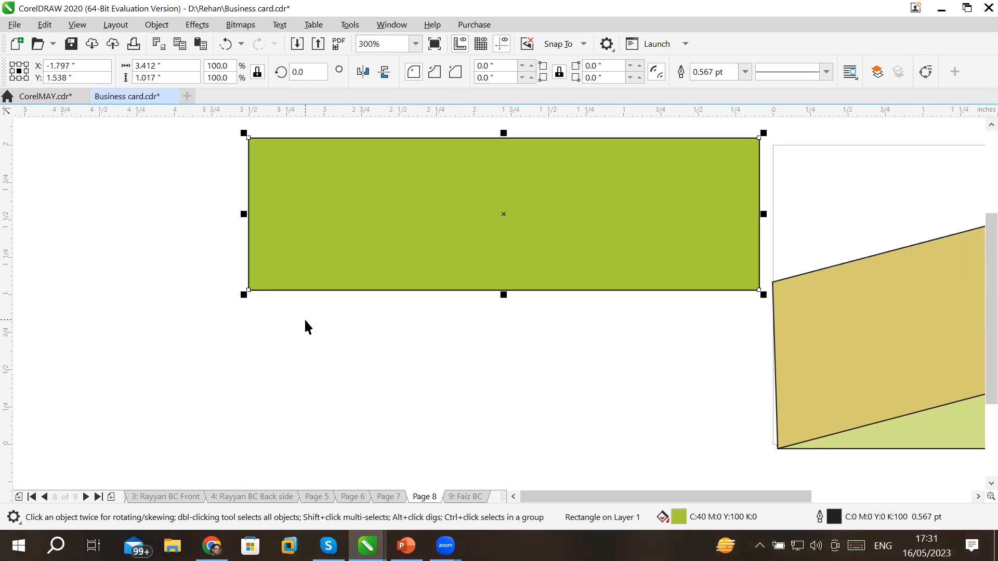
Turn the Toolbox back on and float it to the left of the green rectangle.
click(384, 25)
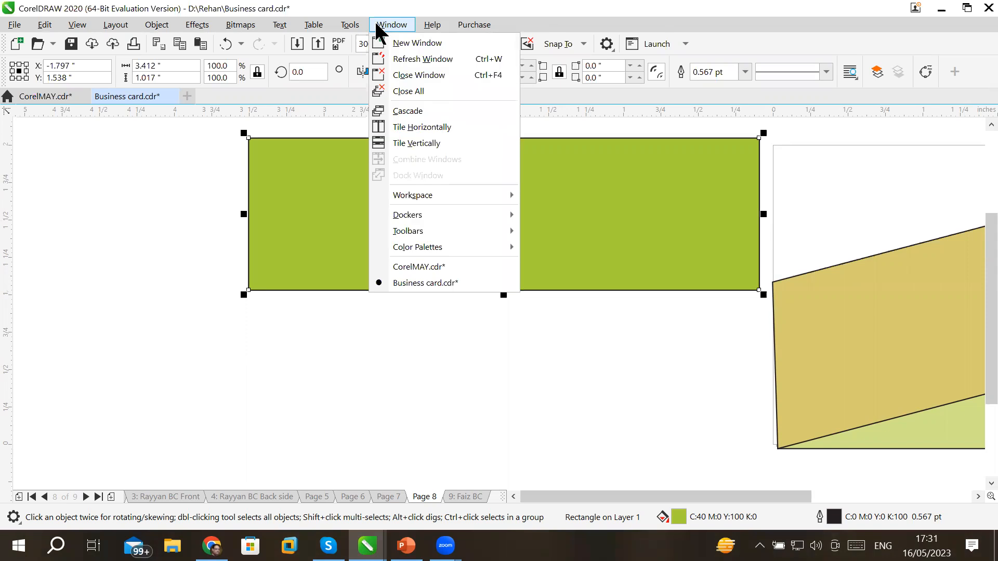
mouse_move(430, 229)
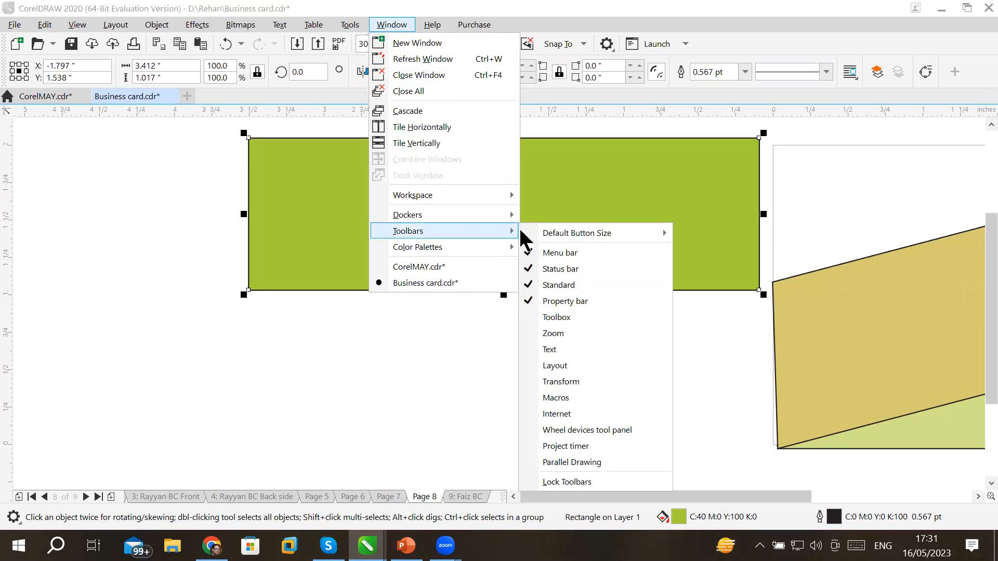
click(578, 317)
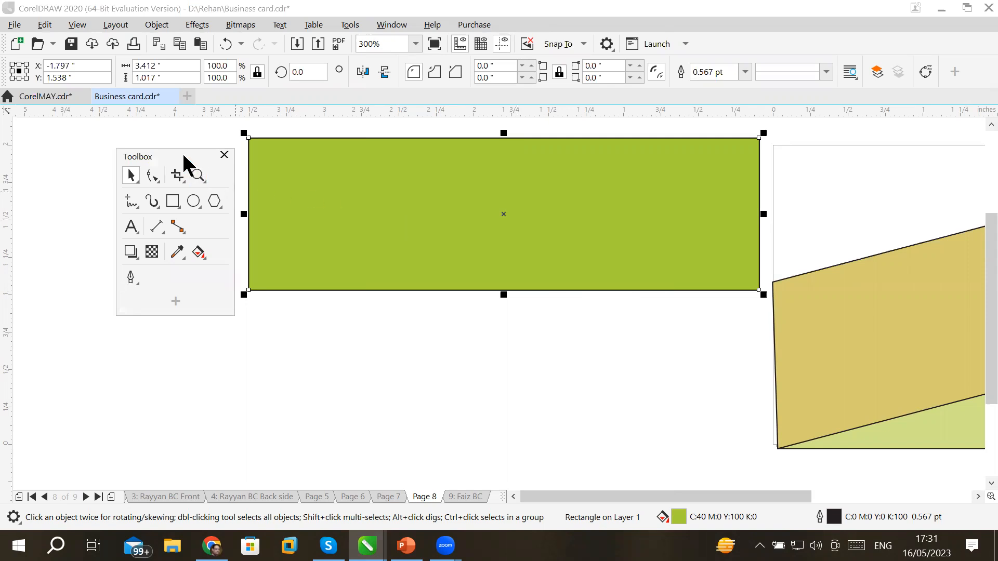
drag(184, 156, 160, 197)
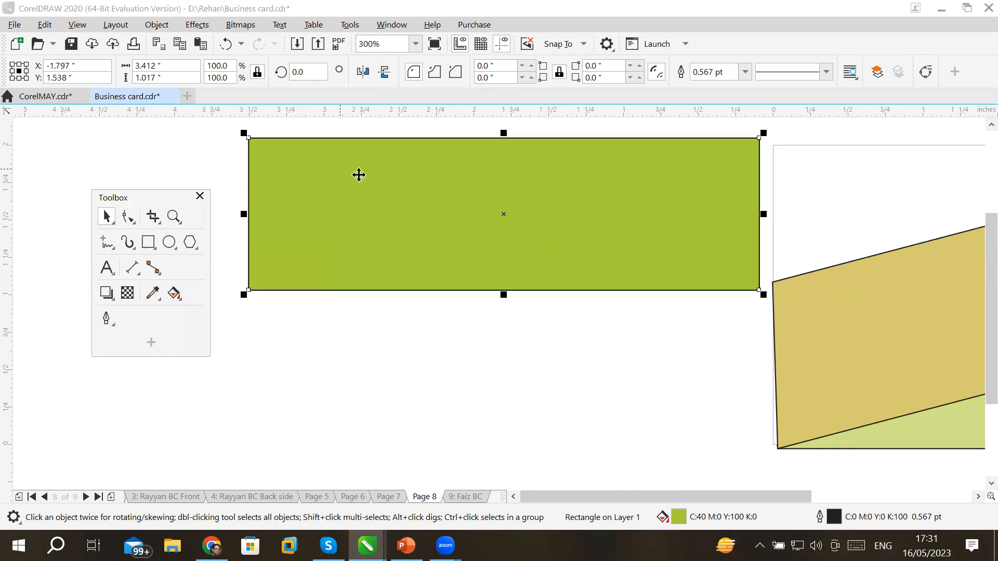
Toggle the green rectangle between resize and rotate/skew handles, ending on rotate/skew.
click(356, 175)
click(344, 178)
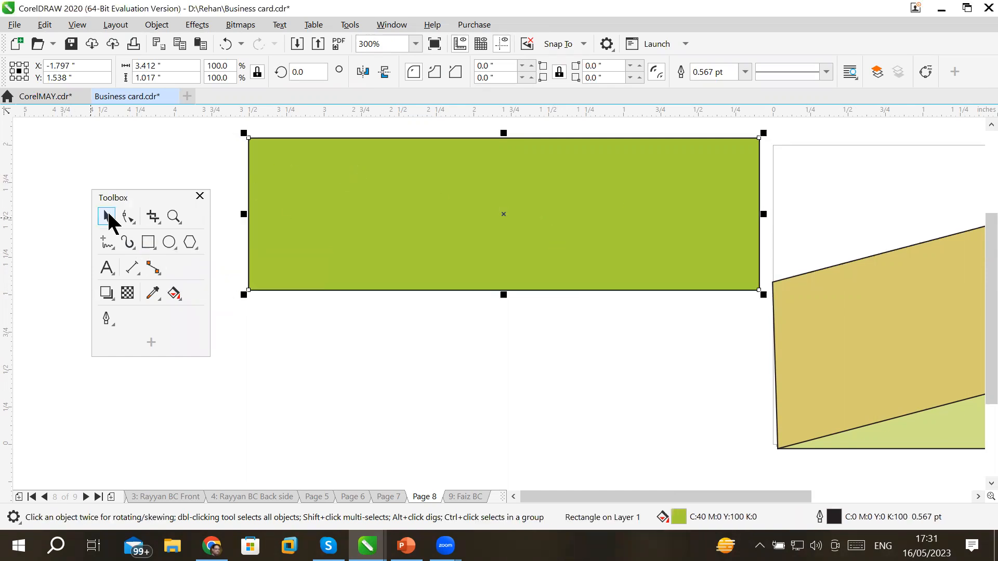
click(391, 194)
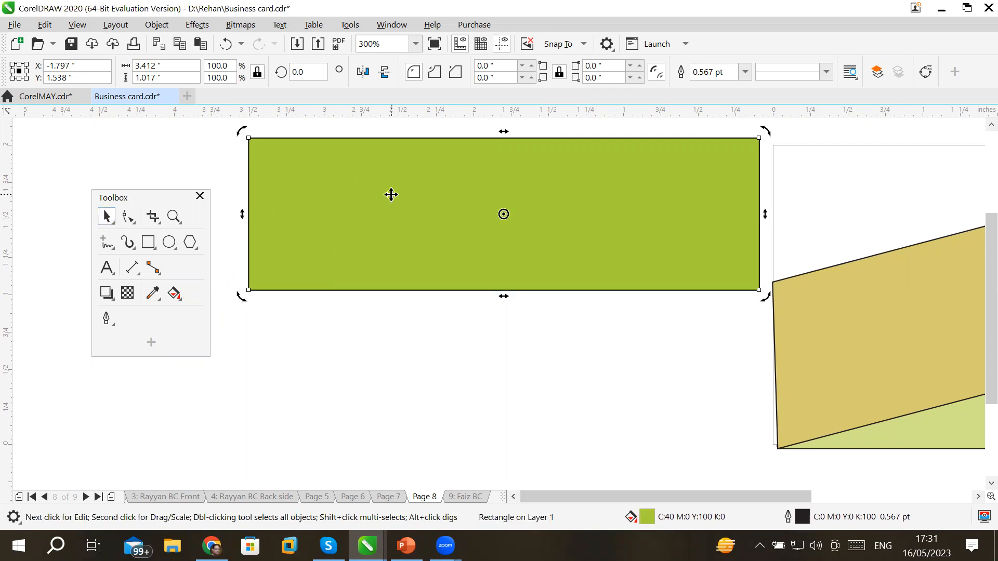
Delete the green rectangle, yellow quadrilateral and pale green rectangle.
key(Delete)
click(894, 321)
key(Delete)
click(880, 409)
key(Delete)
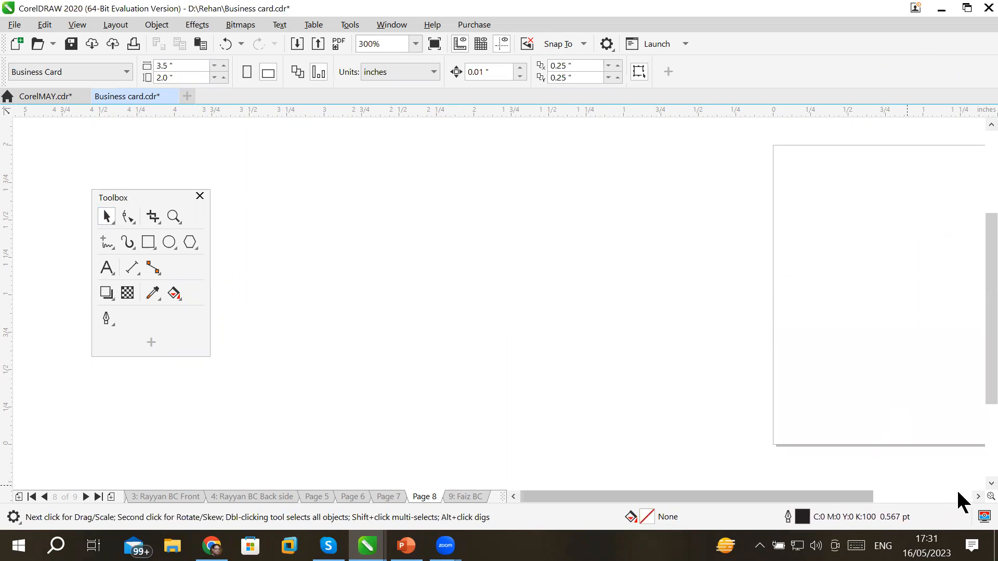
Scroll the view to centre the blank 3.5 × 2.0 inch page.
click(977, 497)
click(977, 496)
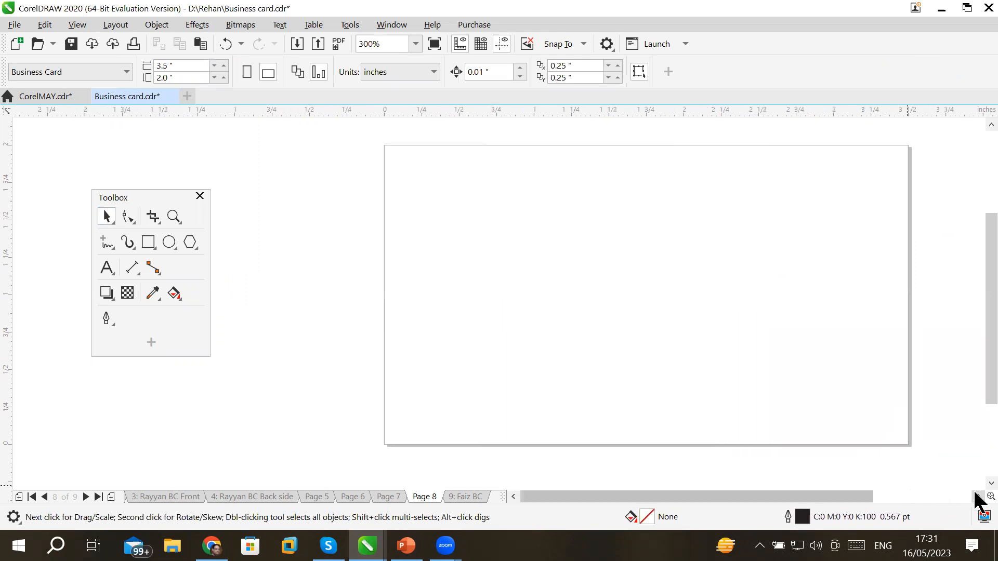
click(977, 497)
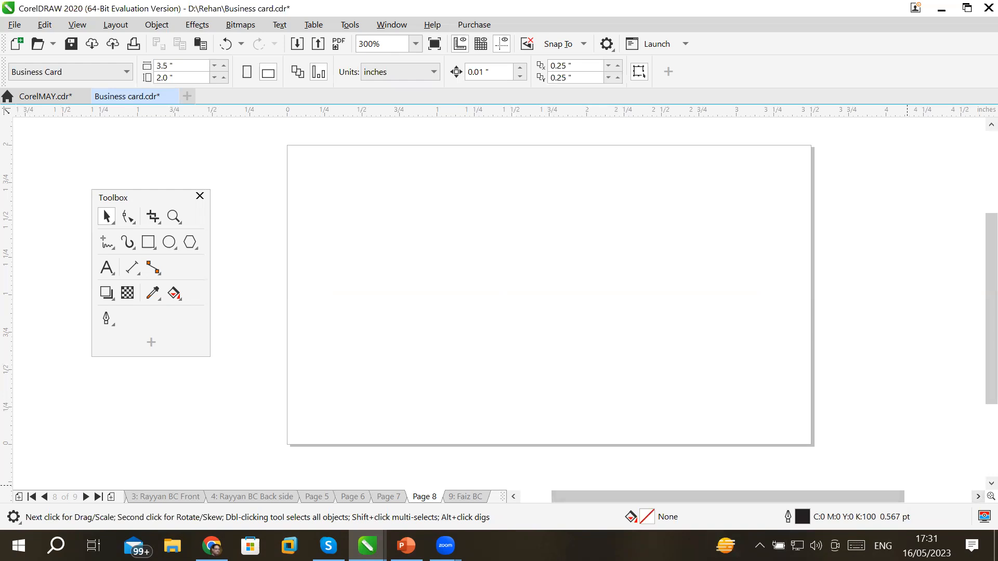
Switch to Chrome and open Google in a new tab.
key(alt+Tab)
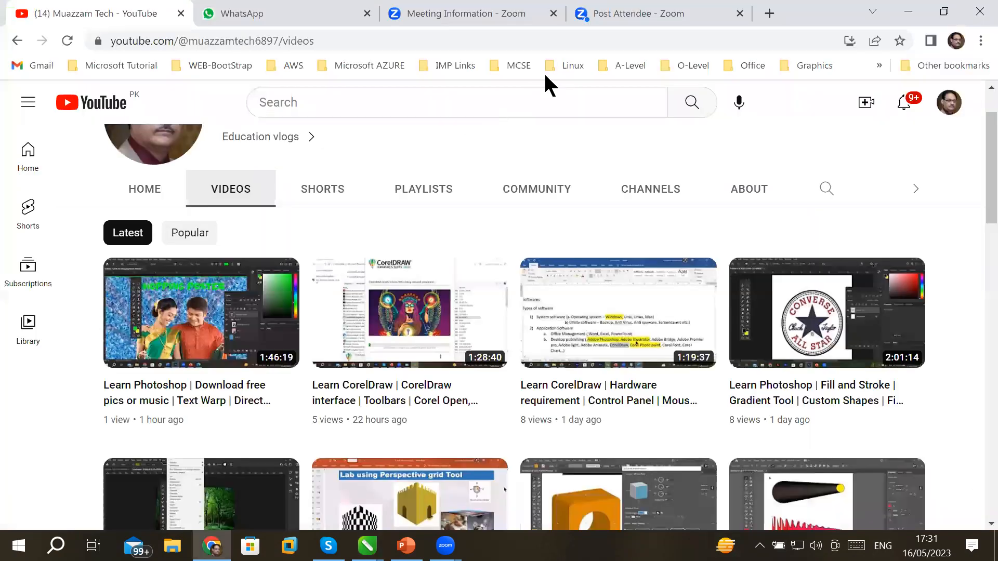
click(723, 19)
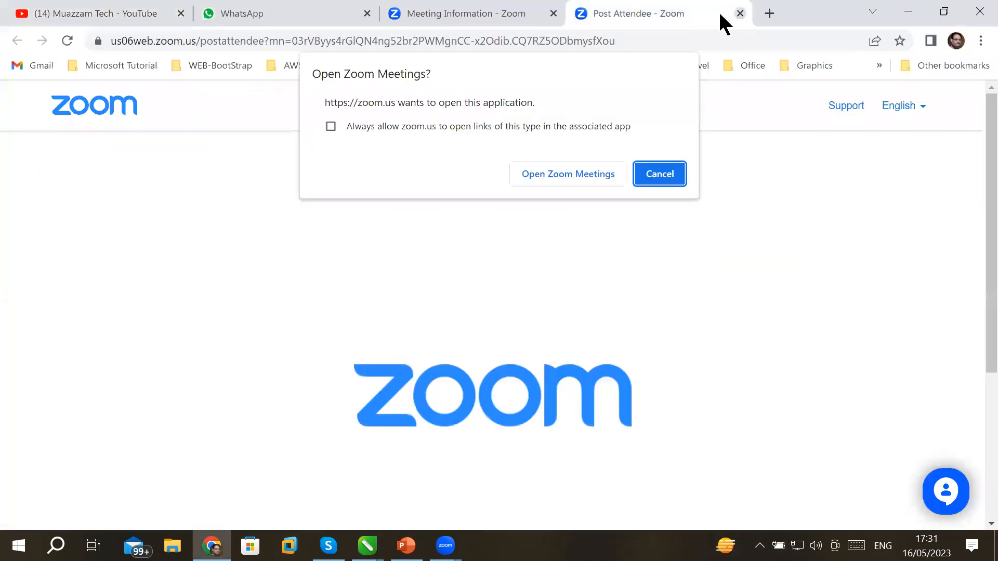
click(769, 13)
click(402, 41)
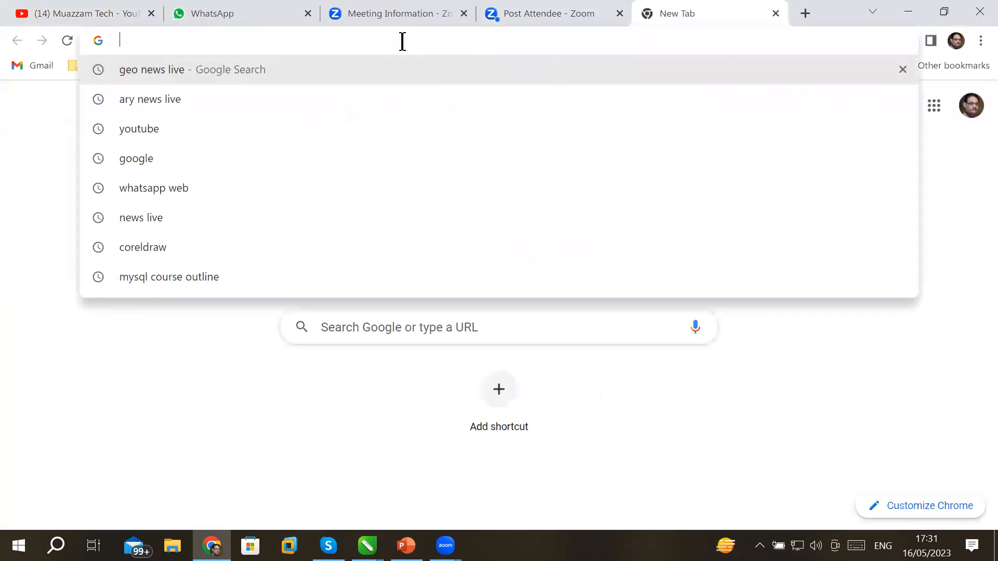
text(google)
key(Return)
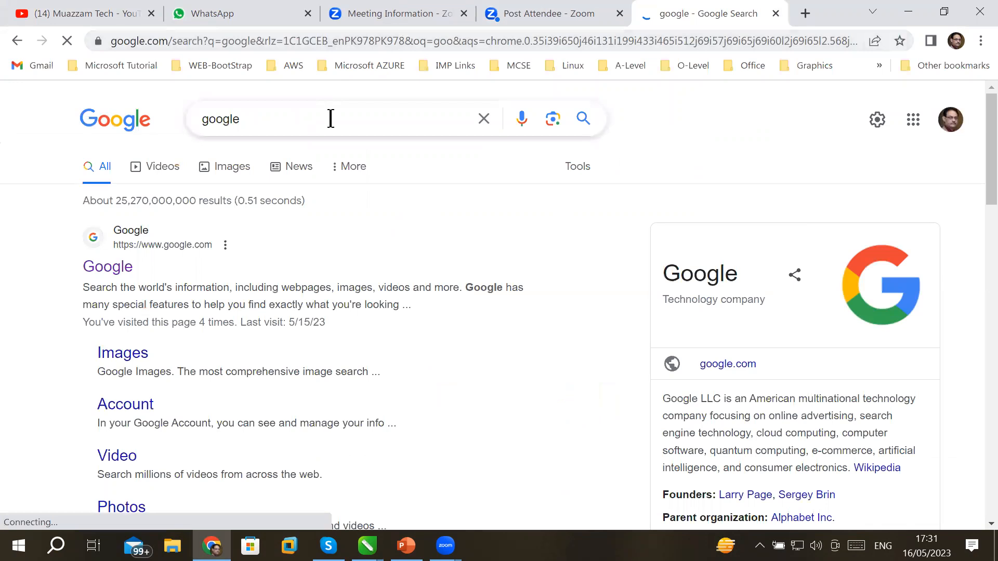
Search Google for 'business card size' to find the standard 3.5" x 2.0" size.
click(331, 119)
text(busin)
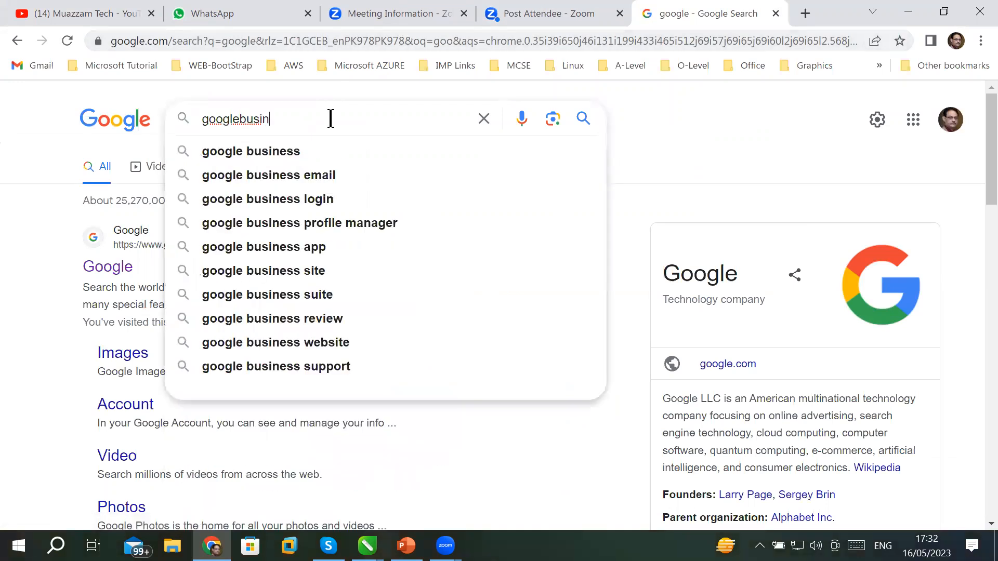
key(BackSpace)
key(BackSpace)
key(BackSpace)
key(BackSpace)
key(BackSpace)
key(BackSpace)
key(BackSpace)
key(BackSpace)
key(BackSpace)
key(BackSpace)
text(bui)
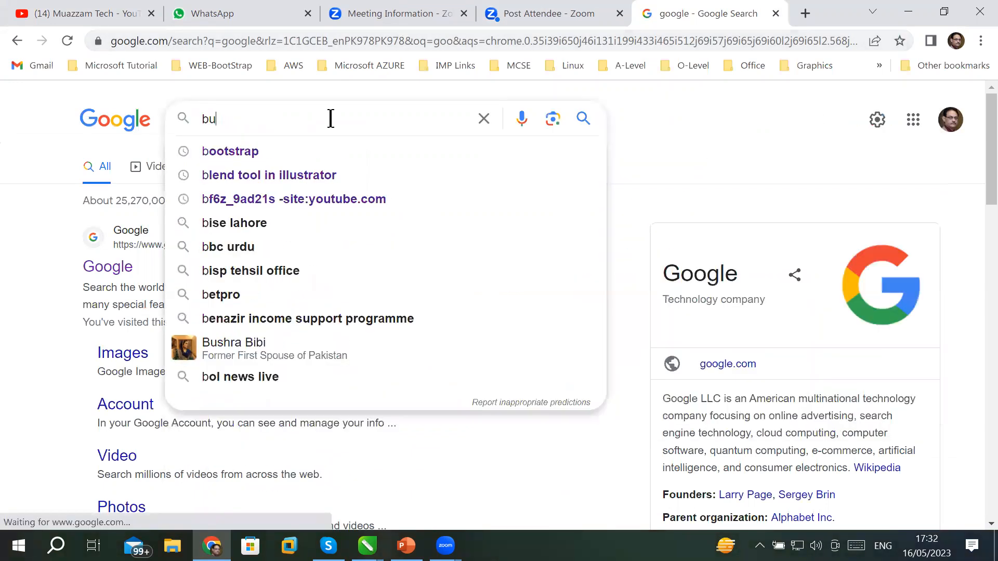
key(BackSpace)
text(sin)
key(Down)
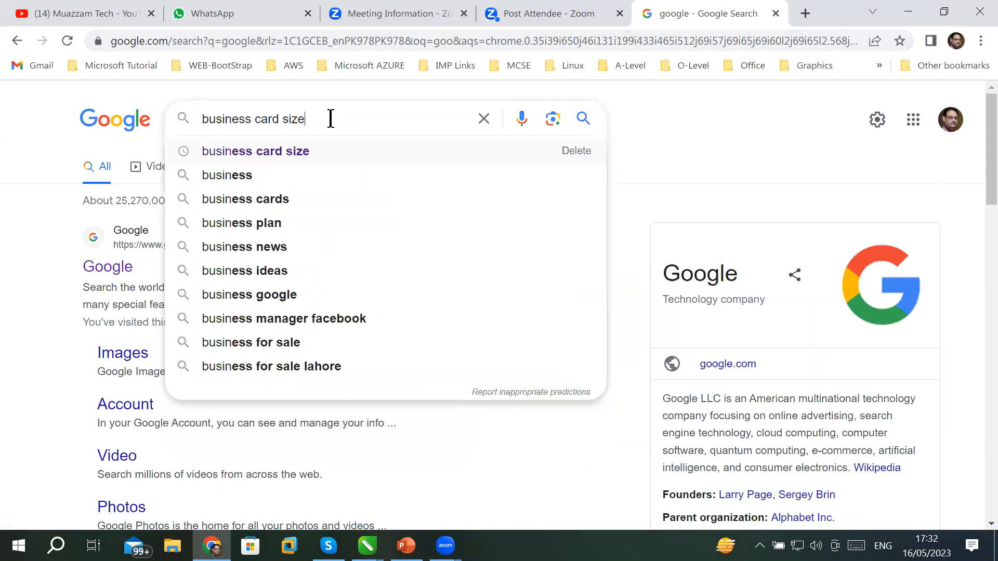
key(Return)
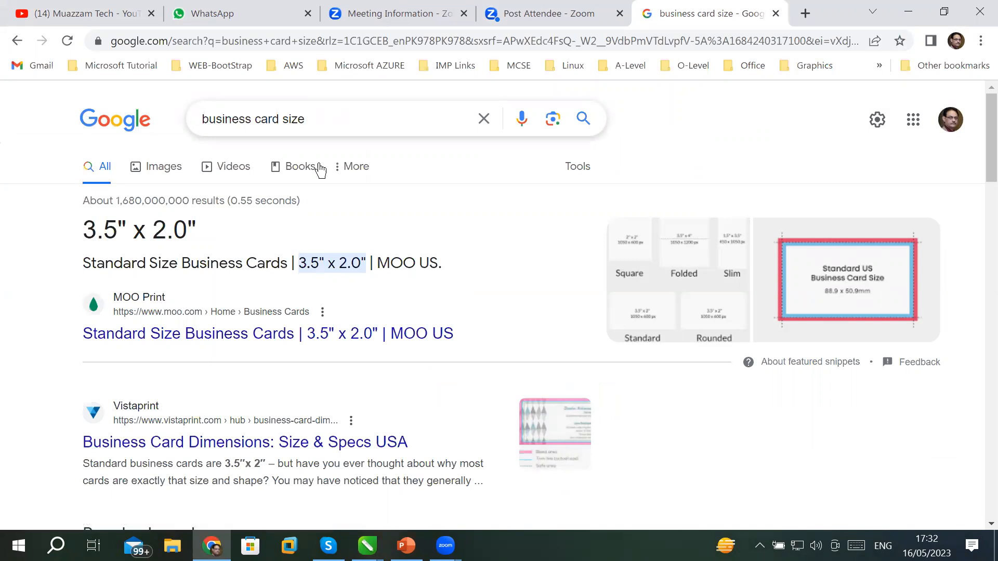
click(370, 543)
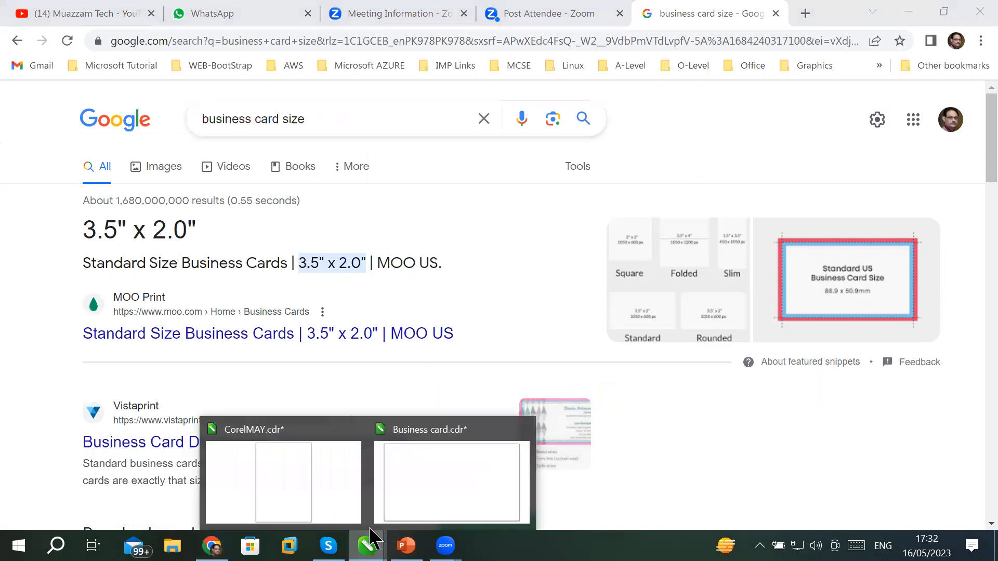
Close Business card.cdr and CorelMAY.cdr, discarding unsaved changes in both.
click(431, 450)
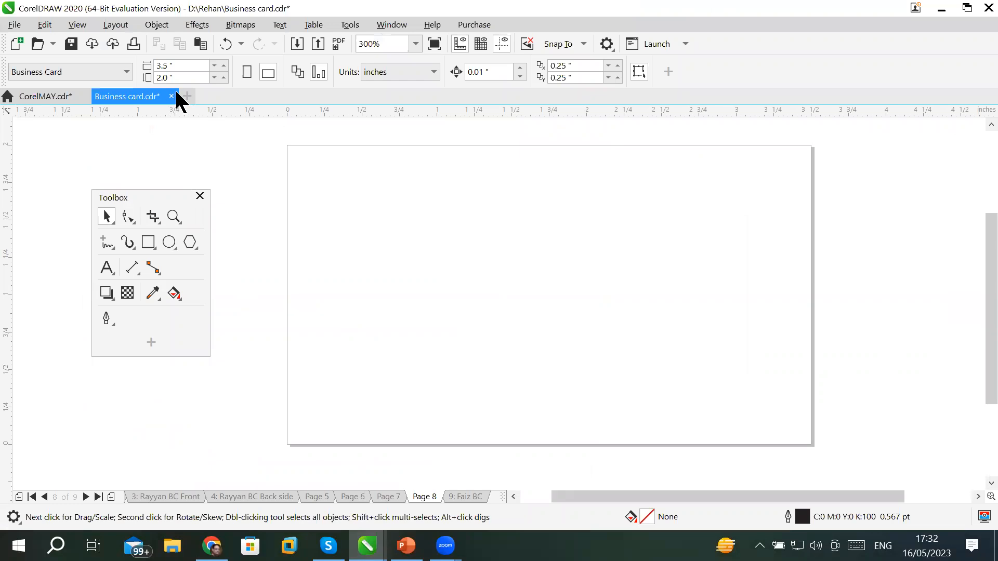
click(171, 96)
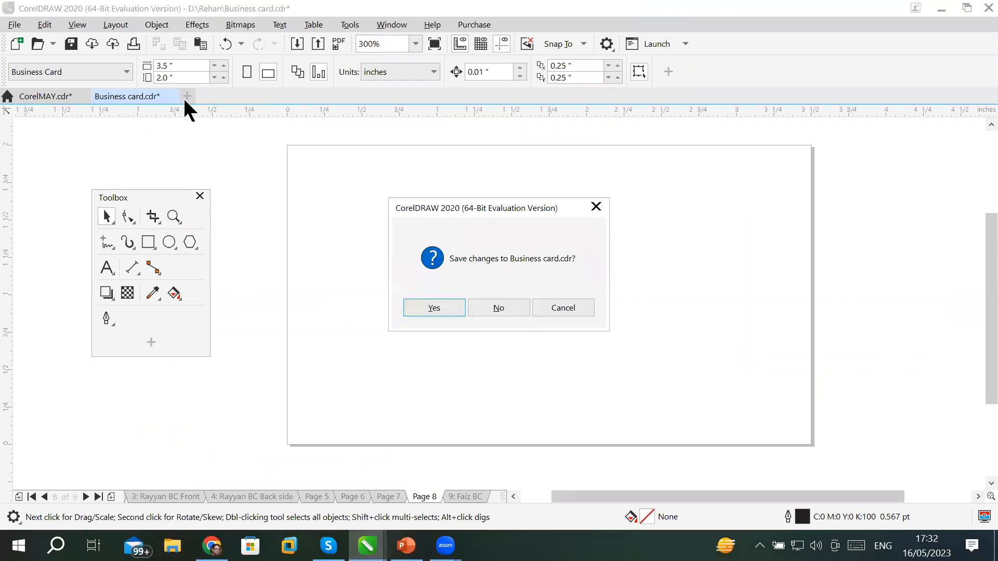
click(497, 308)
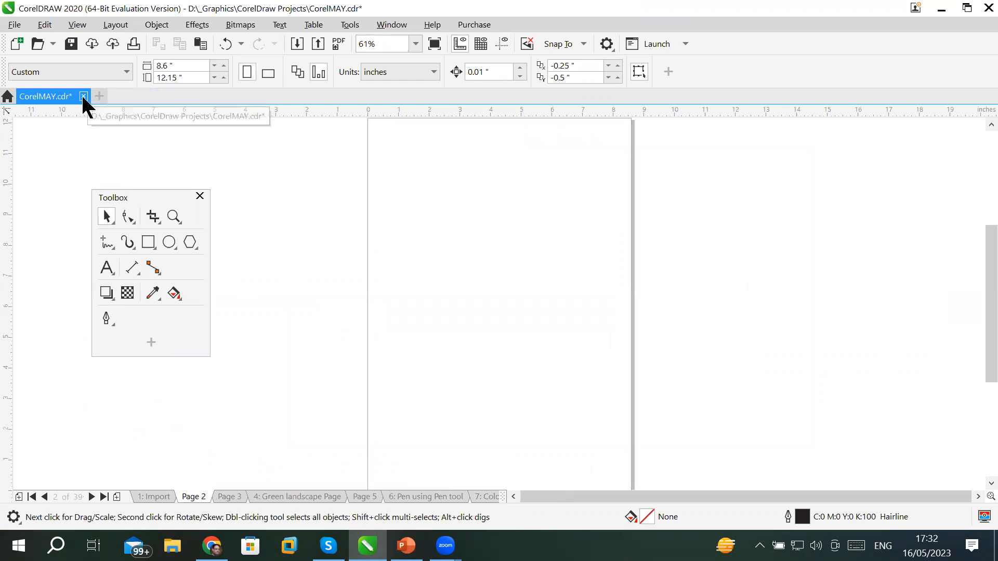
click(83, 96)
click(508, 307)
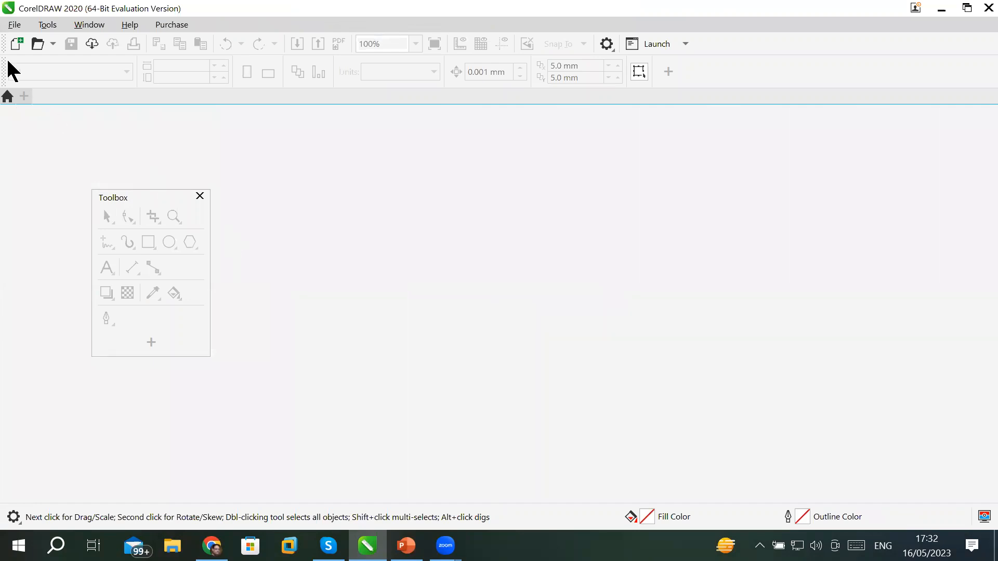
Open Create a New Document preset to an 8-page 3.5 × 2.0 inch Business Card.
click(17, 23)
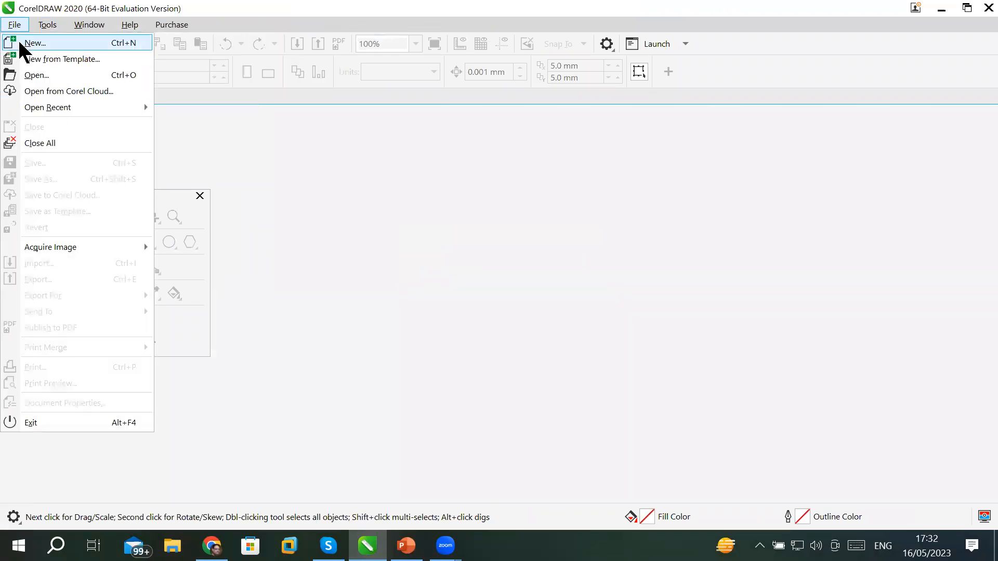
click(278, 167)
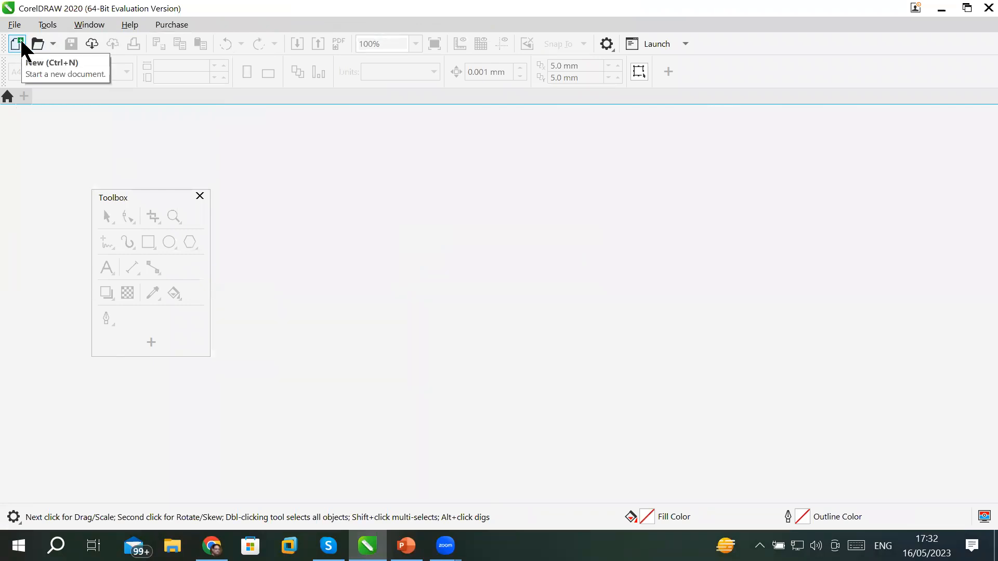
click(18, 44)
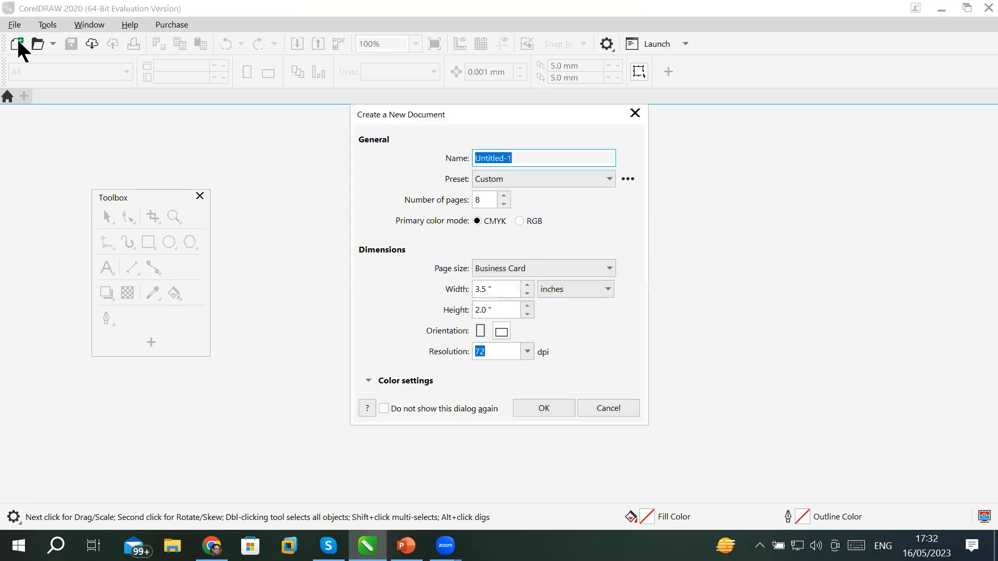
click(635, 114)
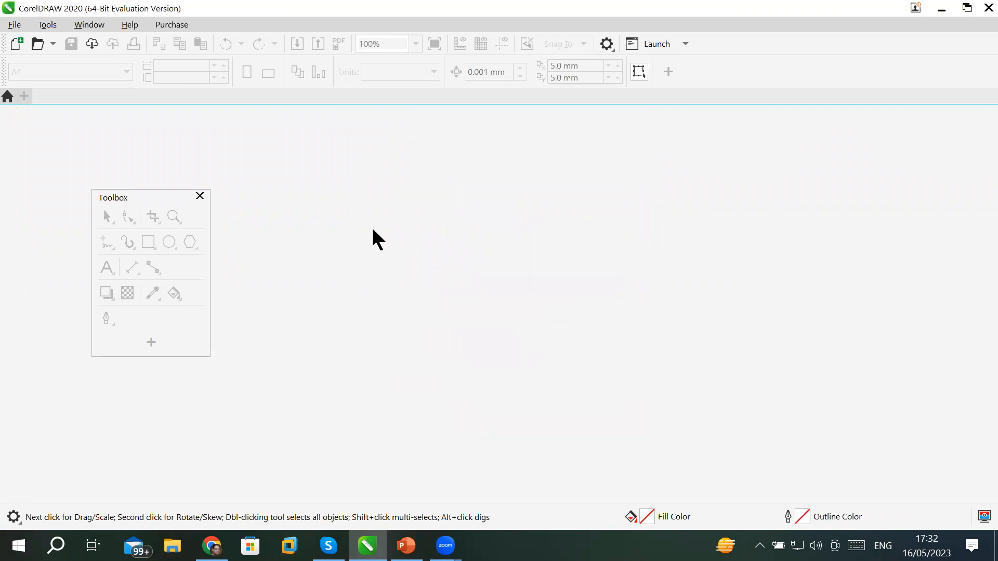
click(23, 94)
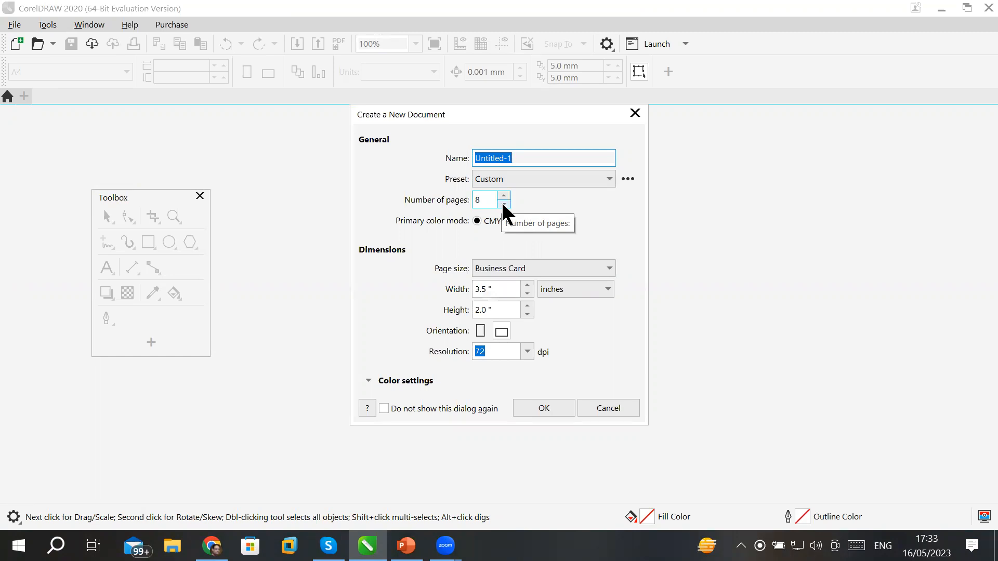
Lower the new document's page count to 6 and return to Chrome's card size results.
click(503, 204)
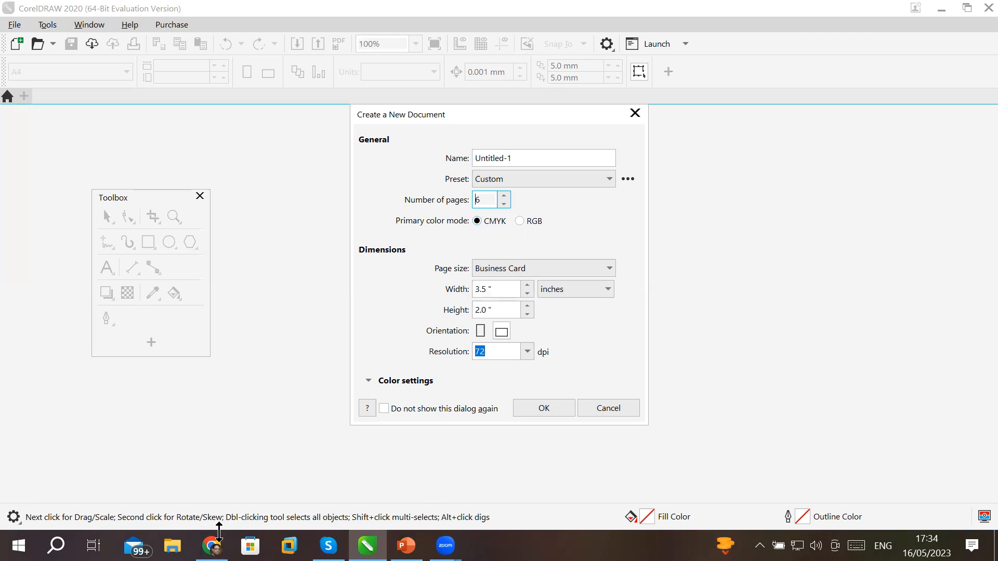
click(212, 546)
Search Google for 'thumbnail size' and highlight the 1280 × 720 pixels answer.
drag(323, 116, 130, 123)
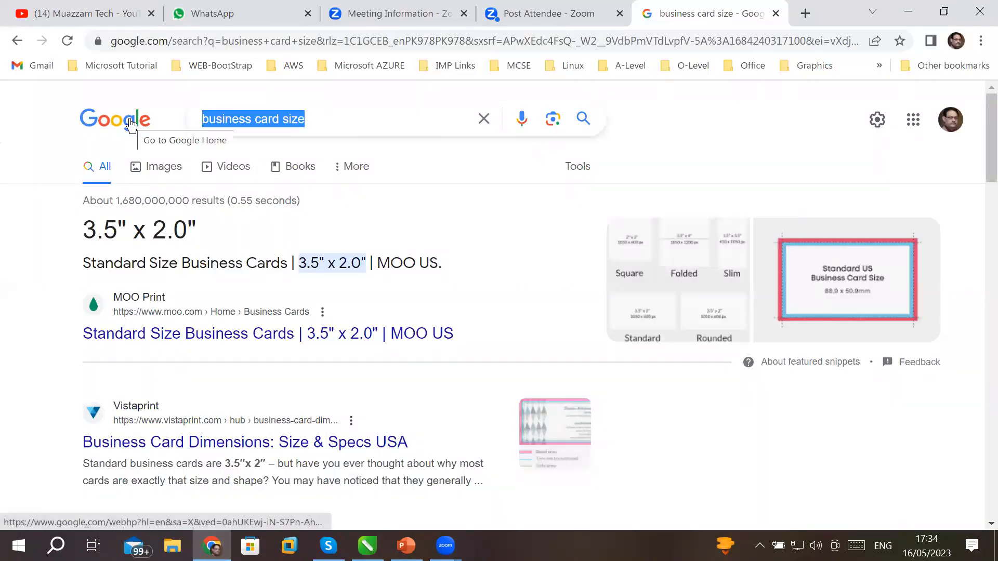
text(thus)
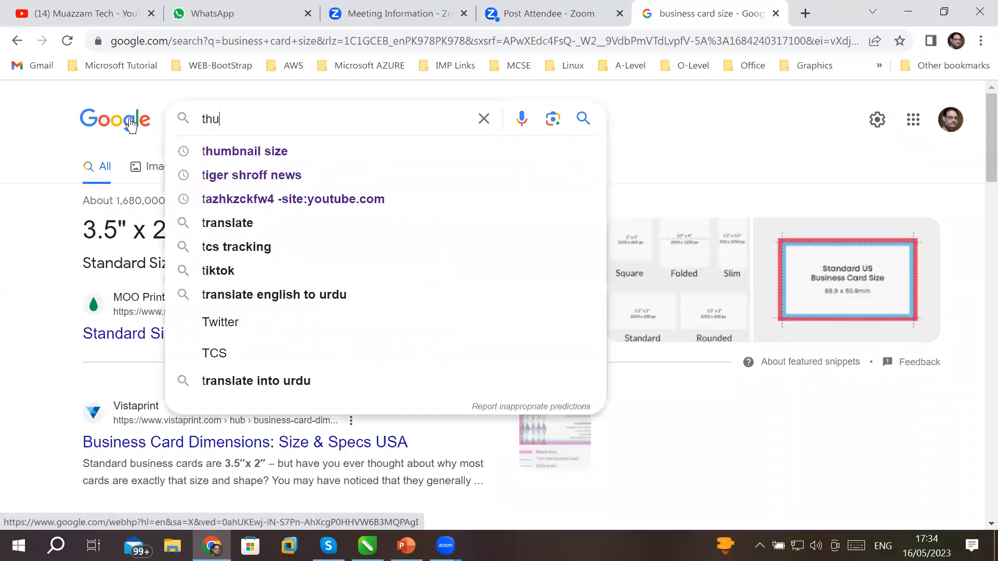
key(BackSpace)
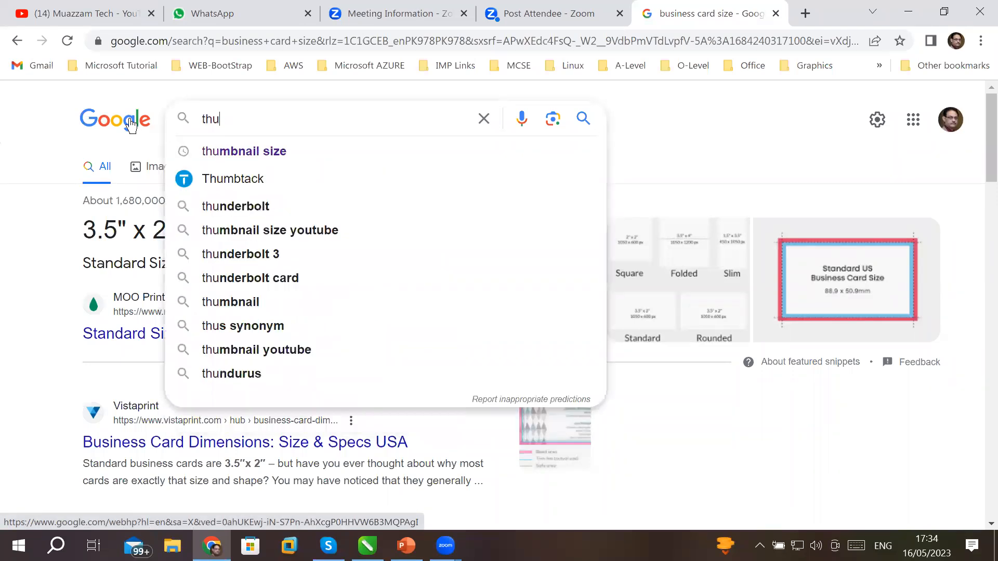
key(Down)
key(Return)
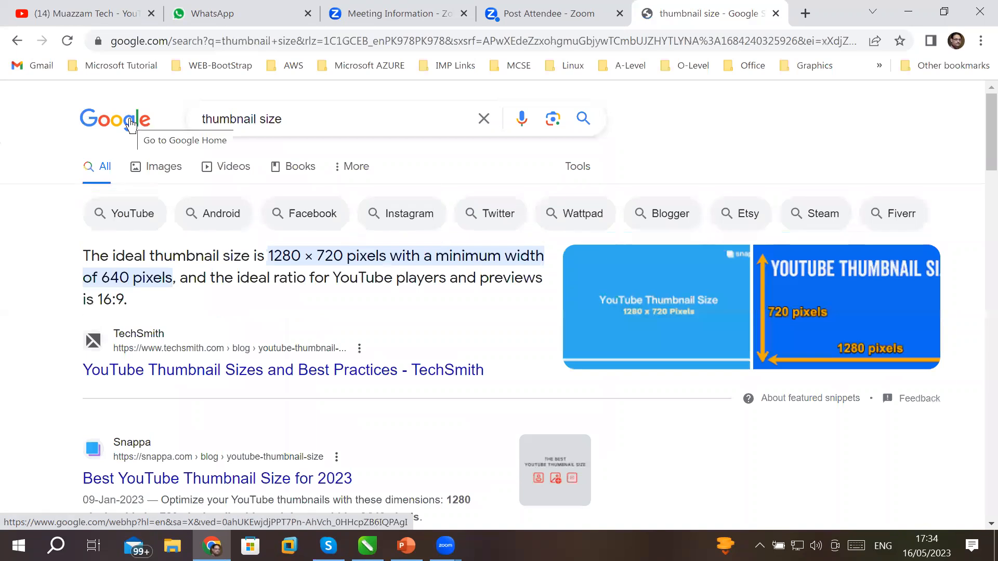
drag(270, 255, 346, 256)
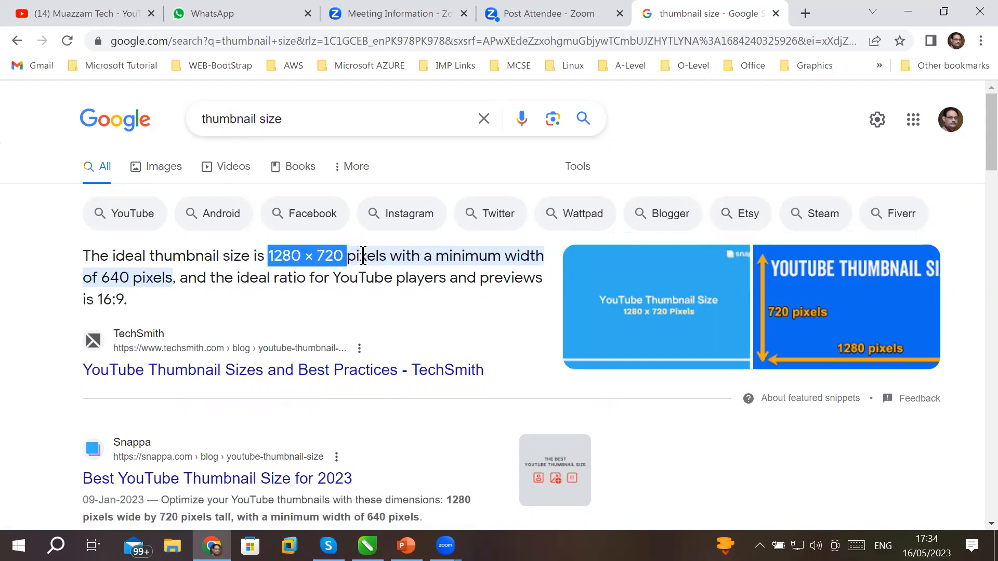
double_click(363, 256)
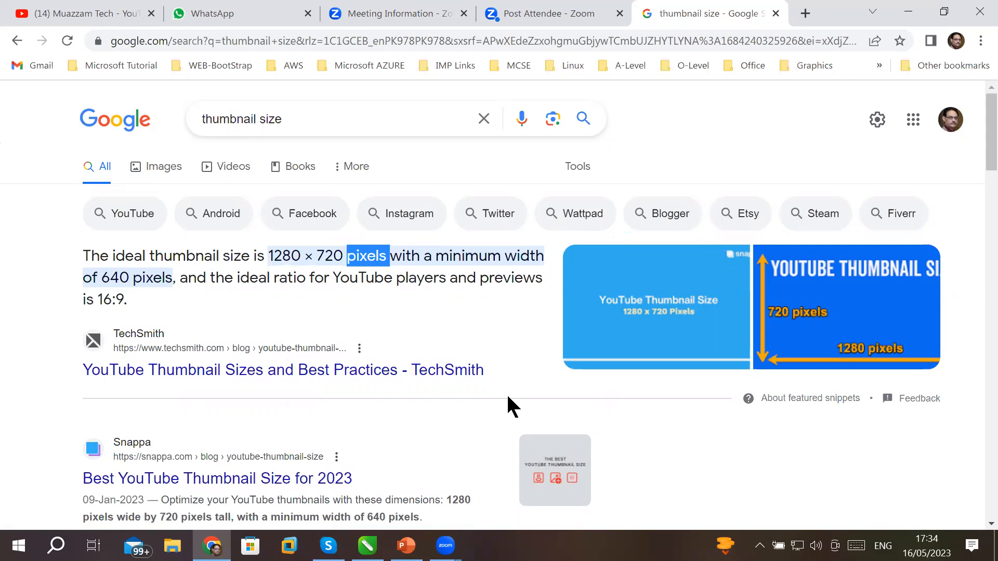
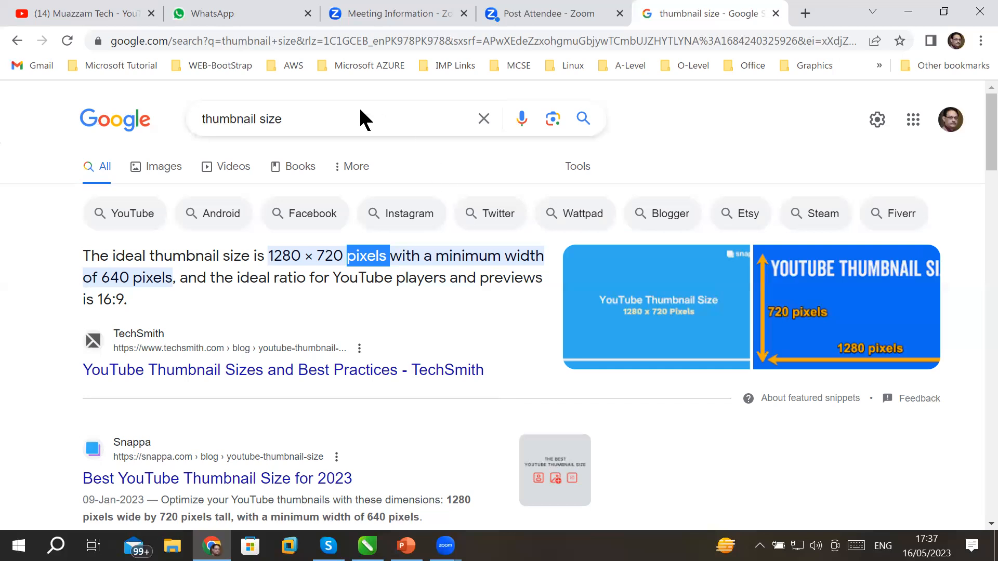
Search Google for '1 inch to cm', confirm 1 inch equals 2.54 cm, and close the tab.
triple_click(205, 118)
text(1 inc)
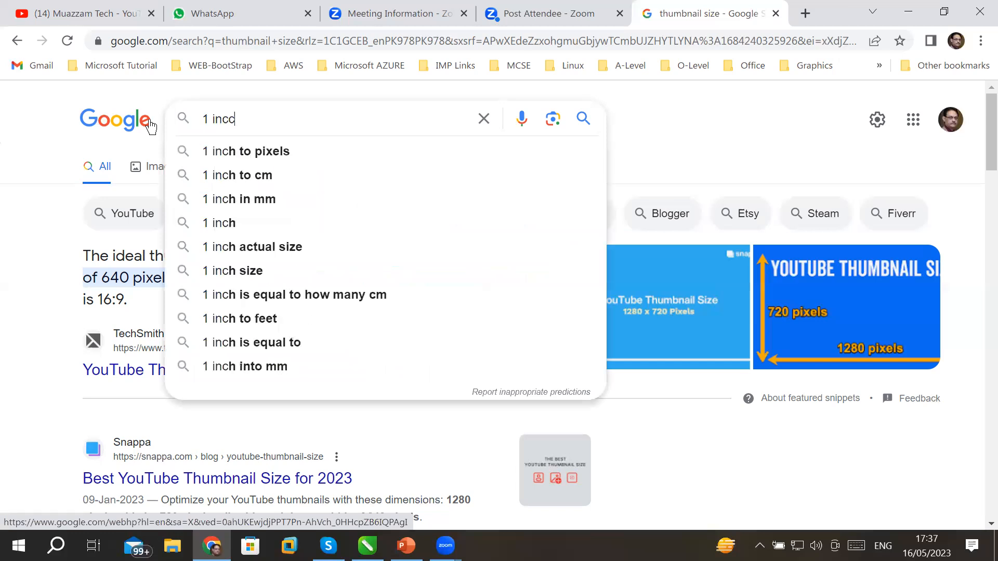
text(h to cm)
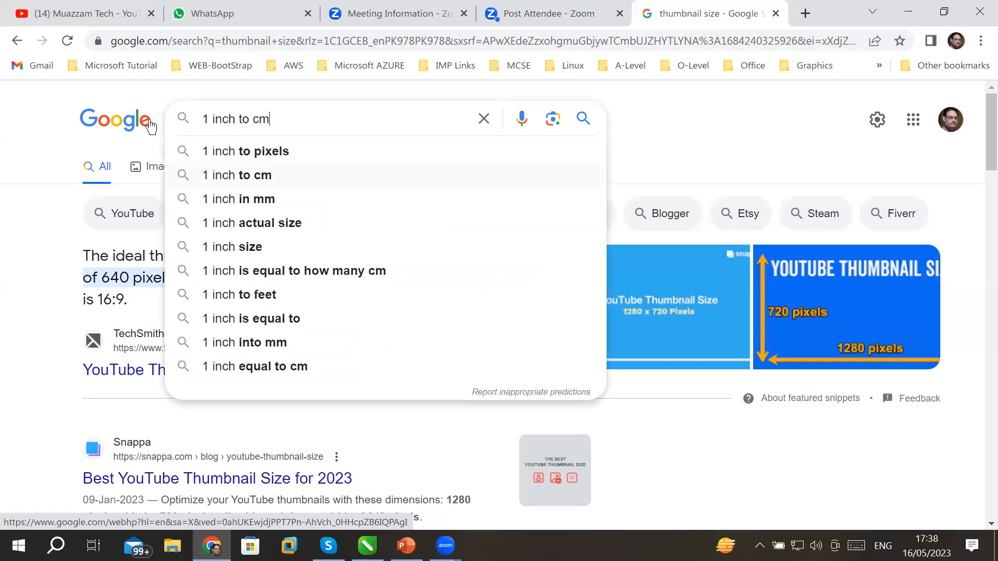
key(Return)
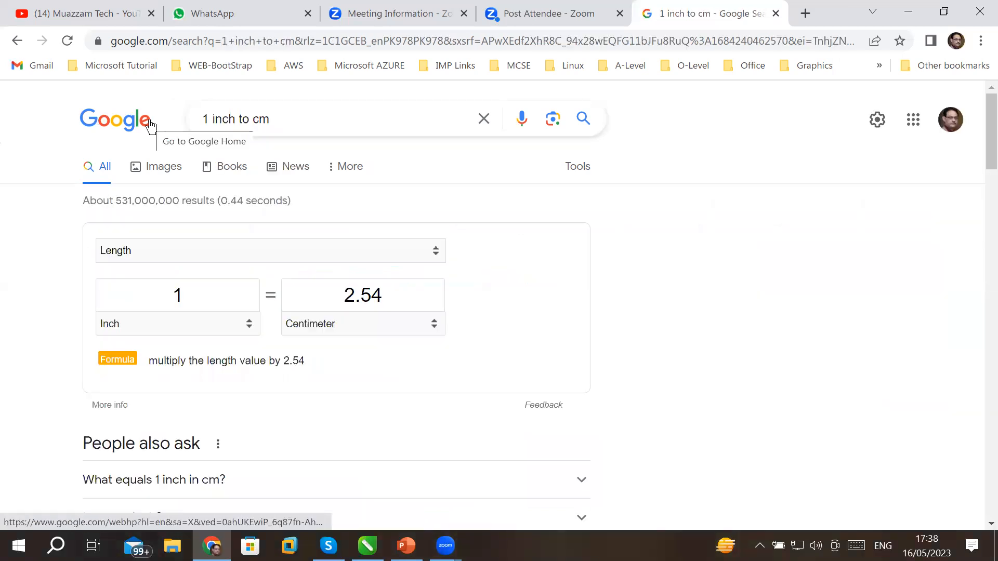
click(149, 121)
click(776, 14)
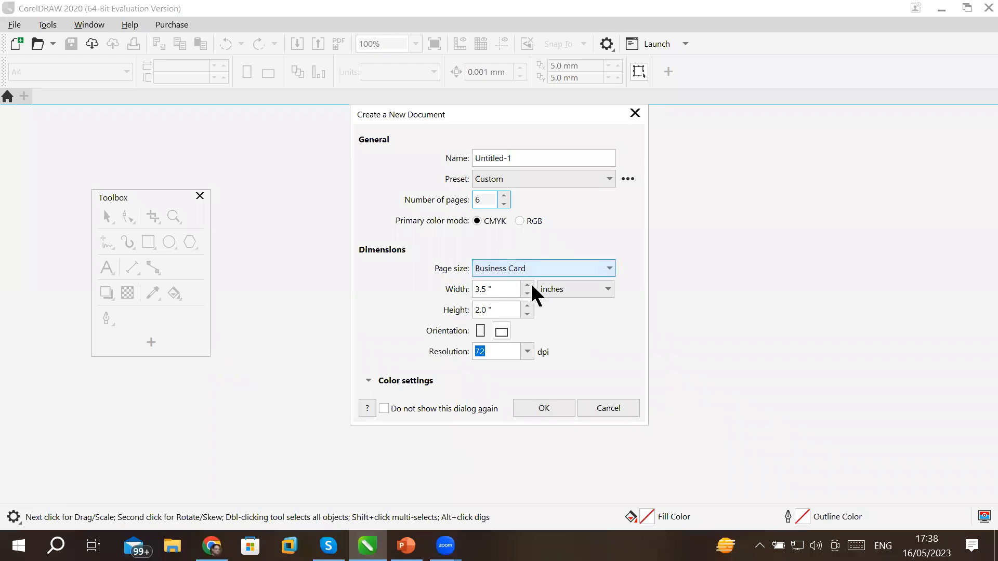
Set the new document to 1,920 × 780 pixel pages and lower the page count to 5.
click(580, 290)
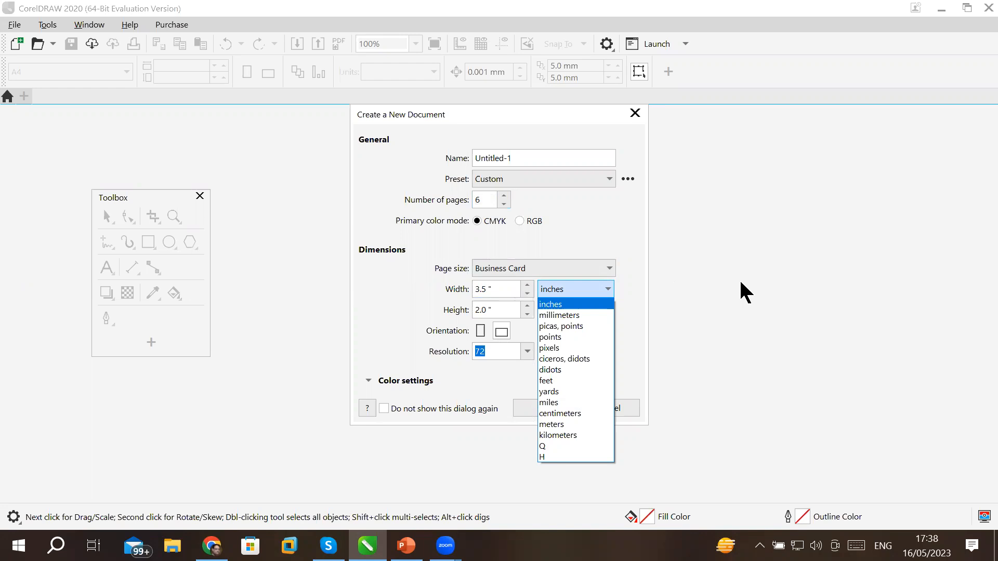
click(554, 348)
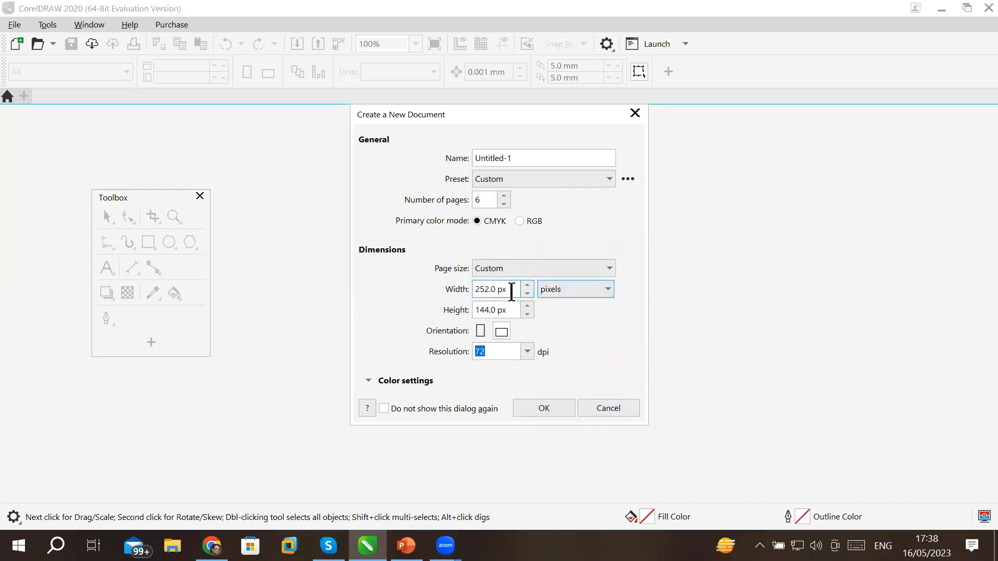
drag(510, 289, 436, 291)
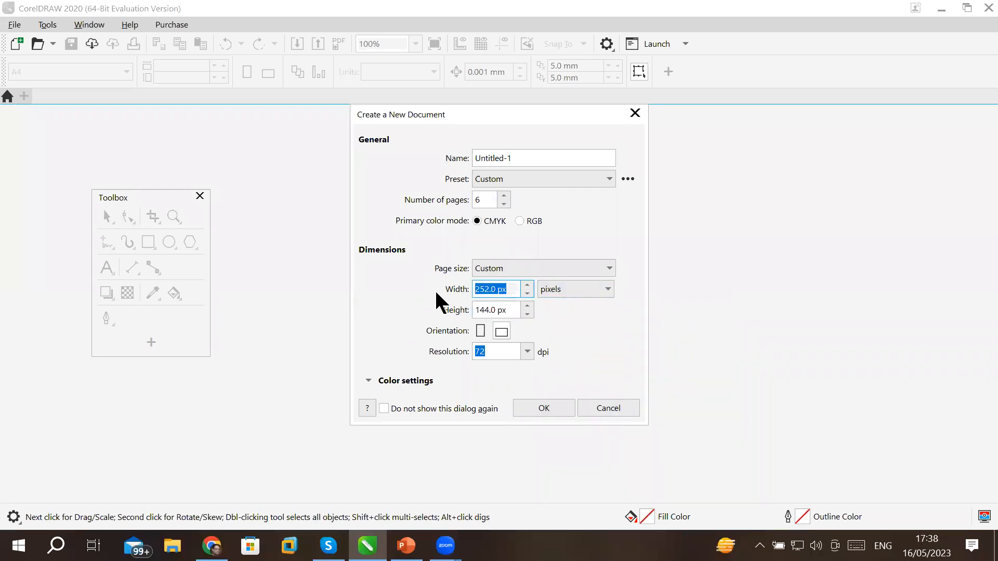
text(1,920)
key(Tab)
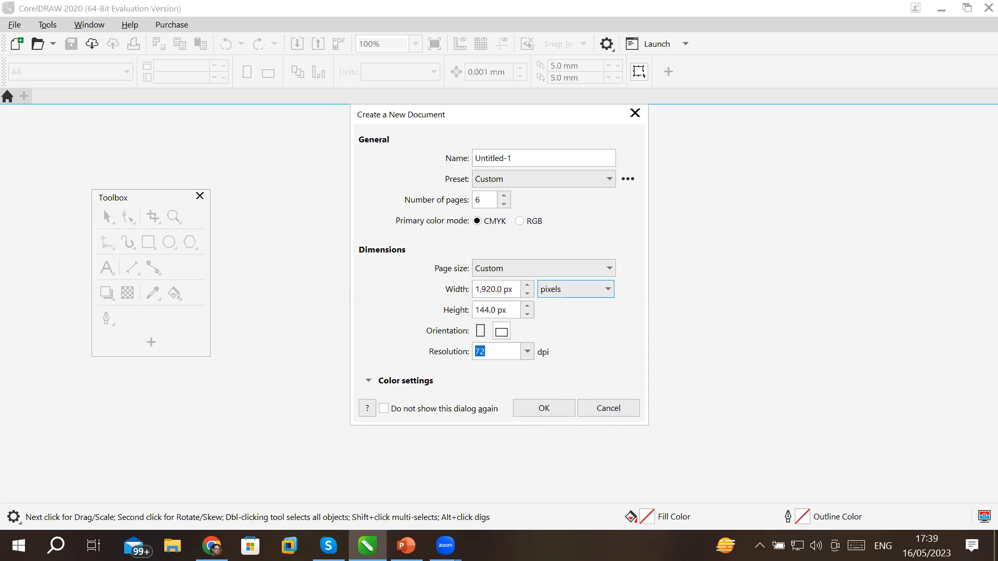
key(Tab)
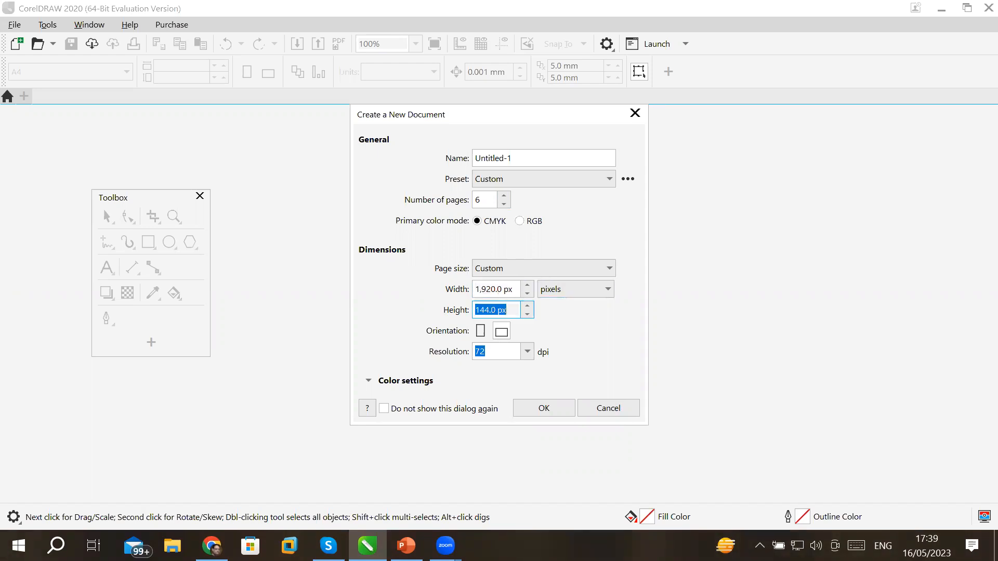
text(780)
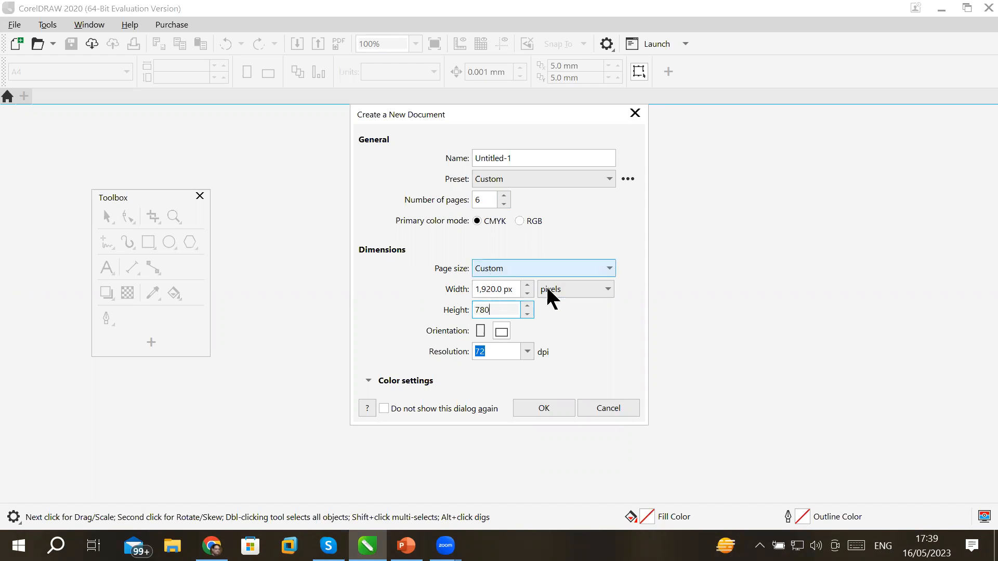
click(580, 294)
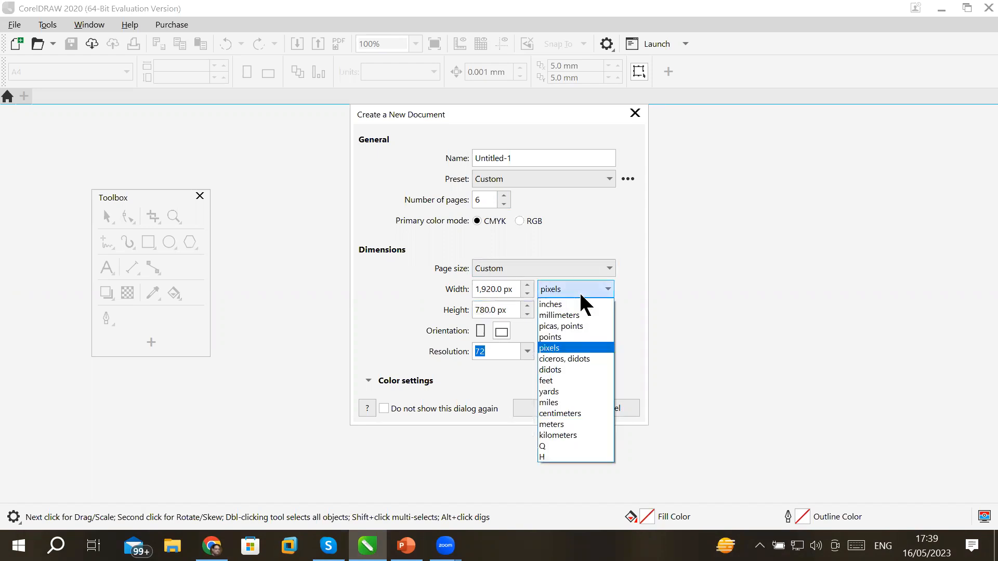
click(580, 295)
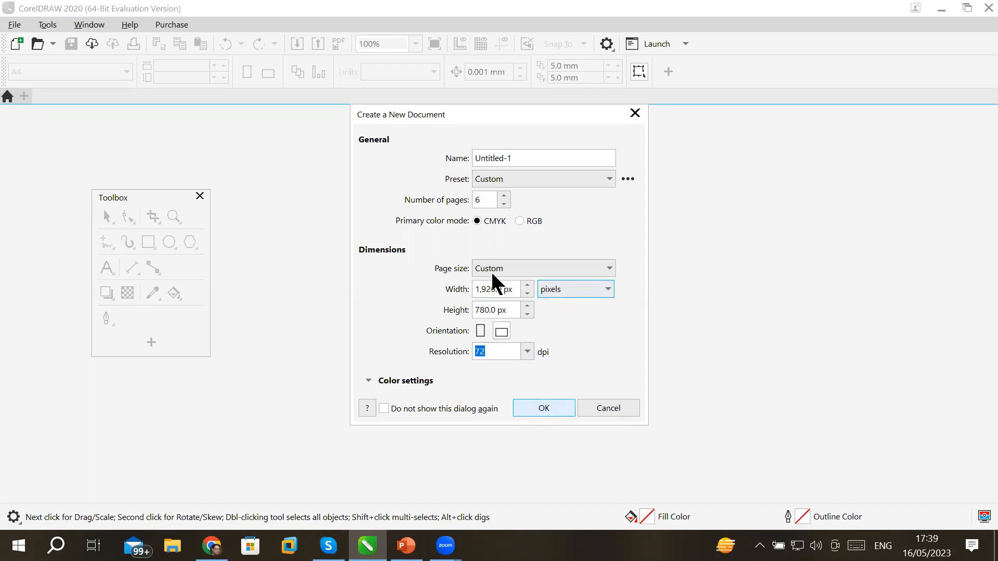
click(504, 203)
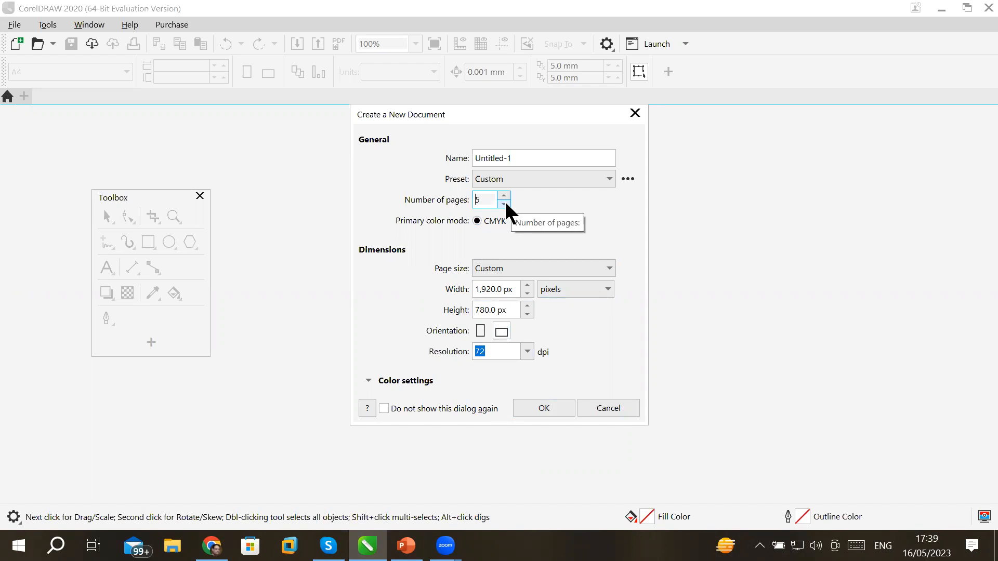
Set 4 pages at 300 dpi and compare RGB and CMYK, leaving CMYK selected.
click(504, 204)
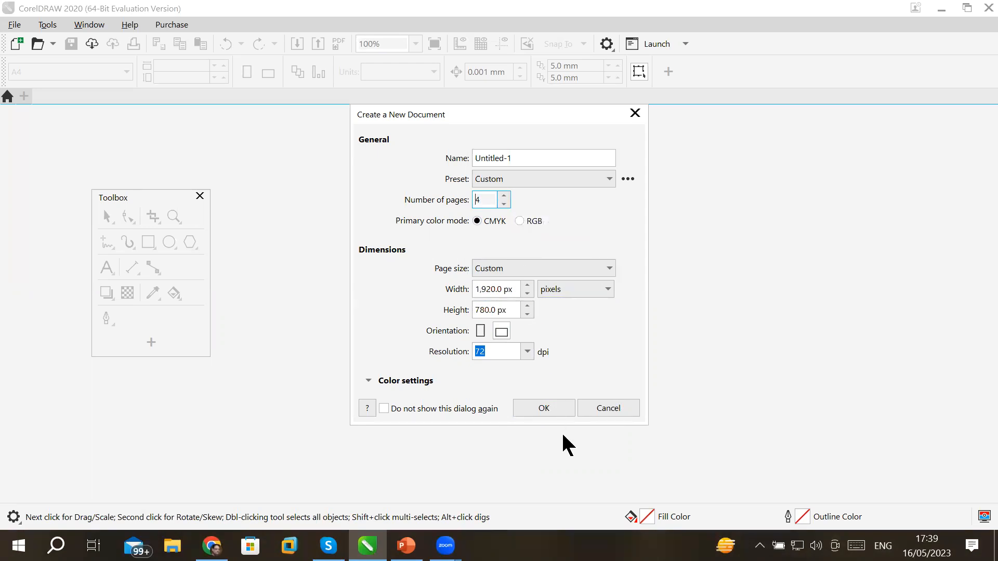
click(527, 353)
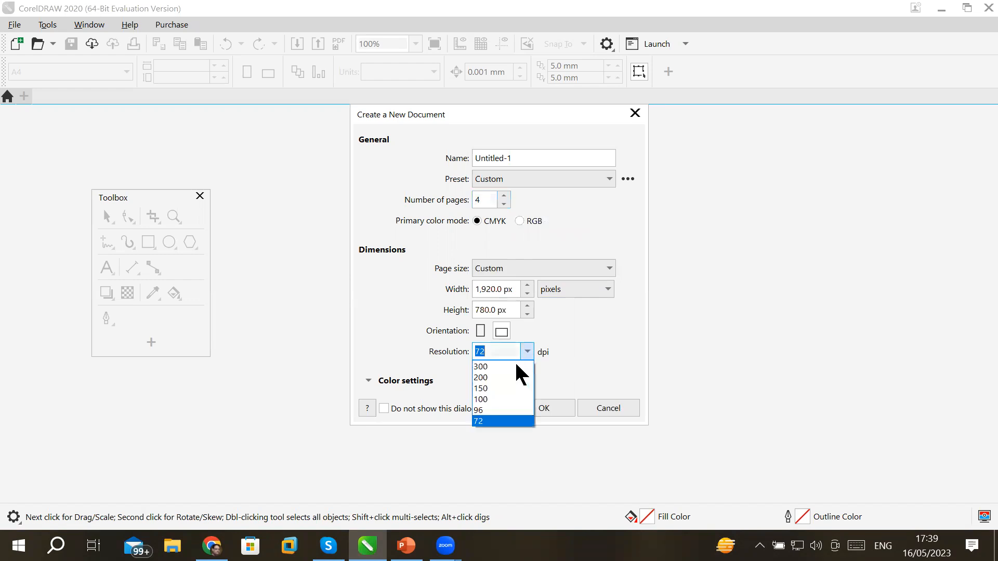
click(515, 365)
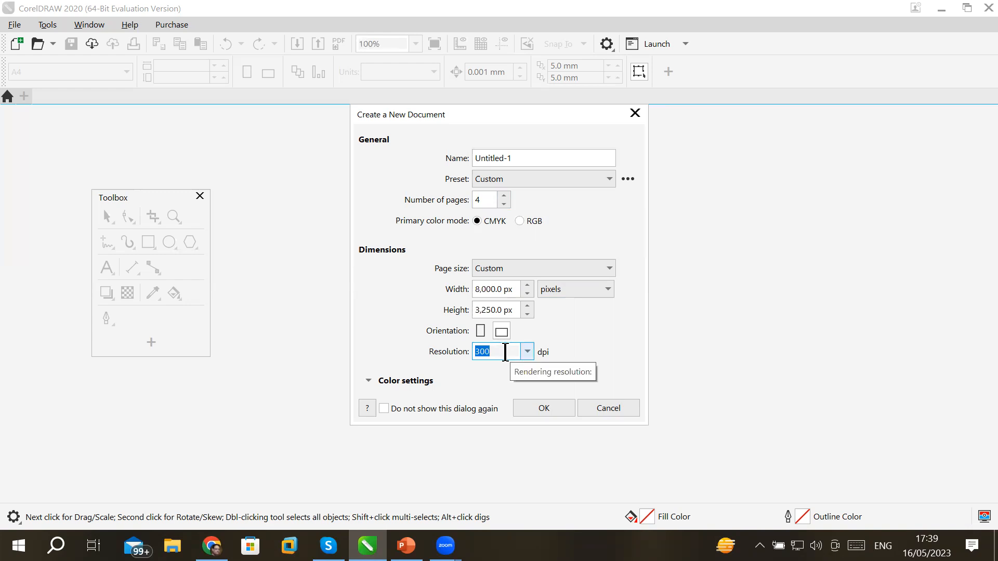
click(520, 221)
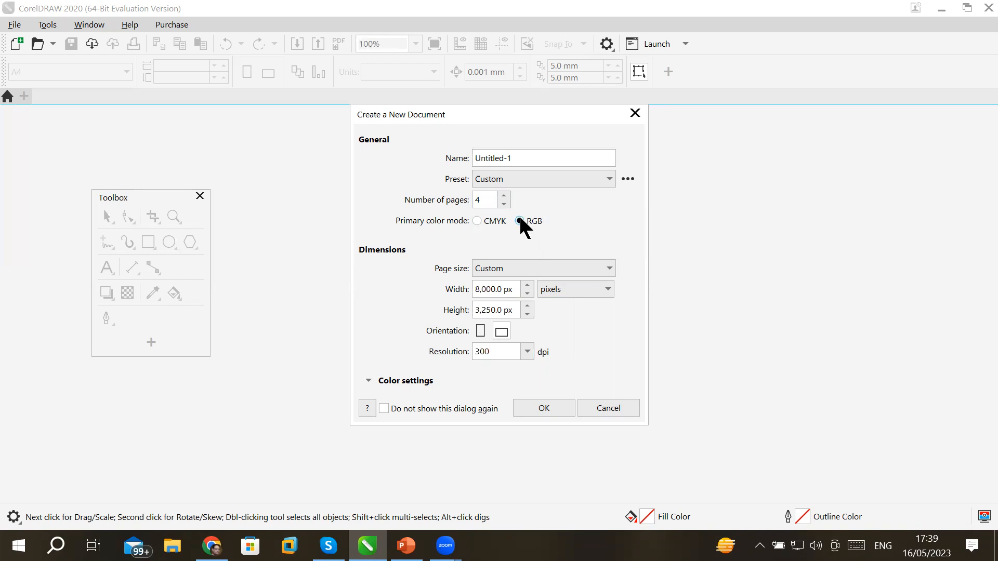
click(480, 223)
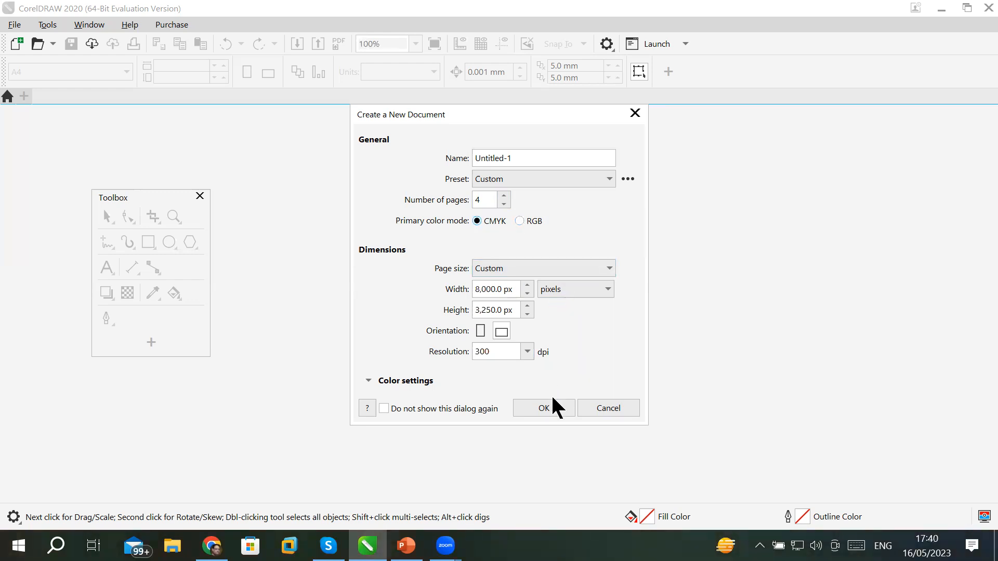
click(534, 230)
click(484, 222)
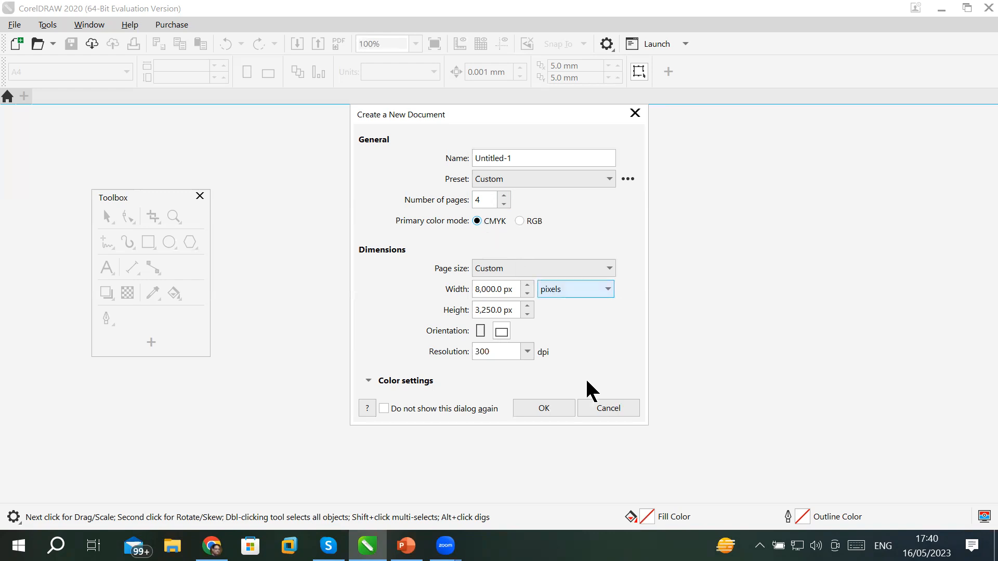
Create Untitled-1 with four 8,000 × 3,250 px pages and zoom out to view the page.
double_click(482, 201)
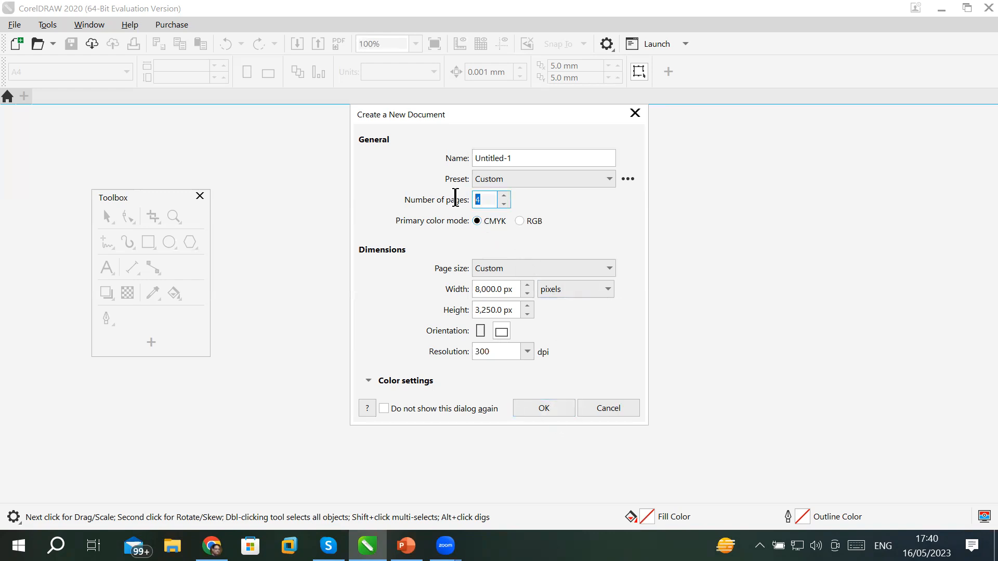
click(542, 408)
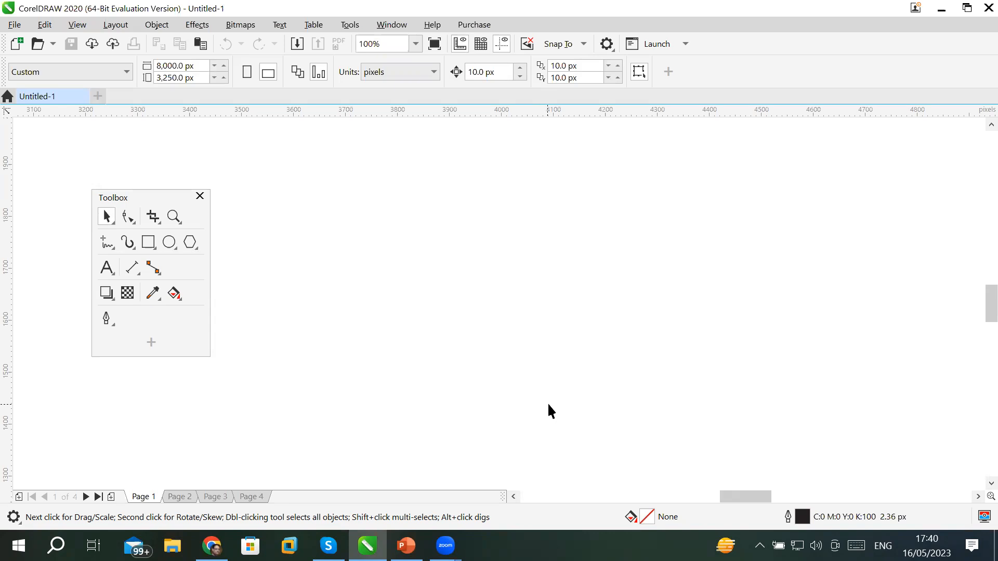
scroll(532, 305, down, 5)
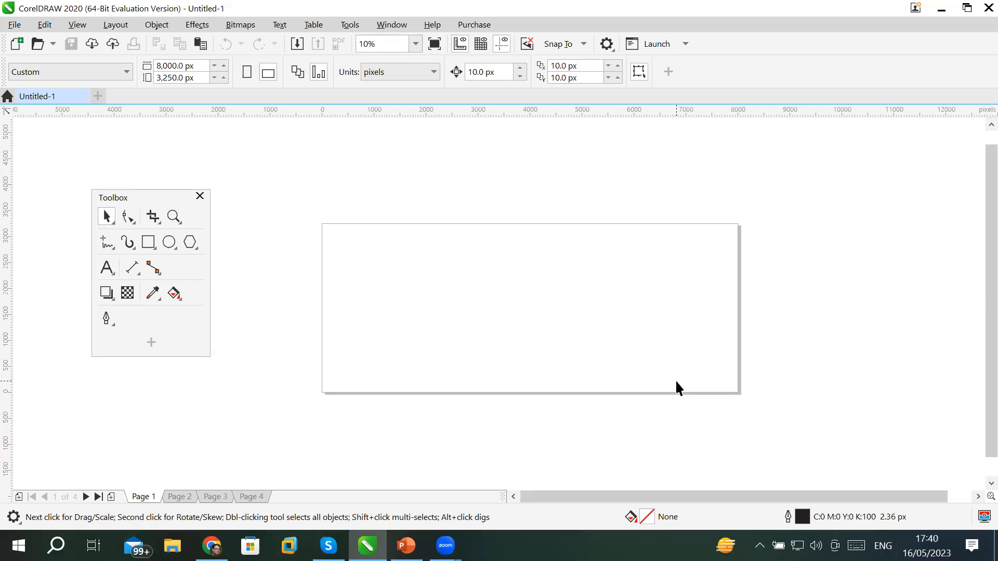
Start another new document with 6 pages measured in inches.
click(16, 44)
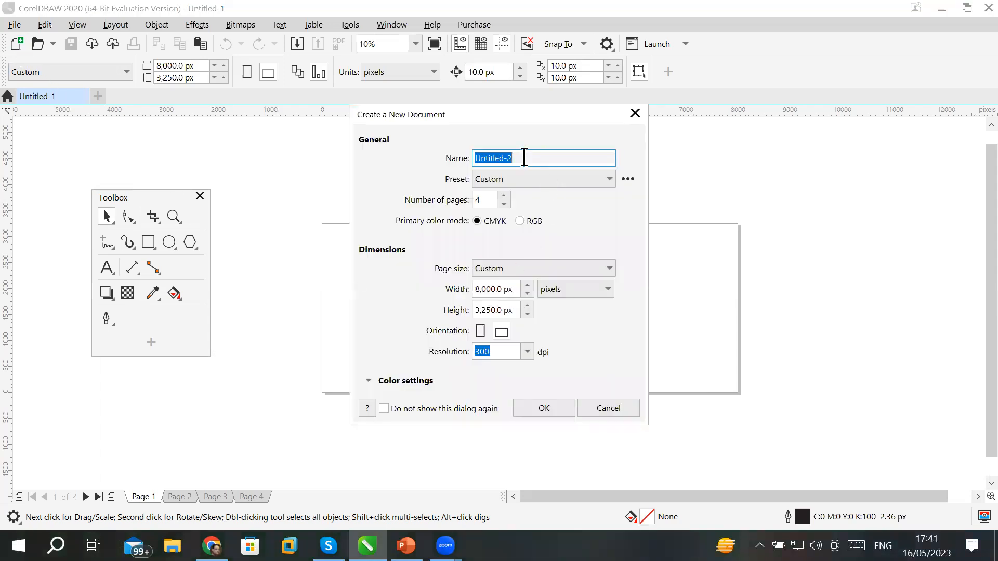
click(503, 197)
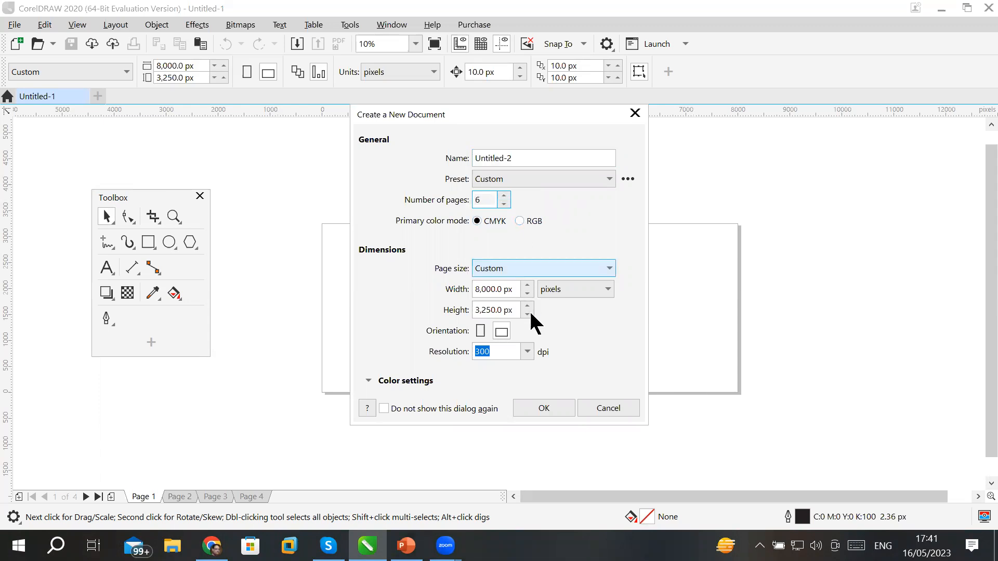
click(557, 295)
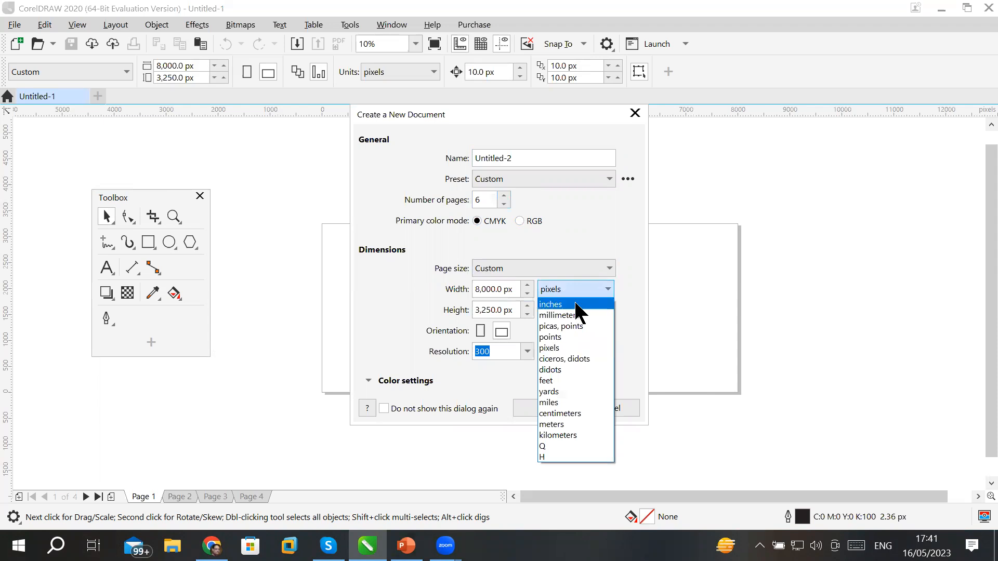
click(575, 304)
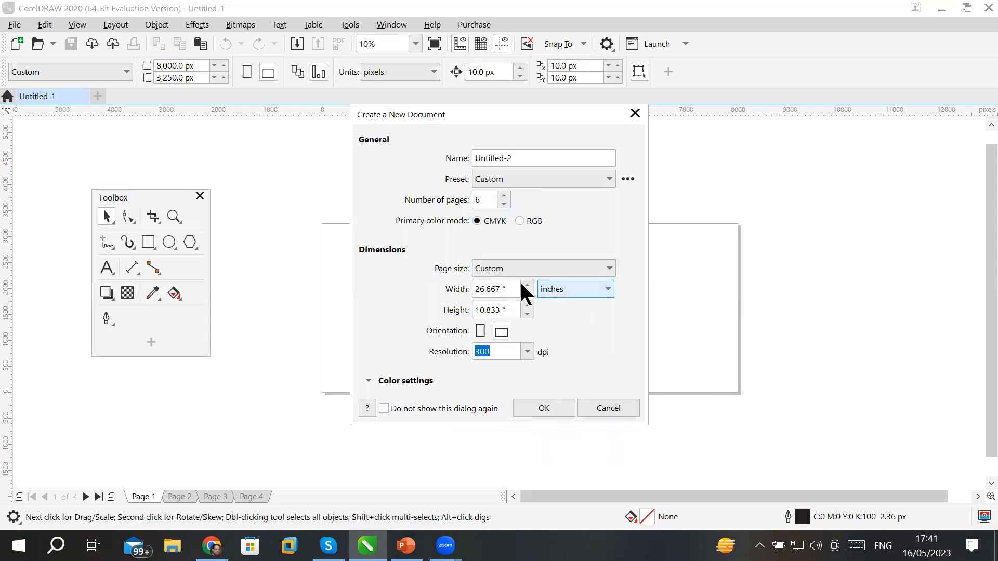
Choose the Business Card preset page size of 3.5 × 2.0 inches.
drag(507, 286, 426, 290)
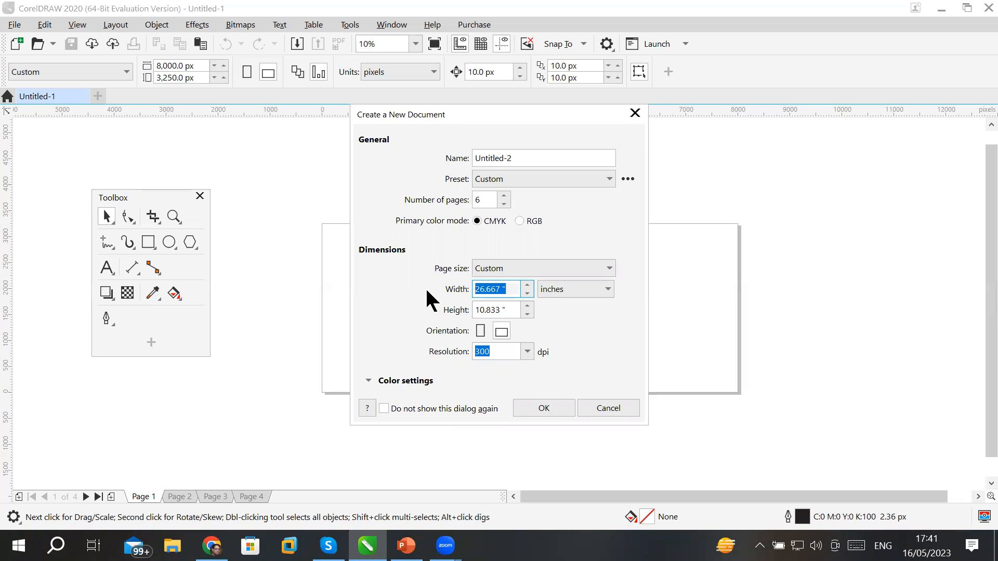
click(604, 272)
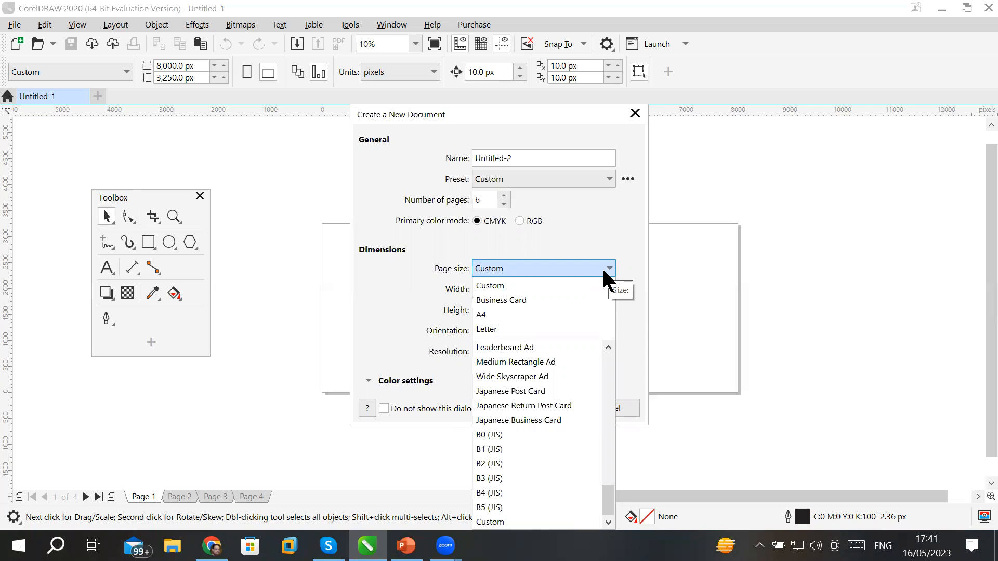
click(525, 299)
click(499, 289)
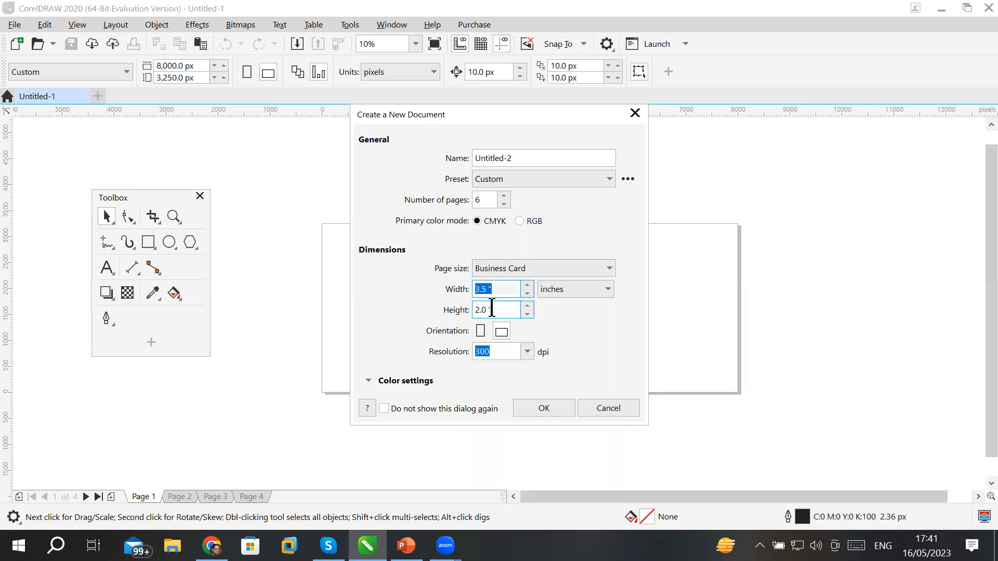
key(Tab)
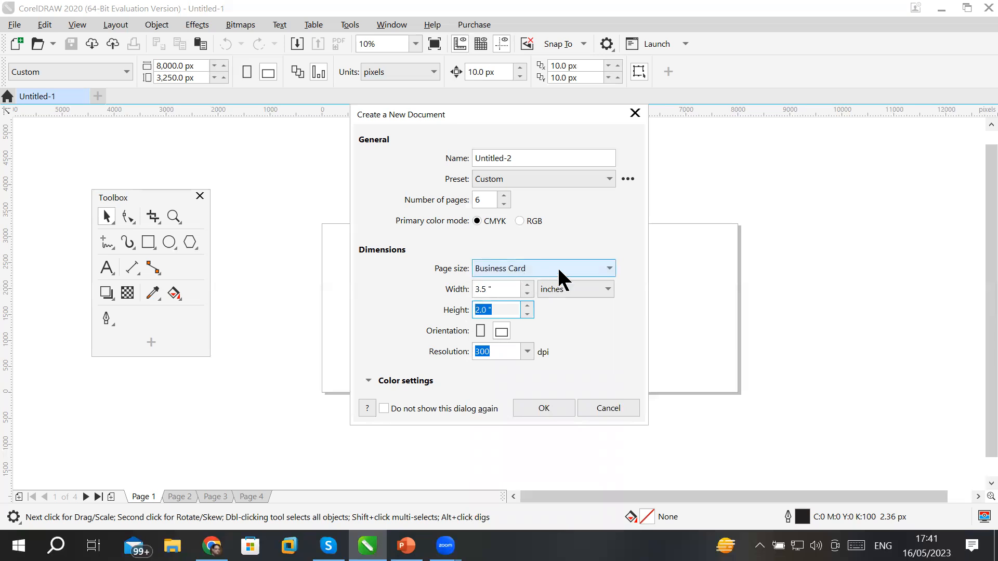
click(609, 269)
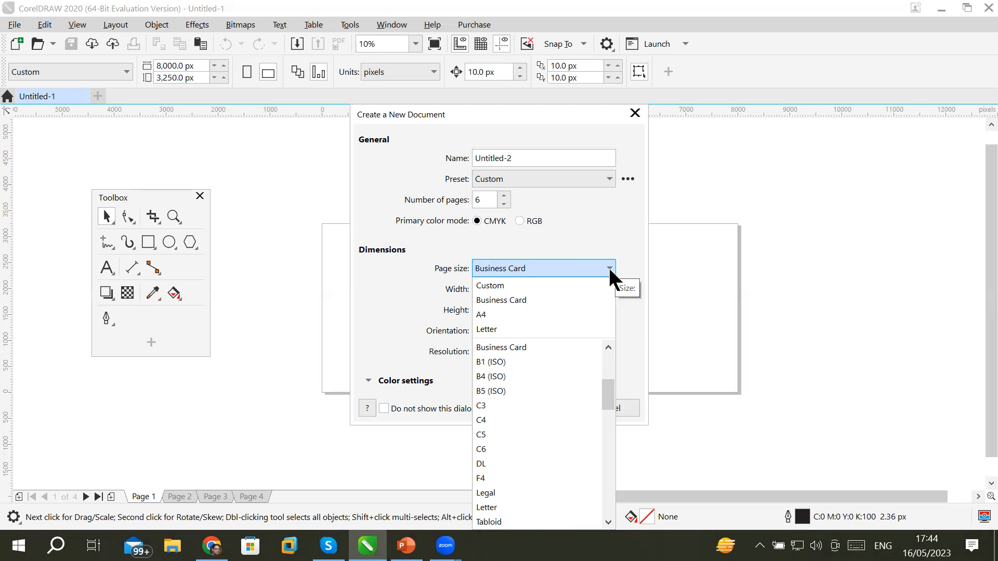
Raise the page to 3.8 × 2.5 inches, then swap orientation to 2.5 × 3.8 inches.
click(523, 348)
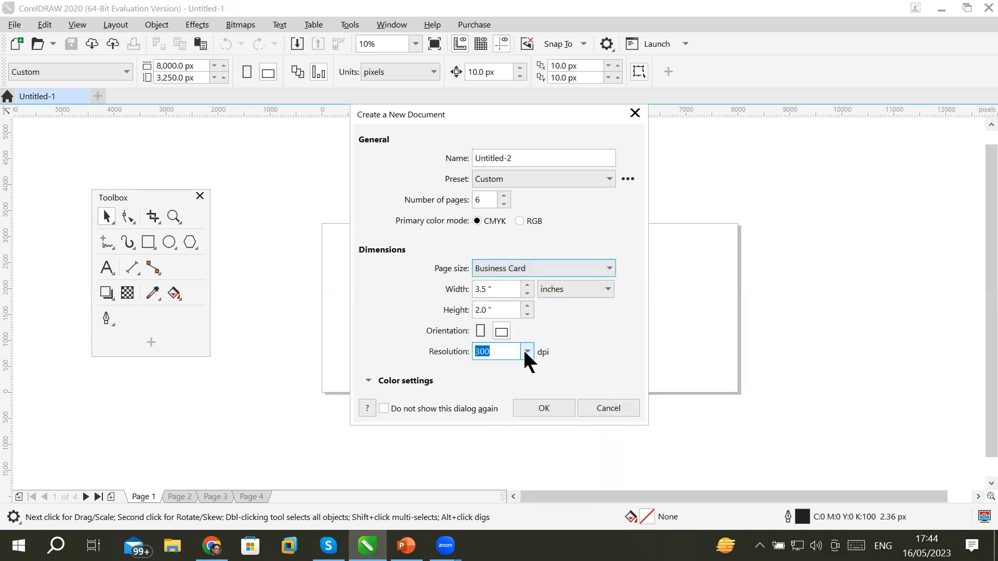
click(527, 284)
click(527, 285)
click(528, 285)
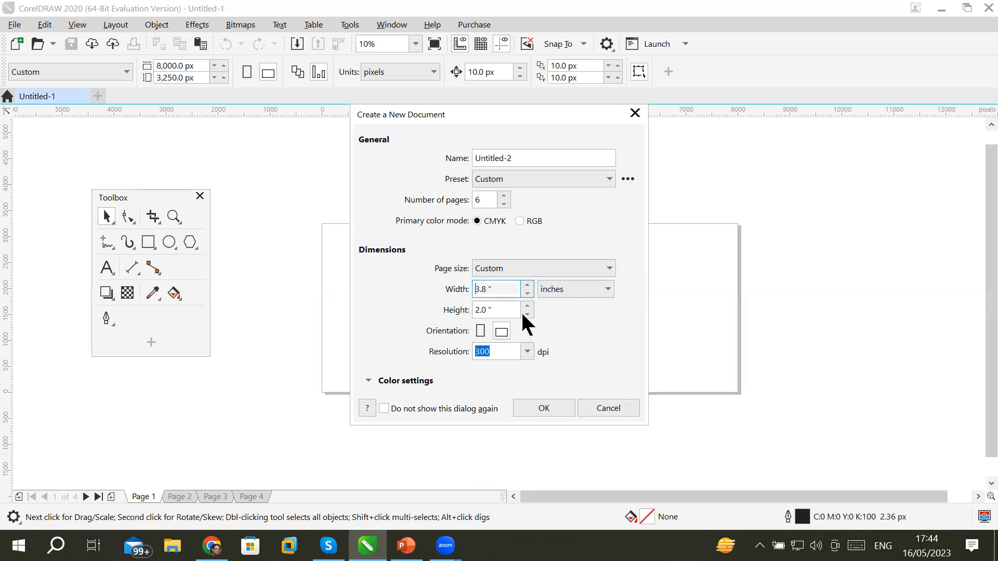
click(529, 305)
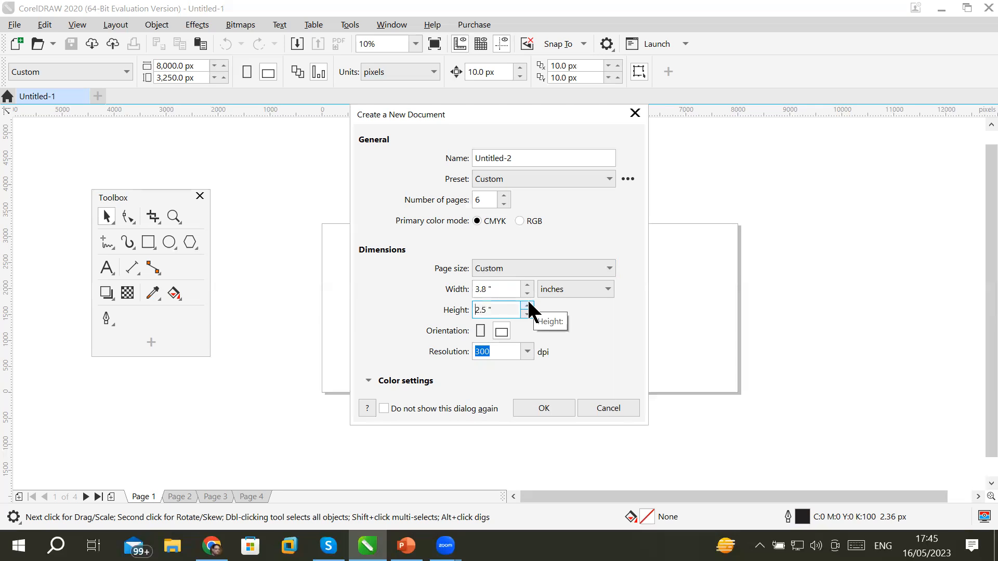
click(502, 331)
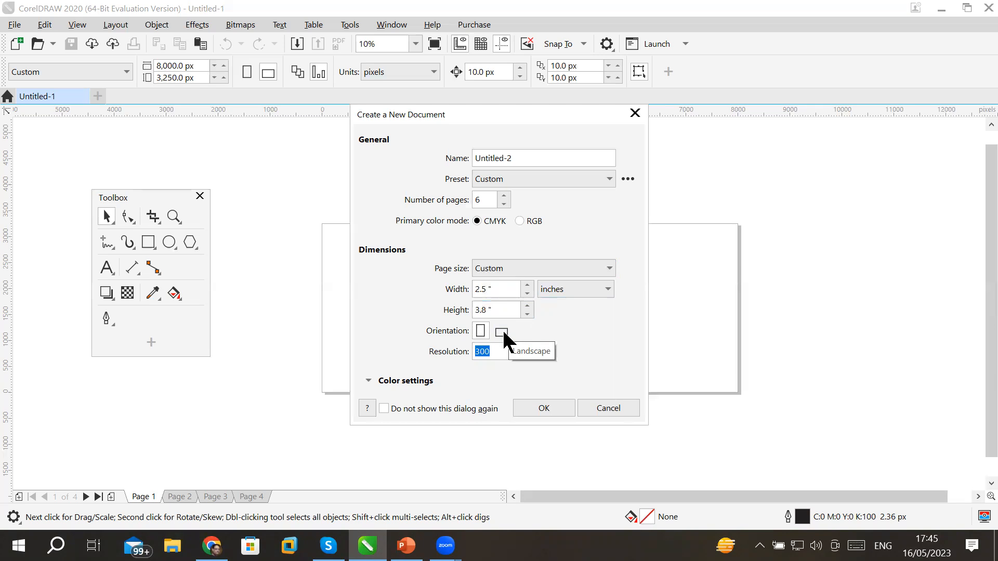
click(502, 332)
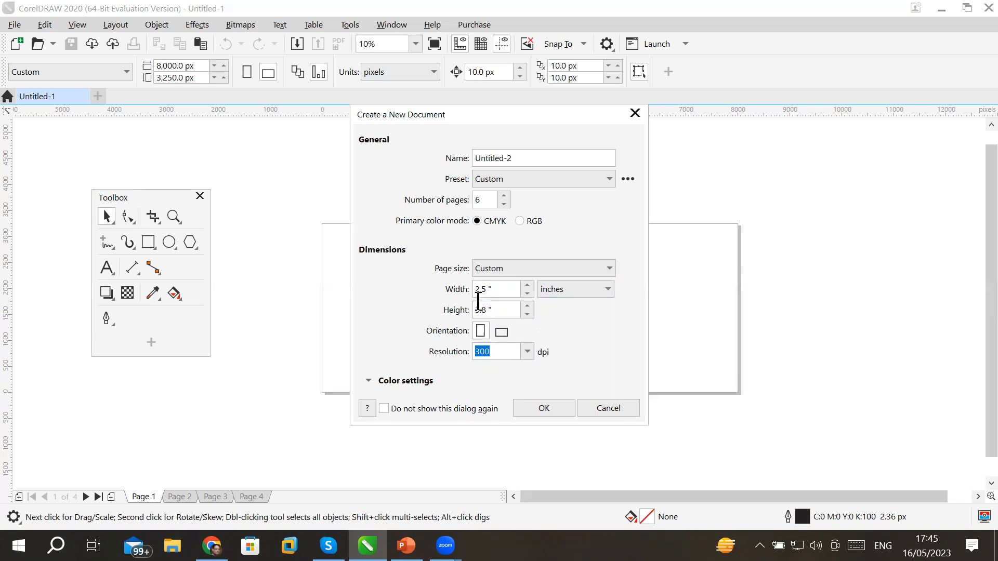
click(502, 332)
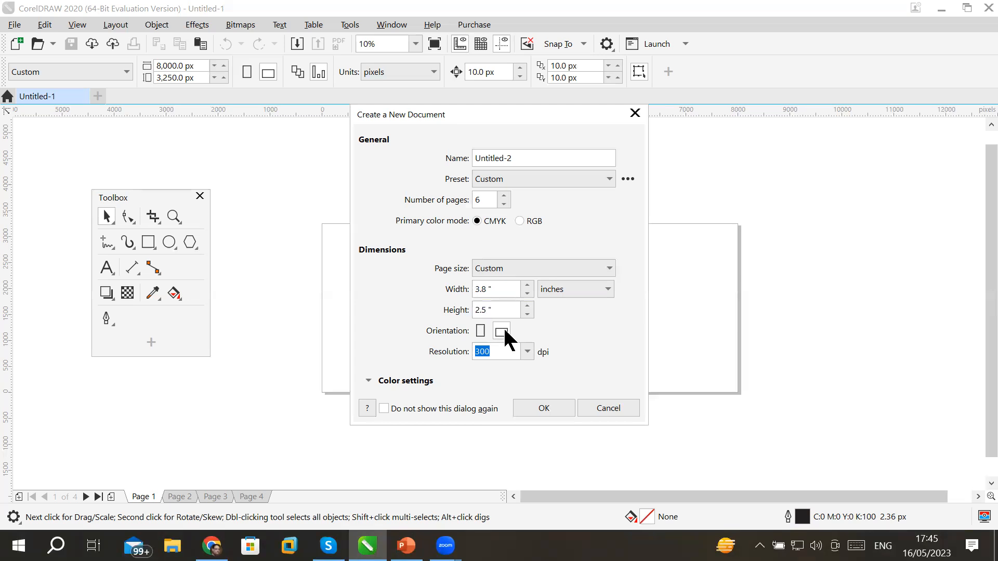
click(478, 332)
click(482, 331)
click(481, 330)
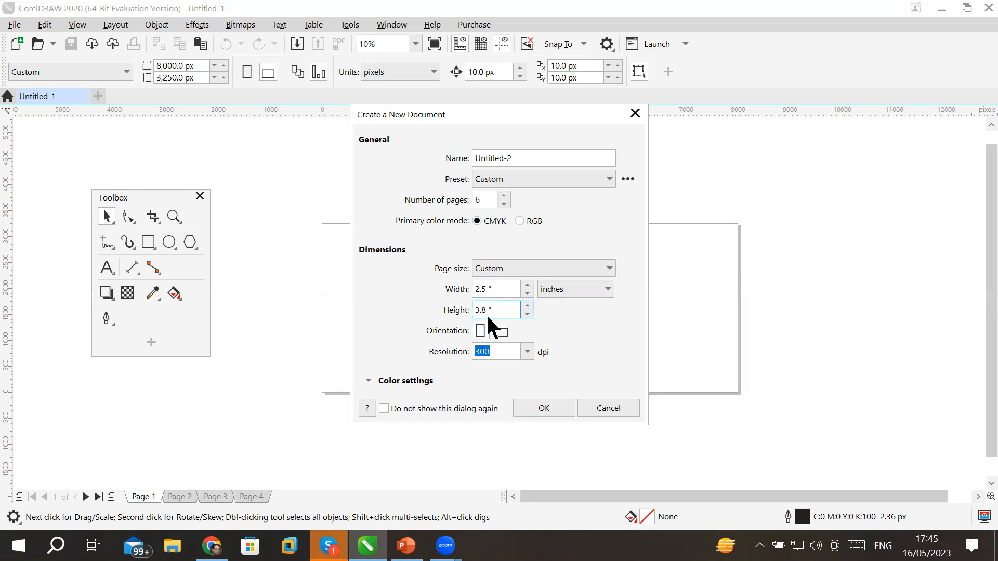
Create the six-page 2.5 × 3.8 inch document, browse Pages 2–5, then return to Page 1.
click(531, 407)
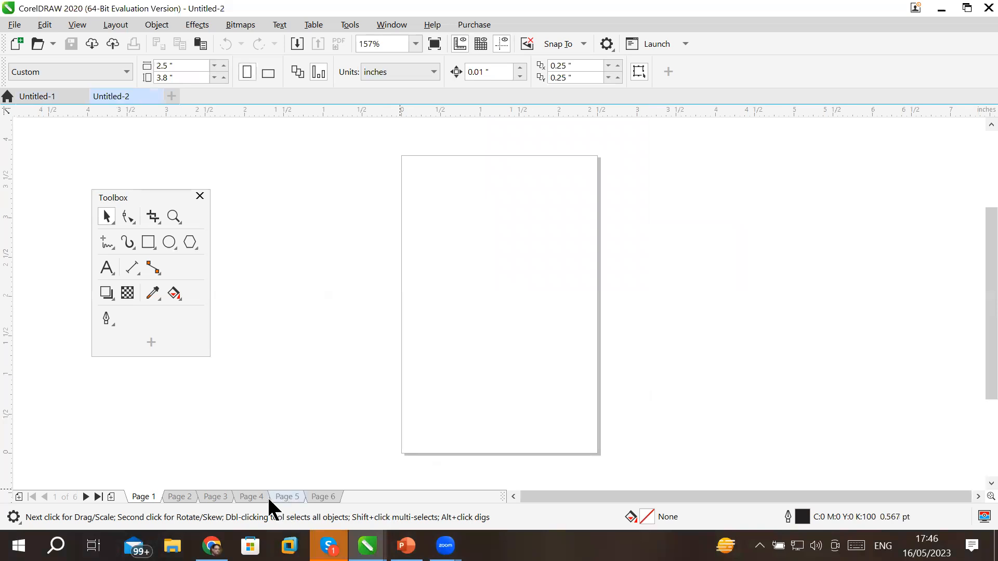
click(191, 500)
click(214, 500)
click(248, 500)
click(287, 498)
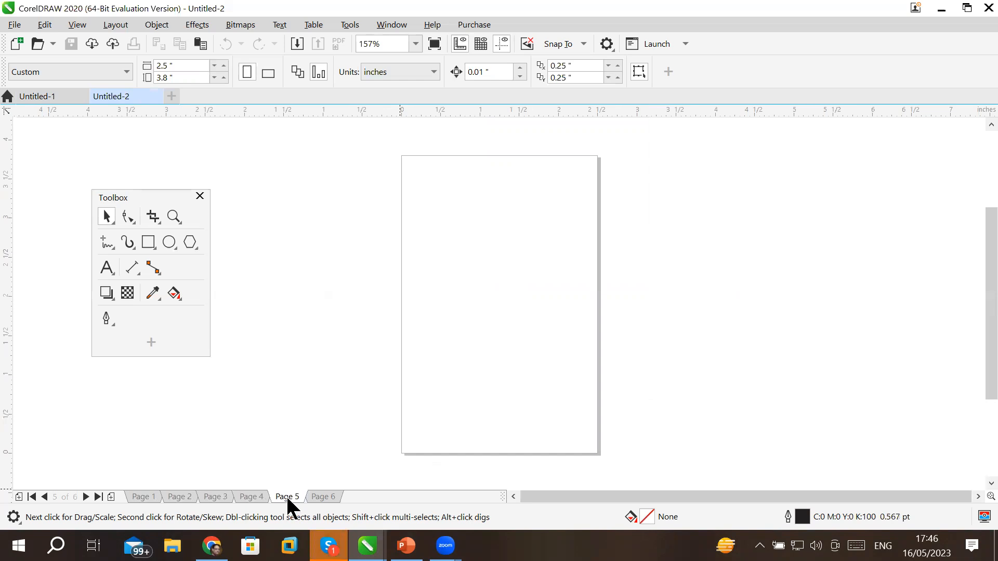
click(148, 500)
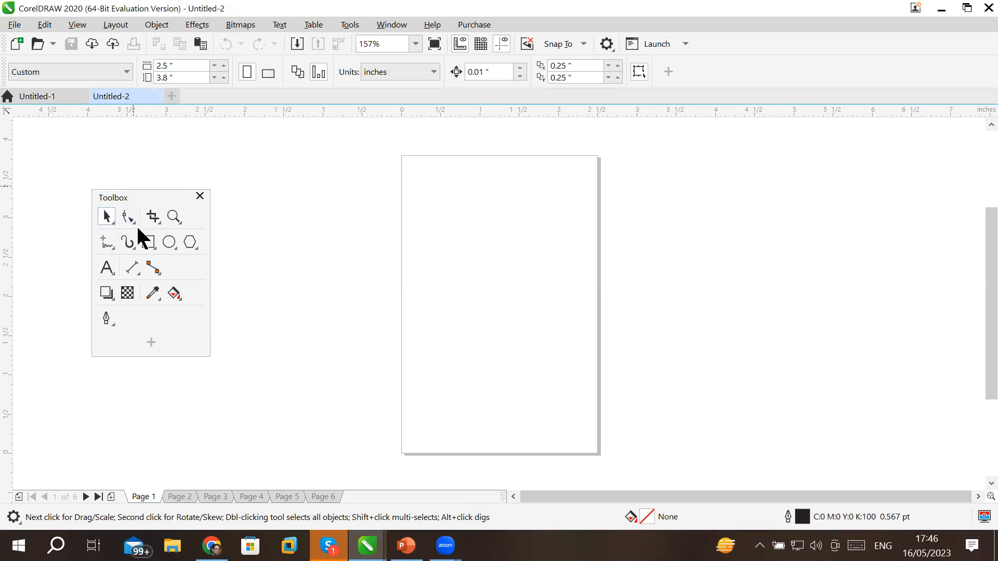
click(148, 243)
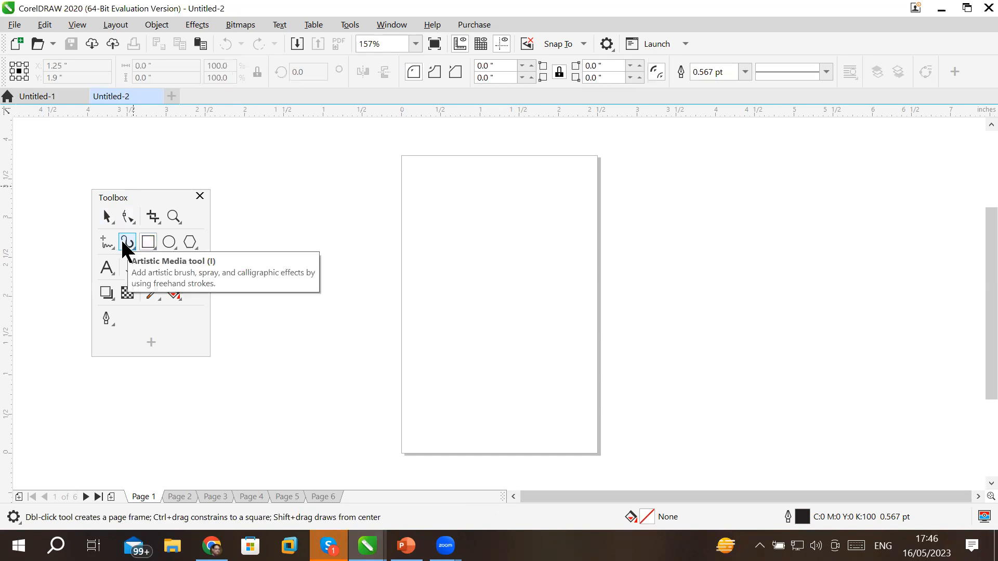
click(125, 242)
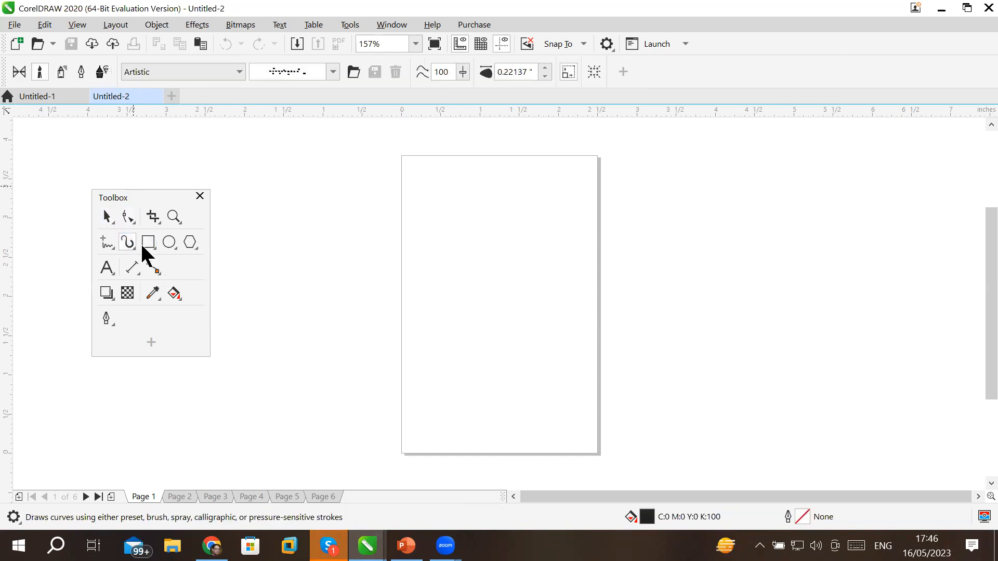
click(193, 241)
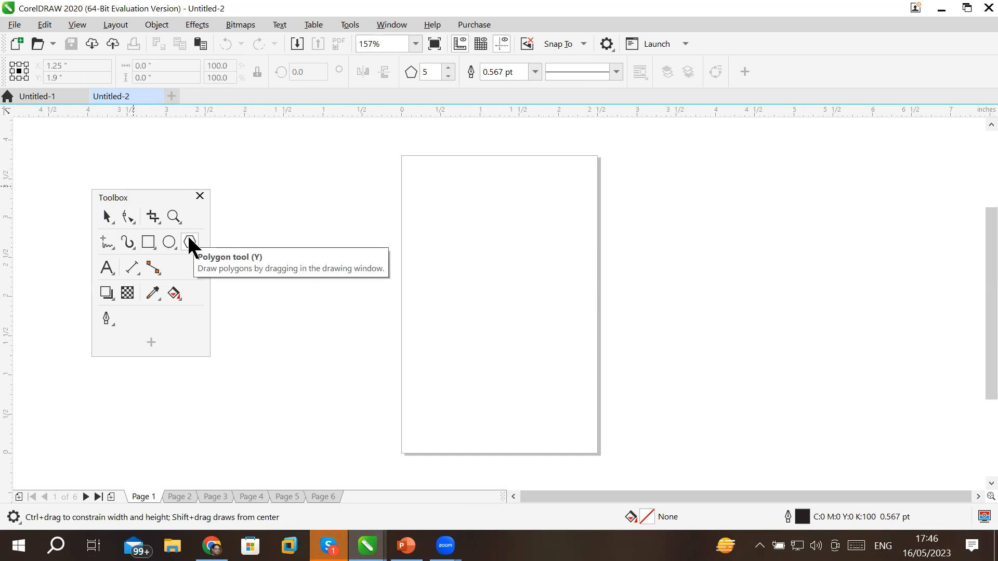
click(106, 214)
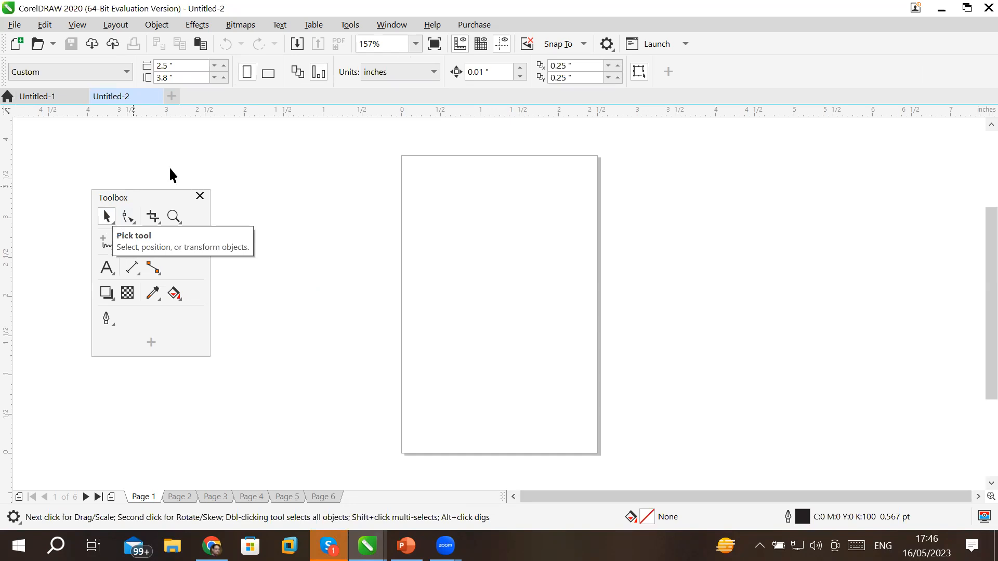
double_click(182, 67)
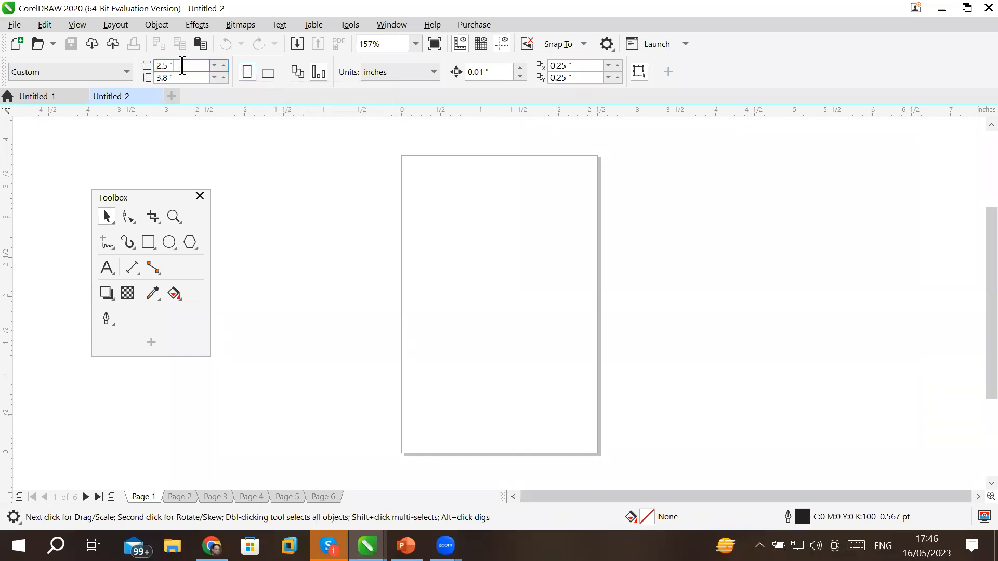
double_click(184, 77)
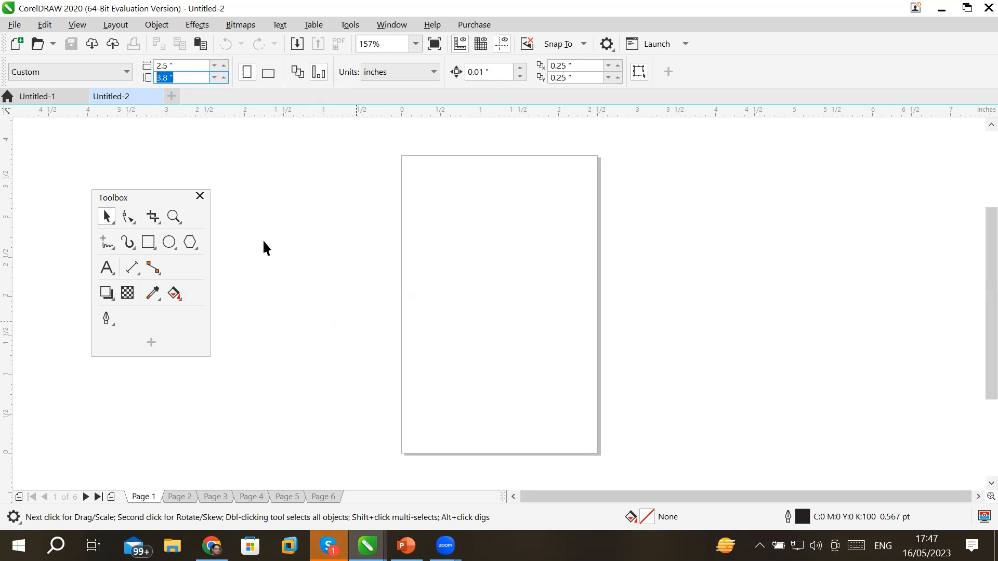
Add a rectangle frame exactly matching the 2.5 × 3.8 inch page 1.
double_click(149, 241)
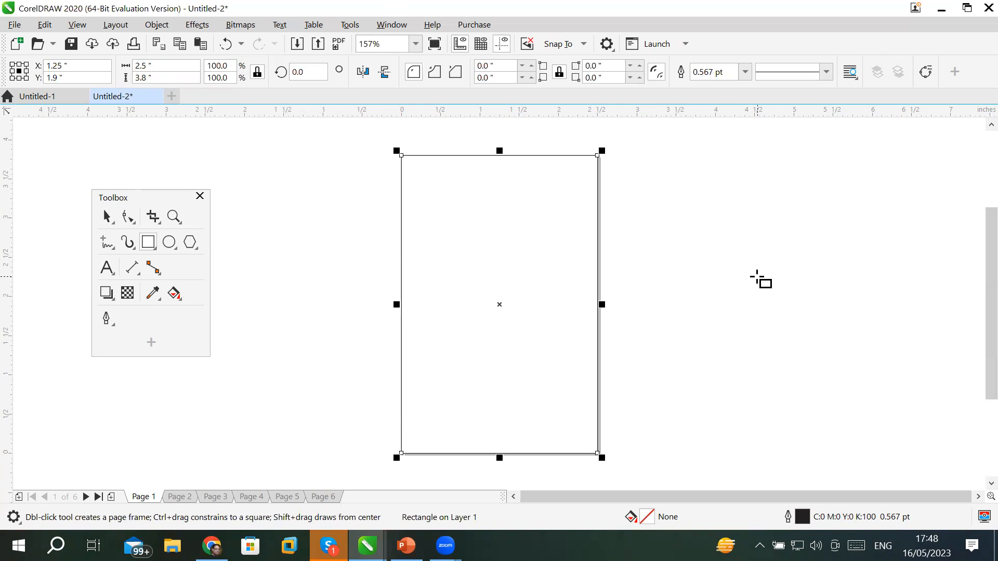
Show the Default Palette from Window > Color Palettes, docked on the right.
click(398, 27)
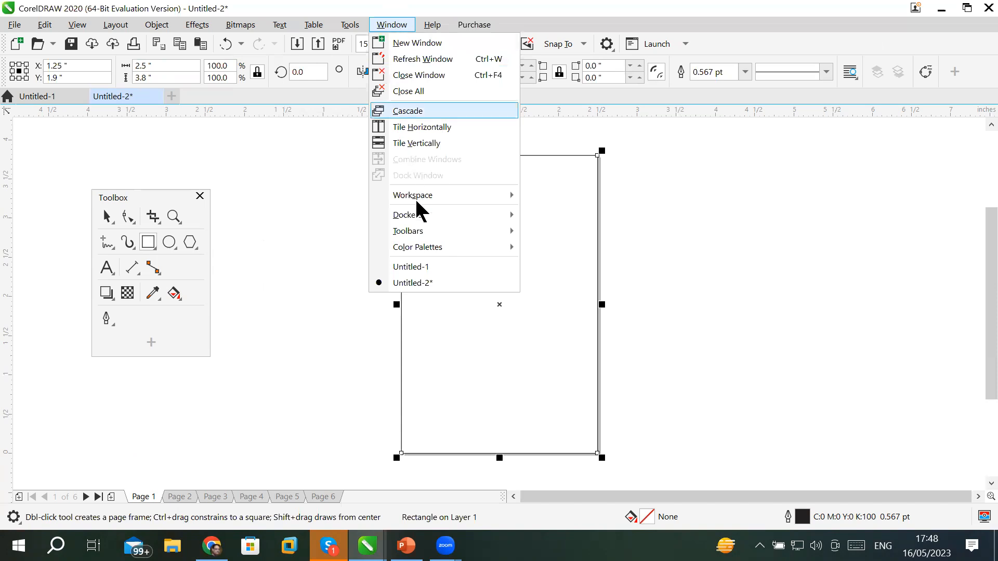
mouse_move(504, 236)
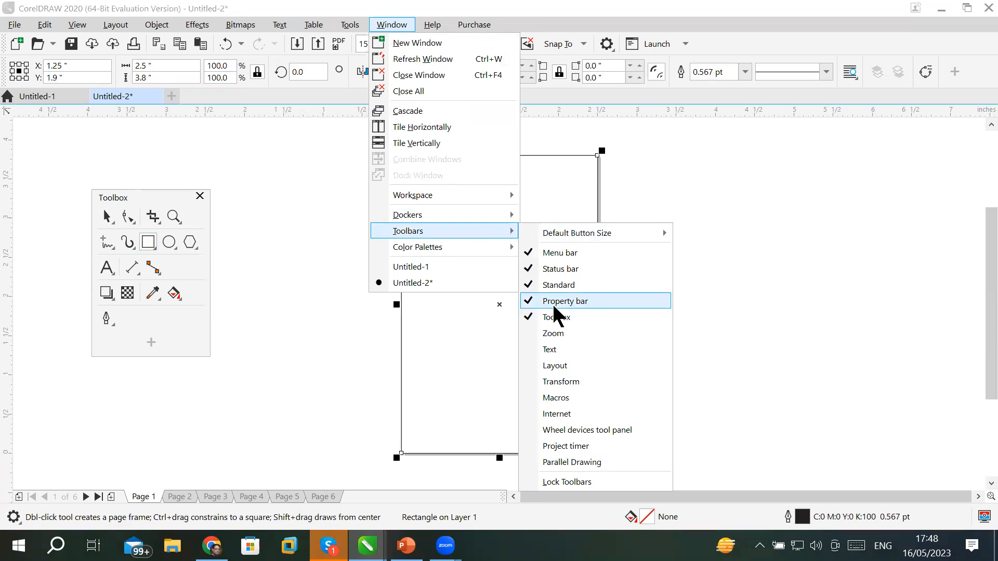
mouse_move(443, 251)
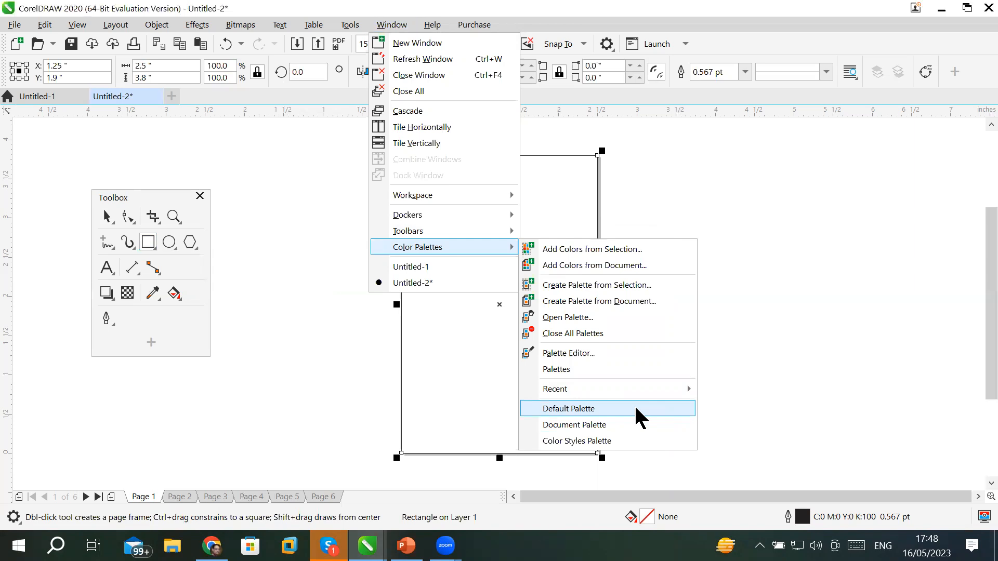
click(635, 409)
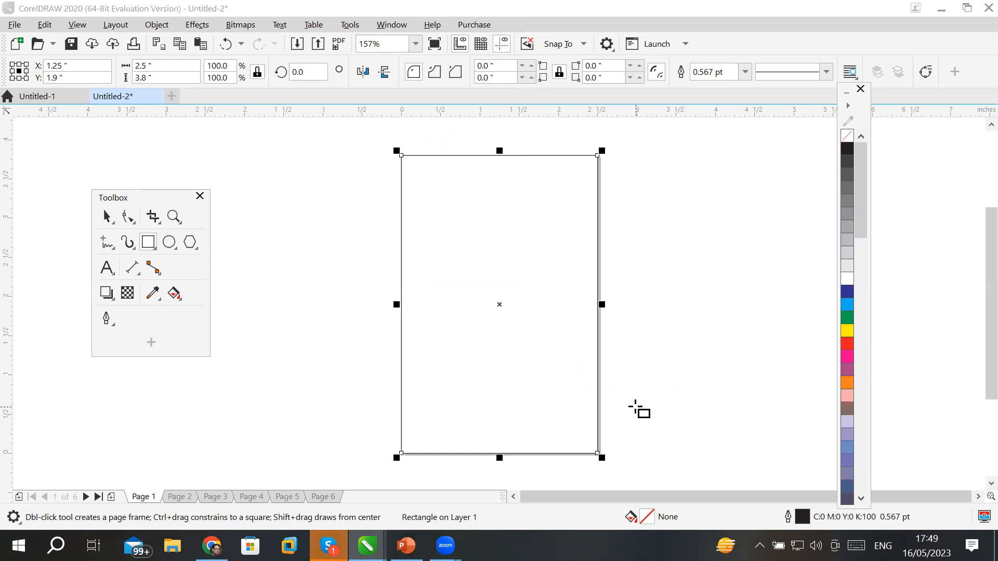
Open the Document Palette and dock it above the status bar.
click(386, 27)
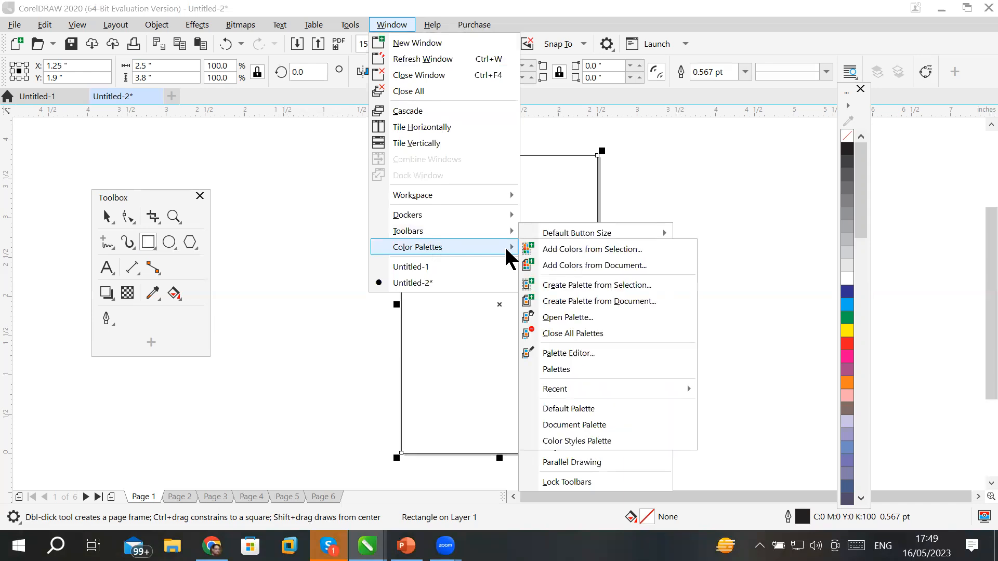
click(575, 426)
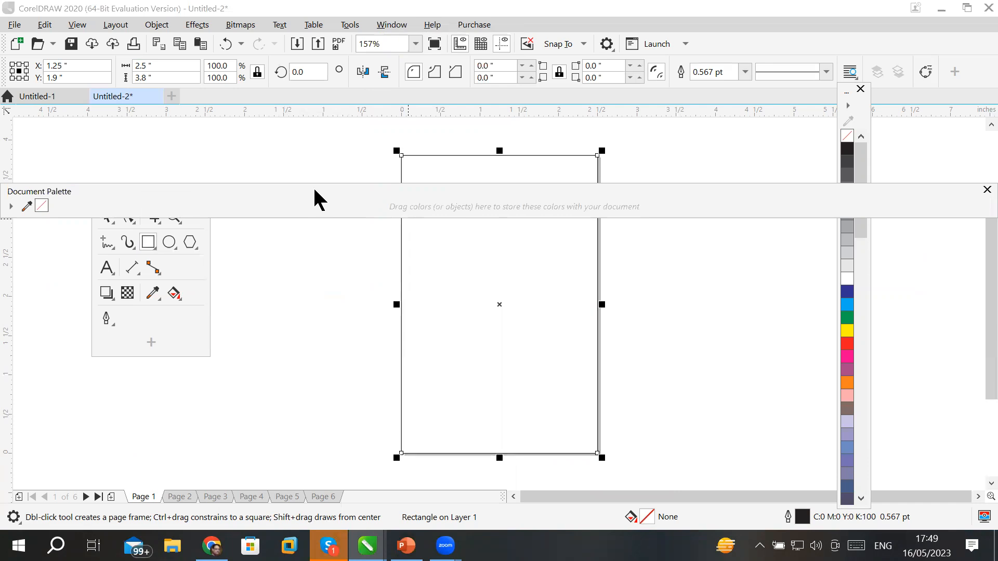
drag(315, 190, 318, 522)
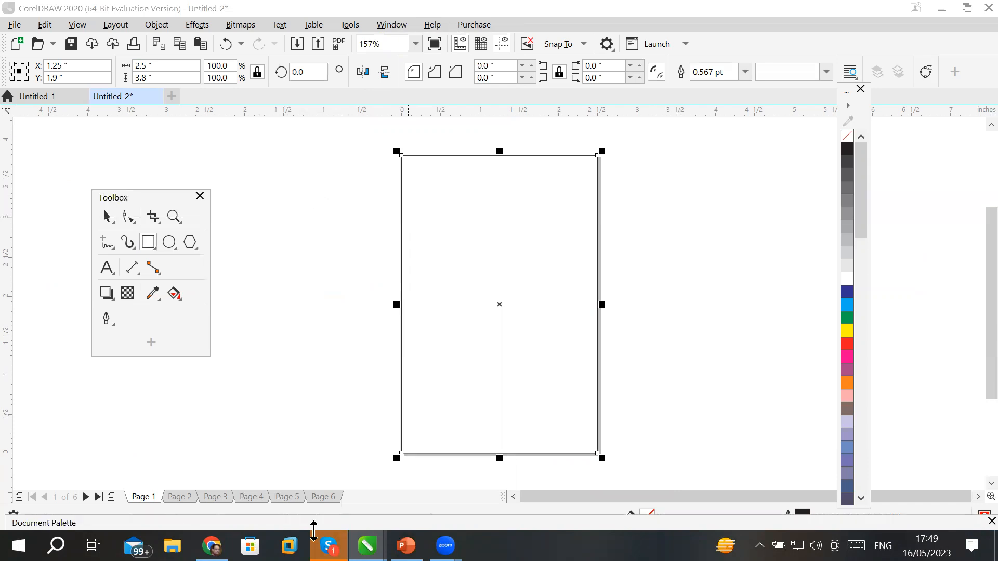
drag(314, 530, 284, 502)
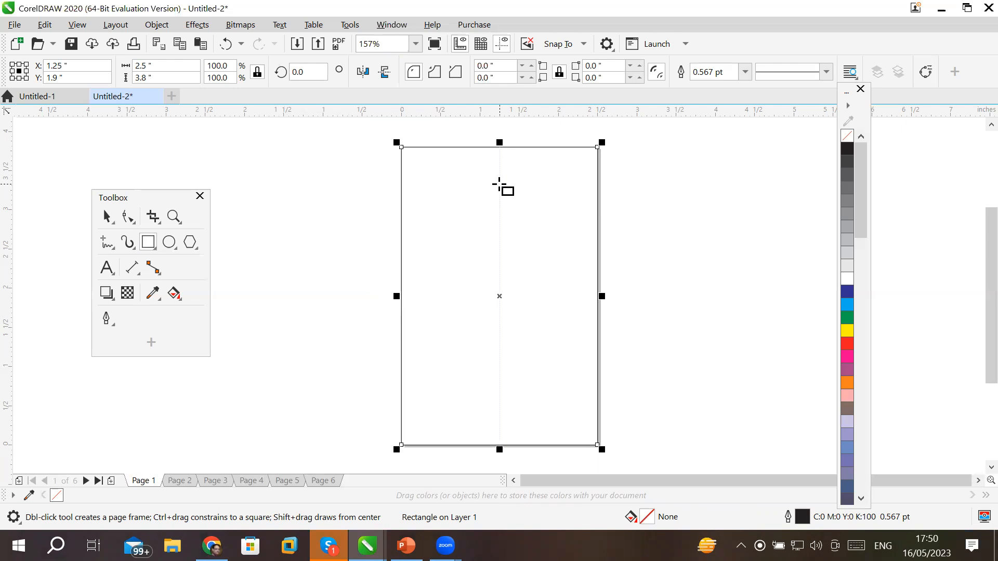
Move the page-sized rectangle off Page 1 and delete it.
click(106, 216)
drag(481, 214, 319, 188)
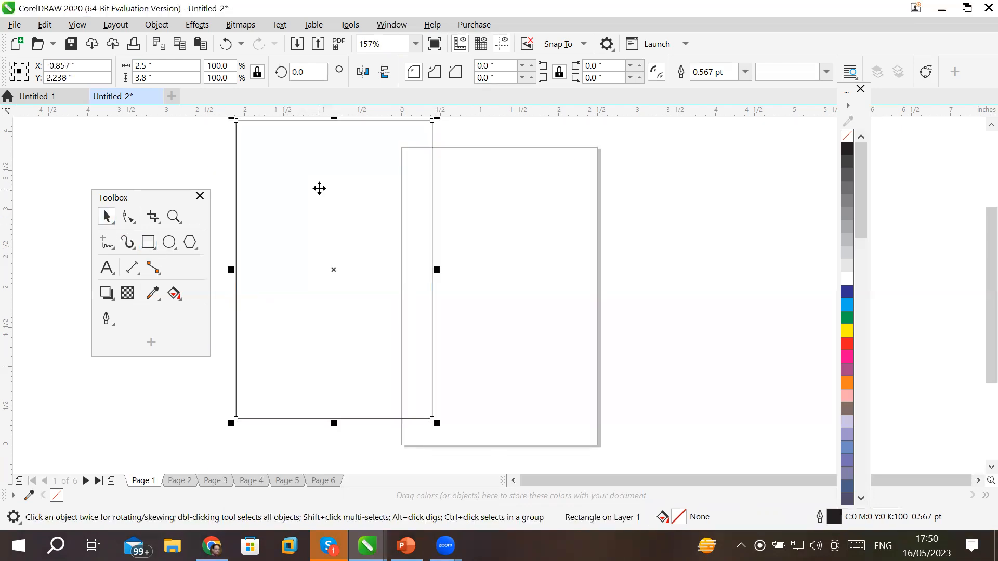
key(Delete)
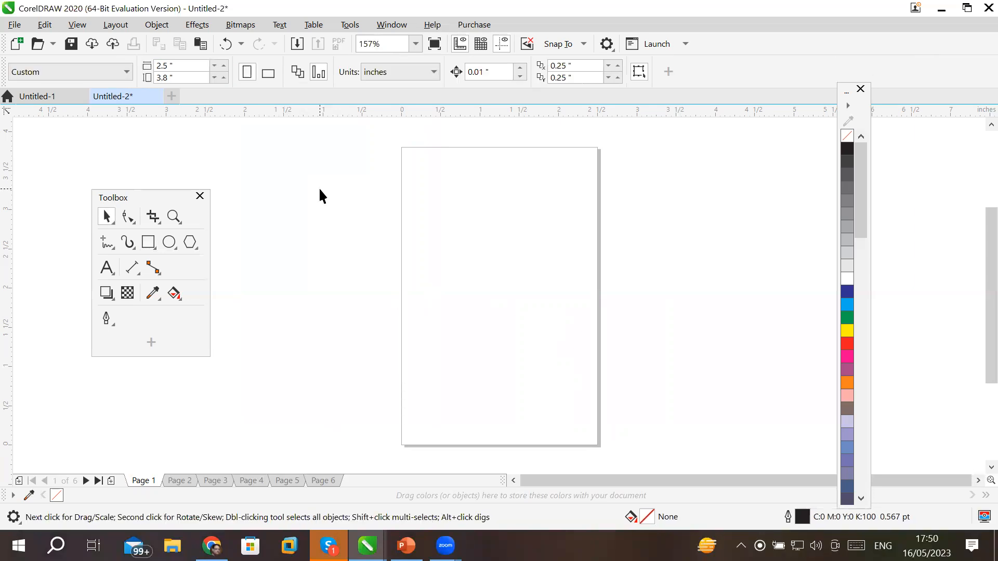
Draw a page-covering rectangle, remove it, and confirm the 2.5 × 3.8 inch page size.
click(148, 243)
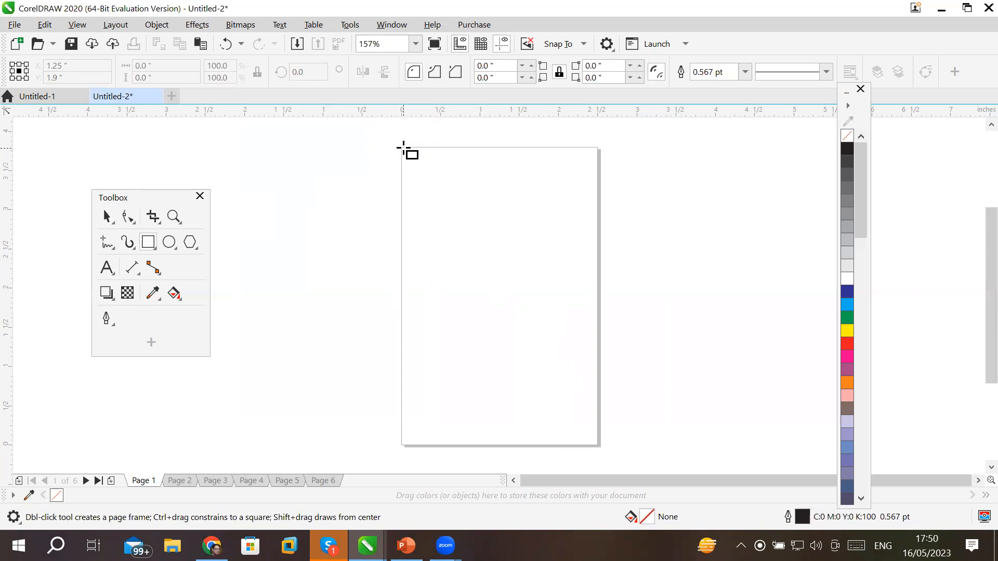
drag(404, 148, 596, 446)
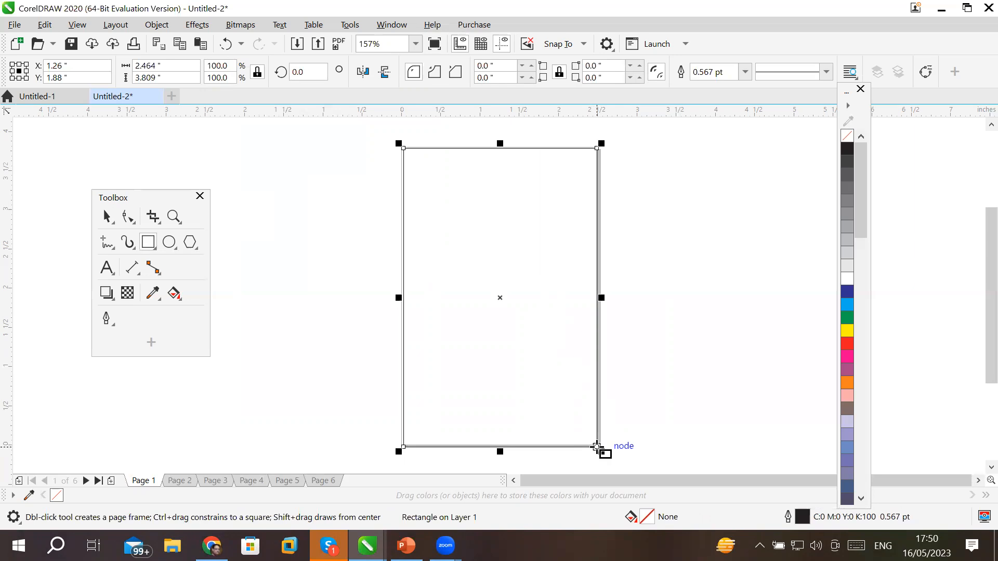
click(107, 216)
click(428, 236)
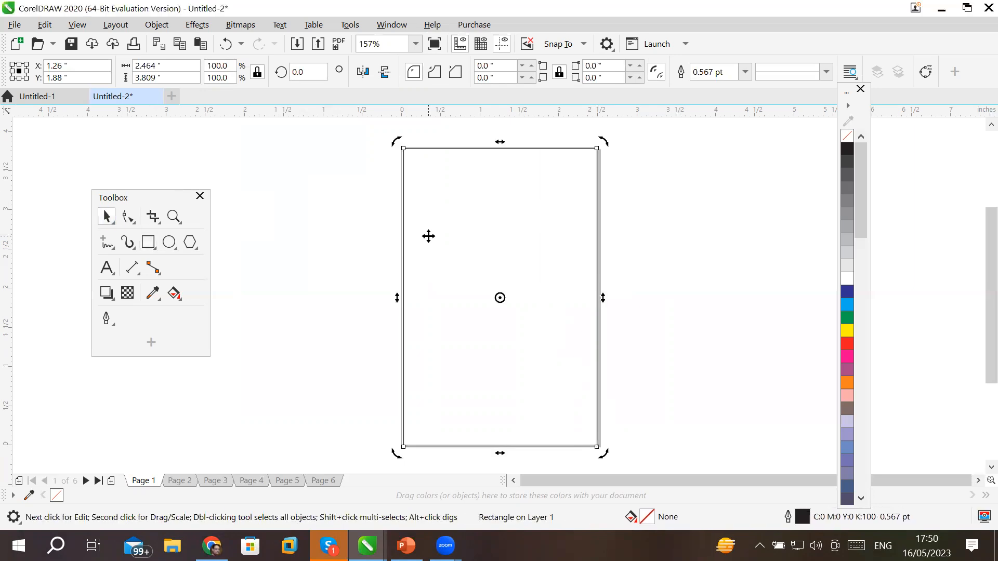
key(Escape)
click(167, 65)
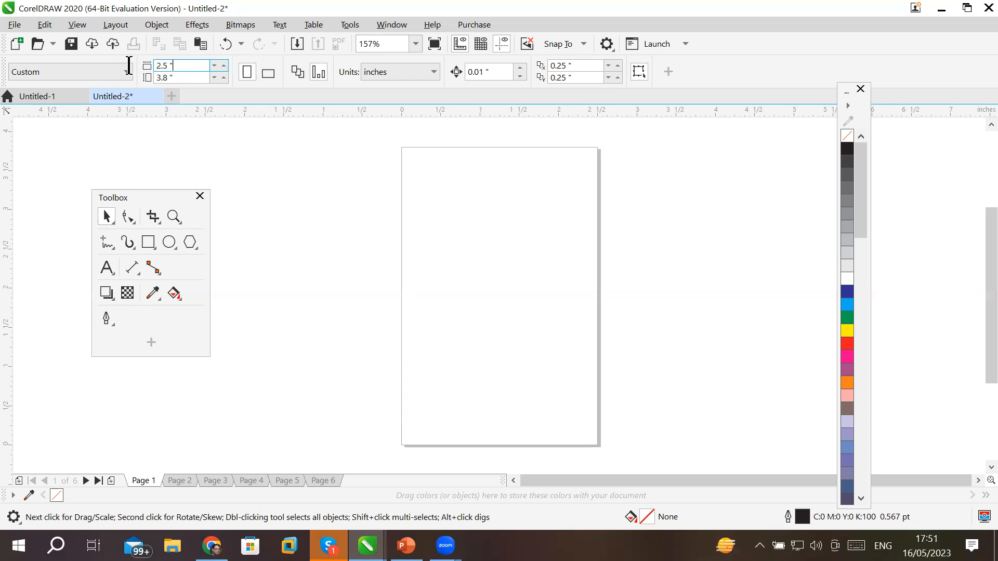
click(181, 79)
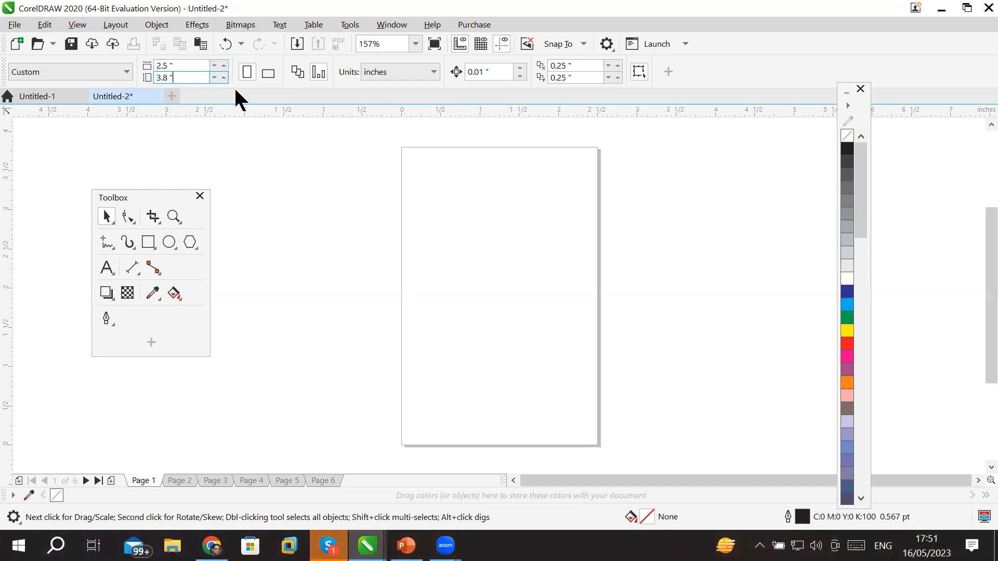
click(146, 247)
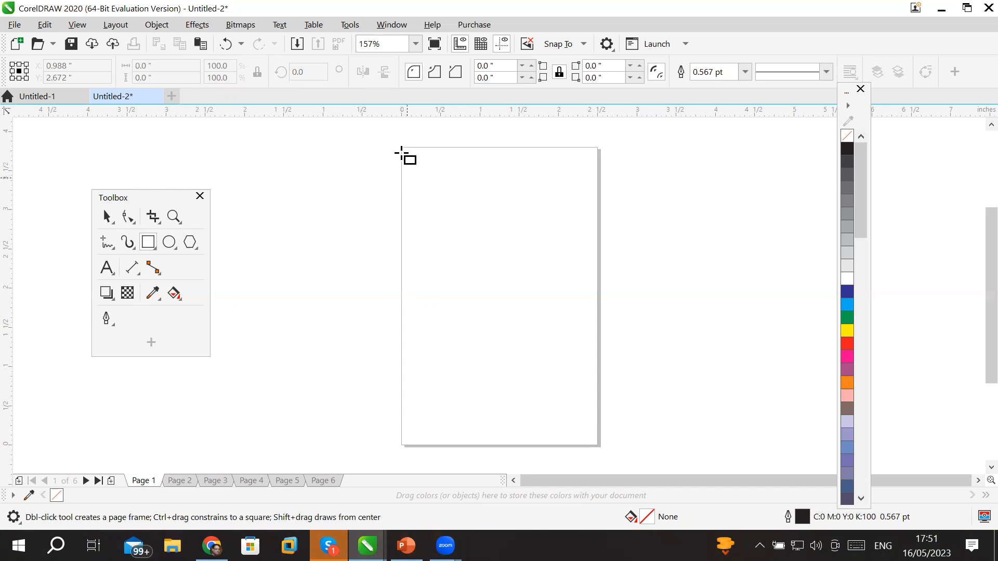
drag(261, 150, 444, 432)
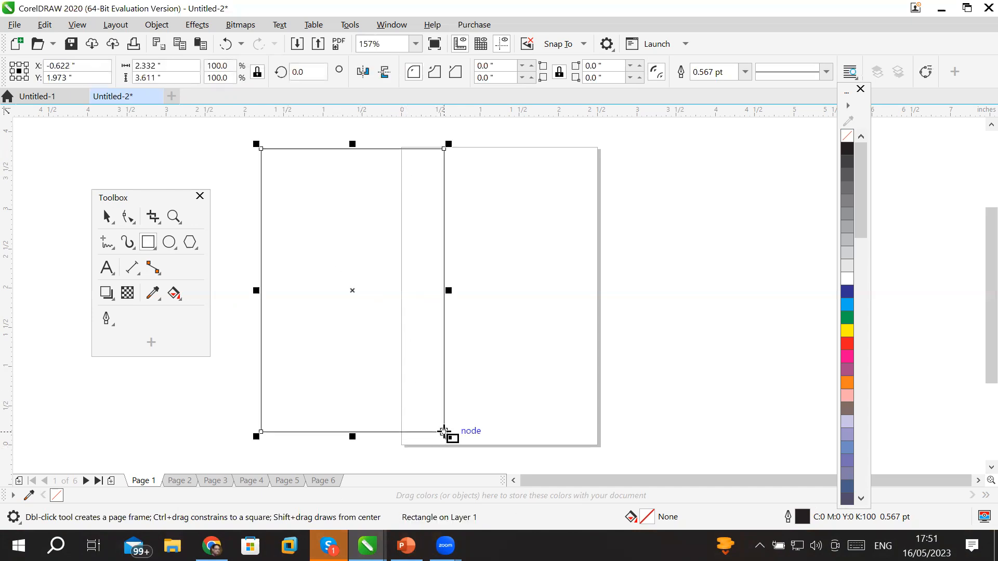
click(179, 66)
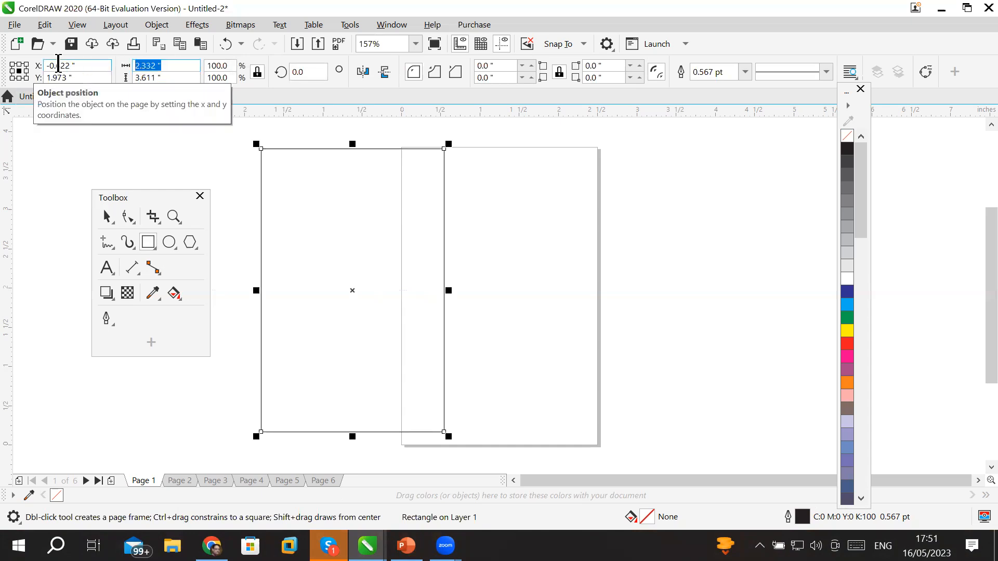
text(2.5)
click(175, 78)
double_click(175, 78)
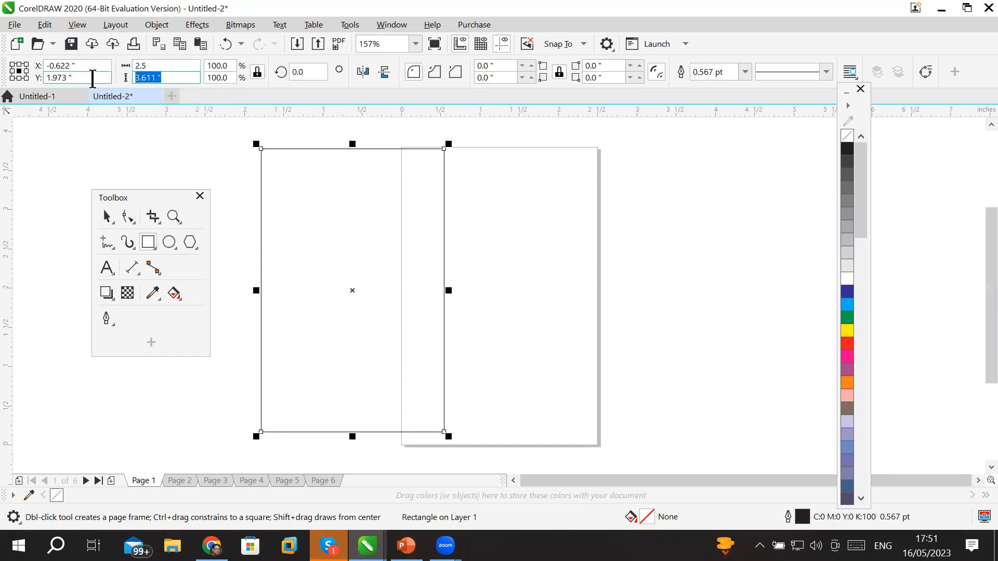
text(3.8)
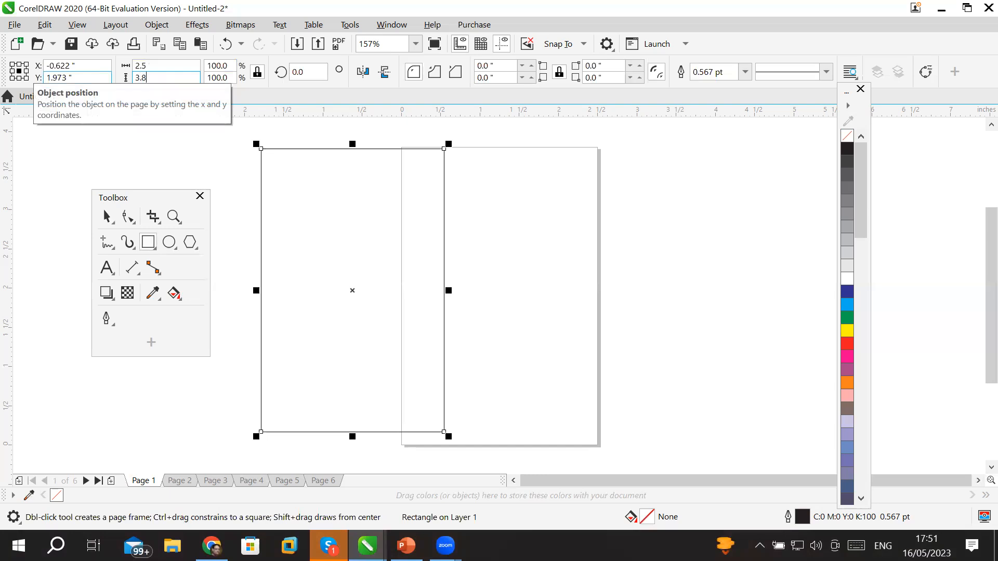
key(Return)
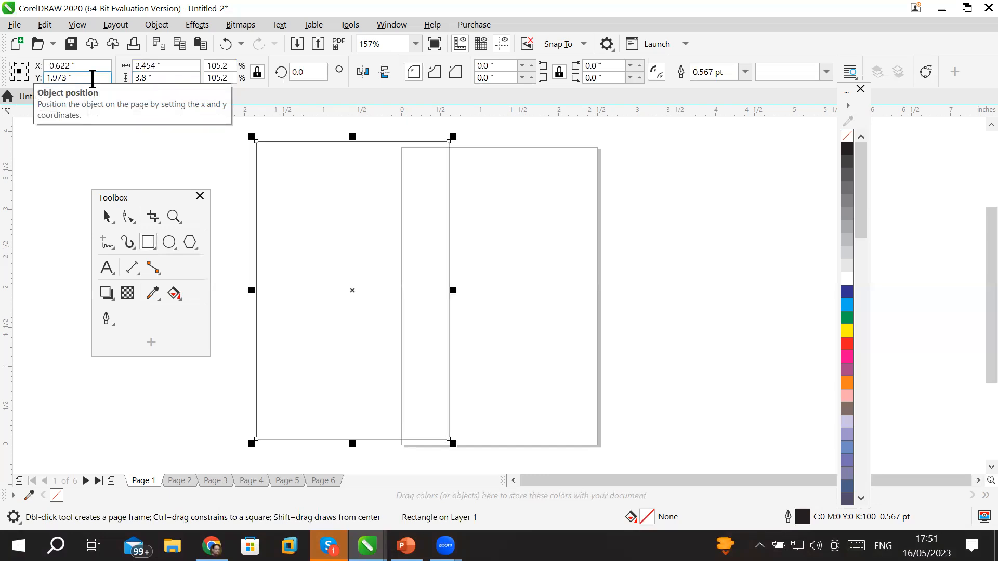
click(107, 217)
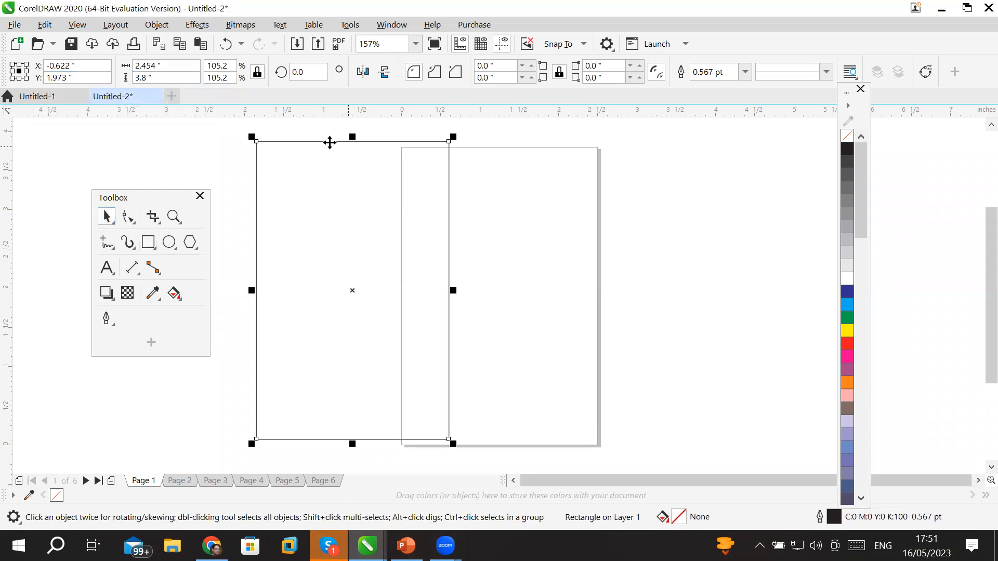
click(412, 153)
drag(412, 154, 478, 150)
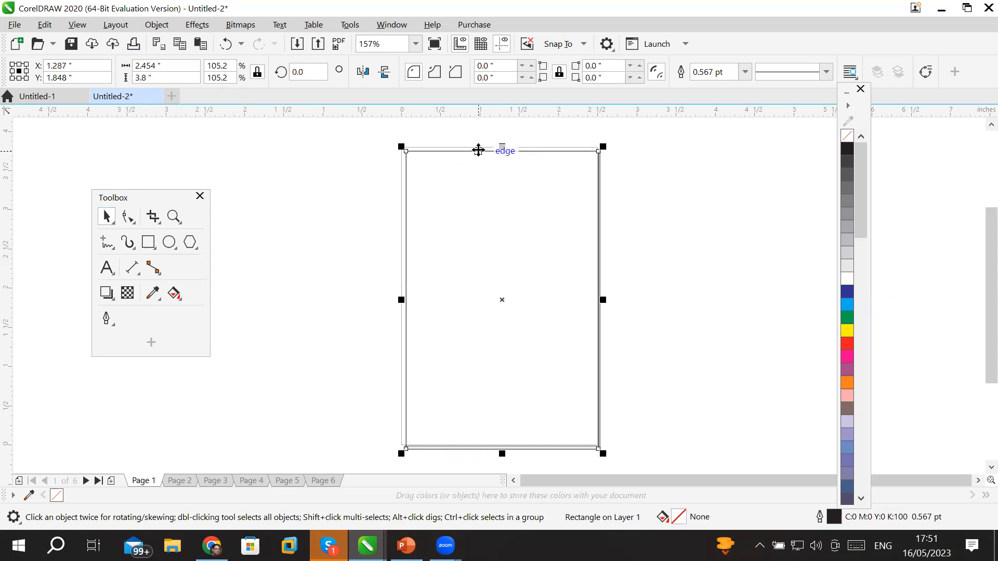
key(Delete)
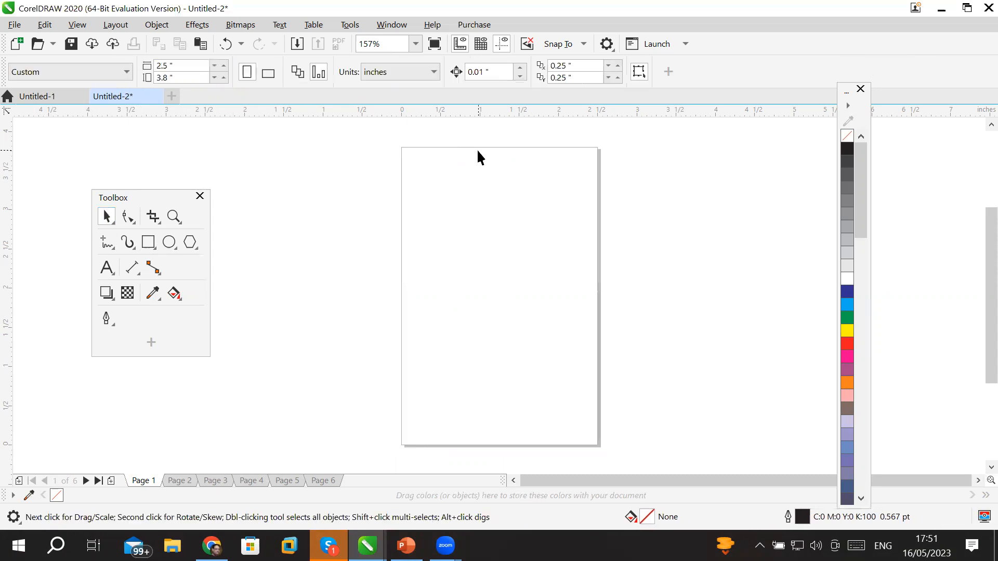
Create an unfilled 2.5 × 3.8 inch rectangle that exactly covers Page 1.
click(149, 240)
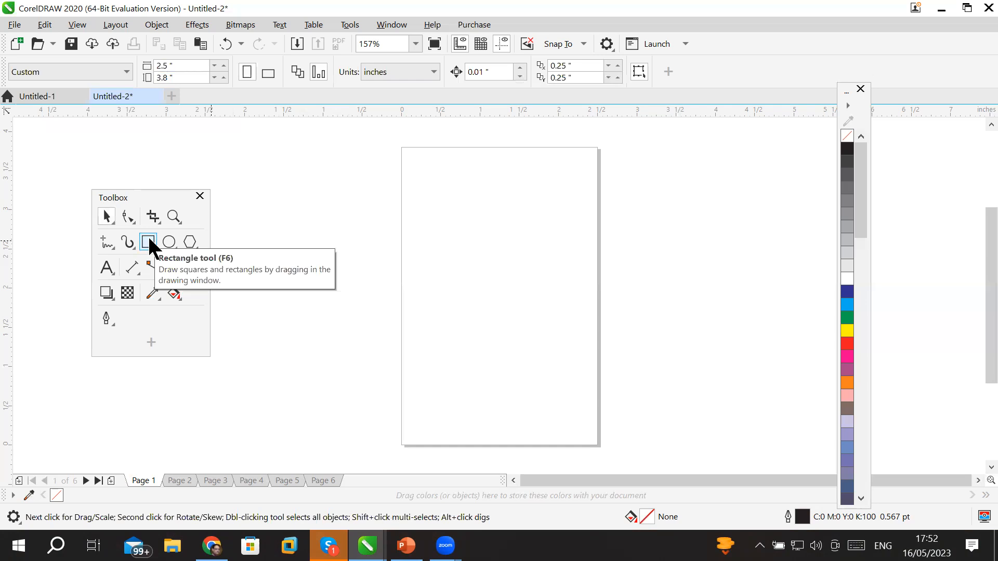
double_click(148, 241)
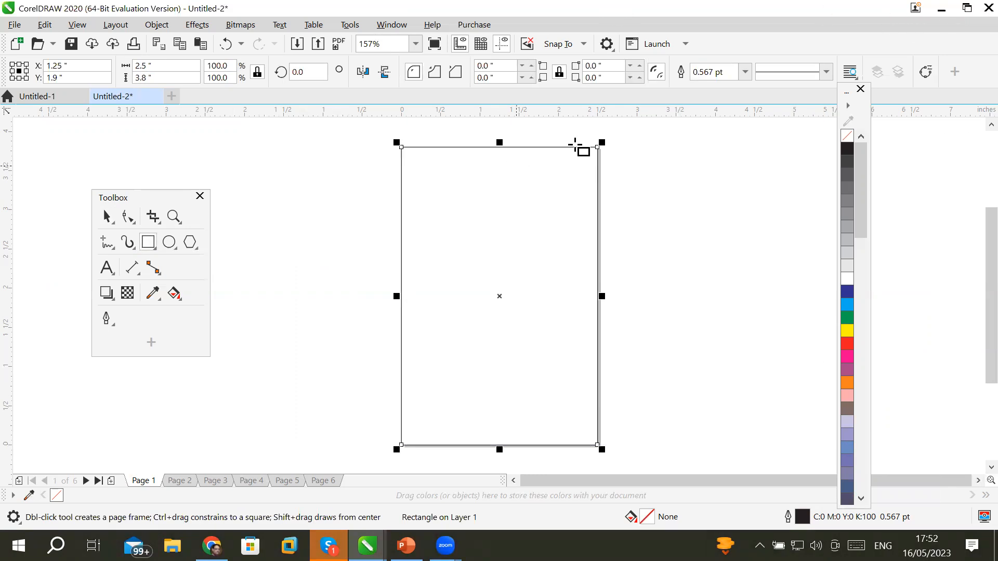
scroll(499, 136, up, 6)
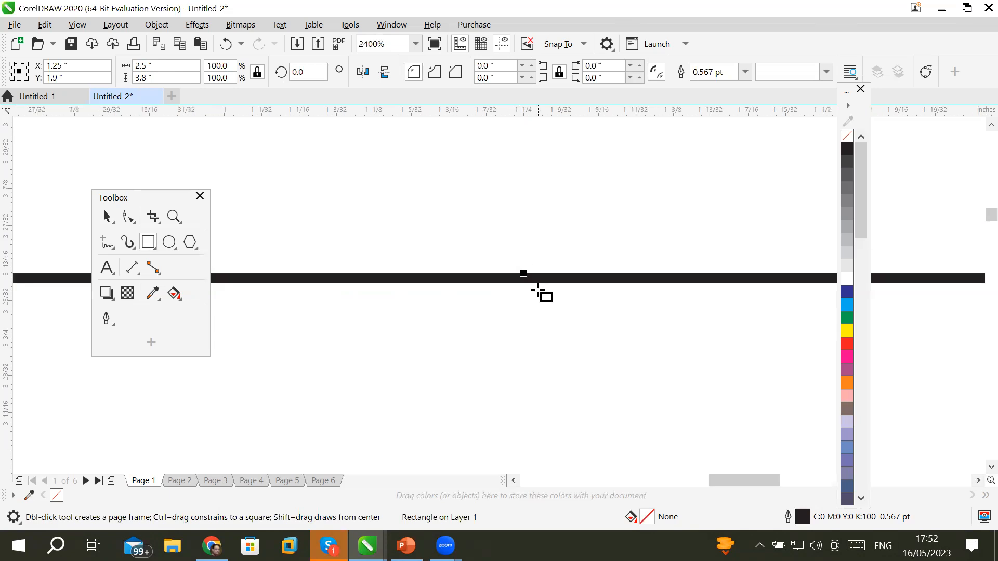
scroll(537, 290, up, 1)
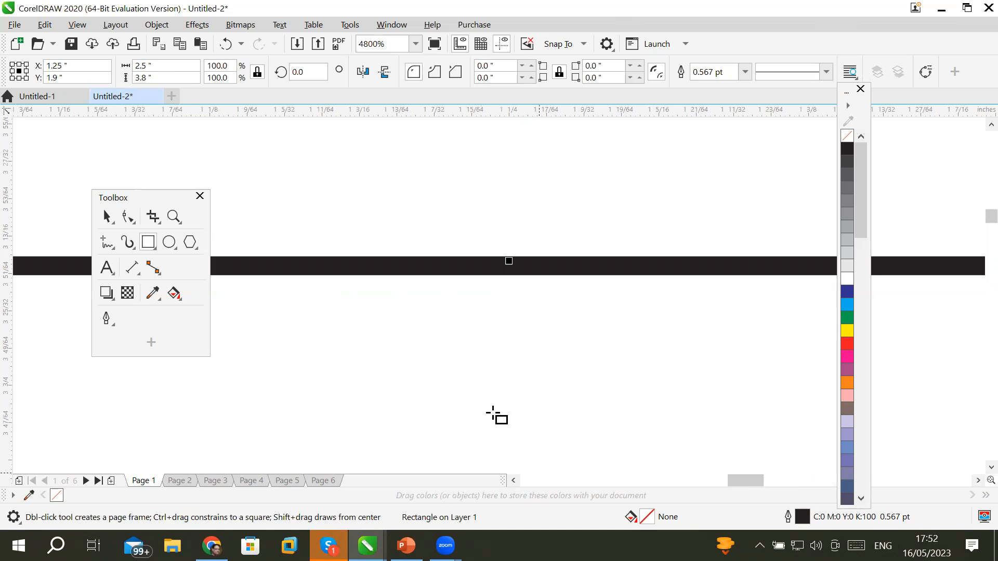
click(634, 531)
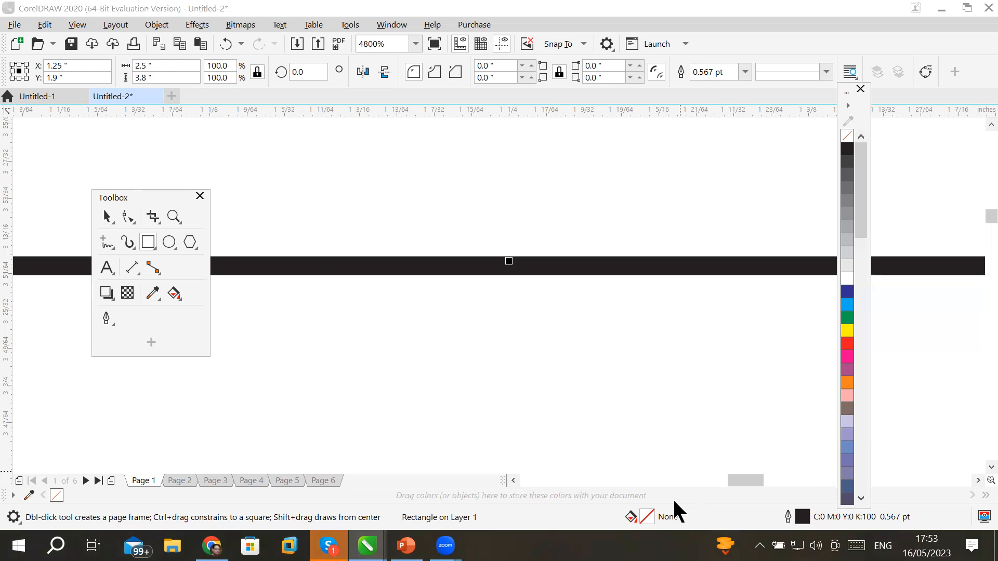
Give the Page 1 frame a Pastel Blue (C40 M40 Y0 K0) fill and a matching outline.
click(849, 433)
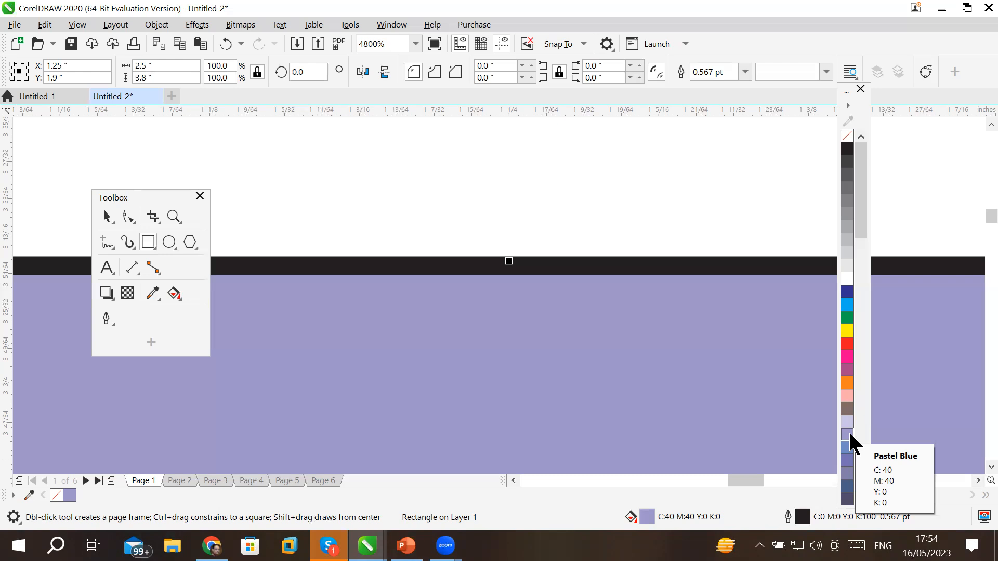
right_click(72, 495)
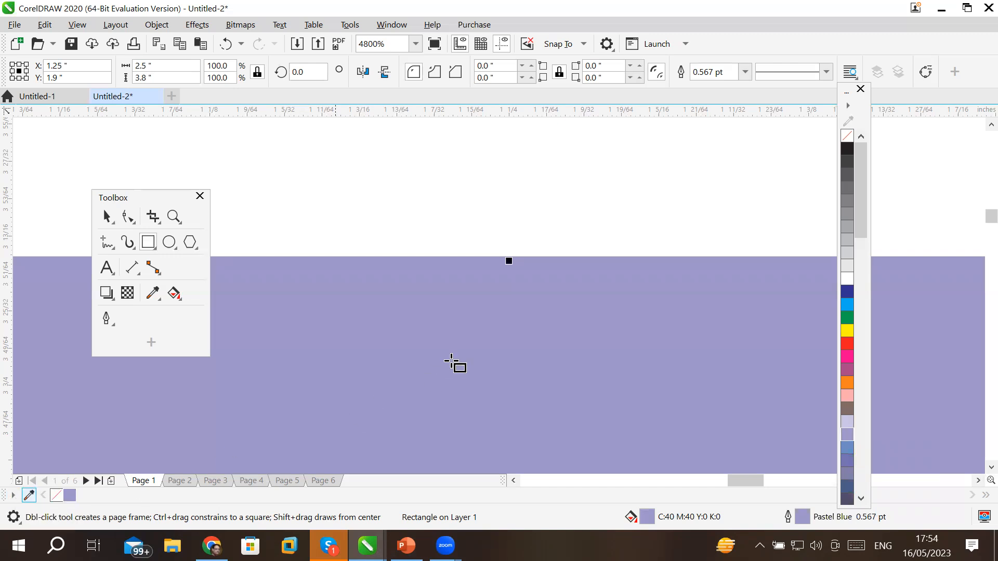
Zoom out and back to 150%, then go to the blank Page 2.
scroll(440, 342, down, 8)
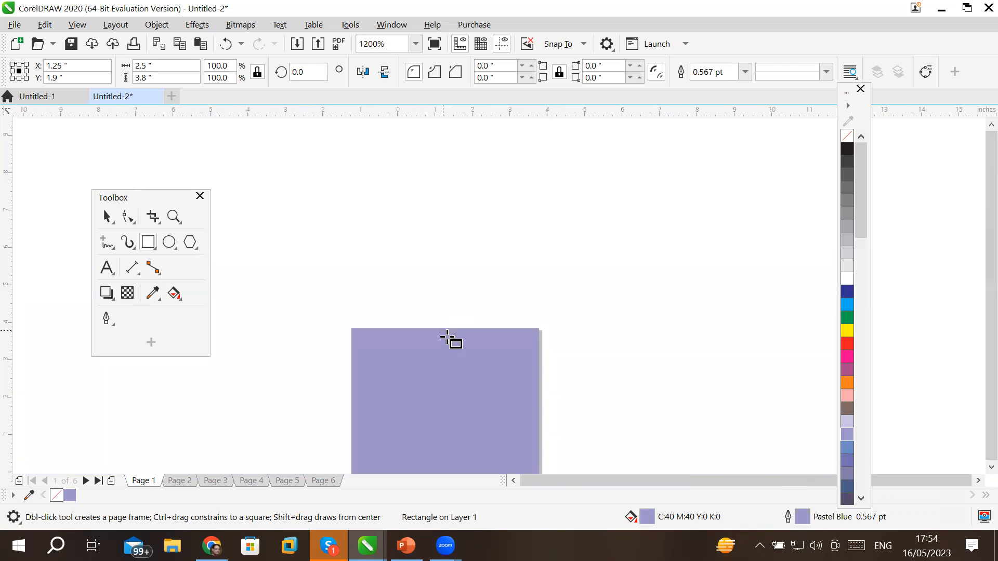
triple_click(991, 468)
scroll(628, 327, up, 2)
scroll(245, 200, down, 2)
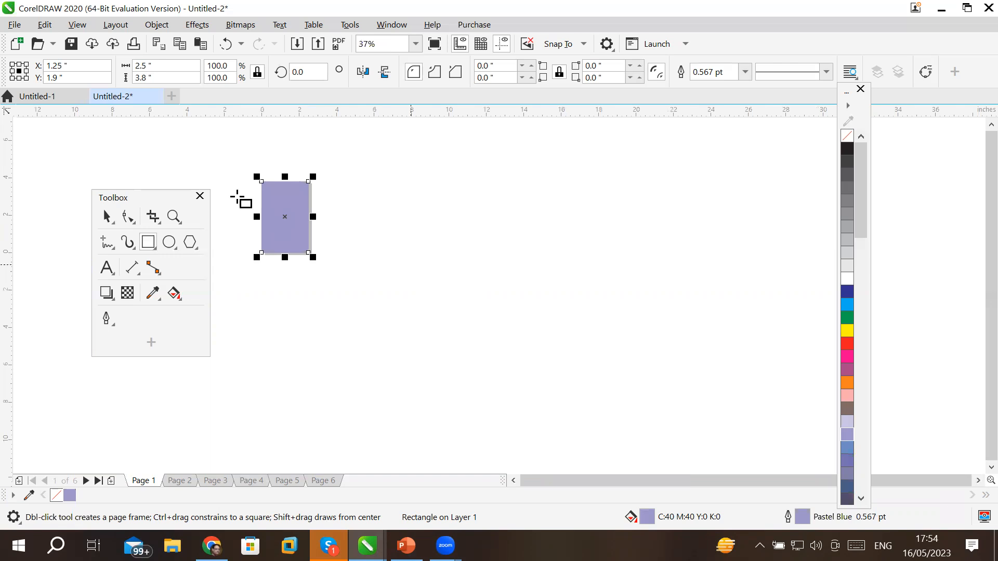
scroll(245, 178, up, 1)
scroll(246, 182, up, 1)
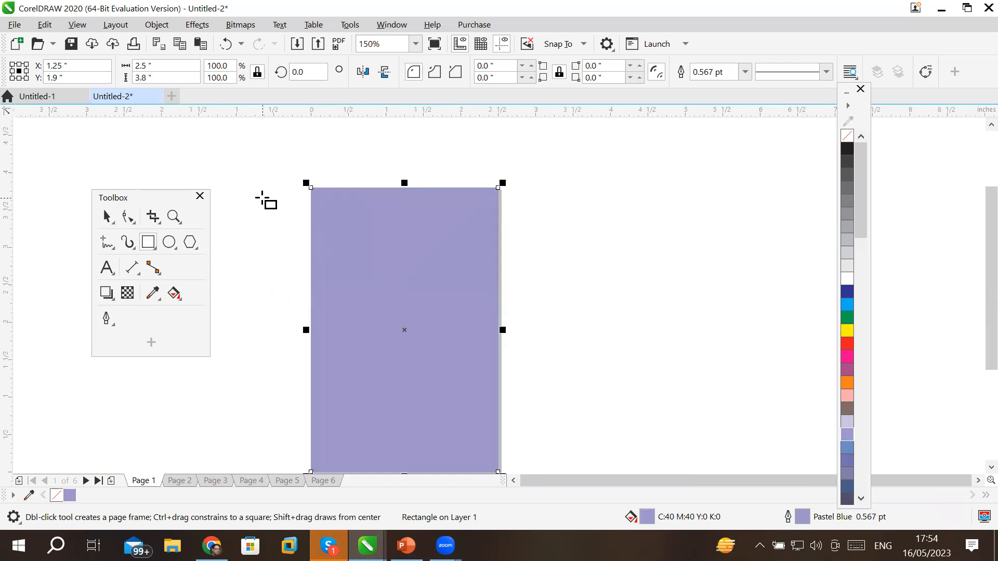
click(180, 481)
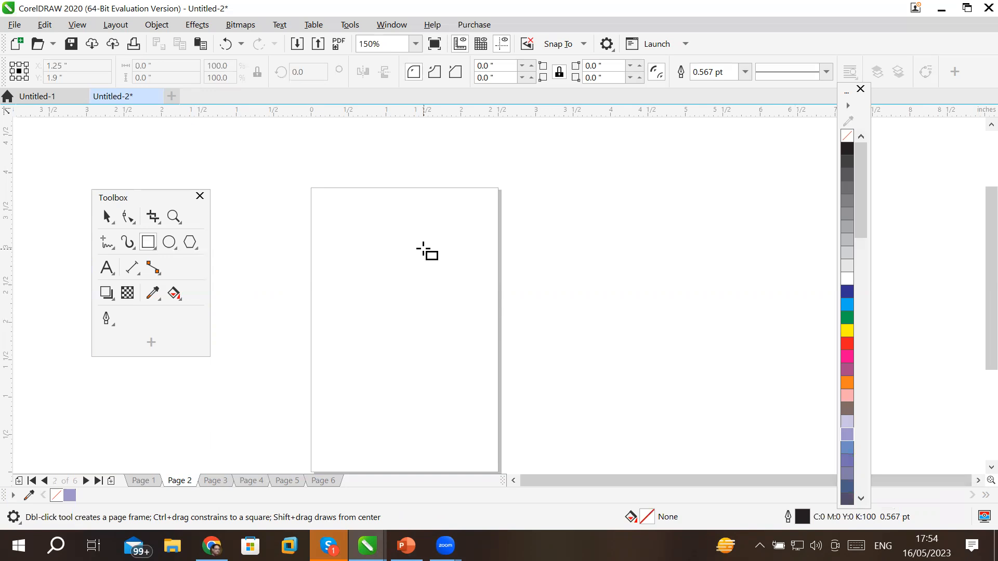
Add a page-sized frame to Page 2 and fill it blue.
double_click(147, 242)
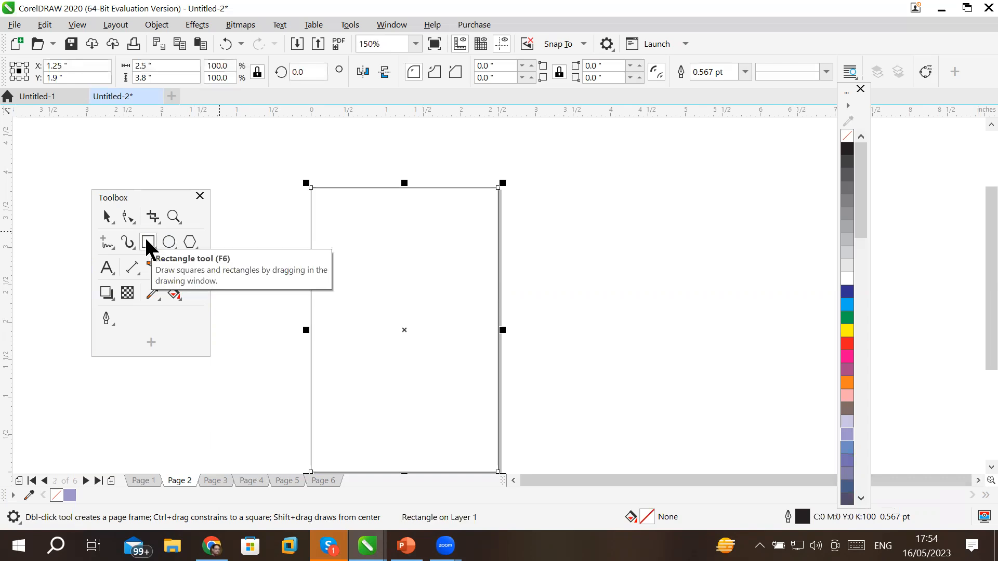
click(847, 449)
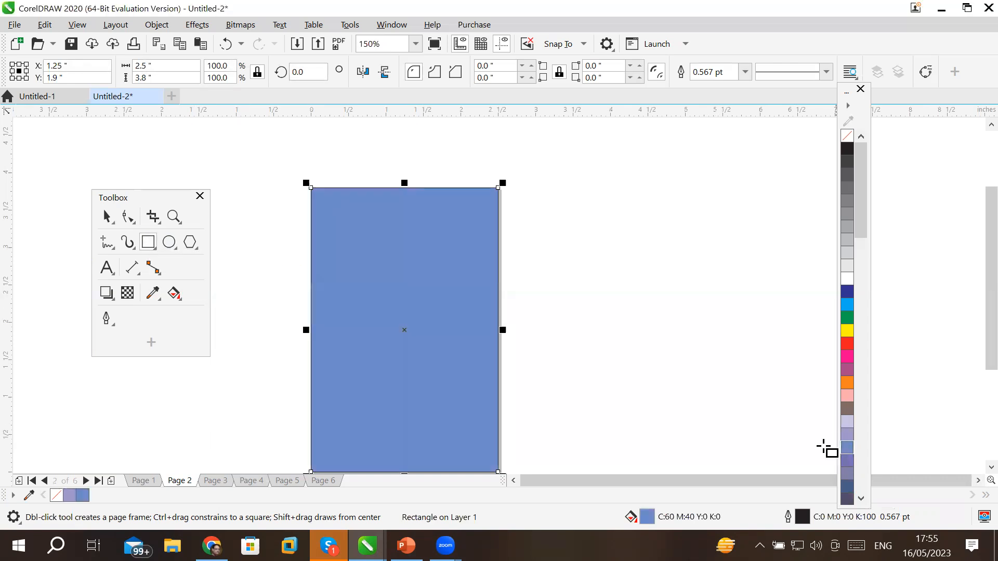
click(145, 482)
click(180, 480)
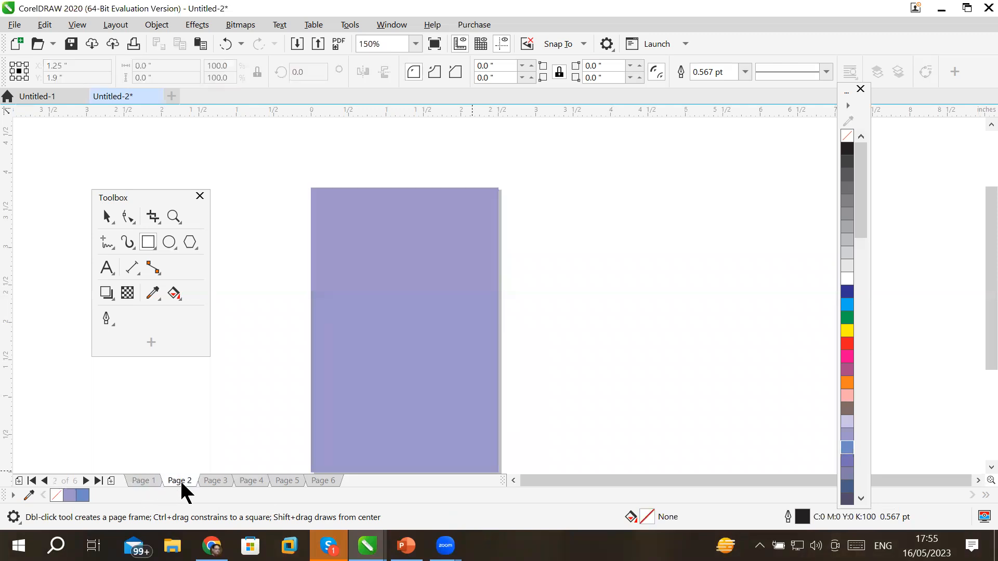
Add a page-sized frame to Page 3 filled light grey (30% black).
click(213, 483)
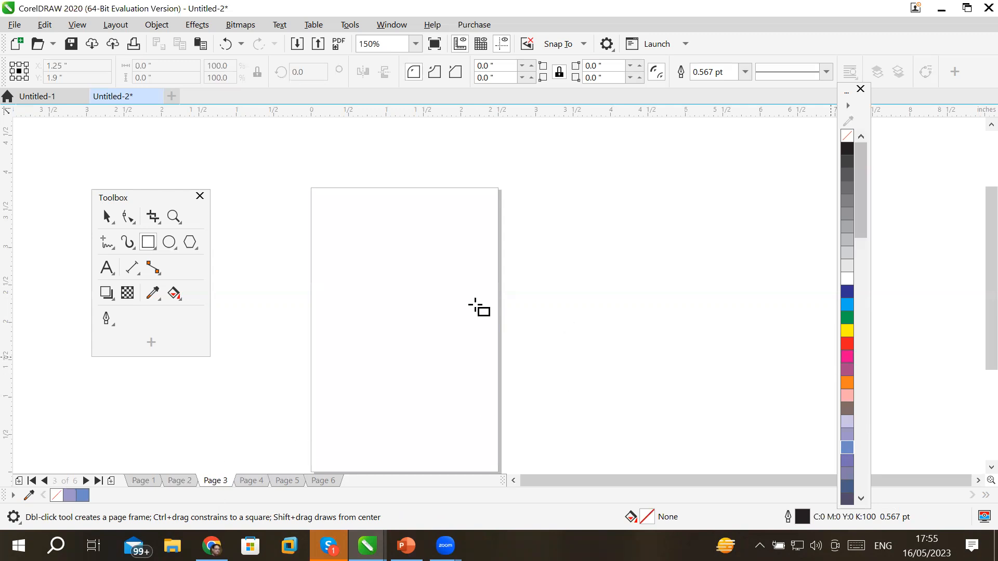
double_click(151, 243)
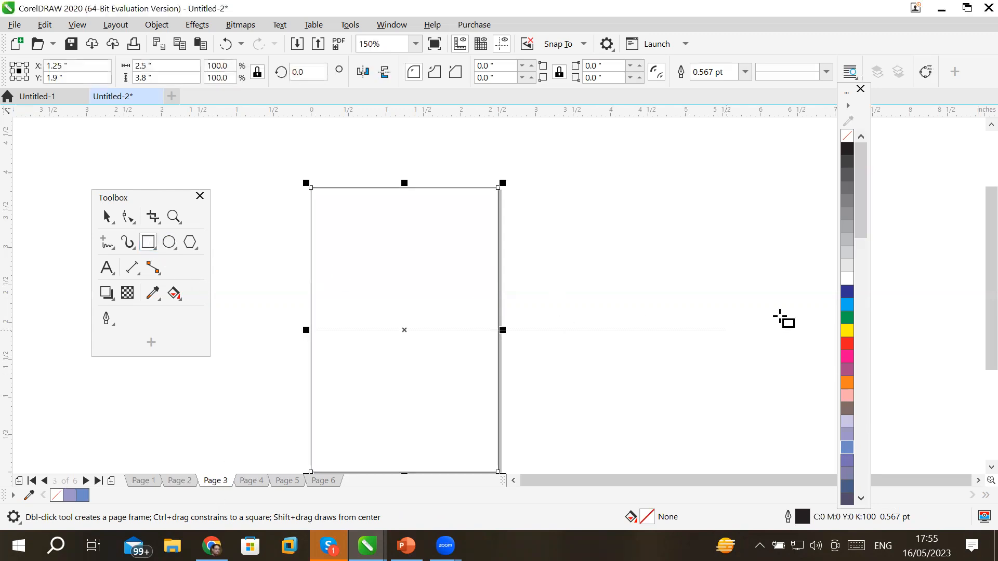
click(846, 240)
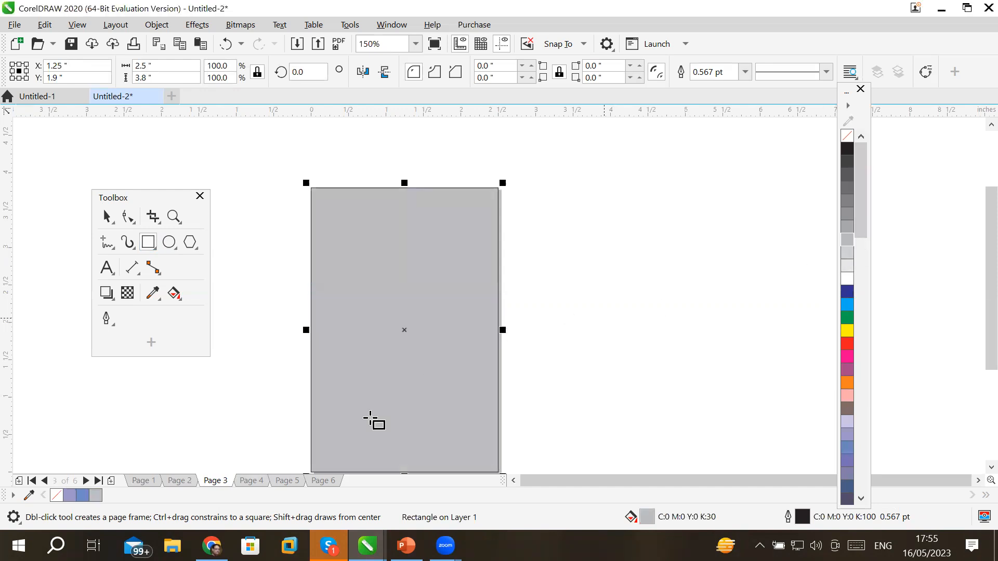
Add a page-sized frame to Page 4 filled 60% grey, cancelling the document-default fill change.
click(252, 481)
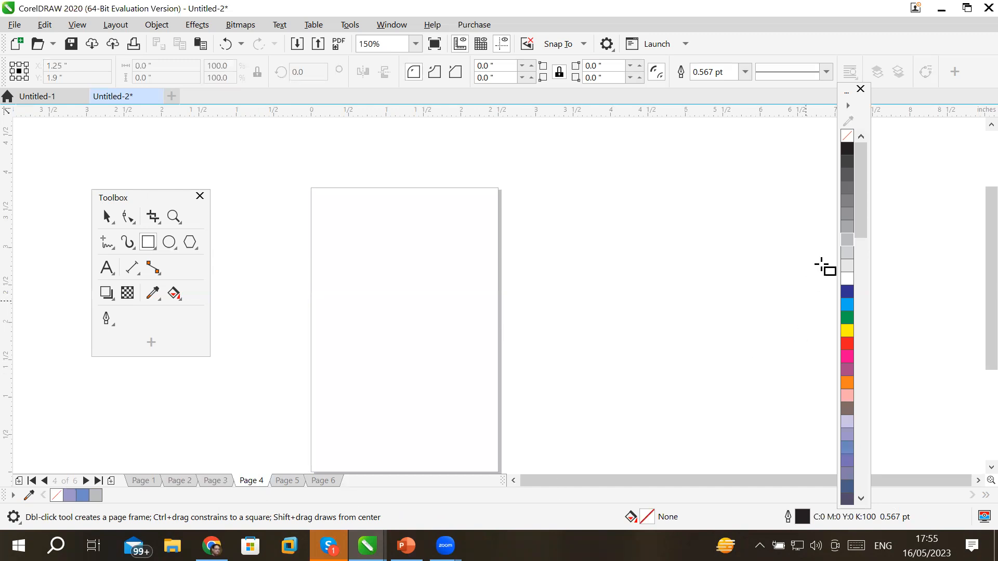
click(848, 215)
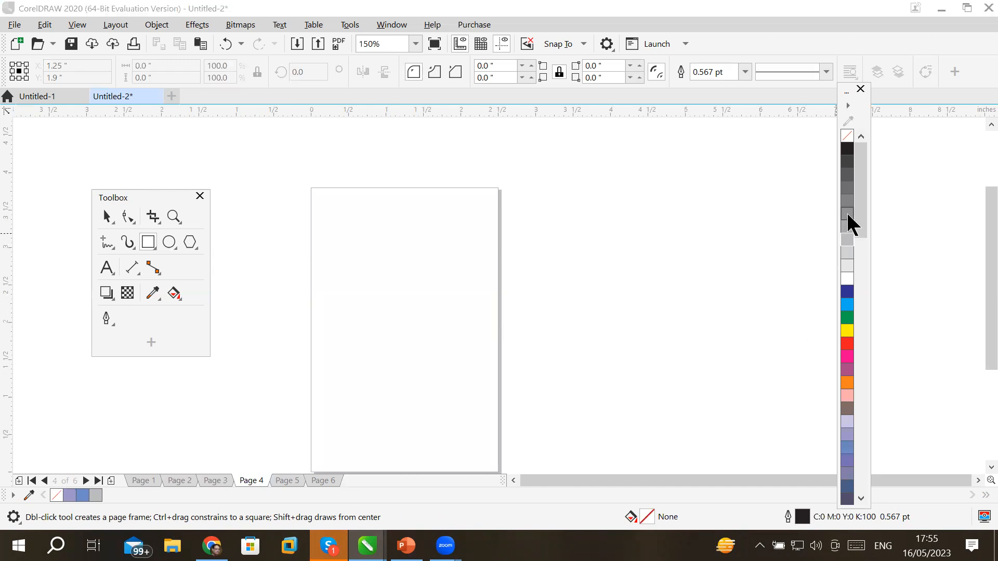
click(592, 358)
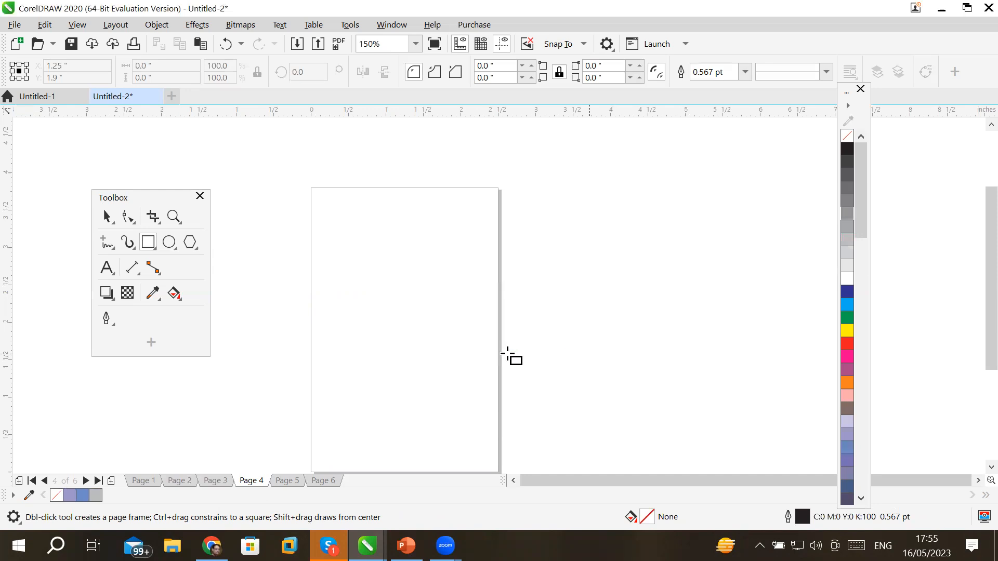
double_click(149, 240)
click(847, 200)
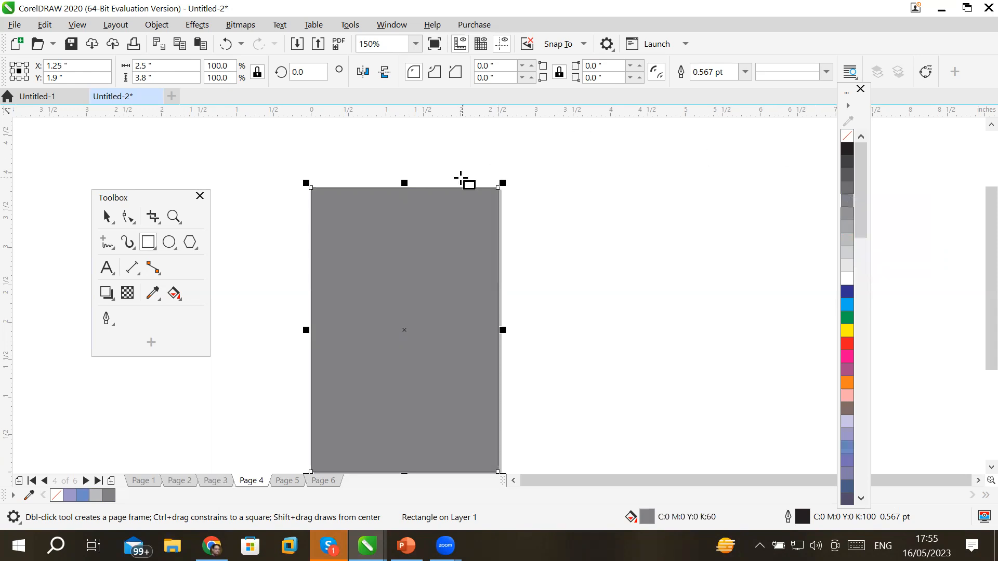
scroll(463, 179, up, 3)
scroll(472, 214, up, 3)
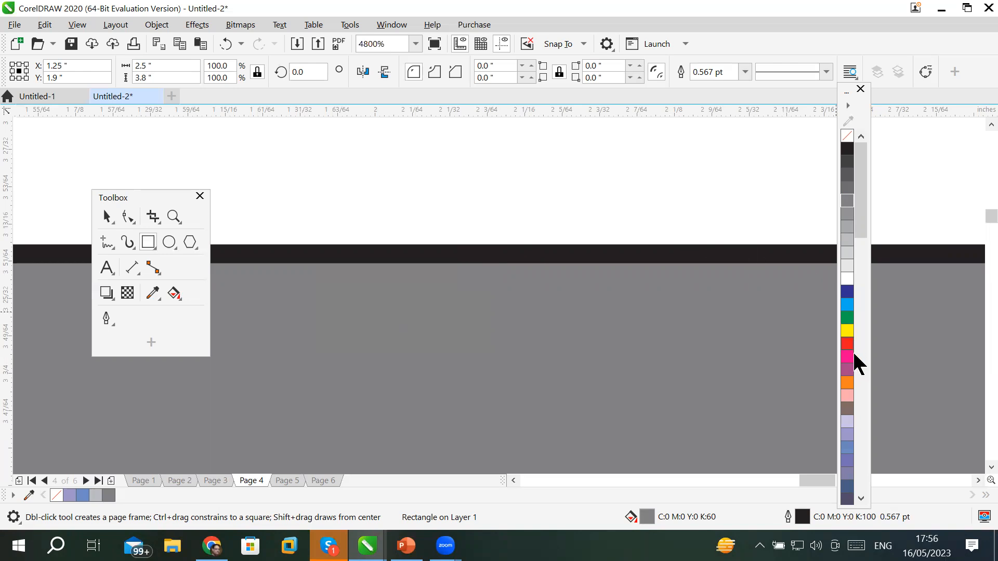
scroll(421, 268, down, 9)
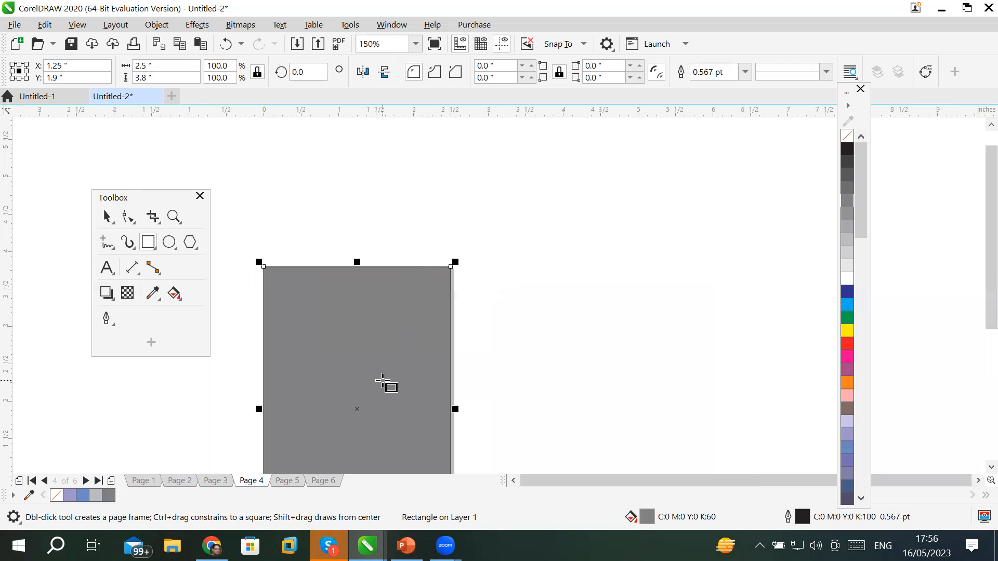
click(107, 216)
Give the grey Page 4 frame a Pink (C0 M40 Y20 K0) outline after trying red, green, yellow and orange.
click(581, 230)
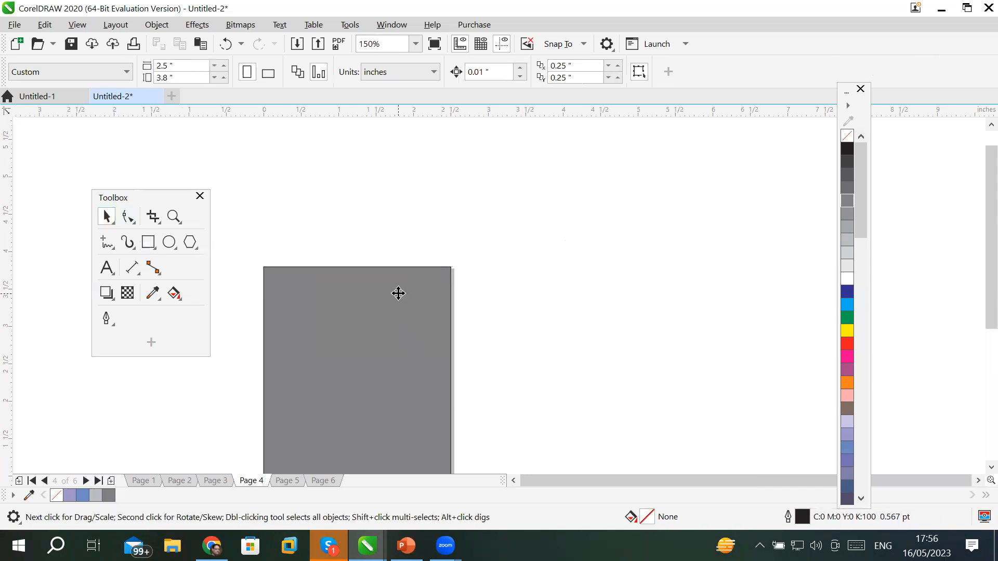
click(398, 293)
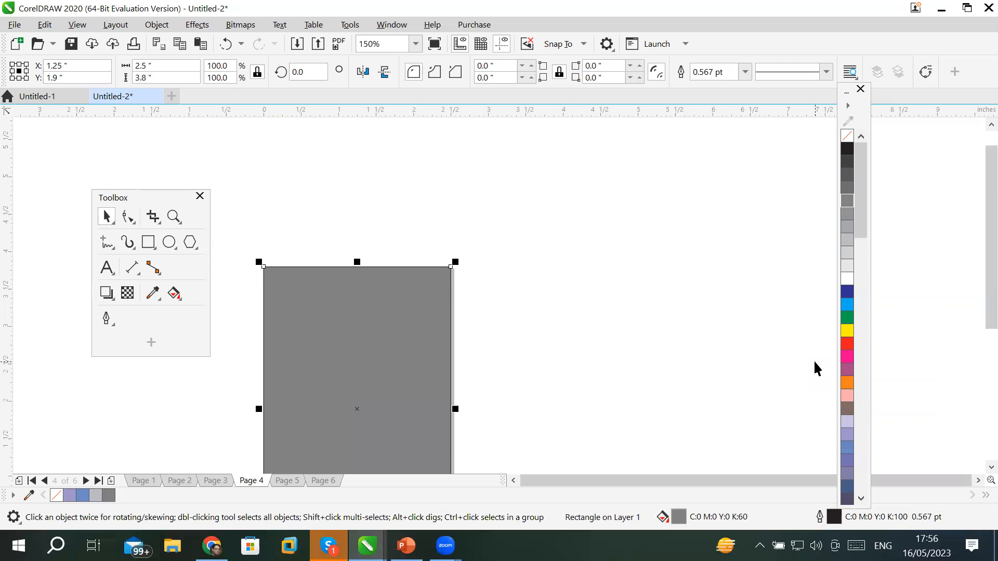
right_click(849, 345)
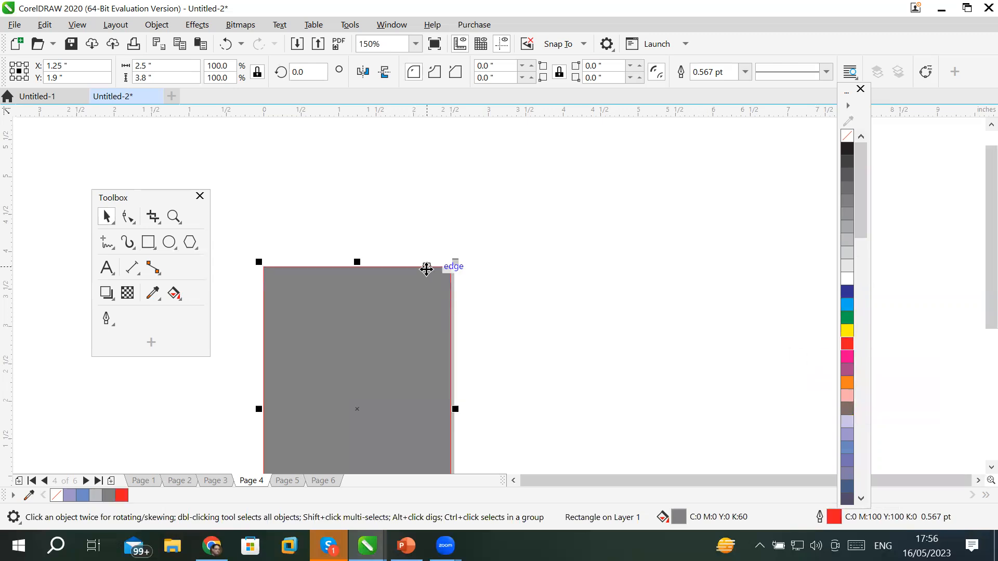
scroll(426, 269, up, 4)
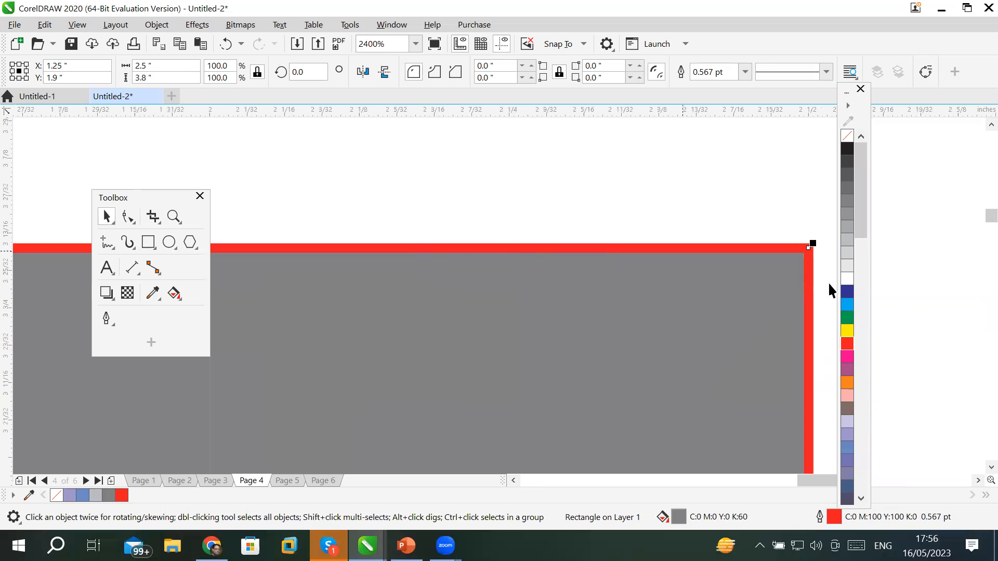
right_click(847, 318)
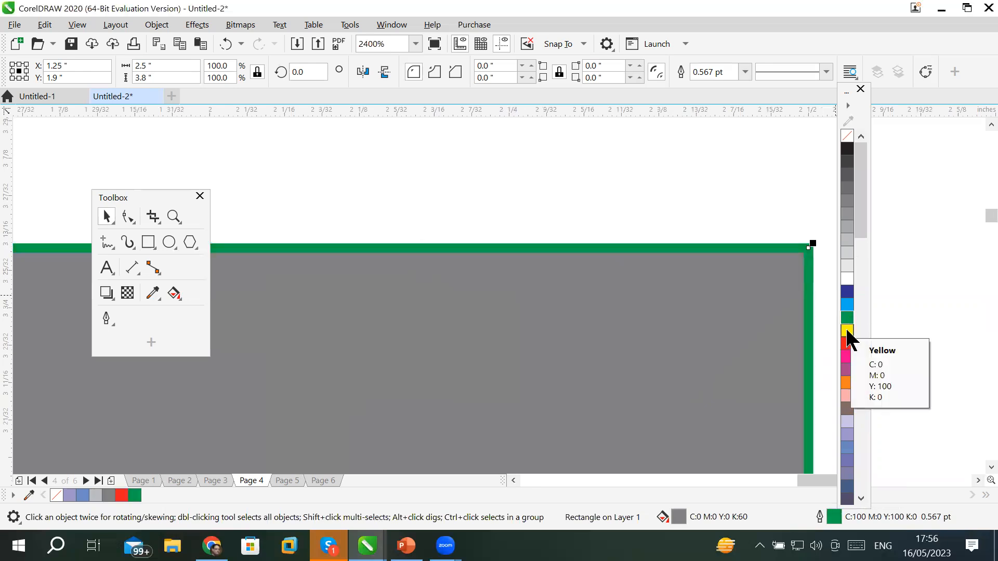
right_click(847, 331)
right_click(848, 344)
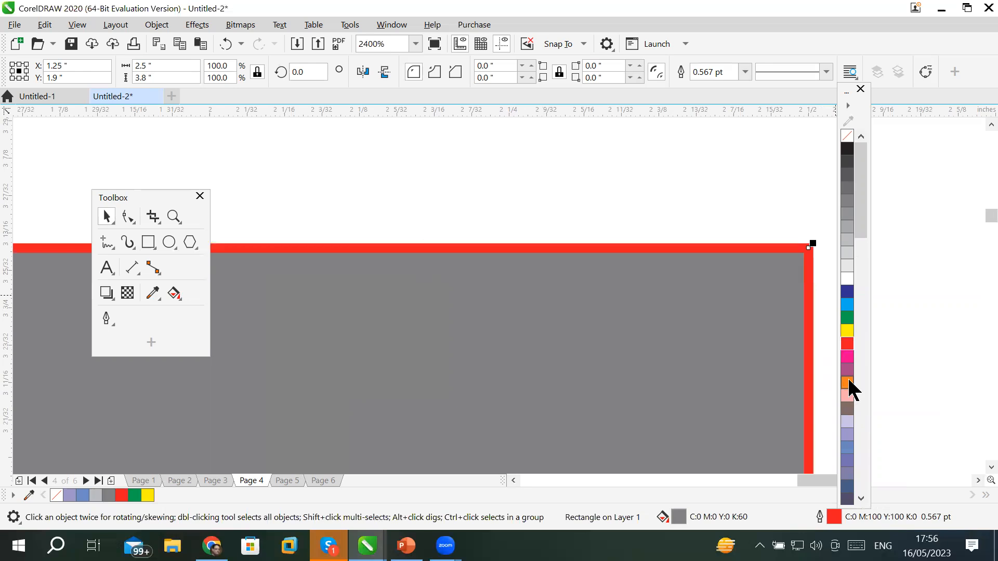
right_click(848, 381)
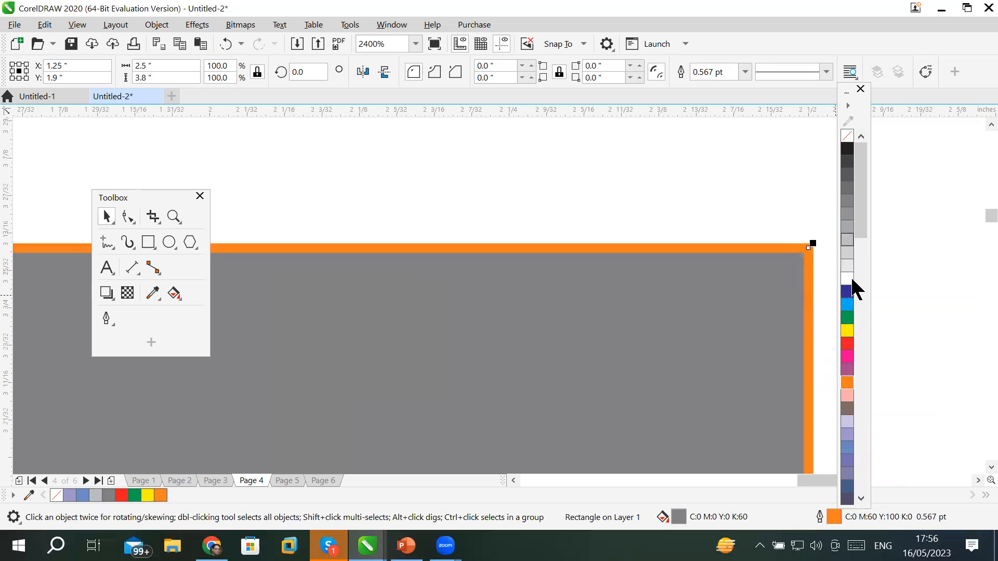
right_click(845, 399)
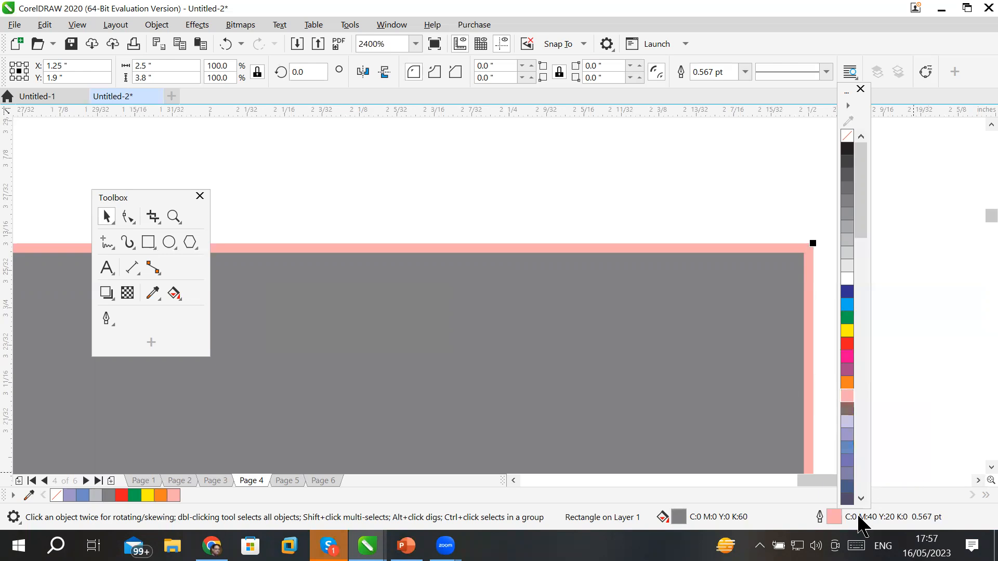
click(860, 498)
click(861, 498)
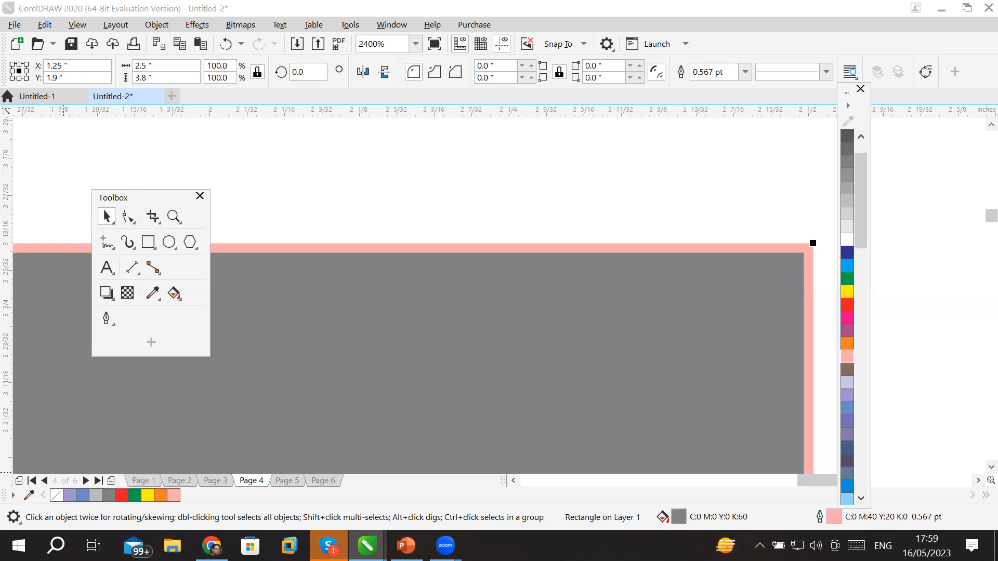
click(211, 546)
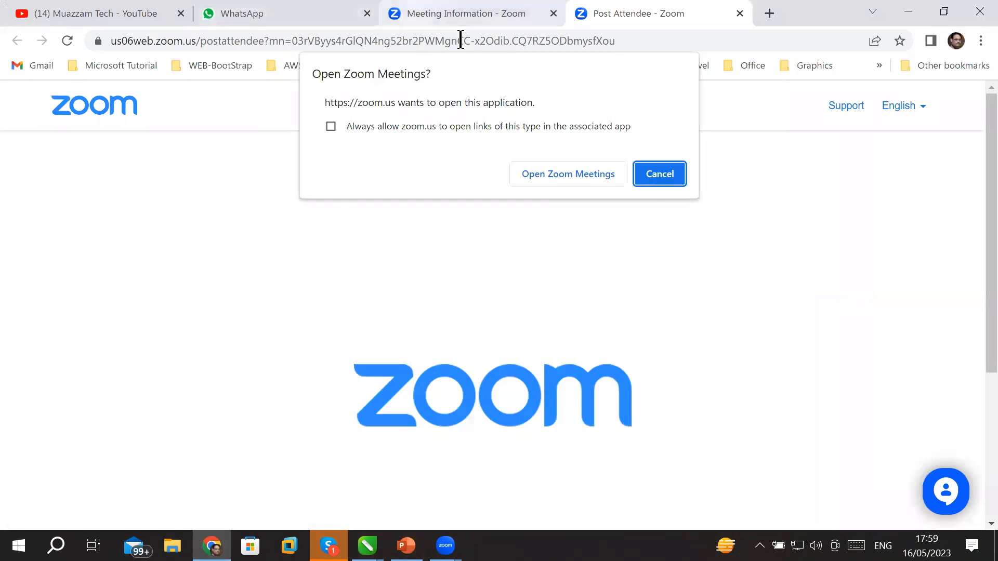
Go to Google from the Meeting Information tab's address bar.
click(457, 14)
click(349, 42)
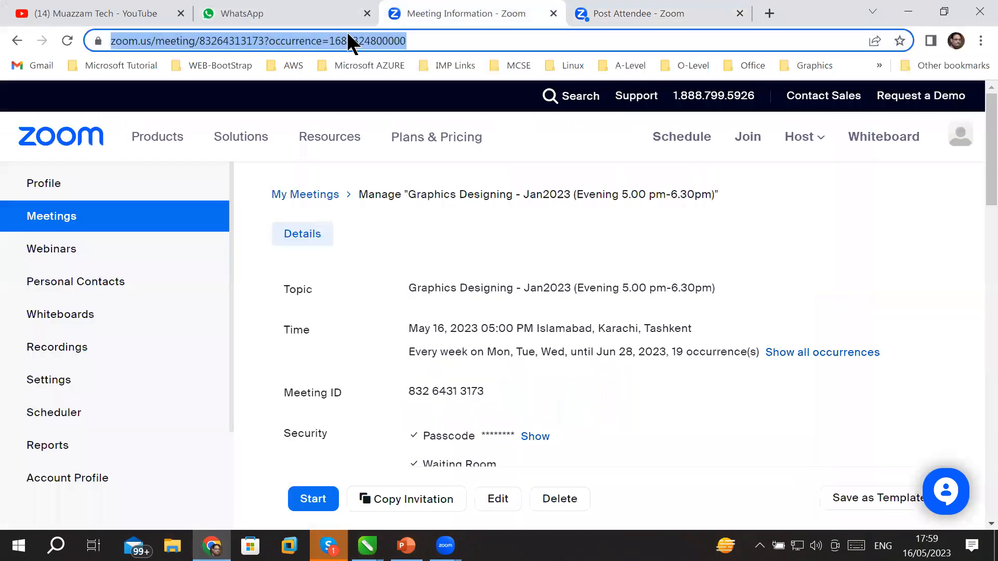
text(co)
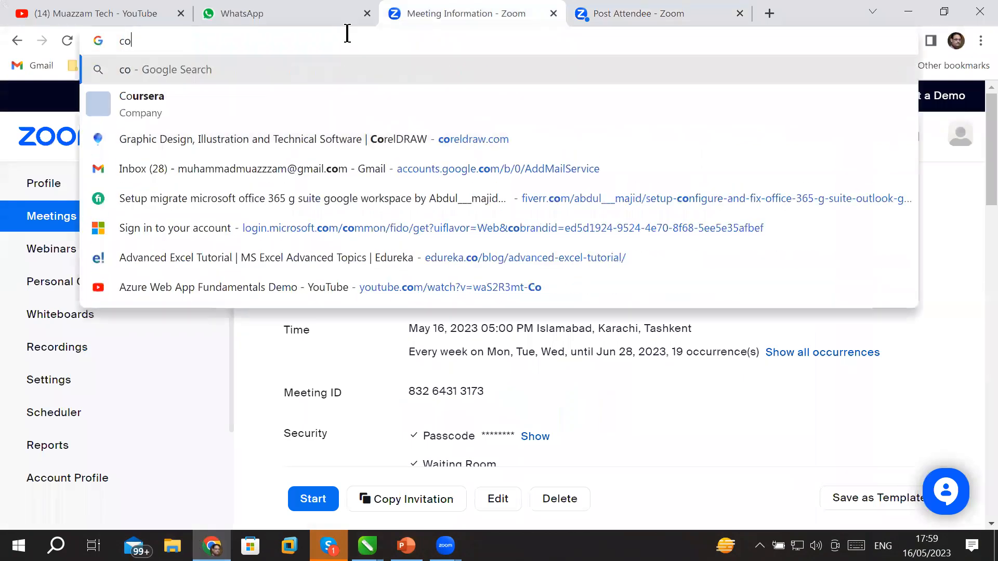
key(BackSpace)
key(BackSpace)
text(google)
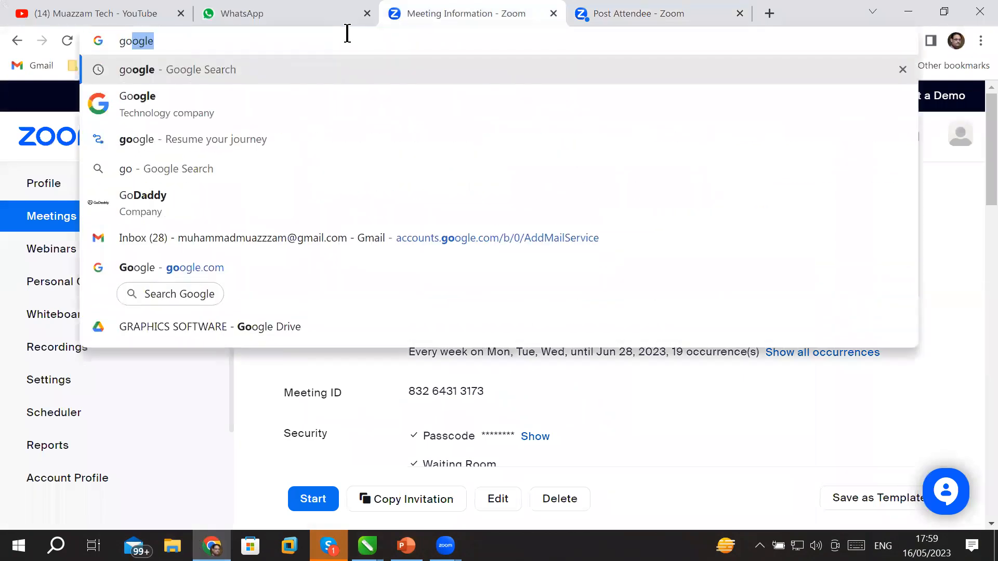
key(Return)
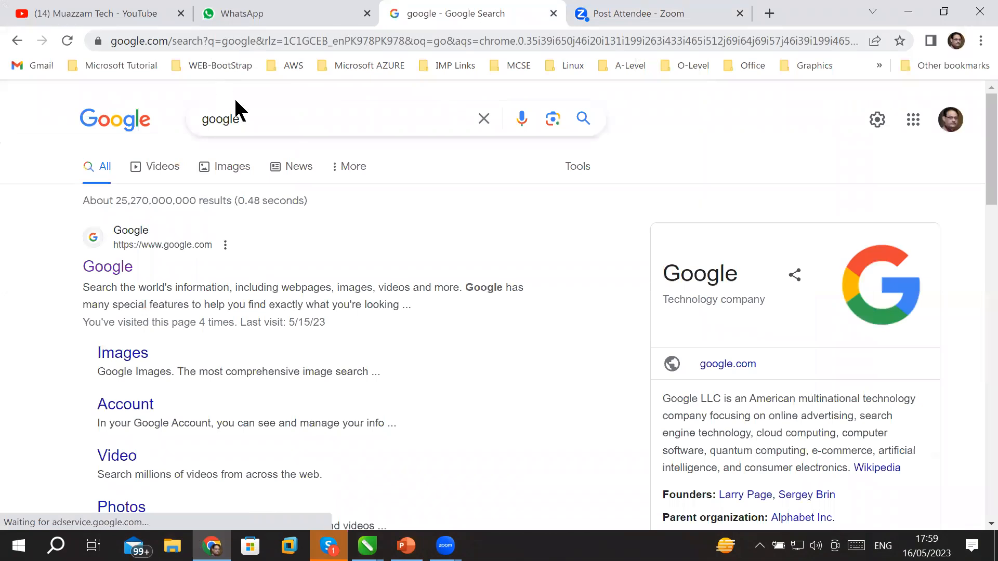
Search Google for 'color hunt' and open the Color Hunt website.
double_click(248, 114)
text(c)
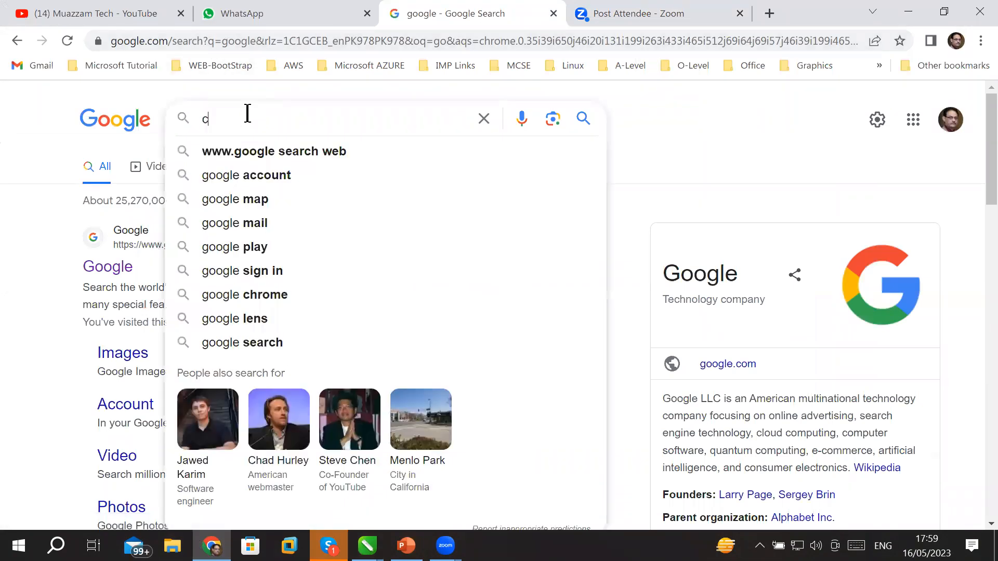
text(olor hunt)
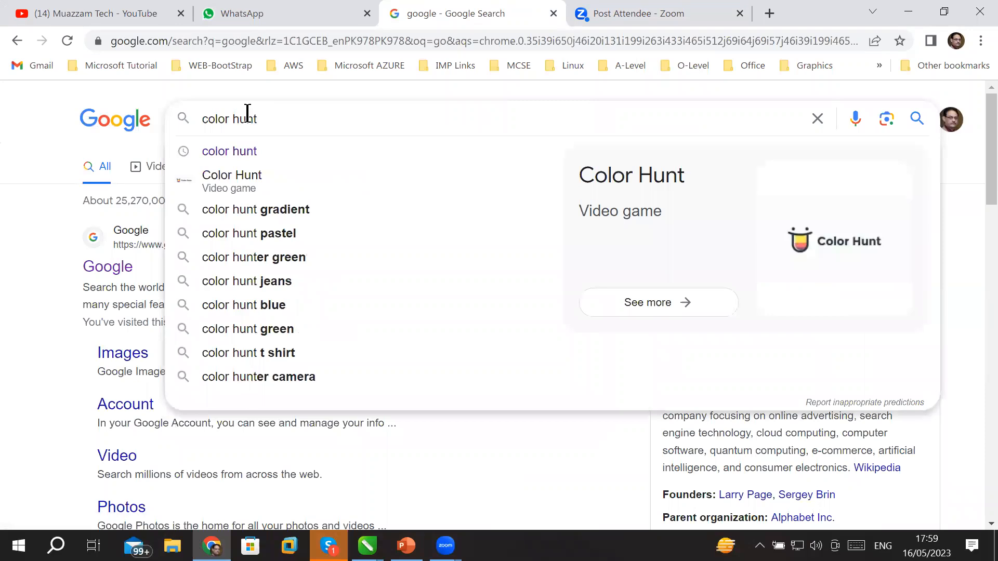
key(Return)
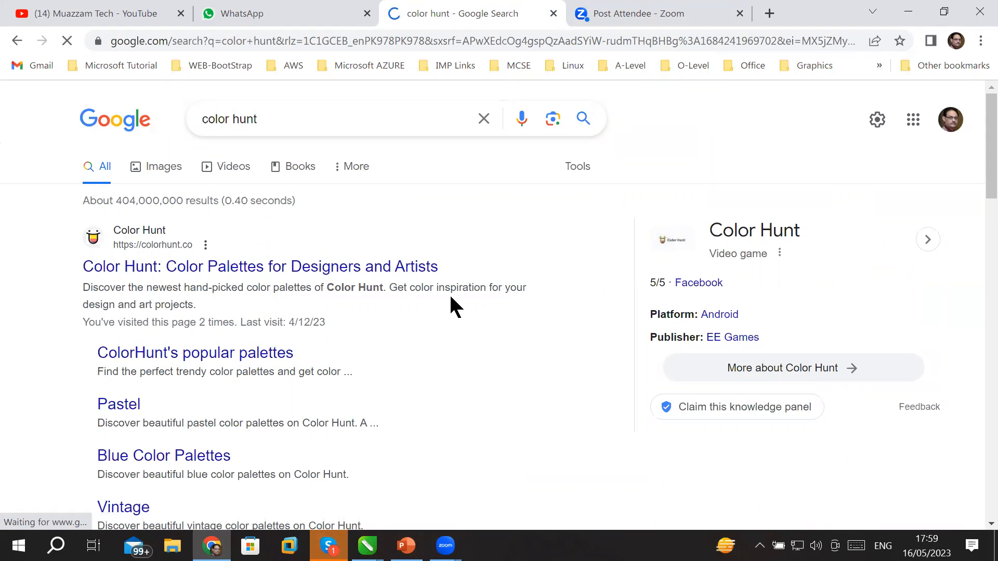
click(142, 231)
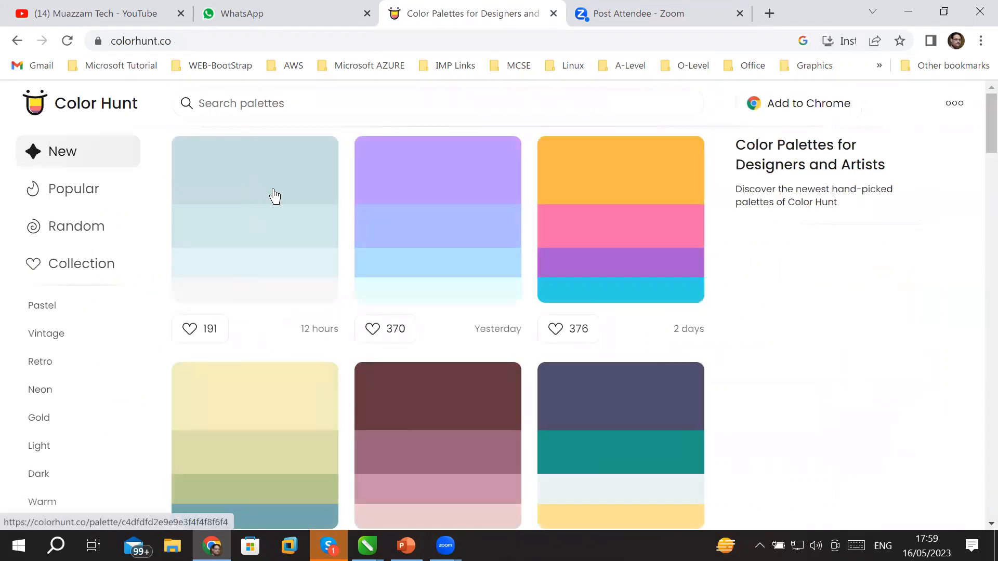
Browse the New palettes grid and open the purple, blue and beige palette starting #654E92.
scroll(602, 269, down, 10)
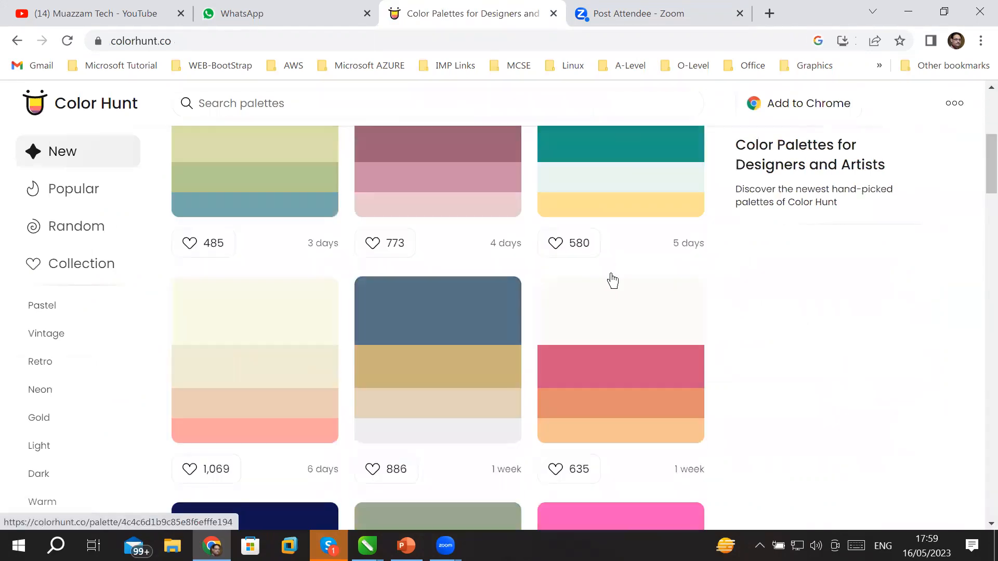
scroll(613, 281, down, 13)
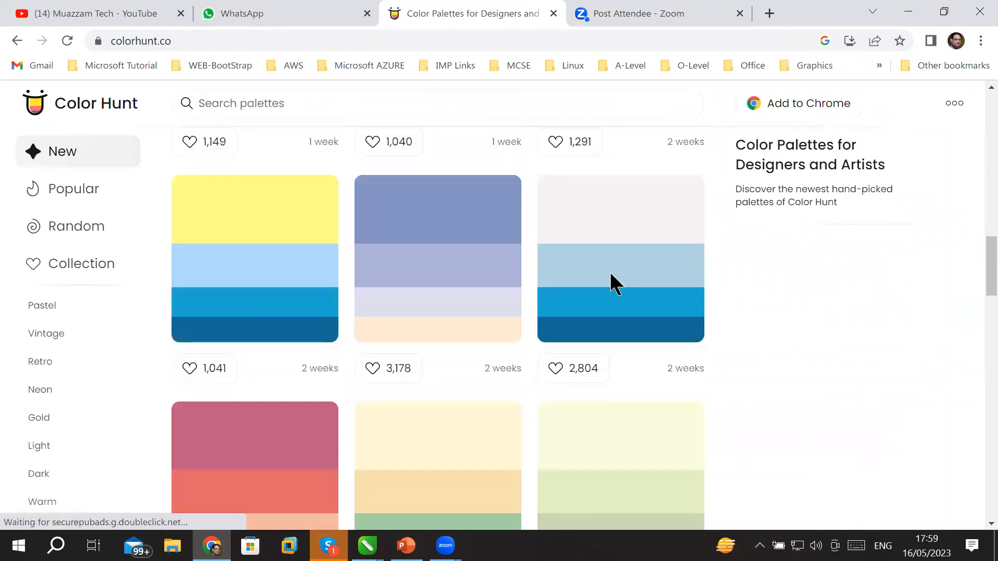
scroll(612, 280, down, 1)
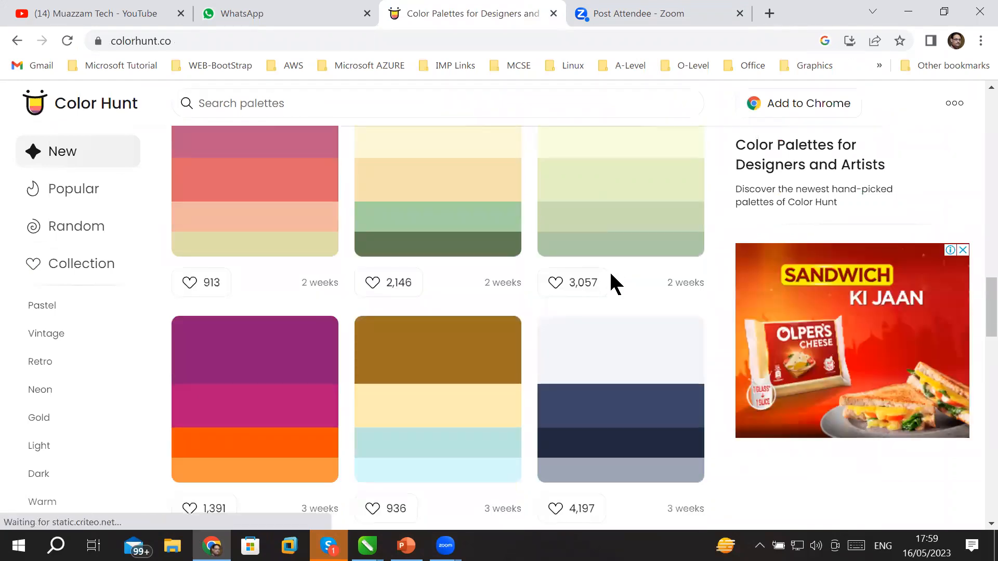
scroll(616, 284, down, 8)
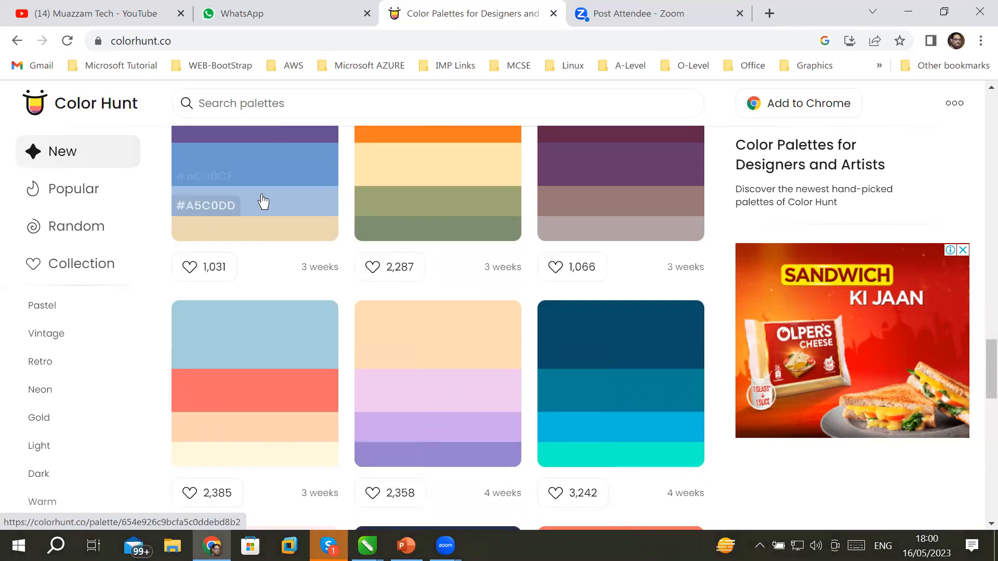
scroll(263, 205, up, 3)
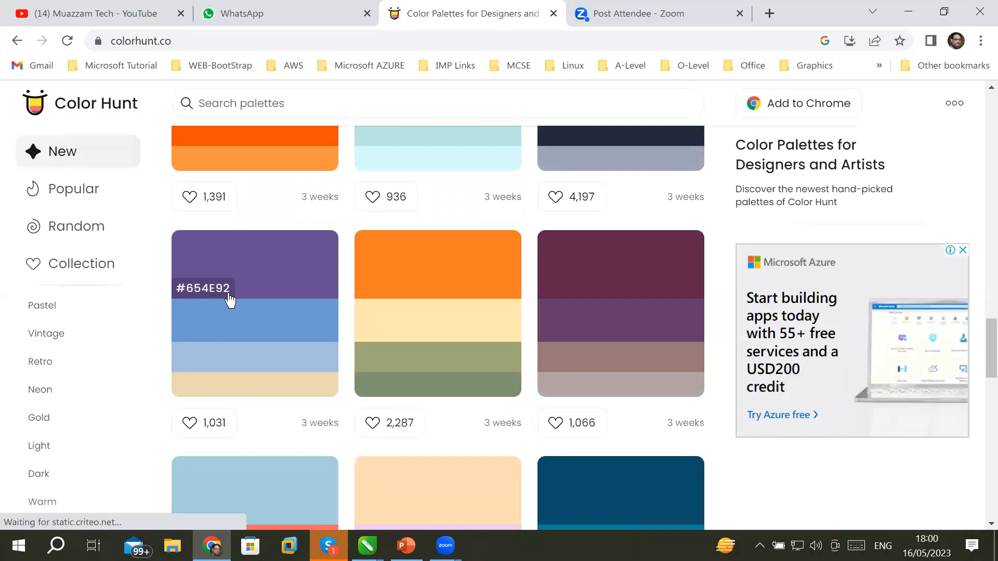
click(302, 369)
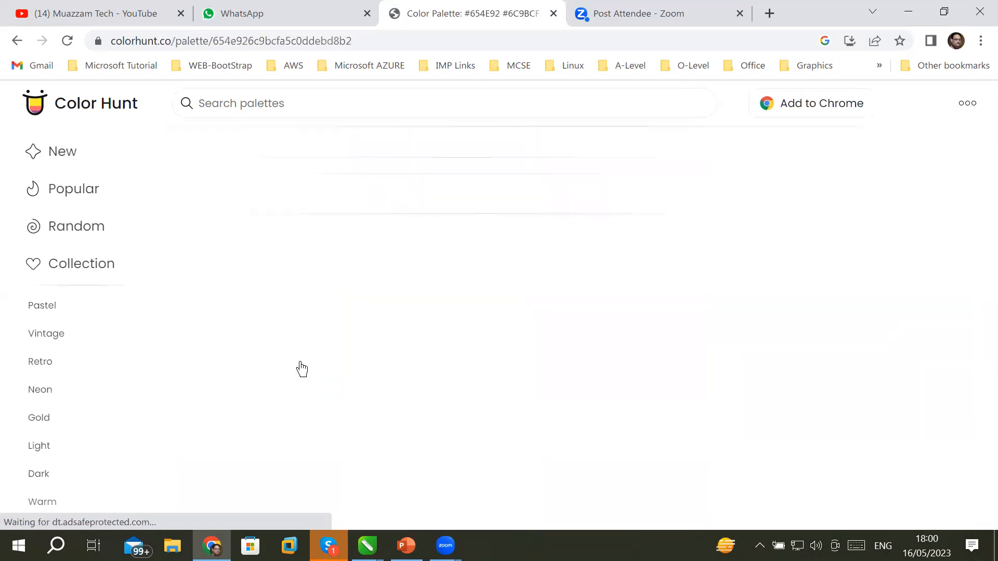
Download the palette as a PNG image and return to the Untitled-2 drawing in CorelDRAW.
scroll(525, 405, down, 3)
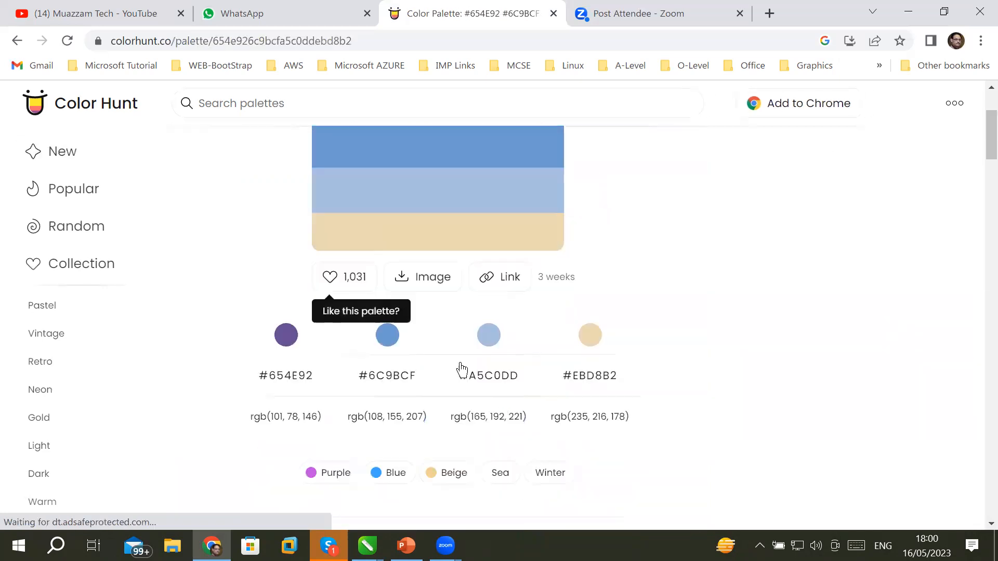
click(420, 278)
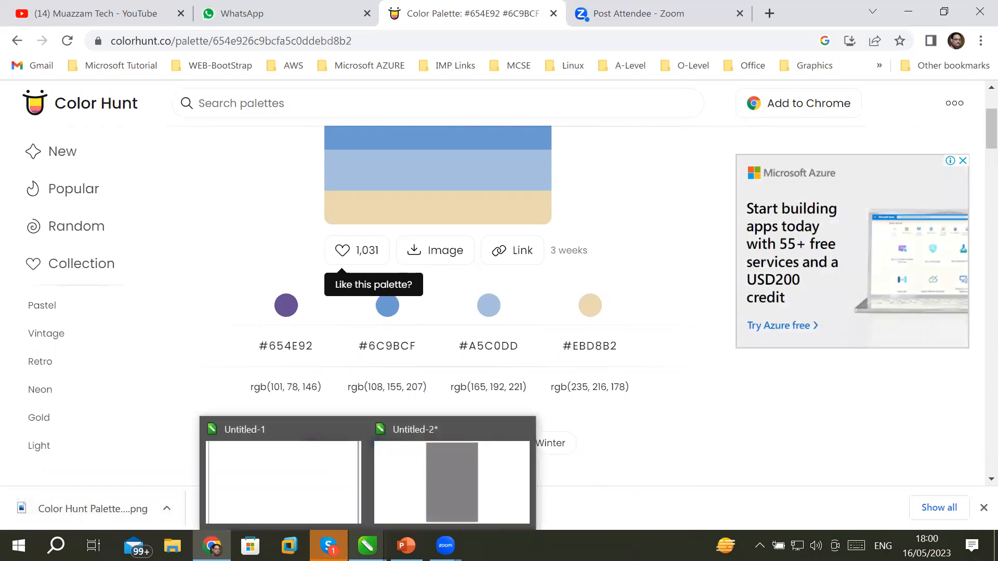
click(367, 546)
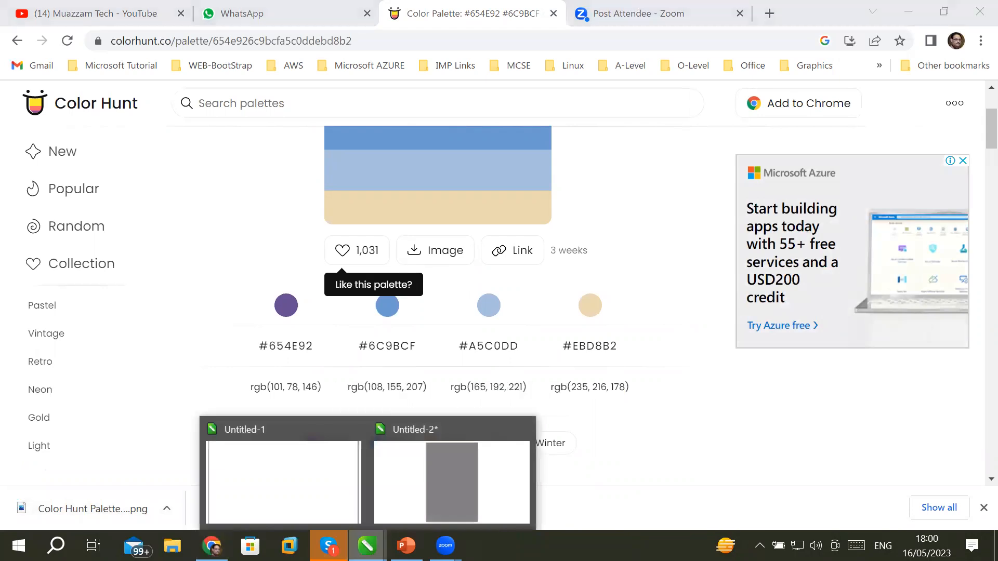
click(452, 505)
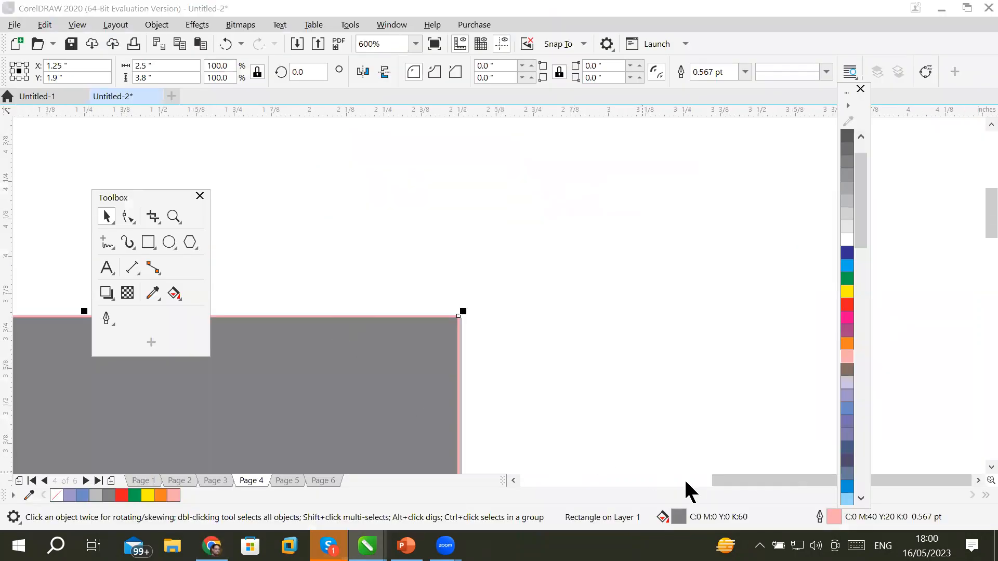
drag(710, 479, 665, 479)
scroll(633, 393, down, 2)
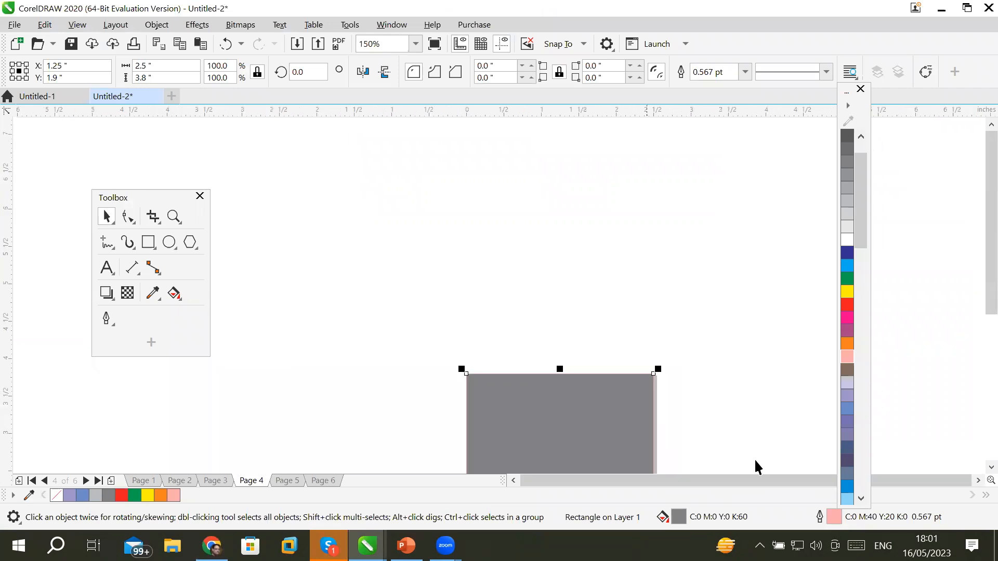
click(513, 480)
click(991, 468)
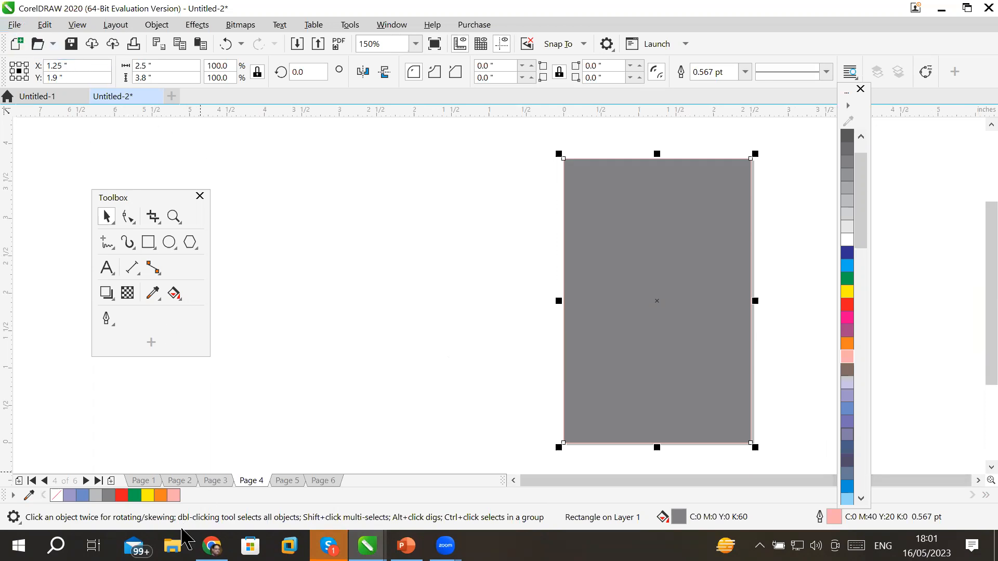
Drag the downloaded palette PNG from the Downloads folder onto Page 4.
click(174, 546)
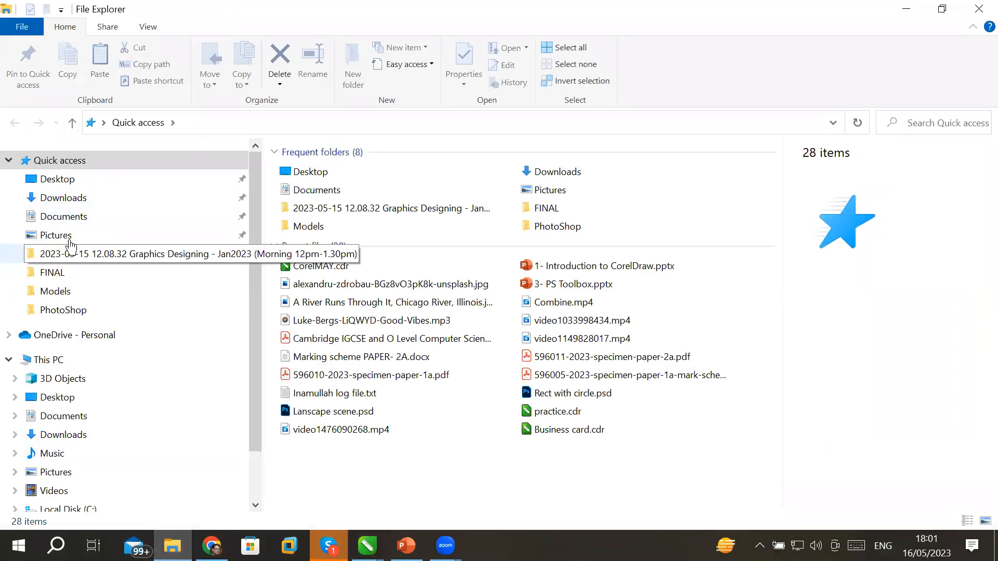
click(73, 199)
drag(307, 213, 362, 519)
drag(366, 544, 357, 217)
scroll(358, 218, down, 4)
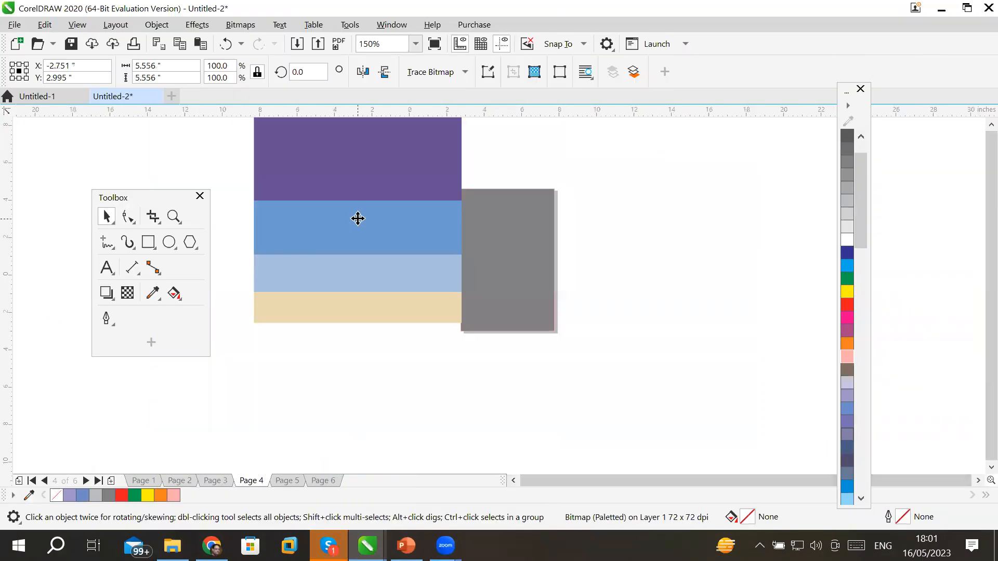
Shrink the palette image to about 41% and move it beside the Page 4 rectangle.
drag(413, 164, 400, 251)
scroll(399, 251, up, 4)
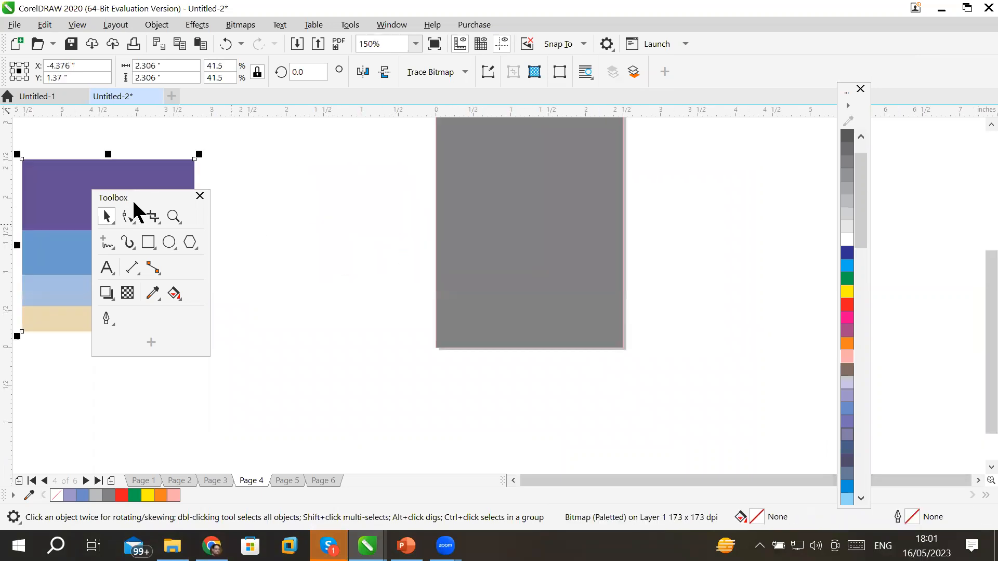
drag(107, 174, 280, 166)
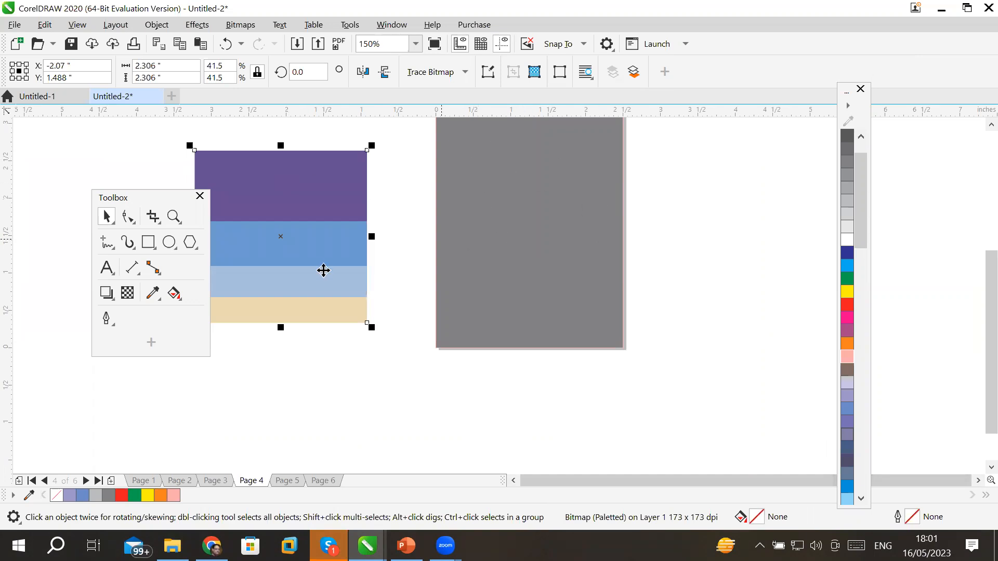
Fill the Page 4 frame with the palette's light blue via the Color Eyedropper, after trying purple.
click(153, 293)
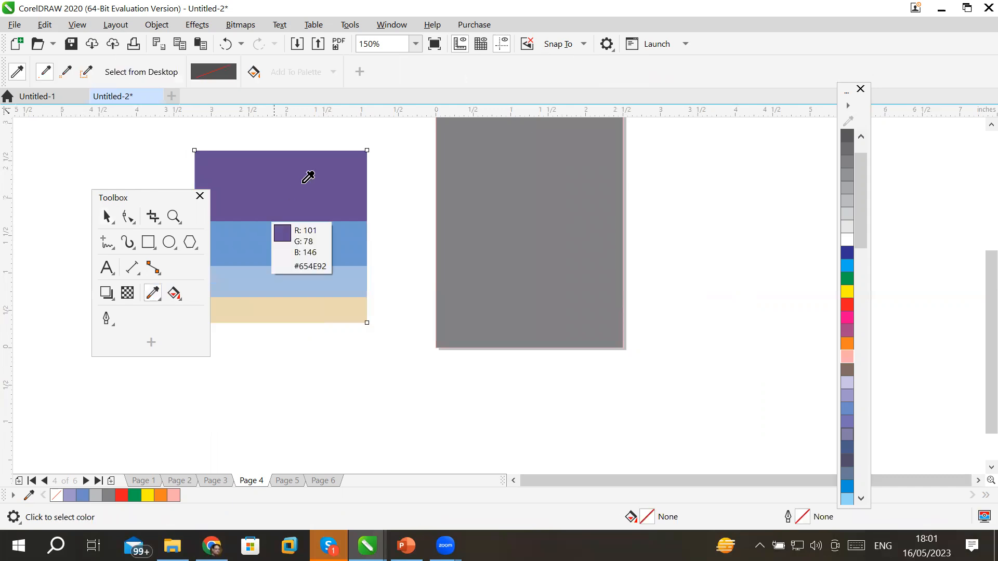
click(303, 179)
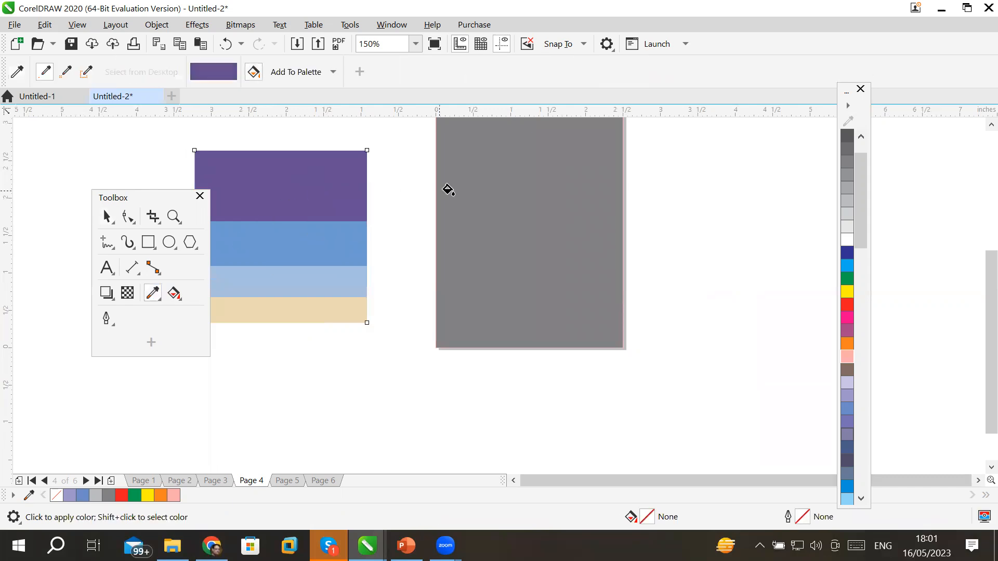
click(487, 191)
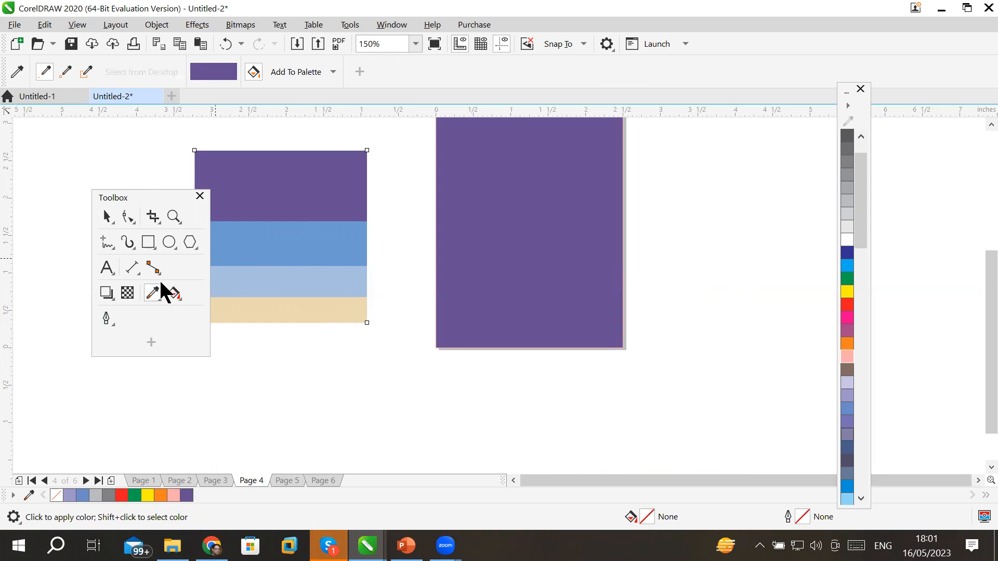
click(17, 72)
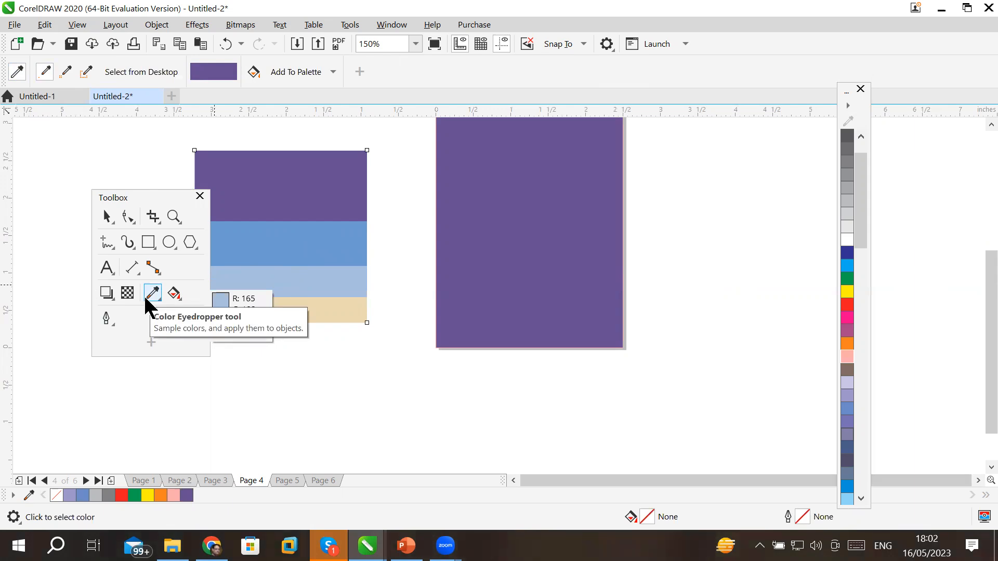
click(304, 273)
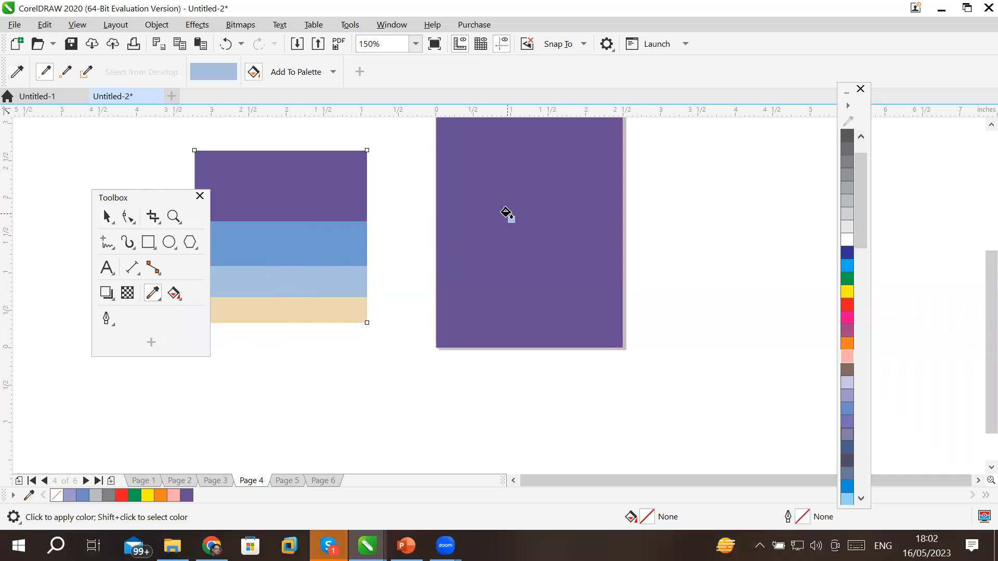
click(506, 213)
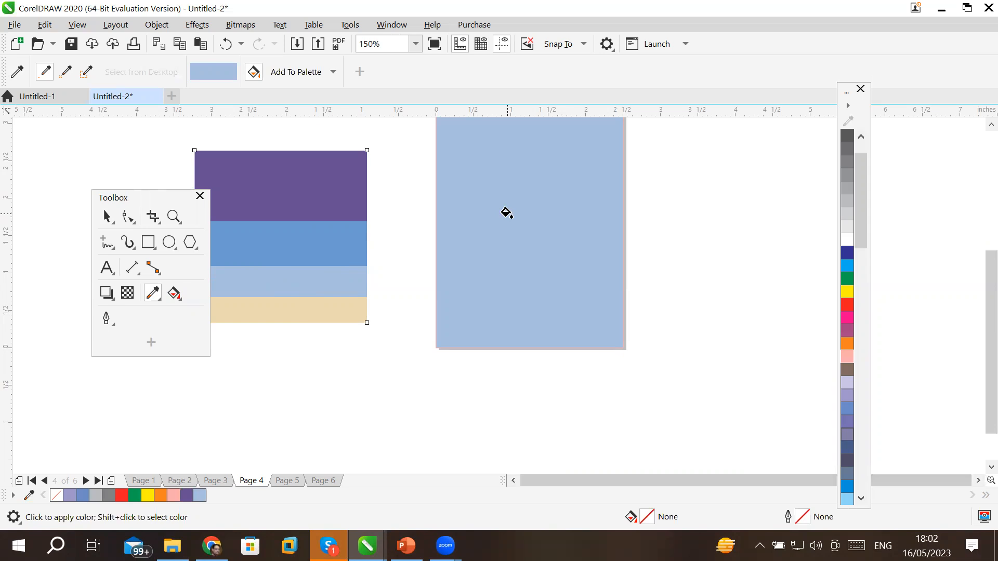
click(170, 242)
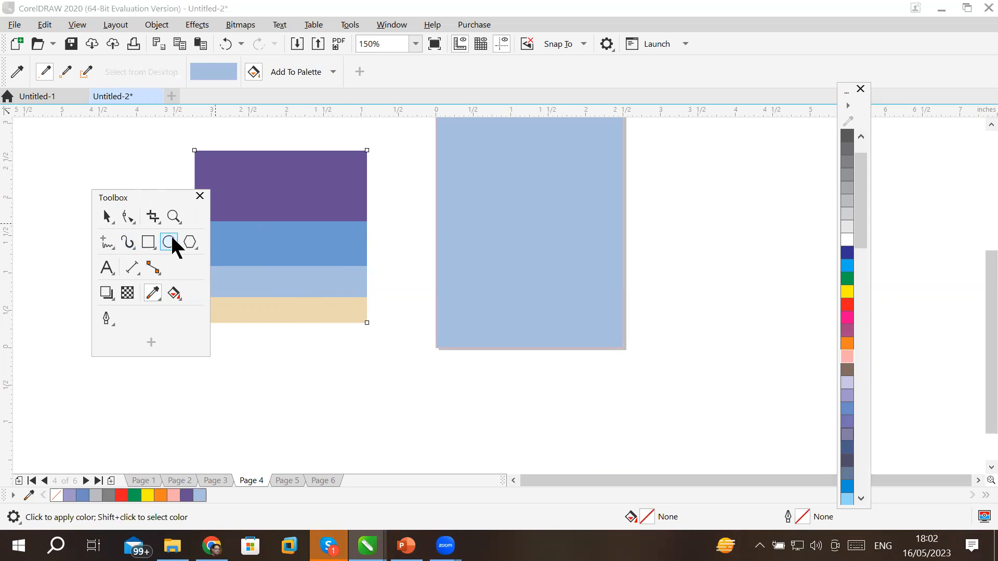
Draw an unfilled 1.014 × 0.935 inch circle and position it on the right half of Page 4.
drag(538, 136, 616, 203)
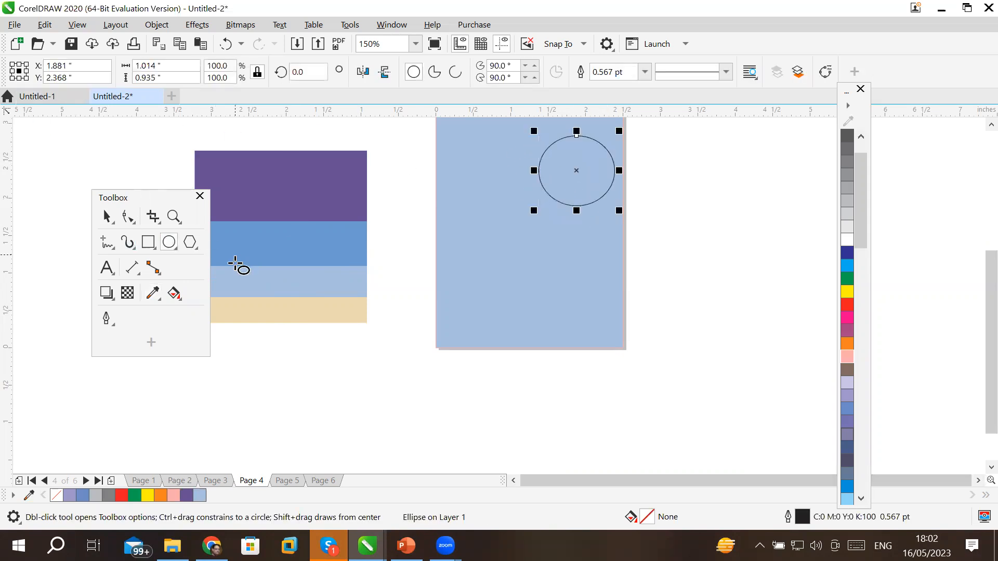
click(107, 217)
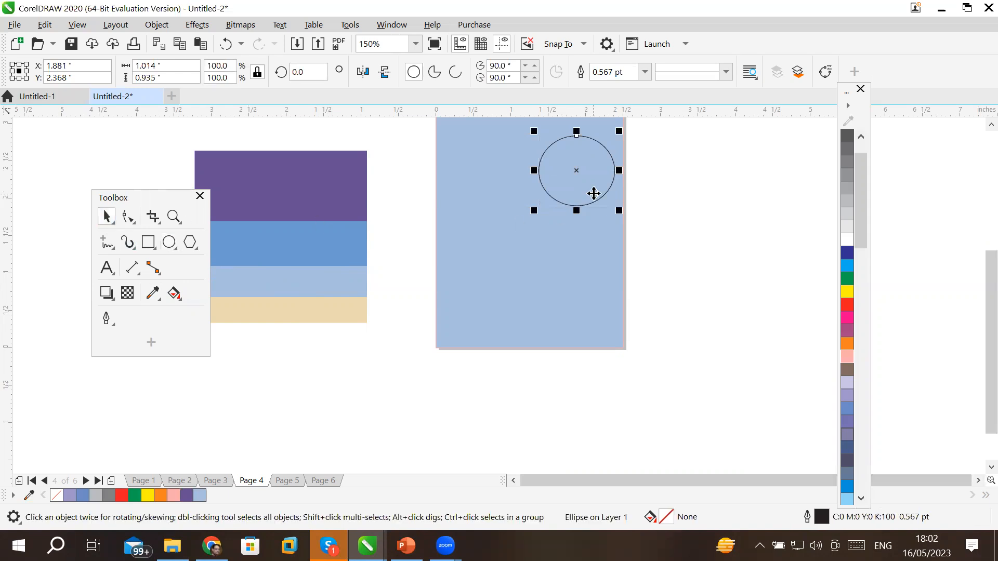
drag(581, 203, 580, 303)
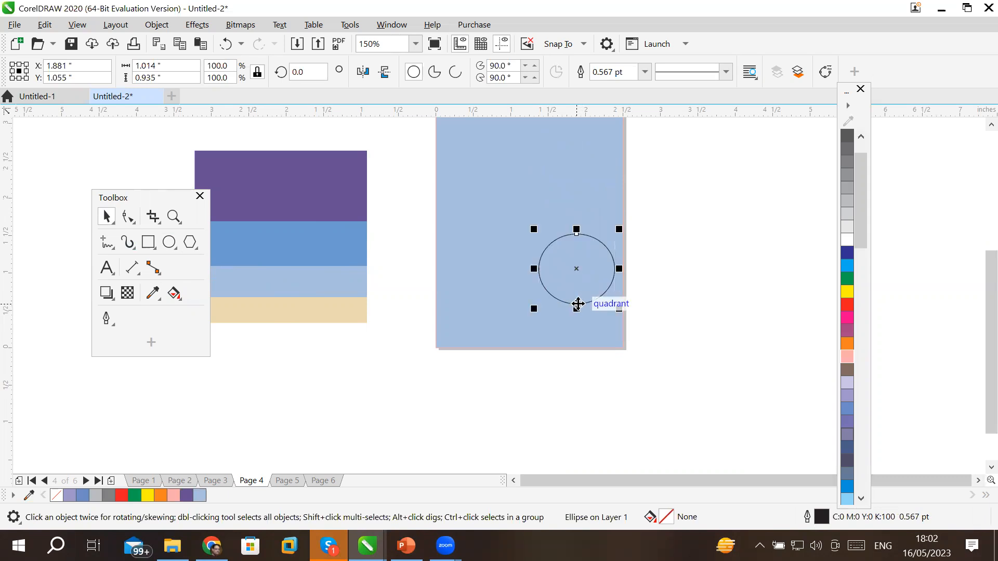
drag(579, 224, 575, 314)
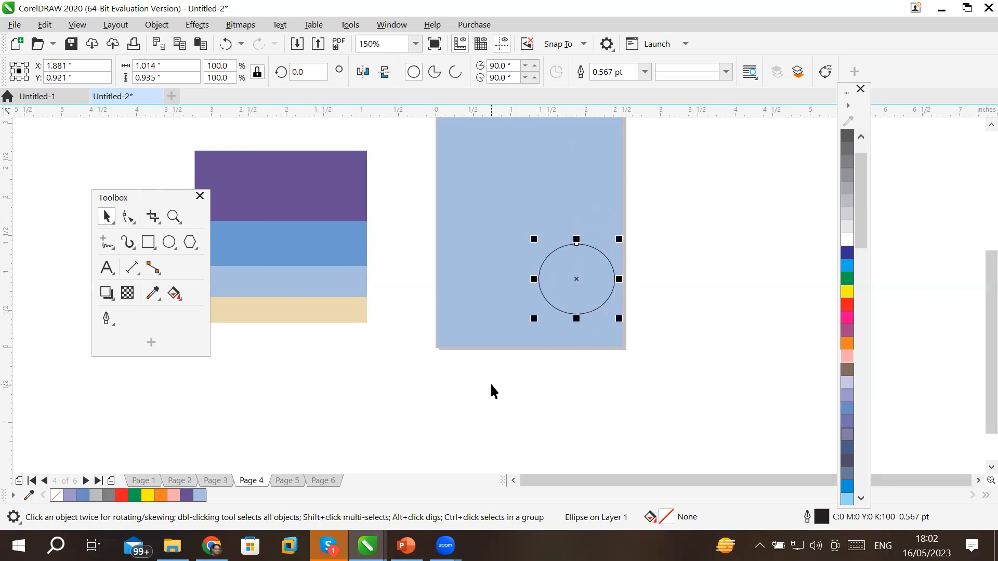
Leave a duplicate of the circle just above the original.
right_click(489, 431)
key(Escape)
mouse_move(541, 283)
mouse_down()
mouse_move(539, 191)
mouse_move(535, 281)
mouse_up()
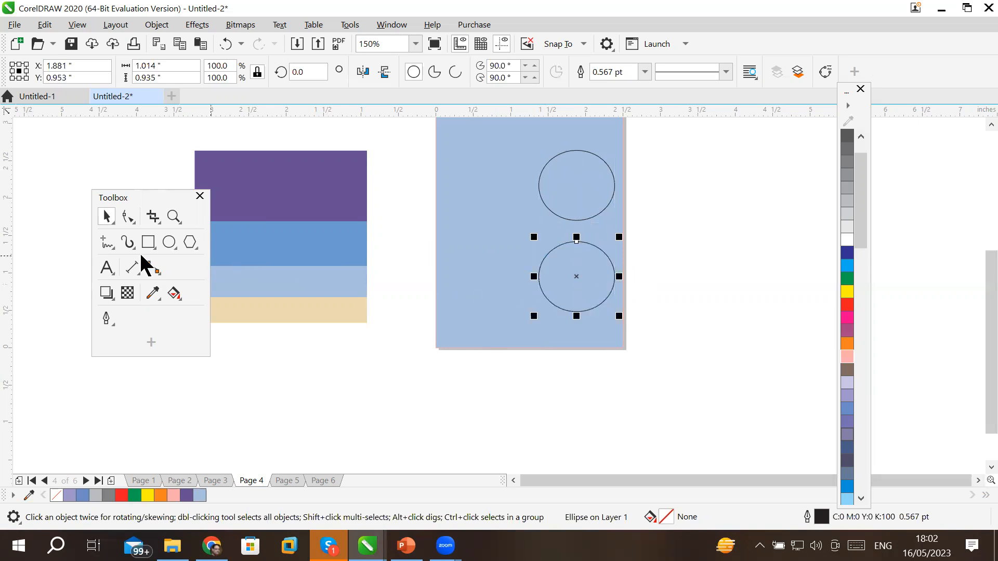
Fill the top circle with the palette's purple using the Color Eyedropper.
click(153, 293)
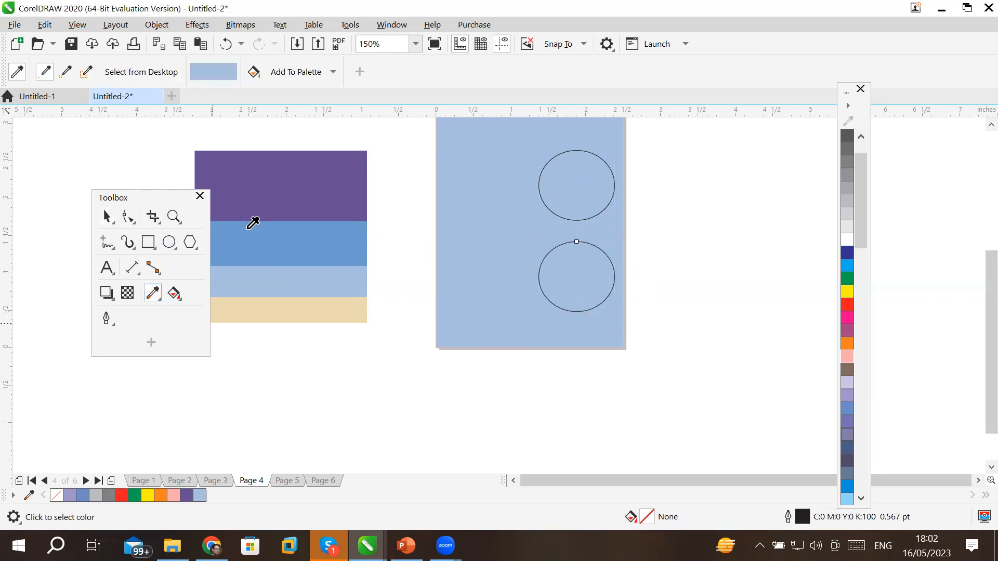
click(290, 170)
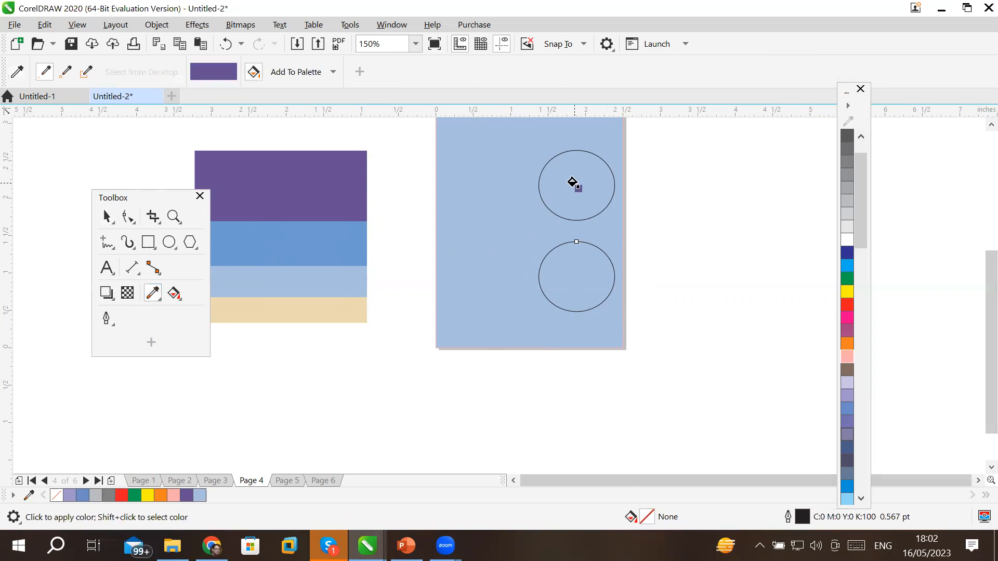
click(572, 183)
Fill the lower circle with the palette's beige, then deselect everything.
click(20, 71)
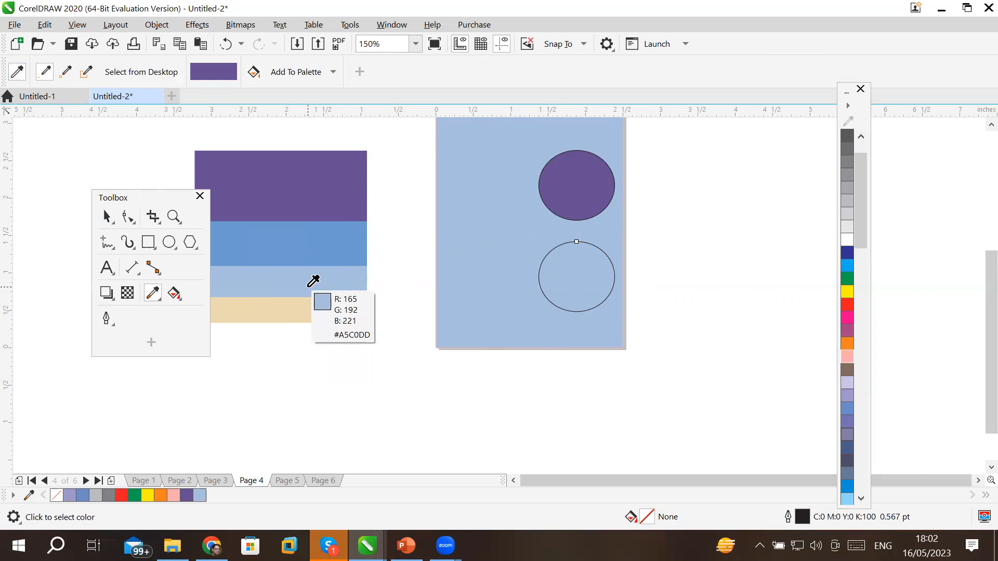
click(314, 310)
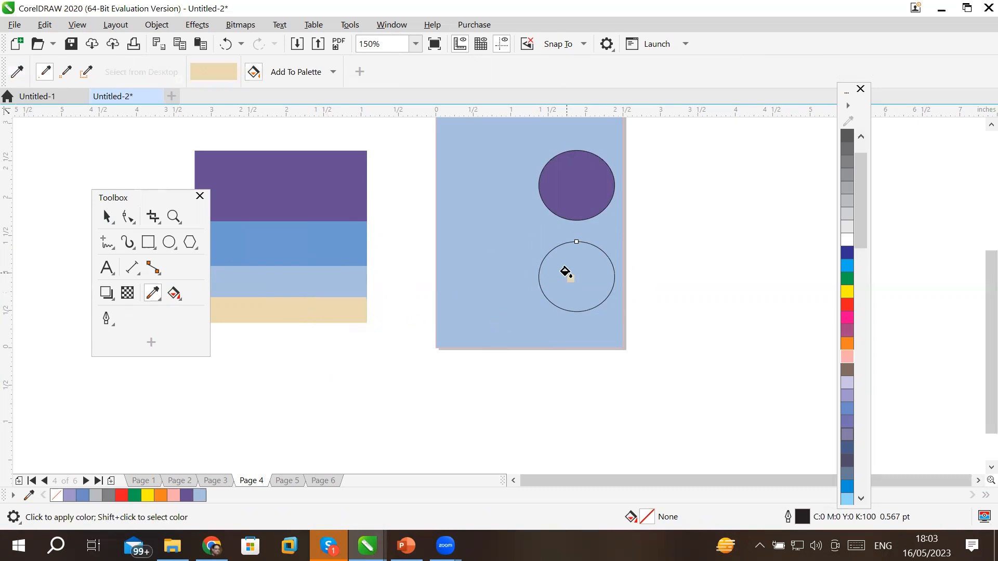
click(564, 271)
click(104, 217)
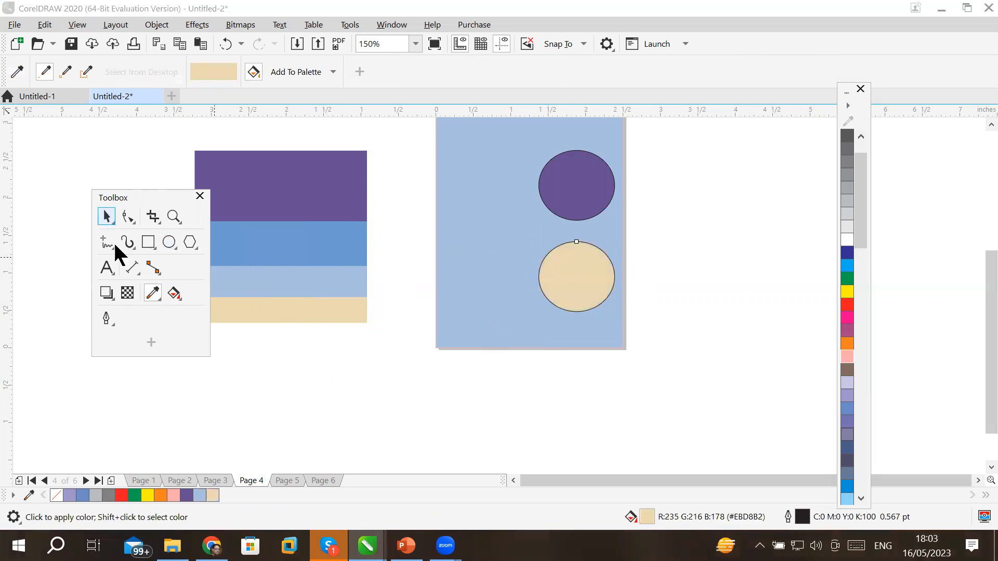
click(298, 407)
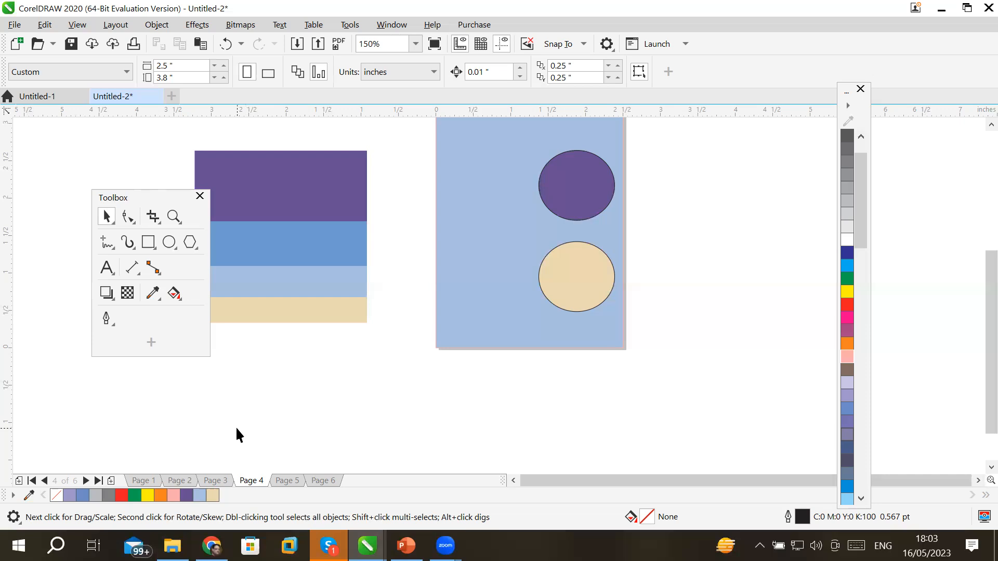
Review Pages 1 through 4 of the document.
click(140, 482)
click(172, 482)
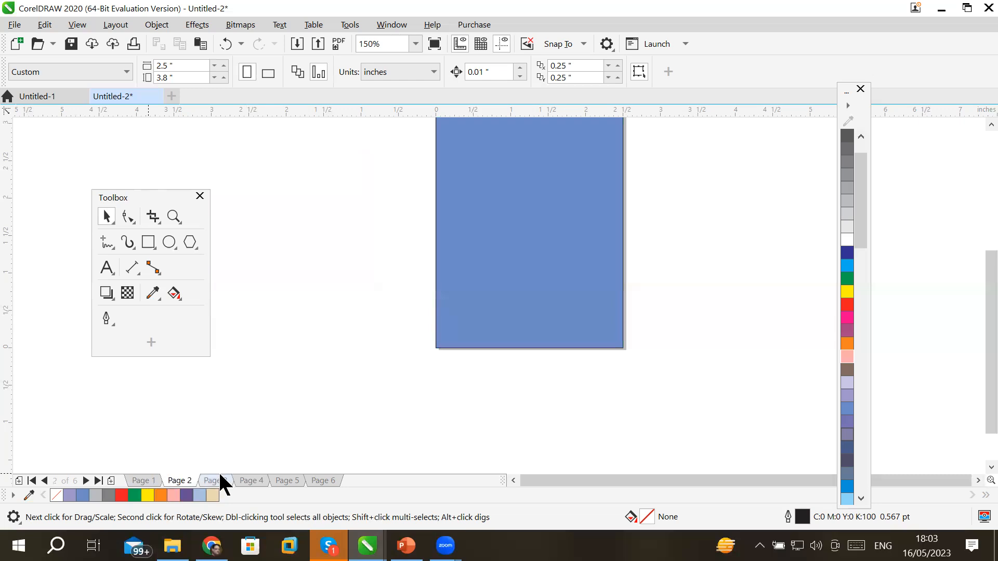
click(223, 482)
click(251, 482)
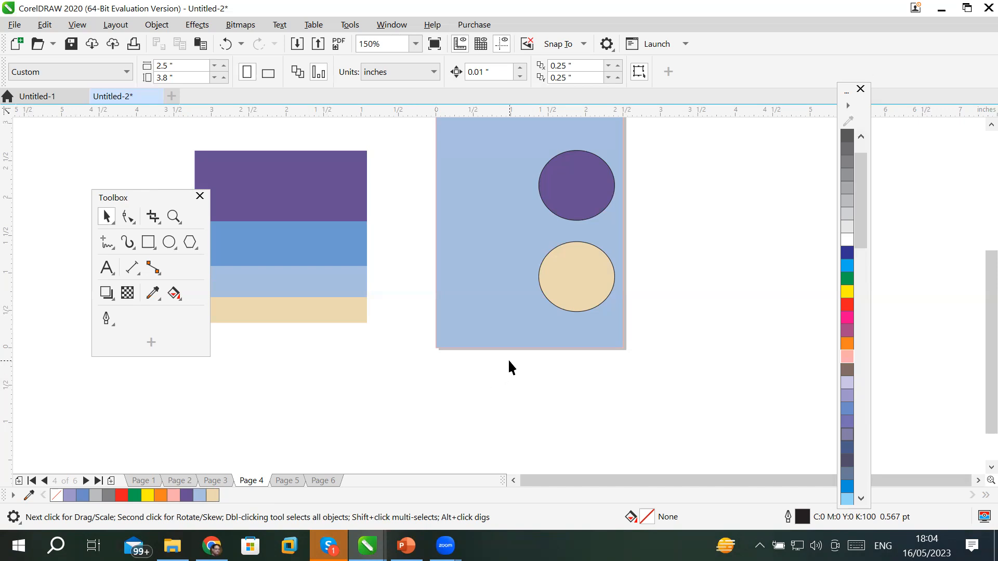
On Page 1, drag the lavender frame off the page and delete it.
click(150, 481)
click(173, 480)
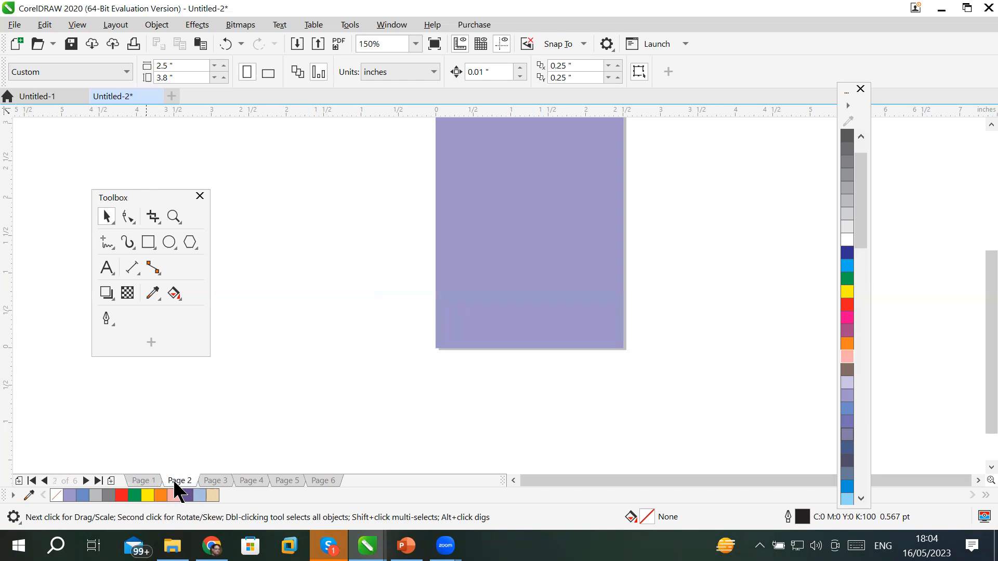
click(143, 484)
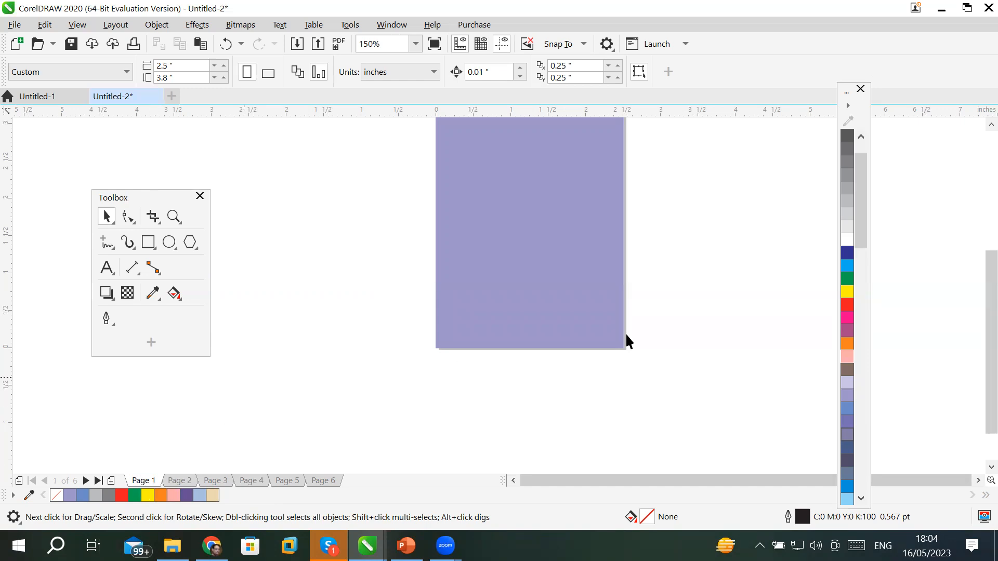
scroll(975, 124, up, 2)
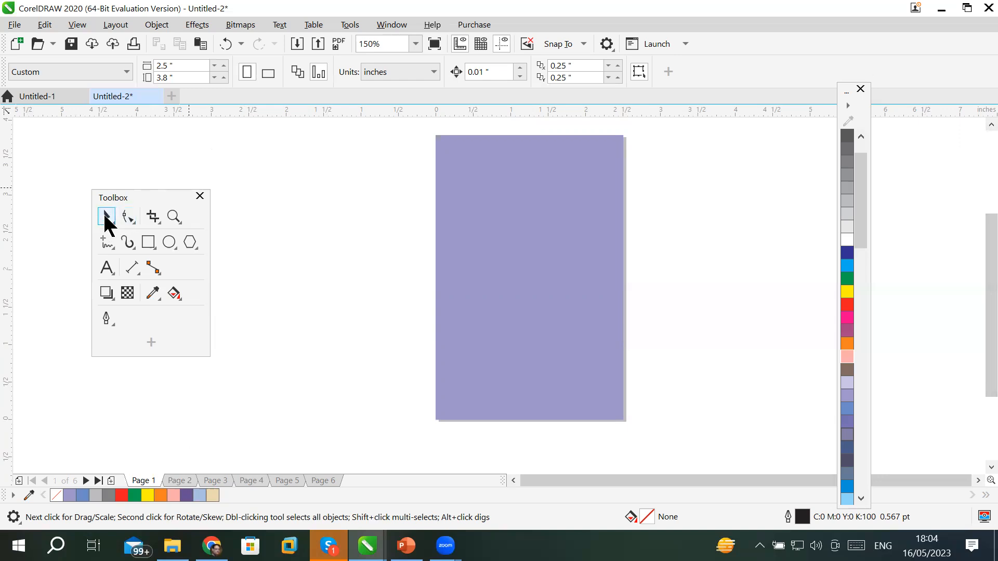
drag(526, 228, 353, 287)
key(Delete)
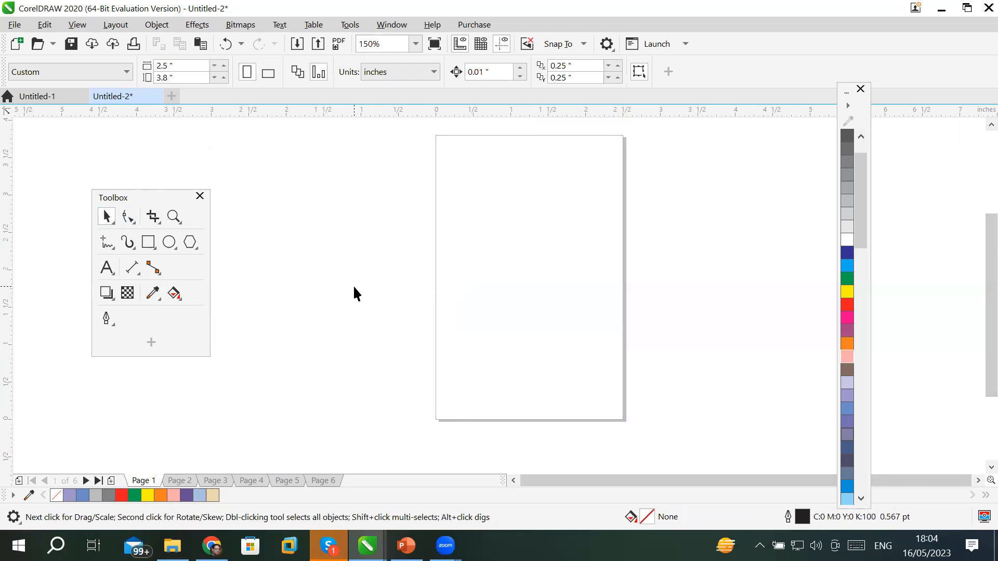
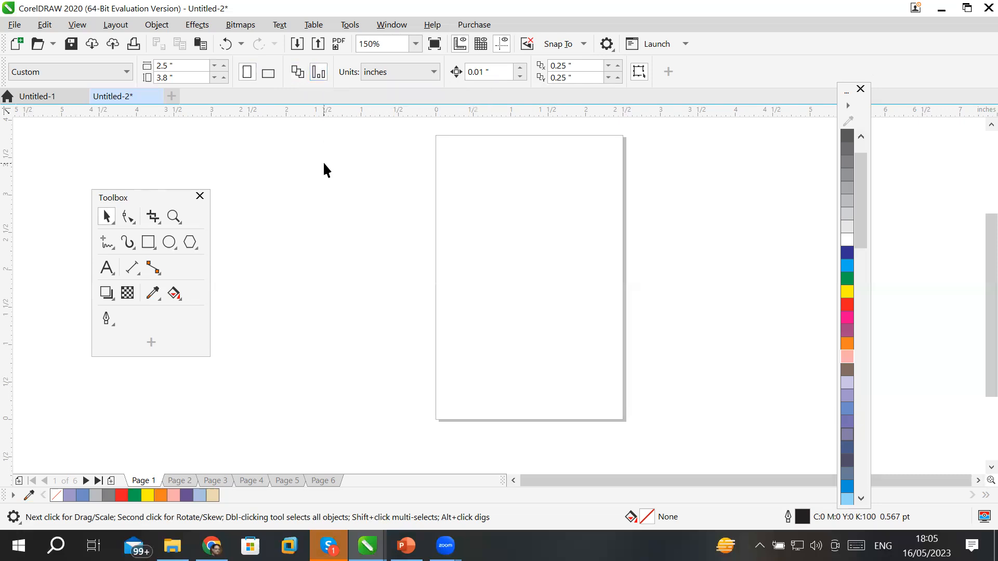
Set Page 1 to landscape orientation, then move to Page 2.
click(271, 66)
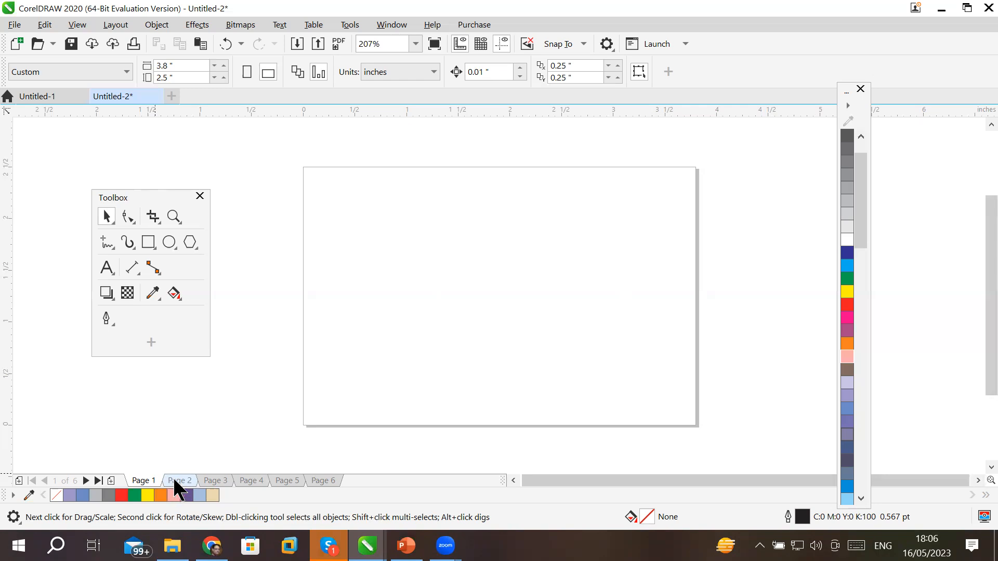
click(173, 481)
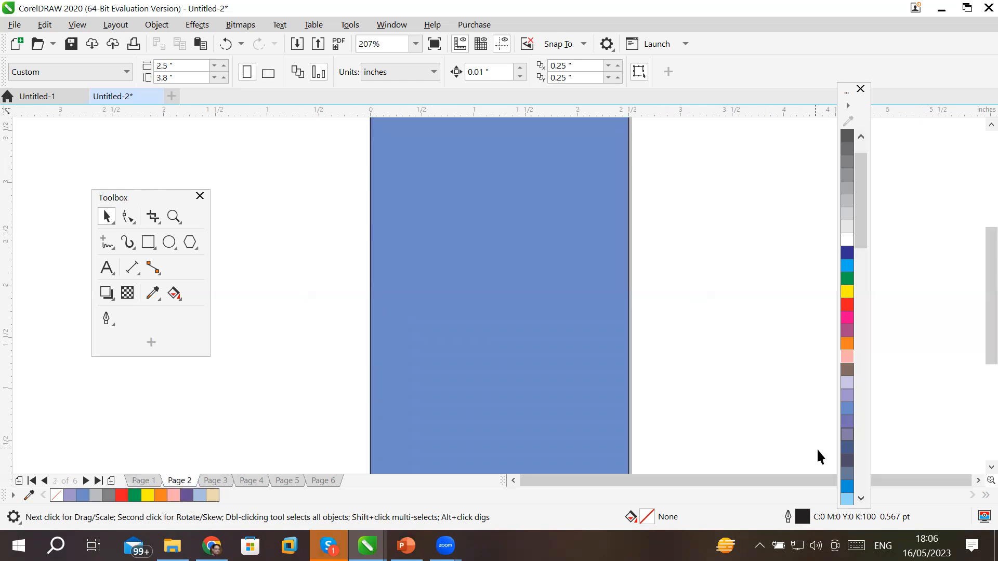
Switch Page 2 to landscape orientation.
scroll(744, 395, down, 1)
scroll(772, 396, up, 1)
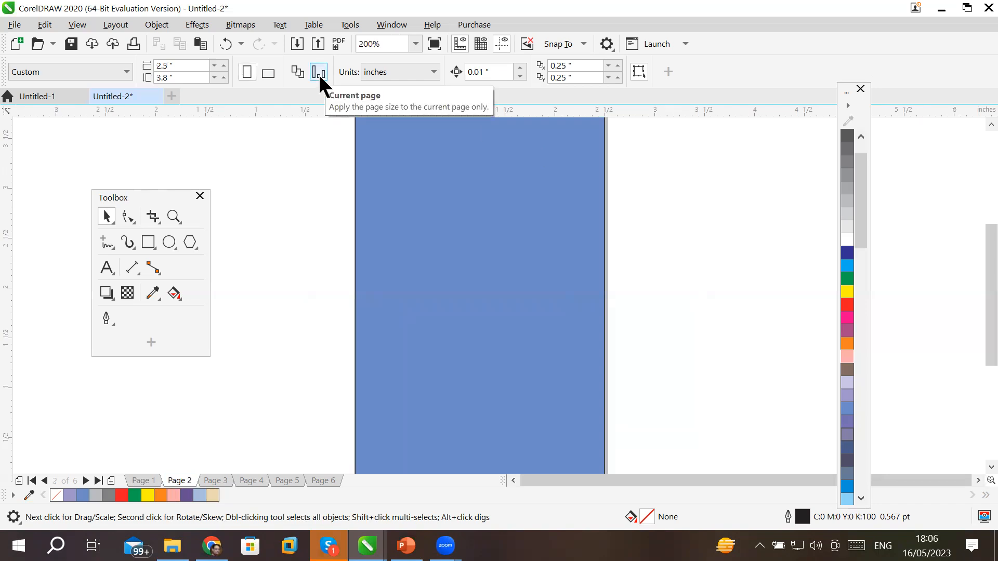
click(268, 73)
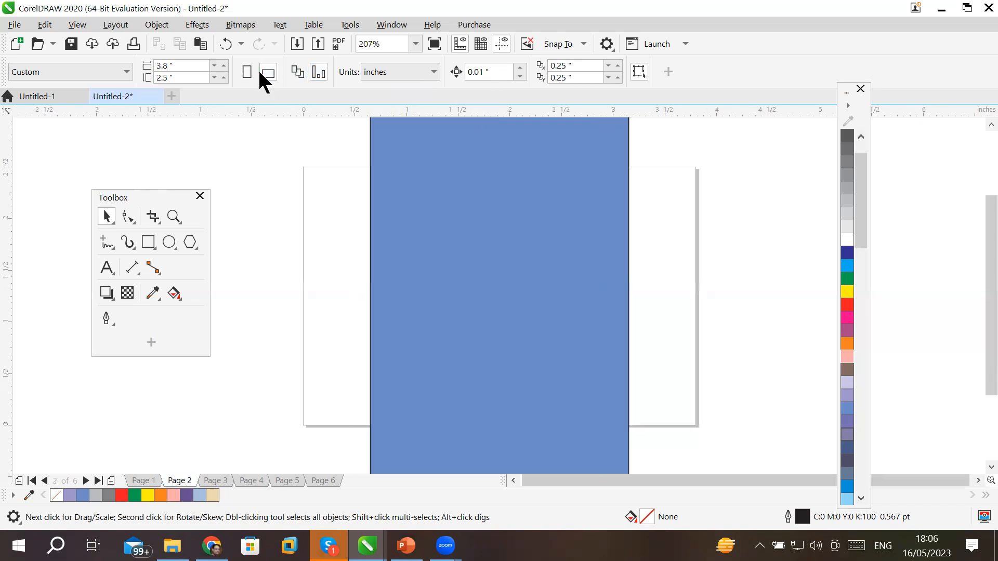
Select the blue rectangle, try rotating it, then delete it.
click(457, 179)
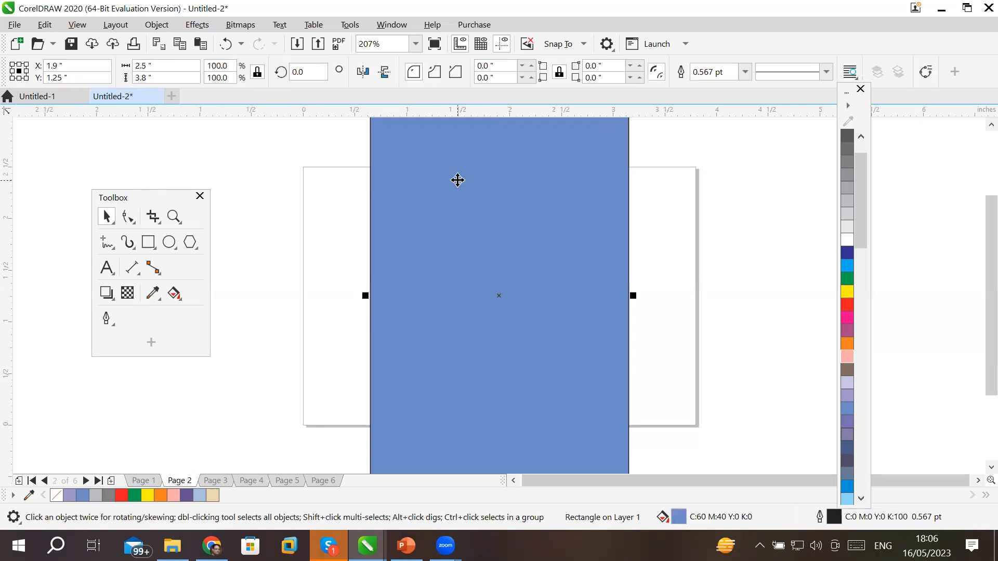
scroll(458, 180, down, 2)
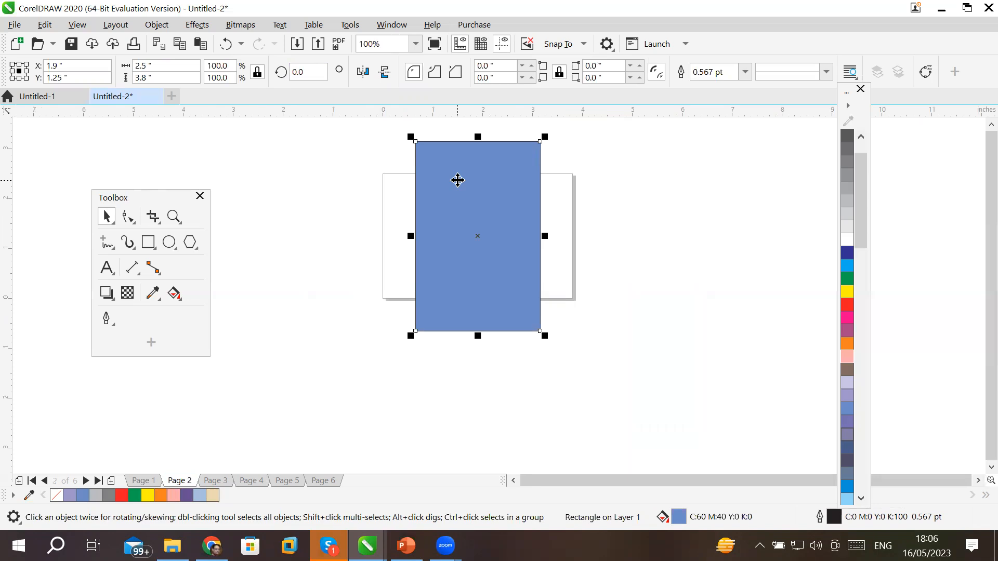
click(482, 201)
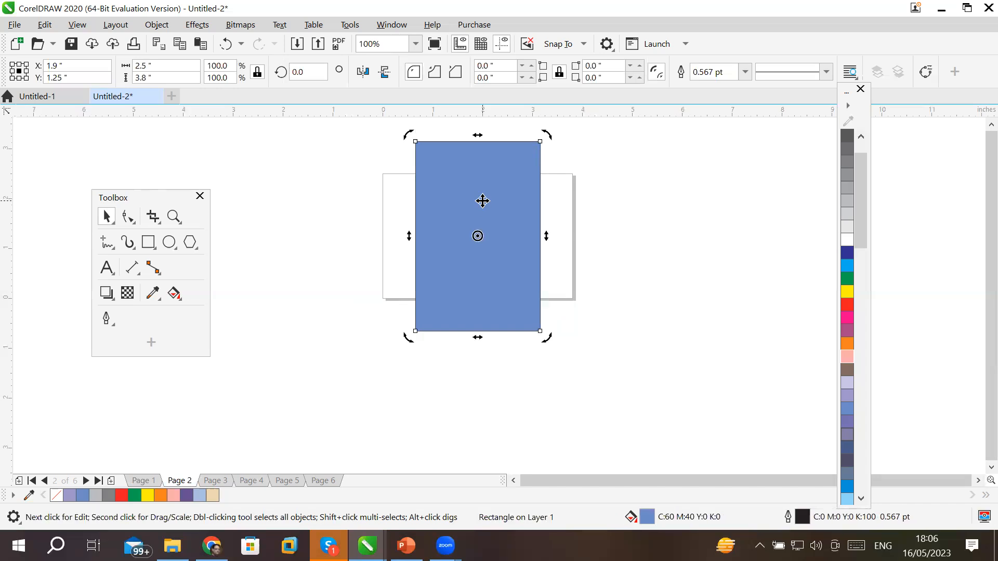
click(483, 204)
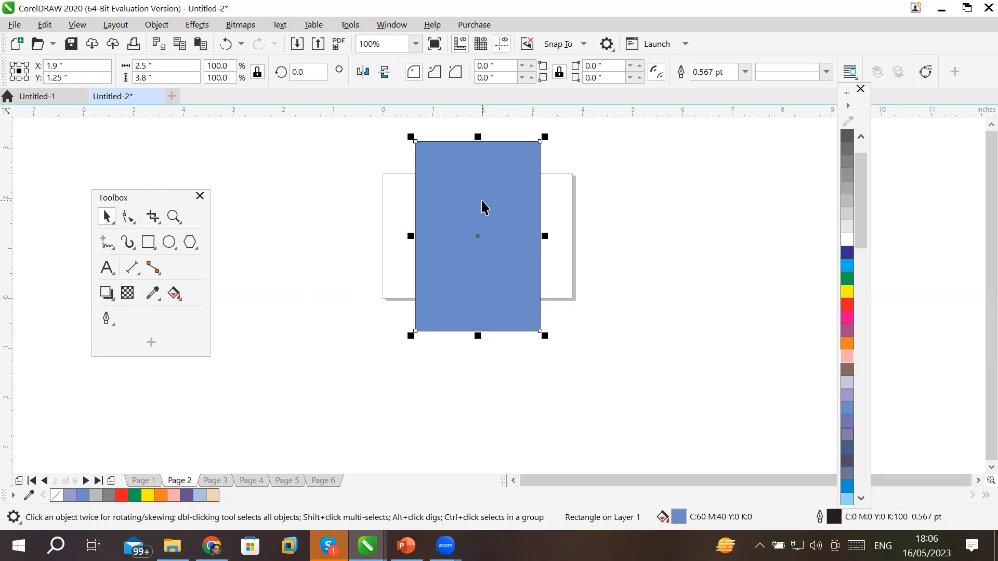
click(482, 201)
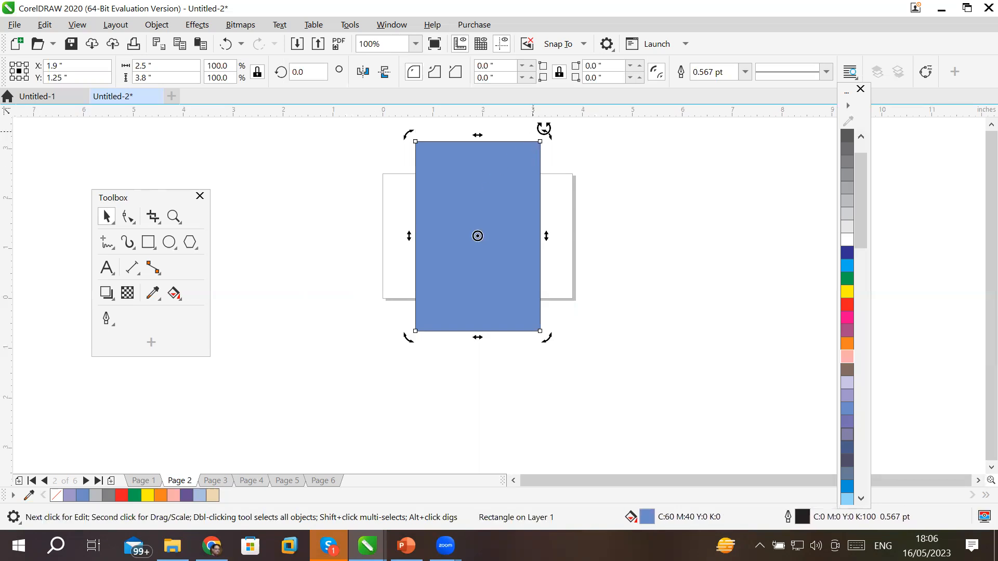
drag(544, 130, 568, 296)
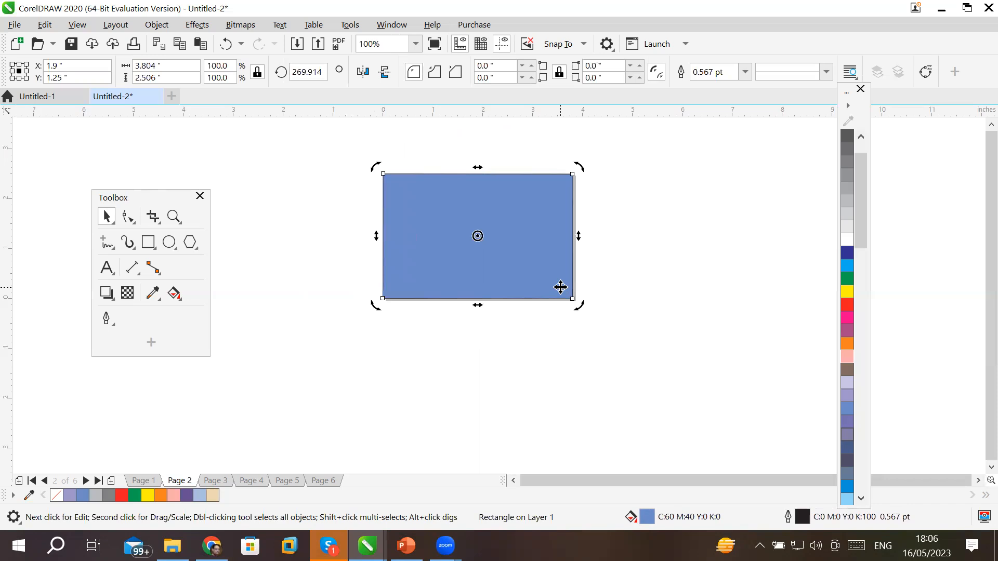
key(Delete)
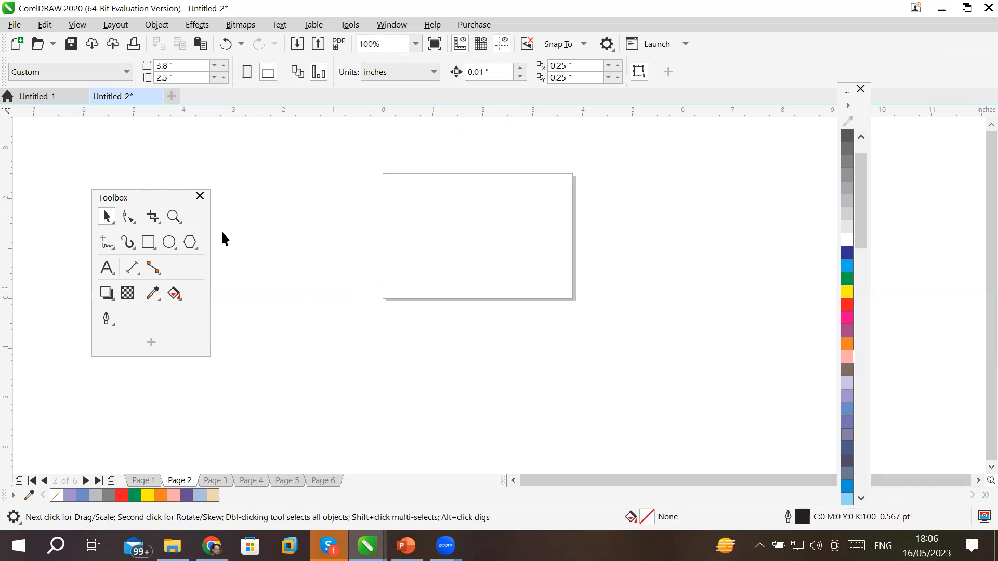
Add a page-sized rectangle on Page 2 and fill it with lavender.
double_click(149, 242)
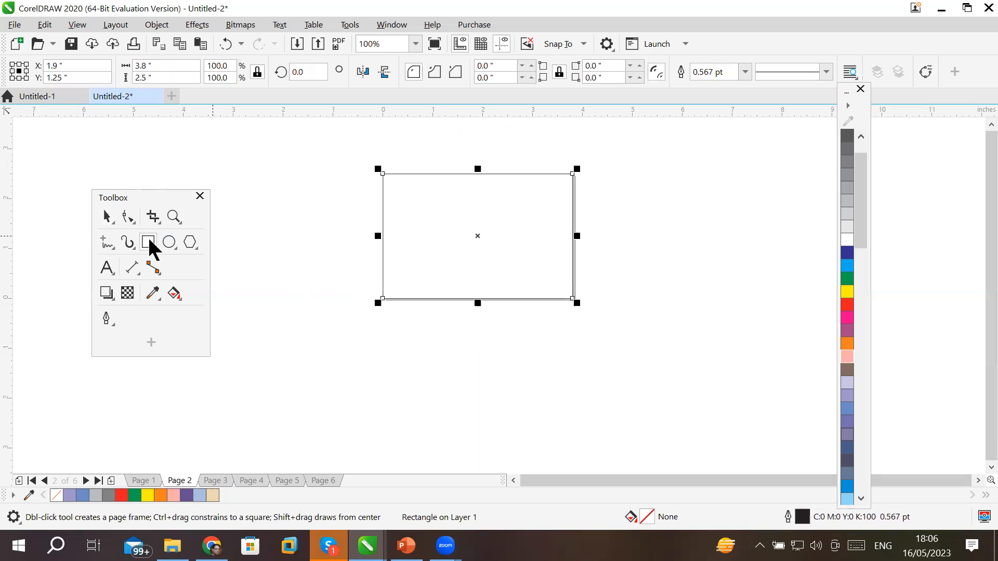
click(850, 398)
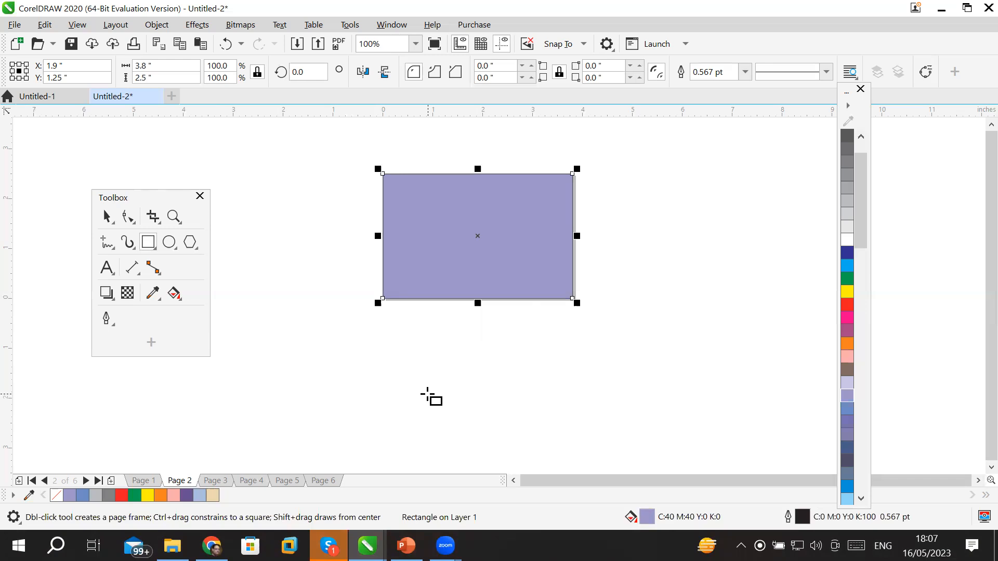
click(221, 481)
Cycle through the remaining pages and return to Page 1.
click(249, 480)
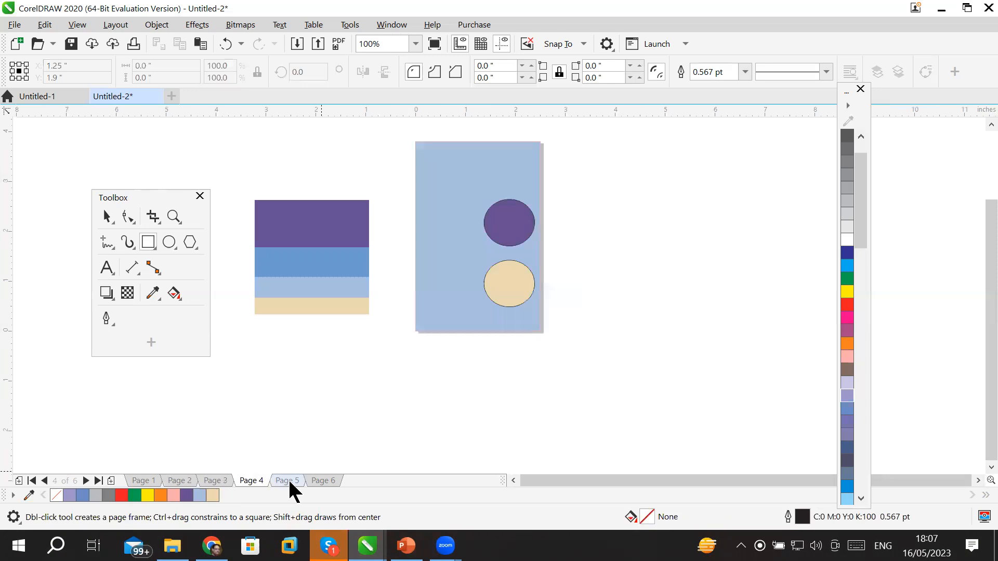
click(288, 480)
click(322, 480)
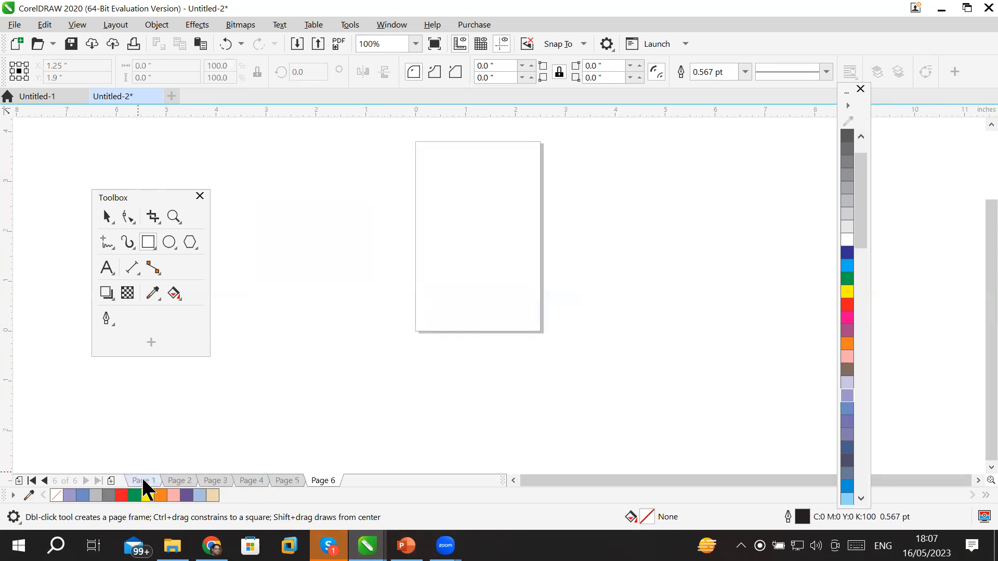
click(144, 481)
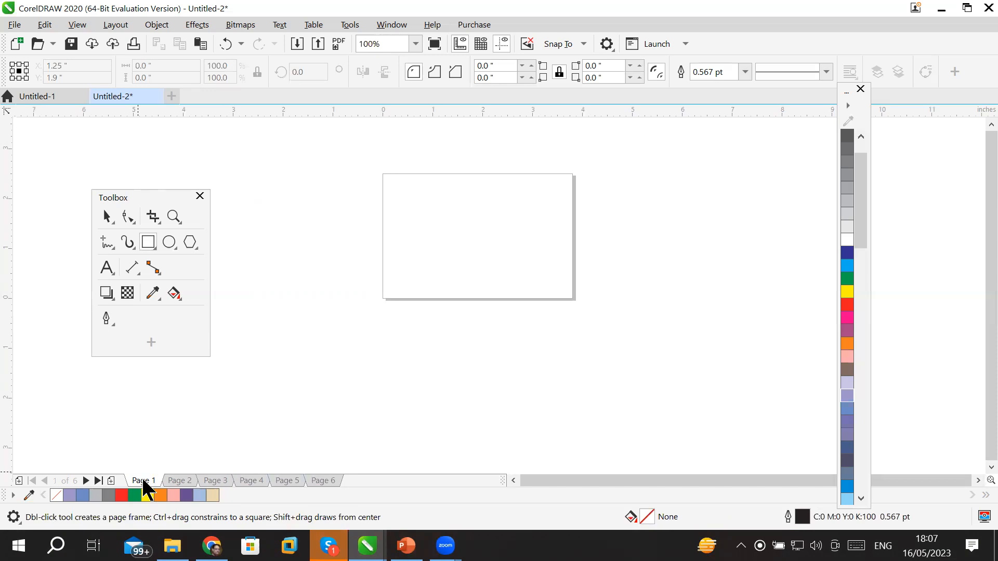
Cover Page 1 with a page-sized rectangle filled pink (C0 M40 Y20 K0).
double_click(148, 242)
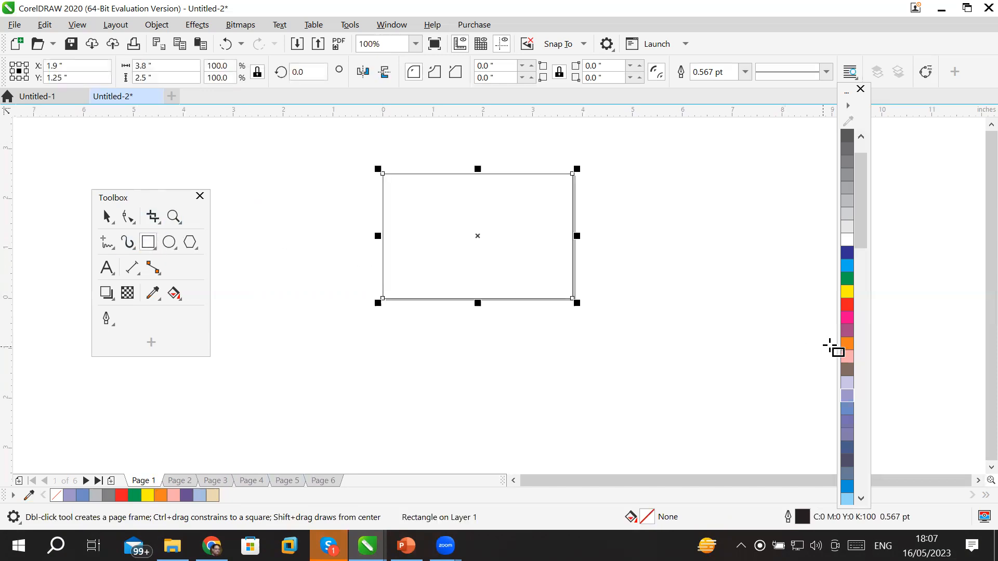
click(846, 358)
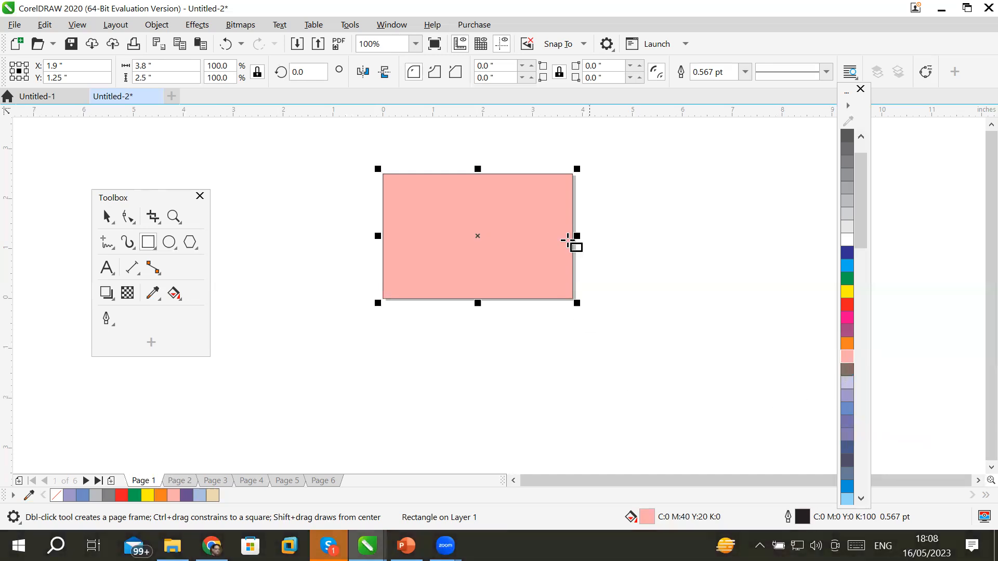
click(115, 25)
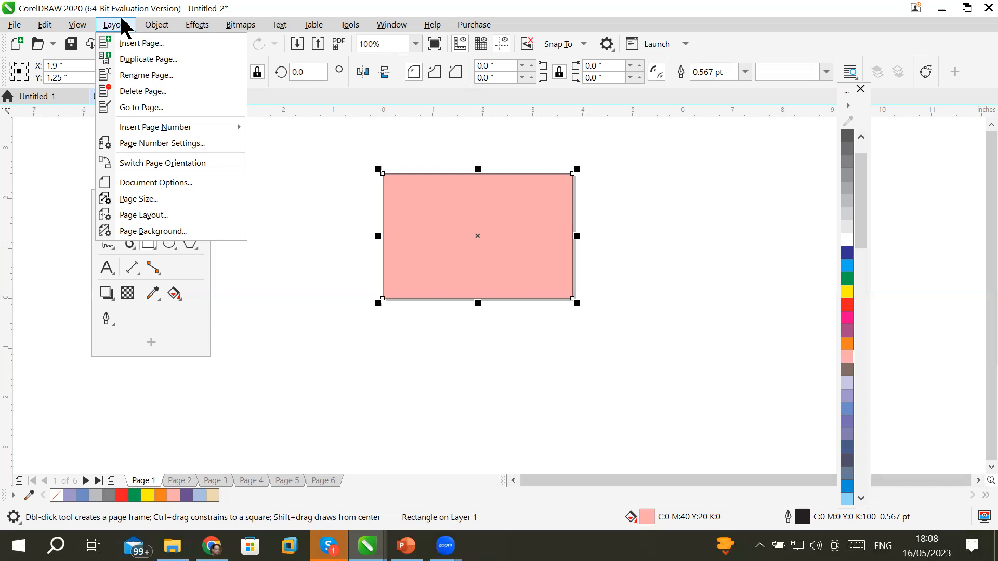
With the Pick tool, shift the pink rectangle up and to the right.
click(287, 254)
click(107, 217)
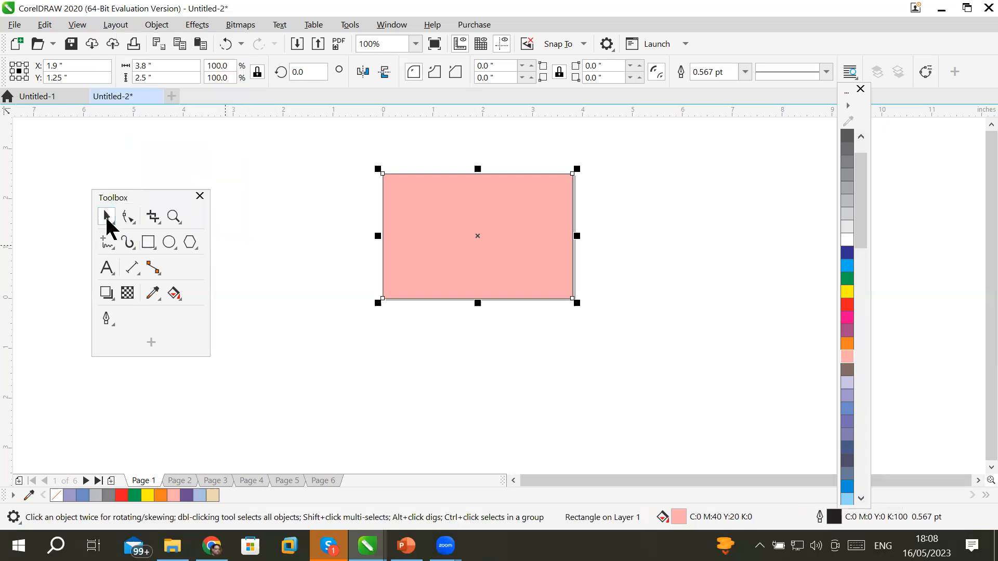
click(354, 330)
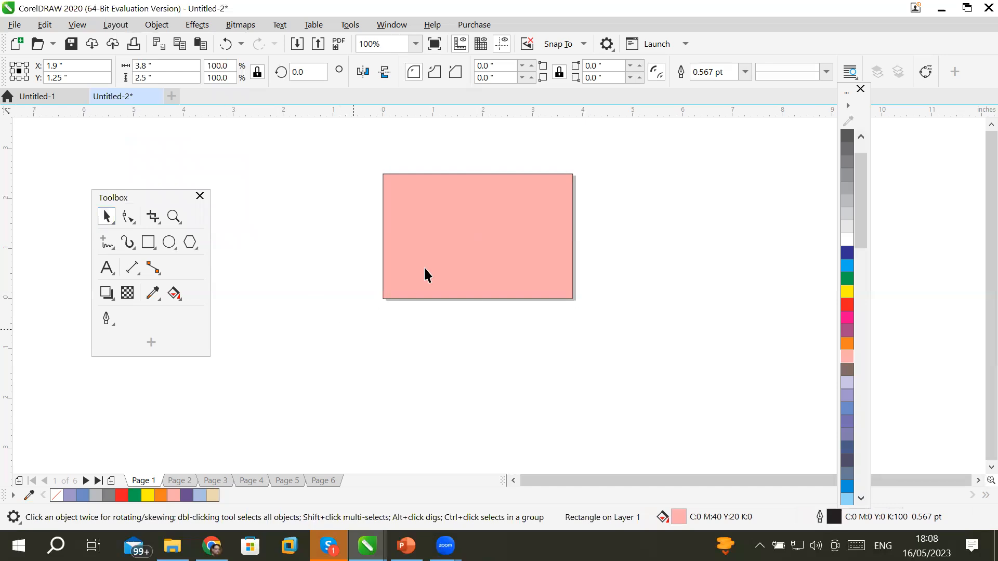
click(451, 250)
drag(451, 251, 532, 275)
Rotate the pink rectangle diagonally, leaving it tilted about 2.4°.
click(558, 261)
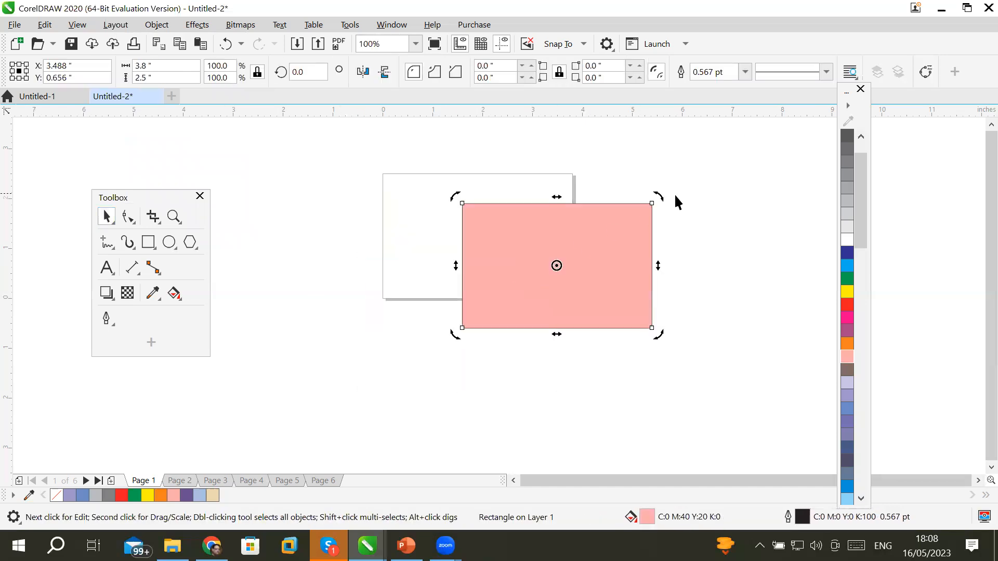
drag(657, 197, 674, 285)
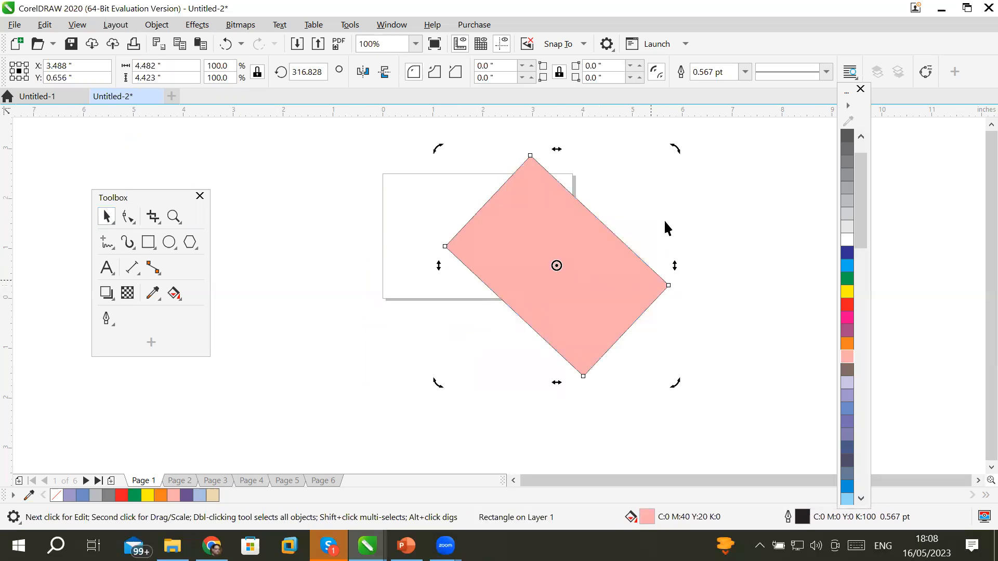
drag(436, 148, 403, 266)
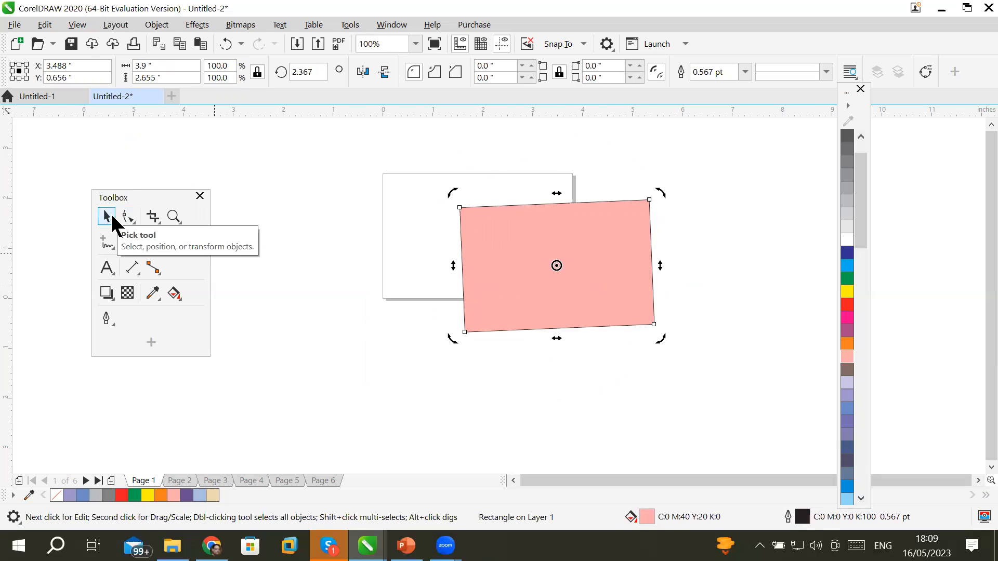
Undo the pink rectangle's two rotations and its move, restoring it level over the page.
click(45, 25)
click(44, 24)
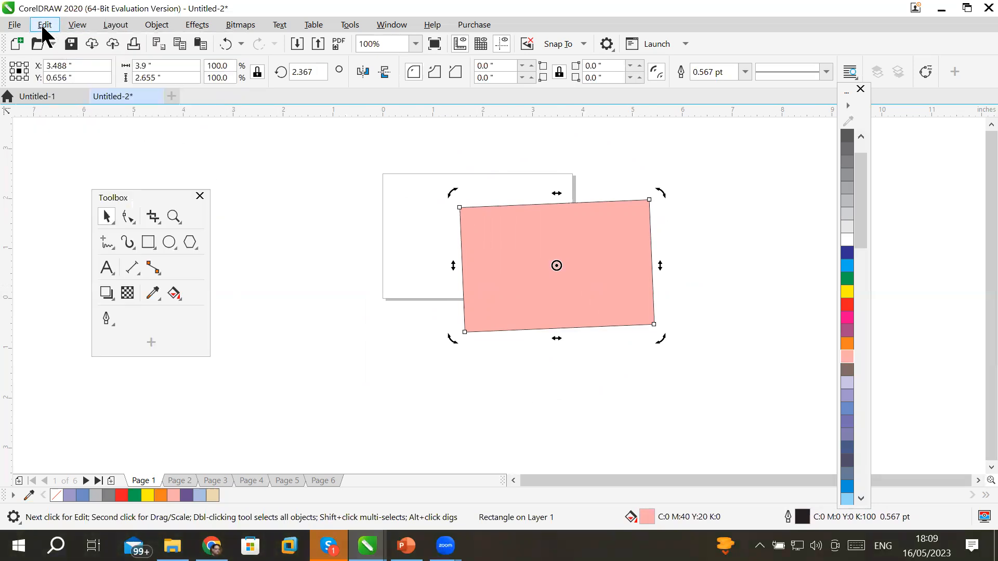
click(45, 24)
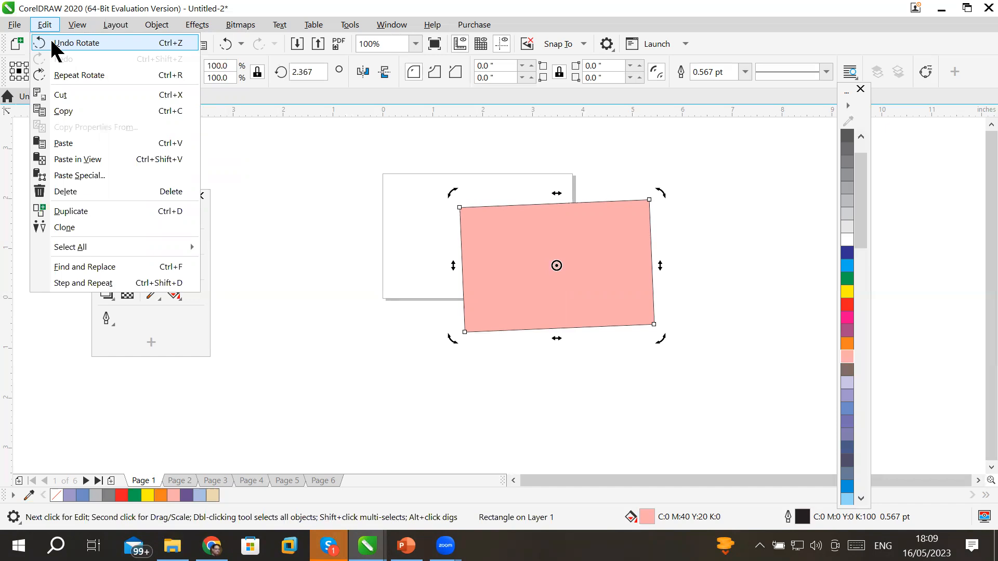
click(53, 44)
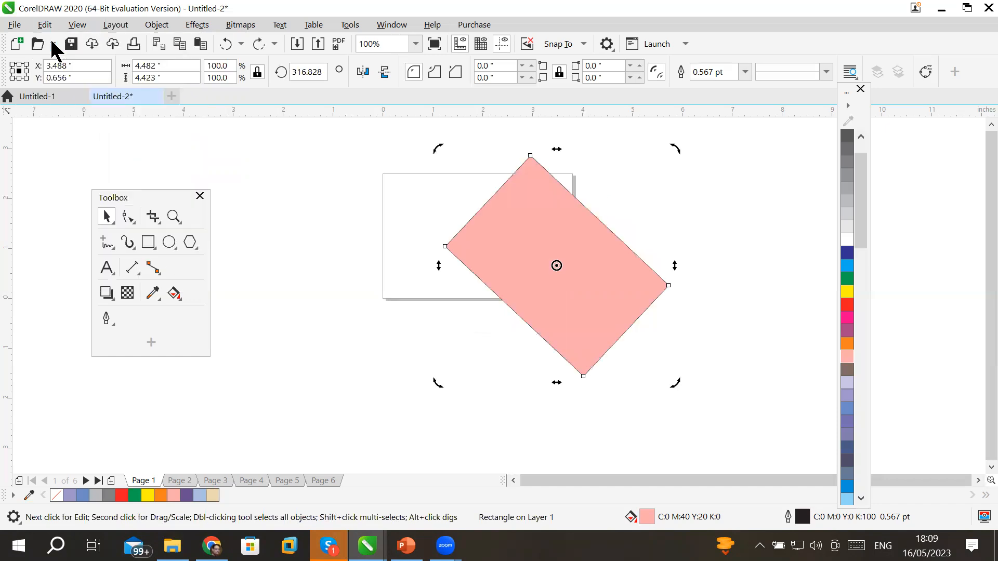
click(45, 25)
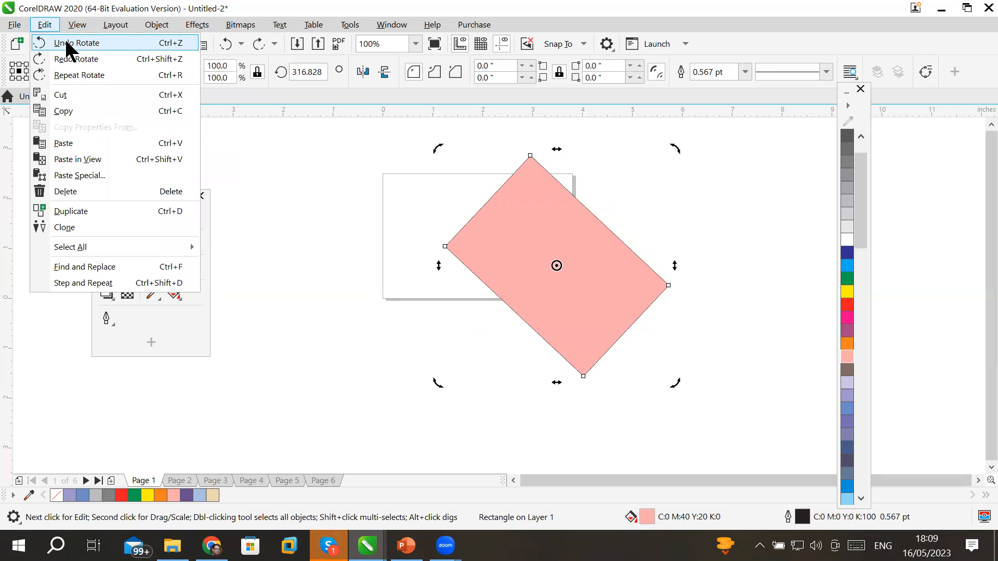
click(64, 37)
click(53, 23)
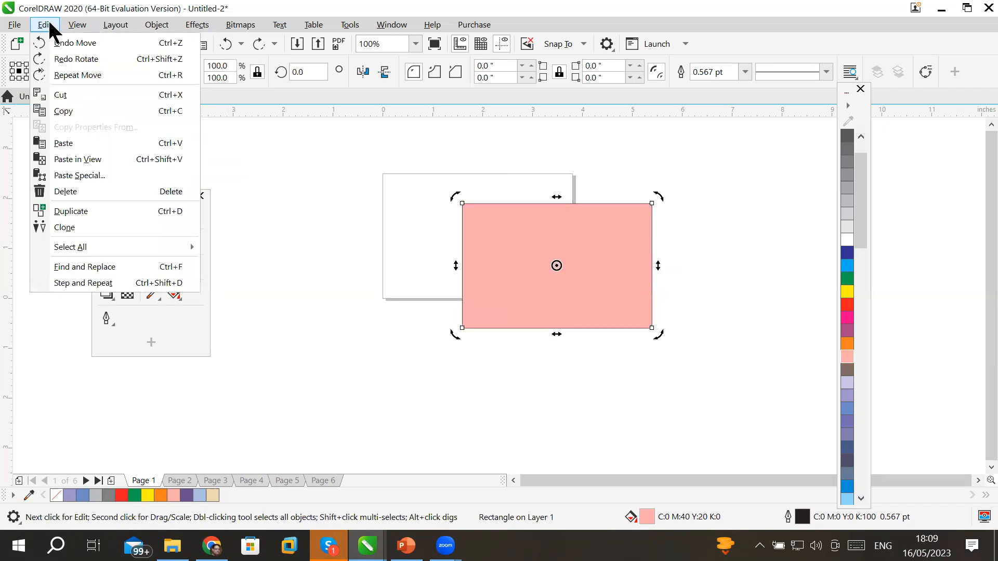
click(70, 43)
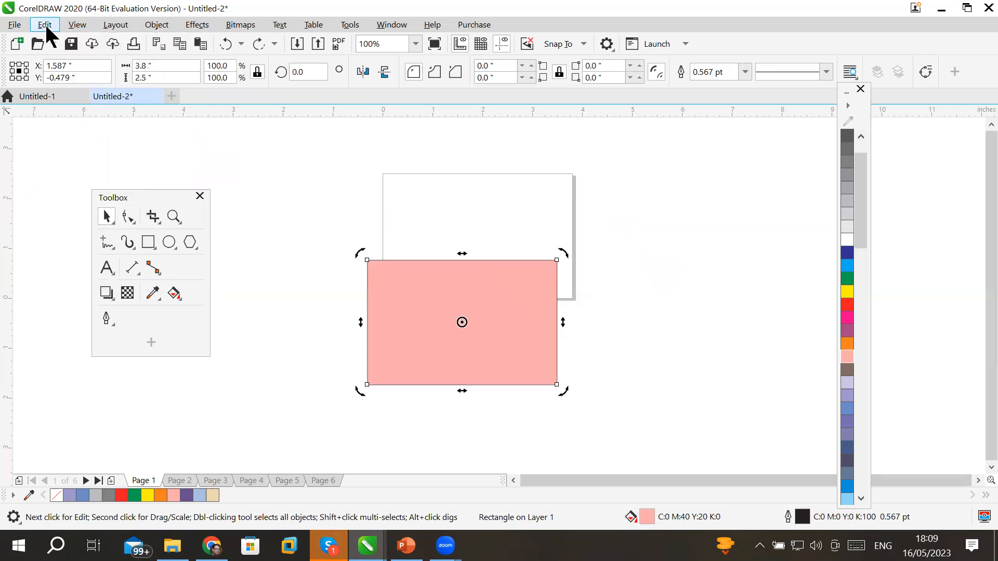
click(45, 25)
click(65, 42)
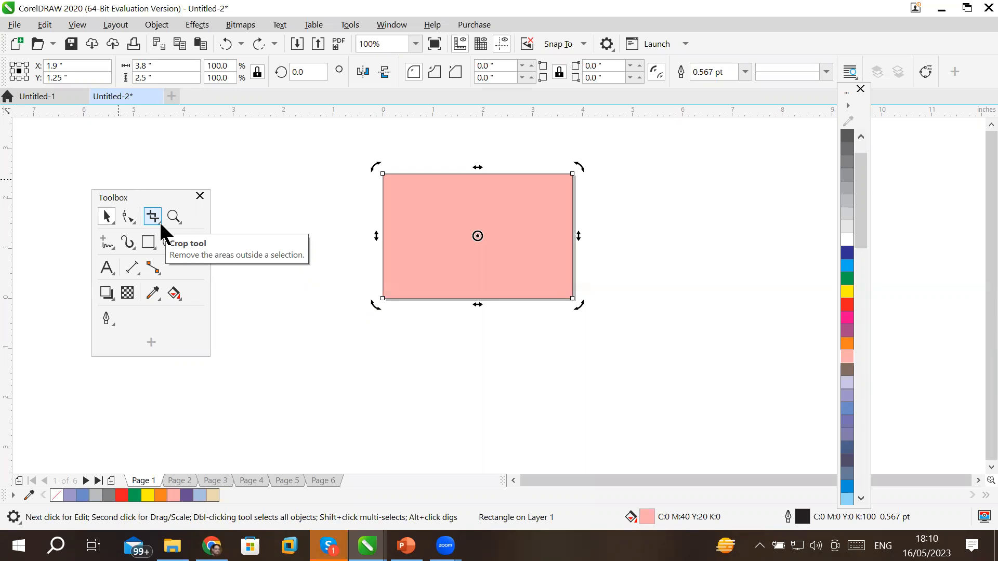
click(37, 27)
click(37, 30)
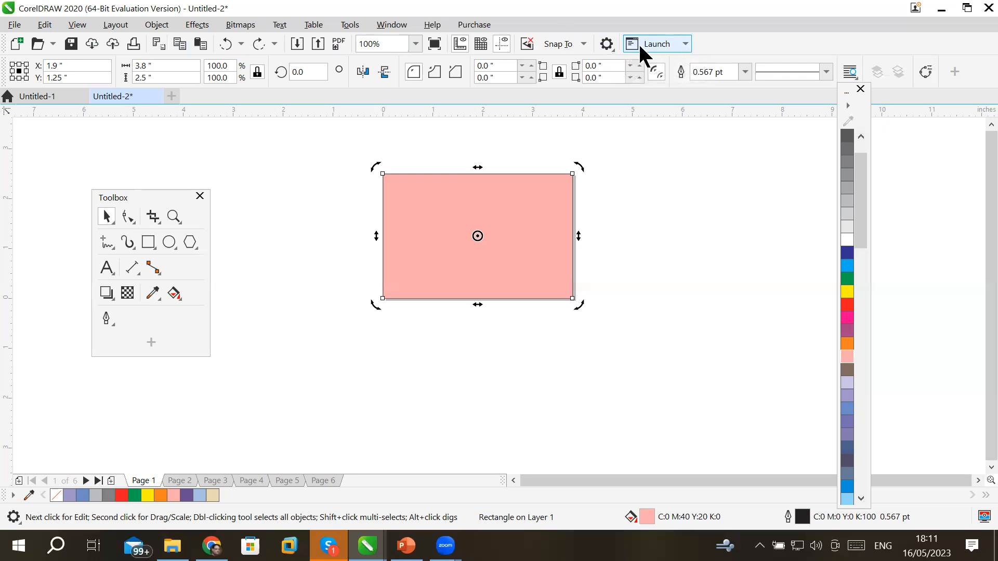
Lower the Regular undo levels from 150 to 1 in CorelDRAW's General options.
click(607, 45)
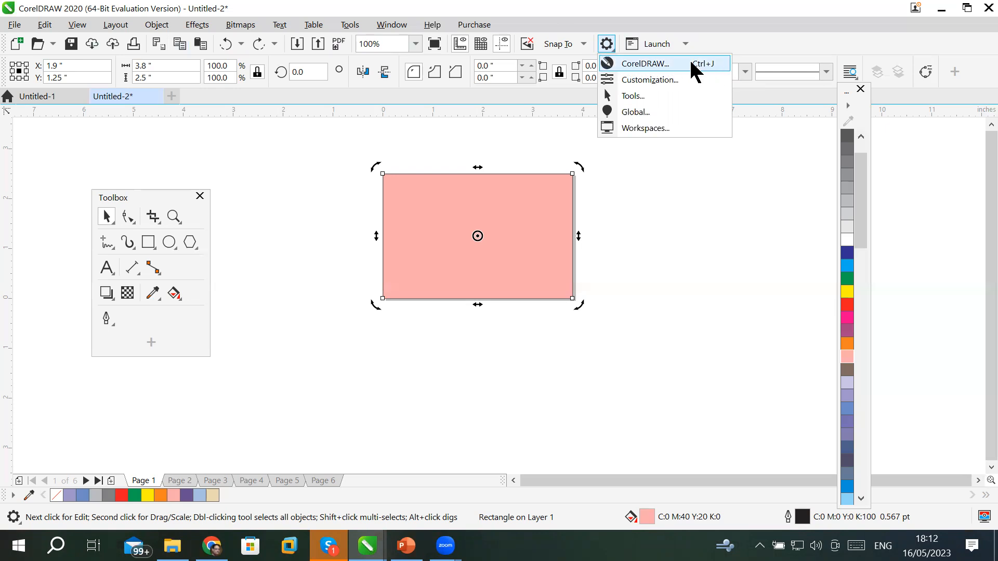
click(669, 63)
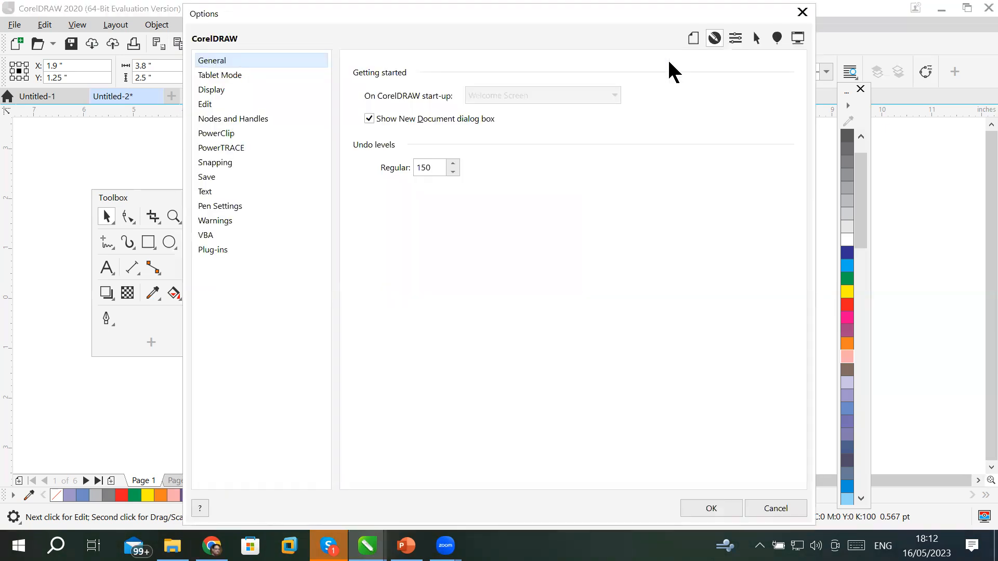
drag(431, 168, 482, 166)
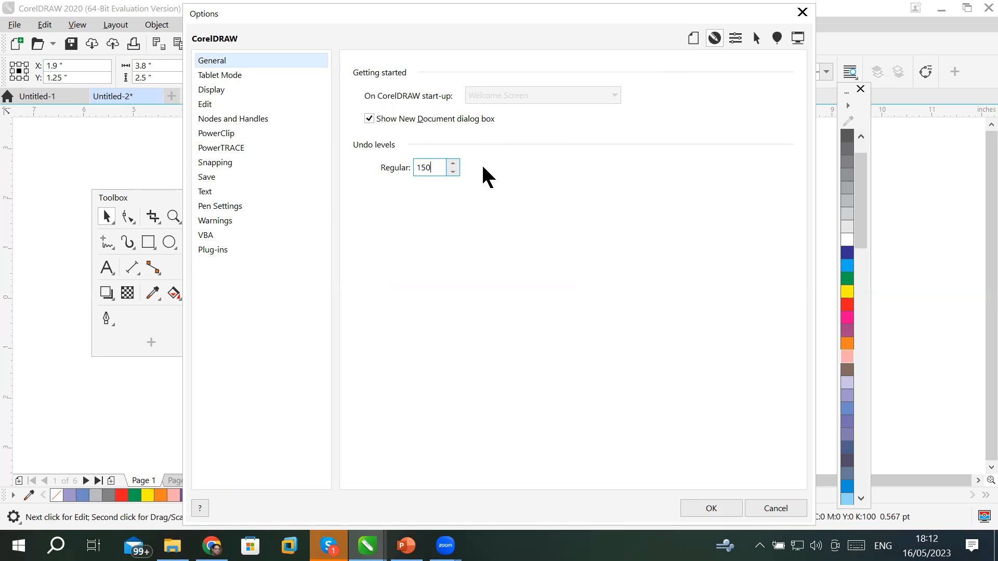
drag(441, 167, 383, 167)
text(1)
click(706, 508)
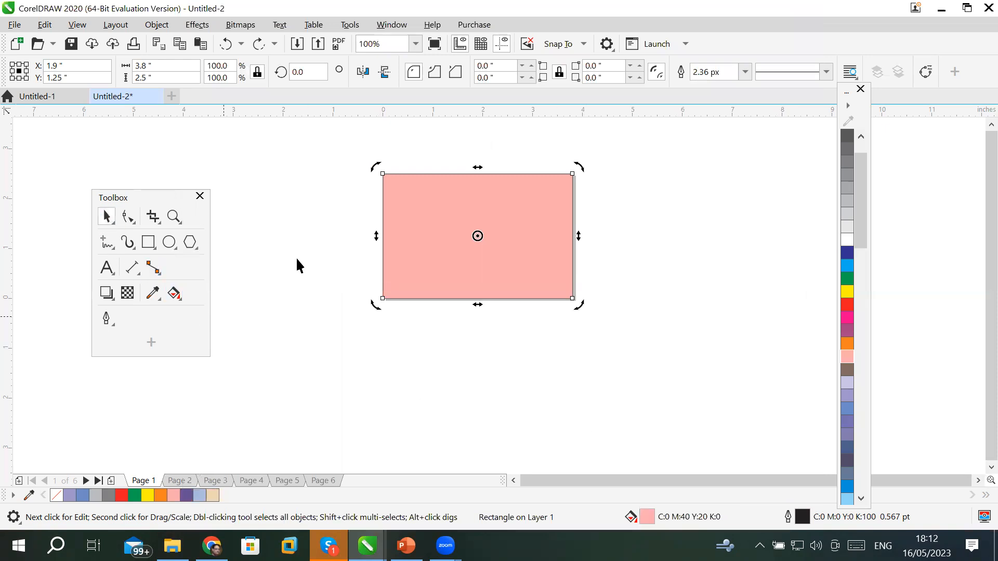
Shrink the pink rectangle to the page's lower part and draw a rectangle above it.
click(411, 241)
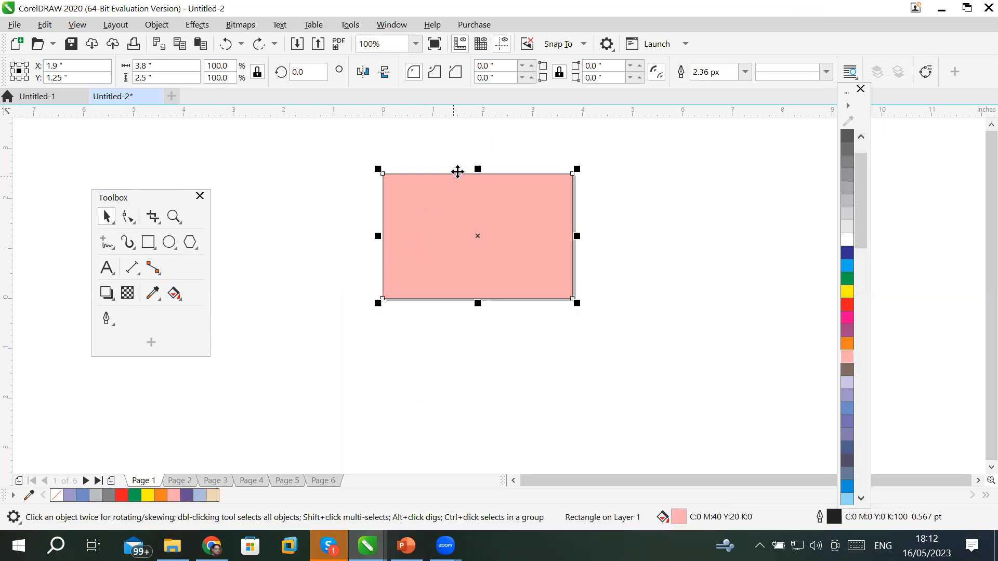
drag(479, 169, 483, 247)
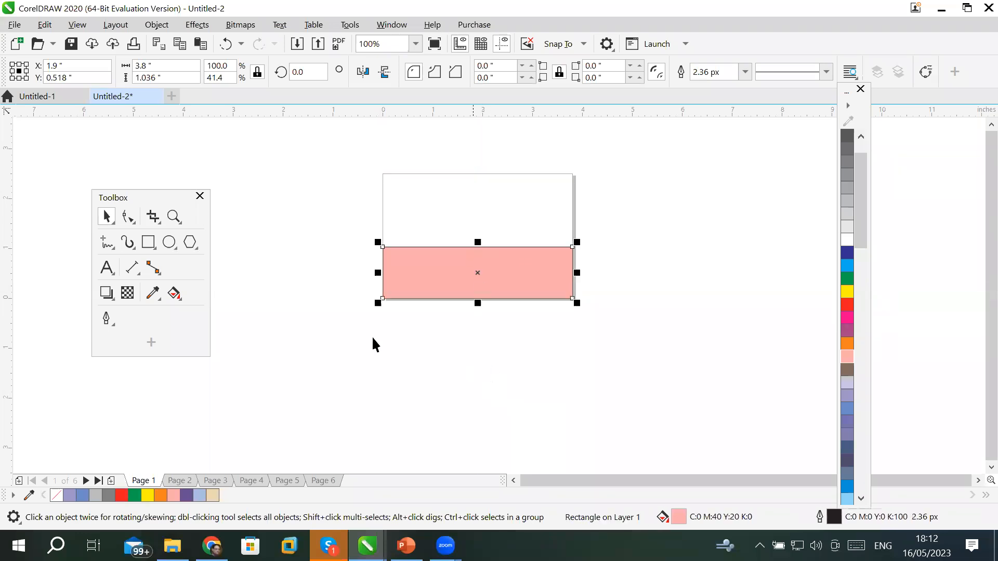
click(148, 243)
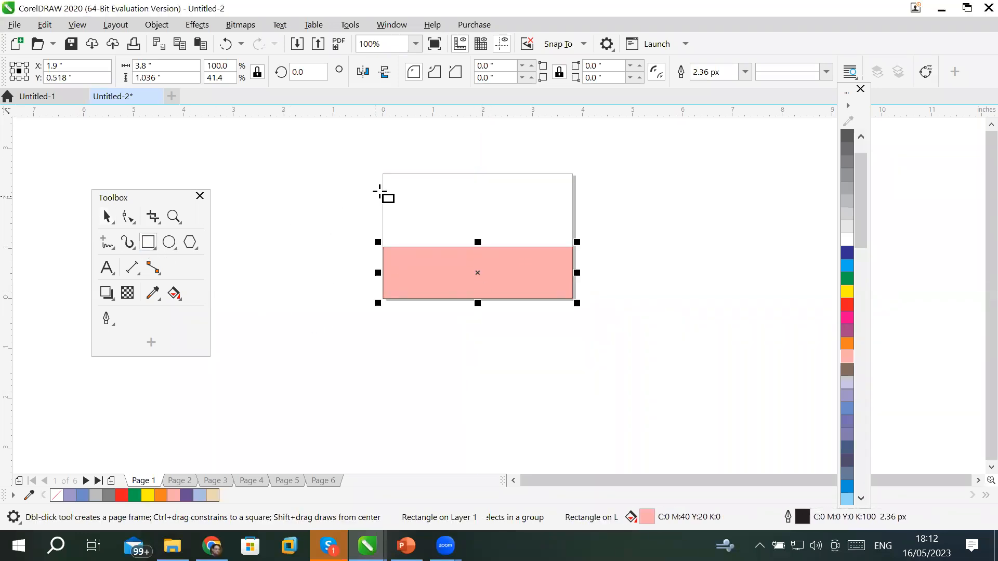
mouse_move(385, 174)
mouse_down()
mouse_move(419, 221)
mouse_move(570, 245)
mouse_up()
Fill the top rectangle orange (C0 M60 Y100 K0) and clear the selection.
click(847, 344)
click(106, 217)
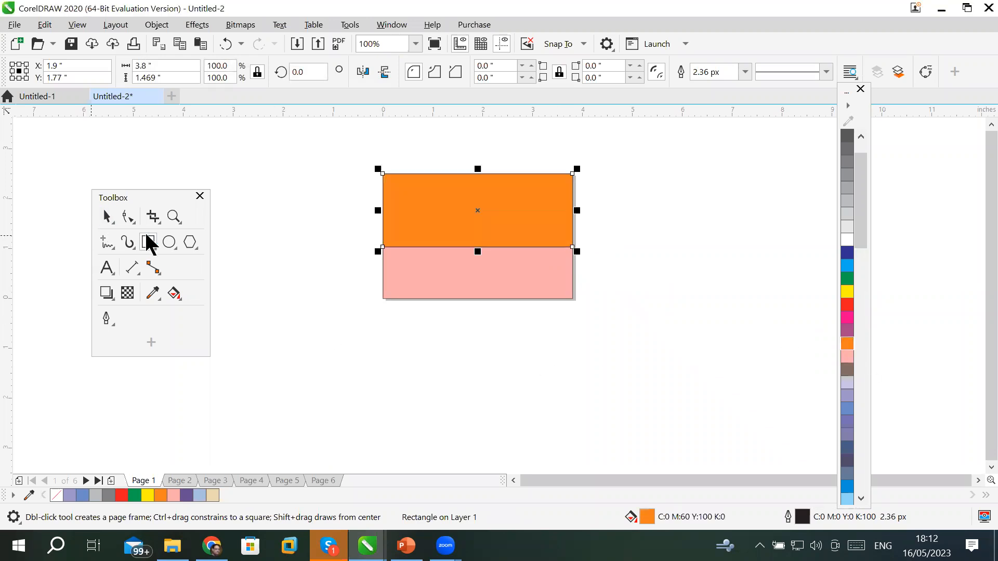
click(376, 360)
click(106, 269)
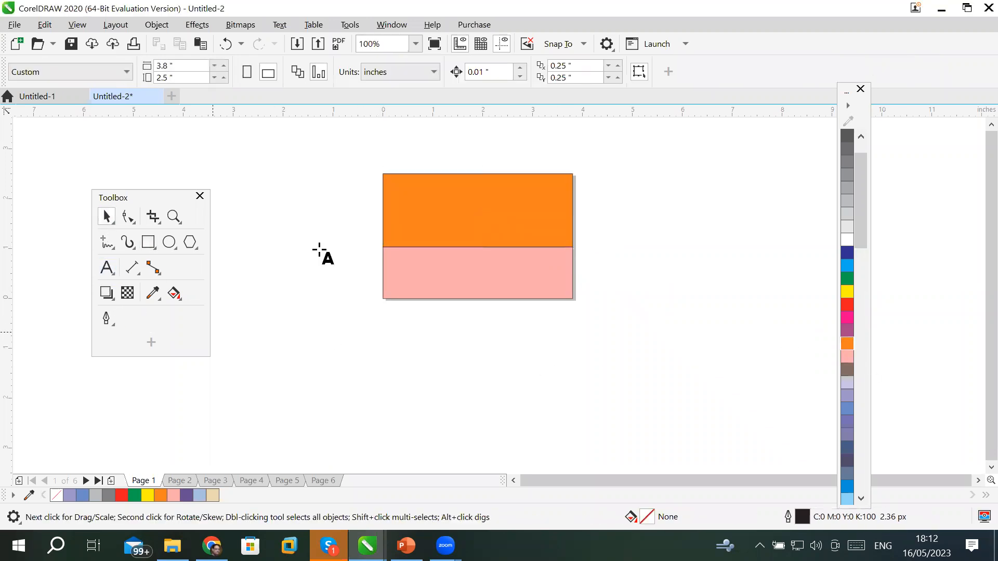
Type 'Feroz Sons' and 'lahore, pakistan' on two lines inside the orange band.
click(426, 197)
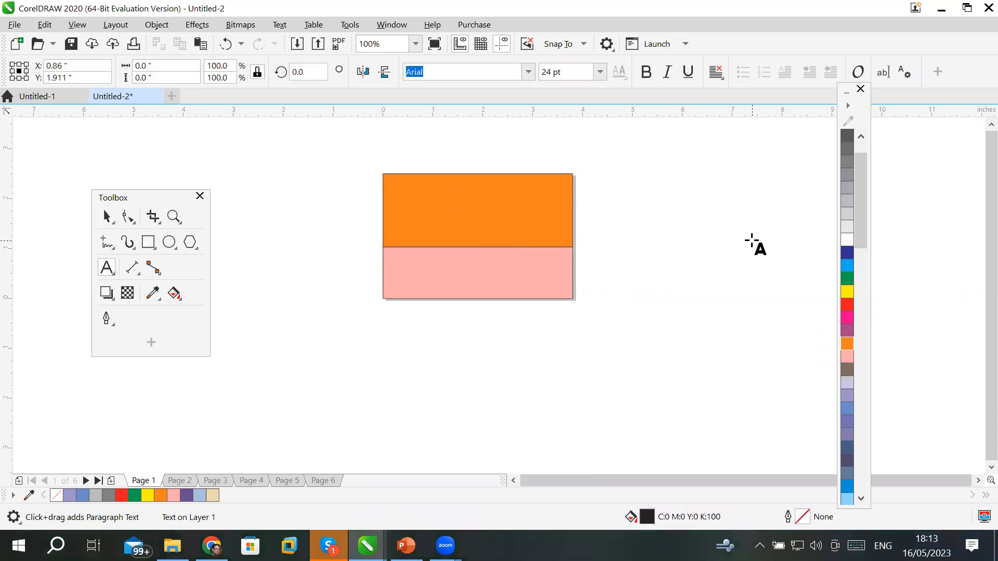
text(Fe)
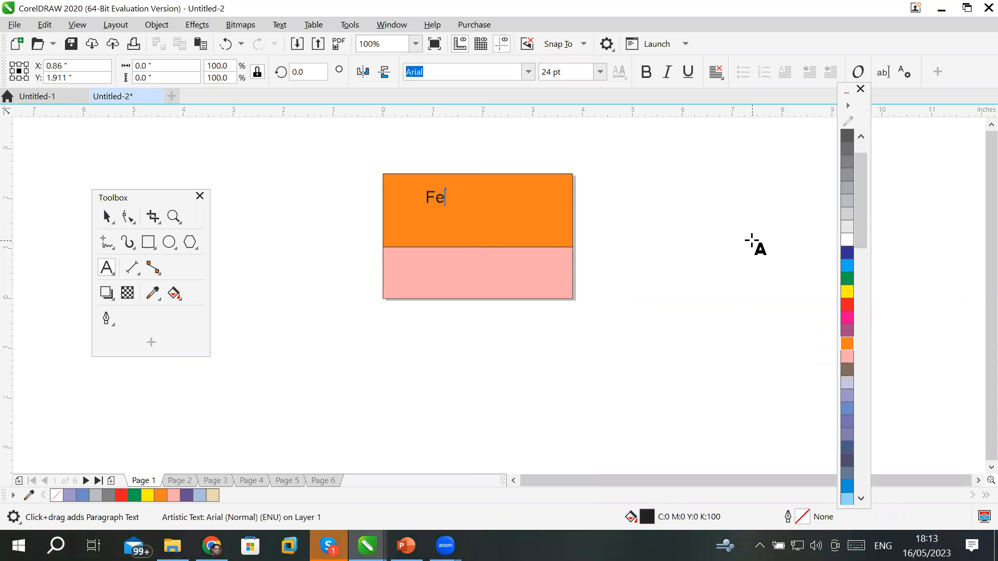
text(roz Sons)
key(Return)
text(lahore, )
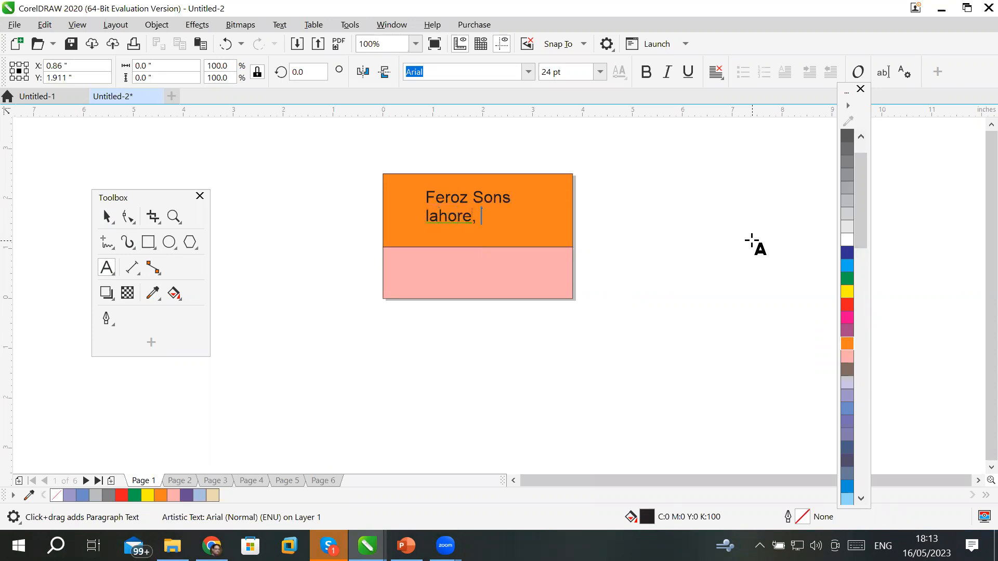
text(pakistan)
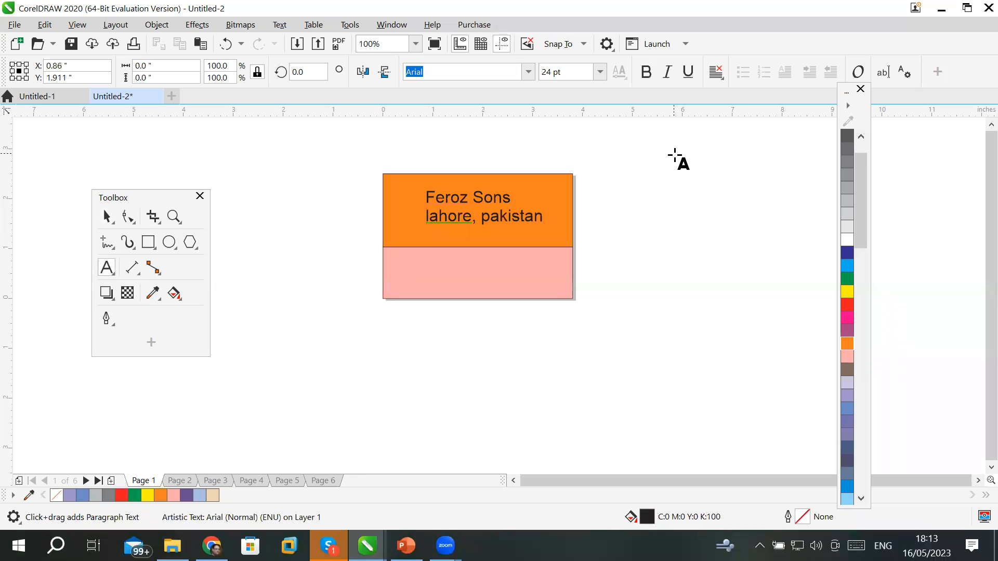
Set the 'lahore, pakistan' line to 18 pt.
drag(545, 219, 403, 219)
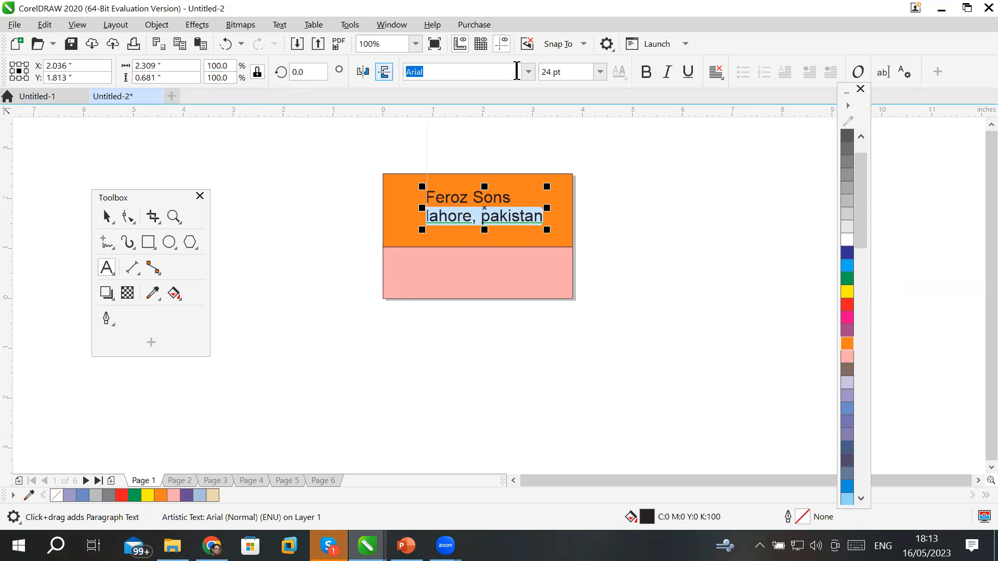
click(600, 72)
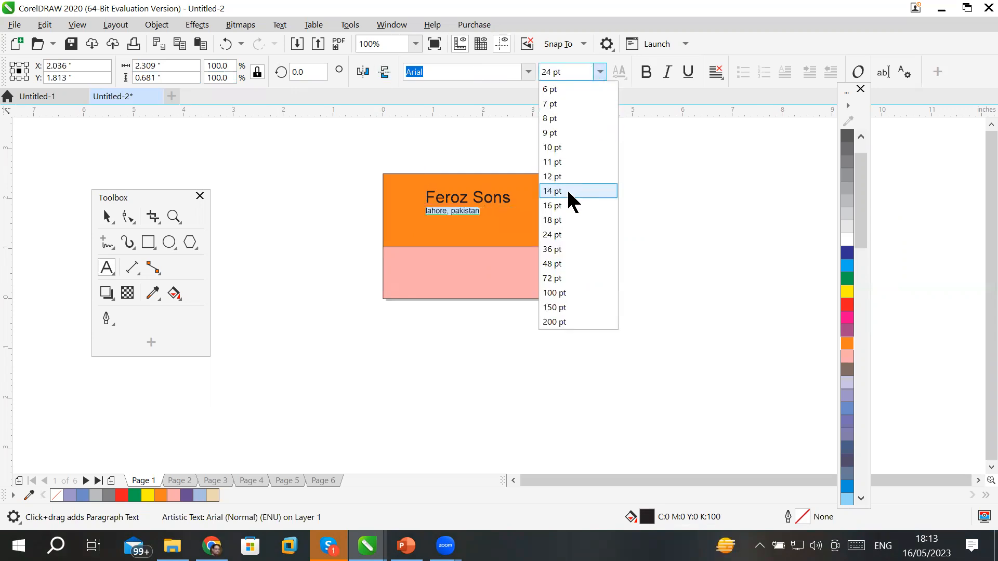
click(566, 219)
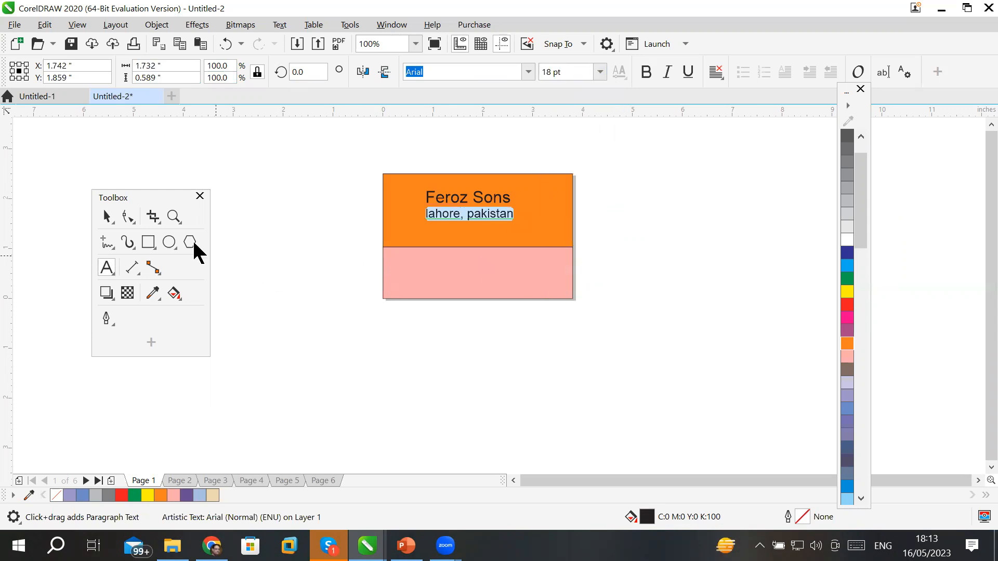
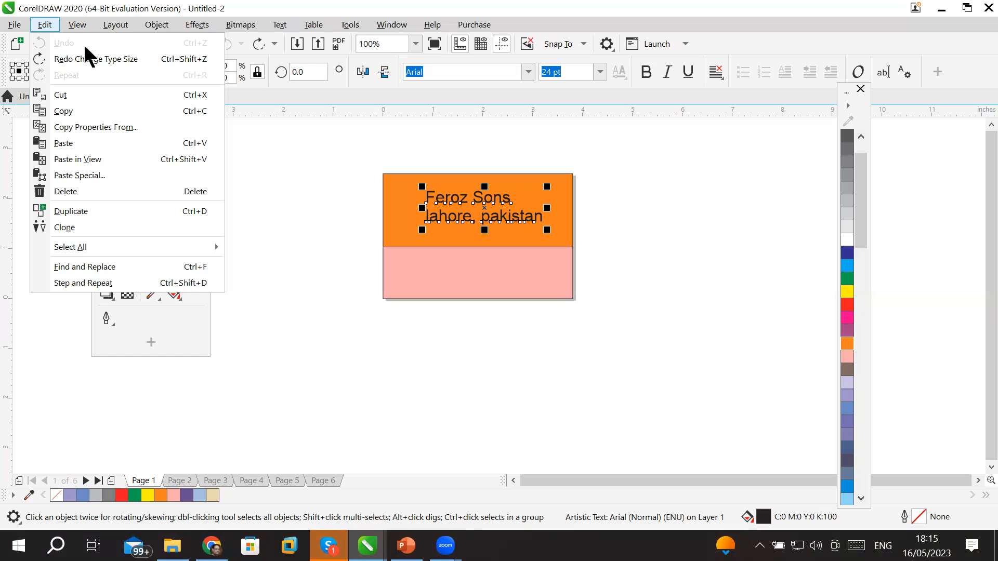
Dismiss the Edit menu and settings list, then open the Options dialog with Ctrl+J.
click(304, 287)
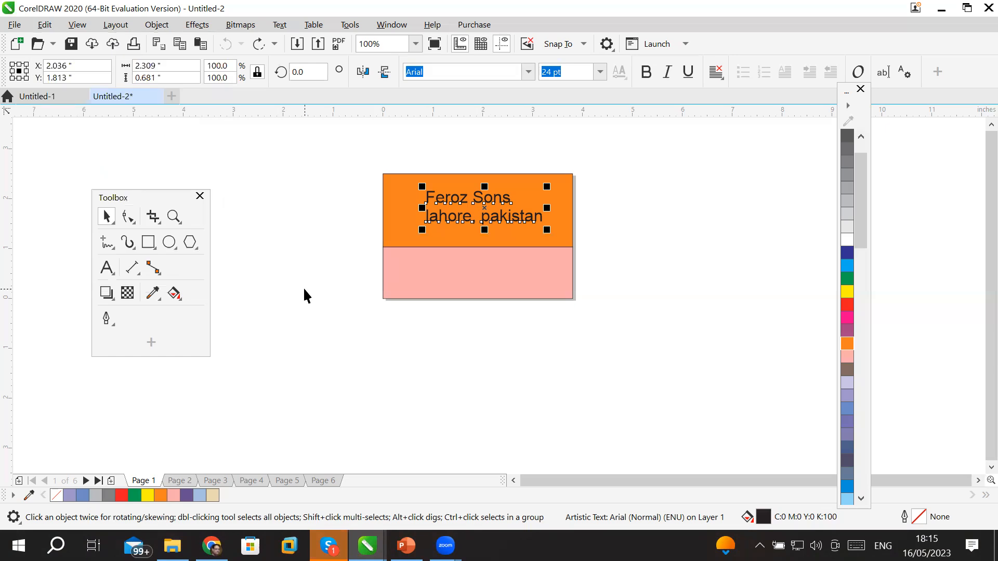
click(606, 46)
click(605, 46)
click(607, 45)
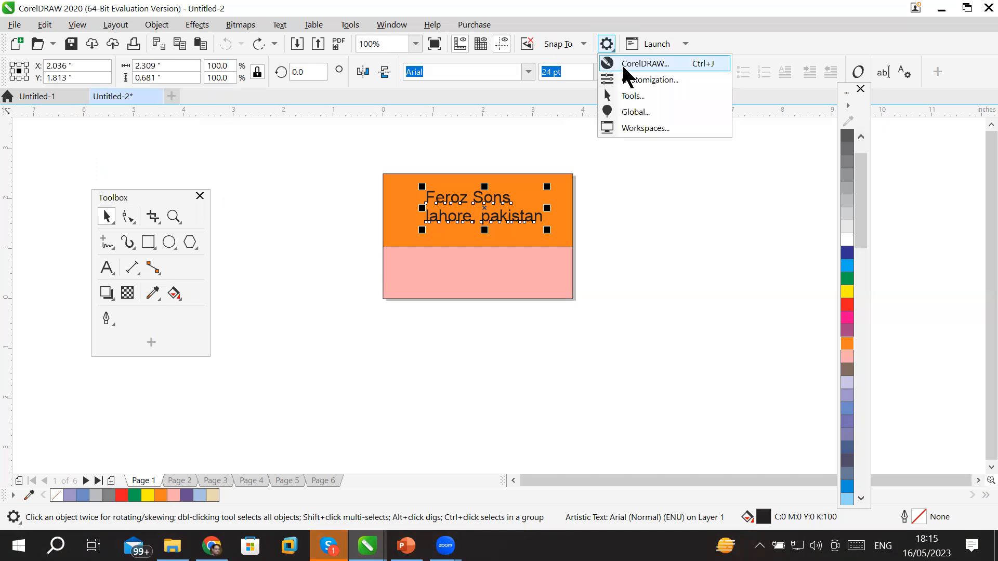
click(712, 266)
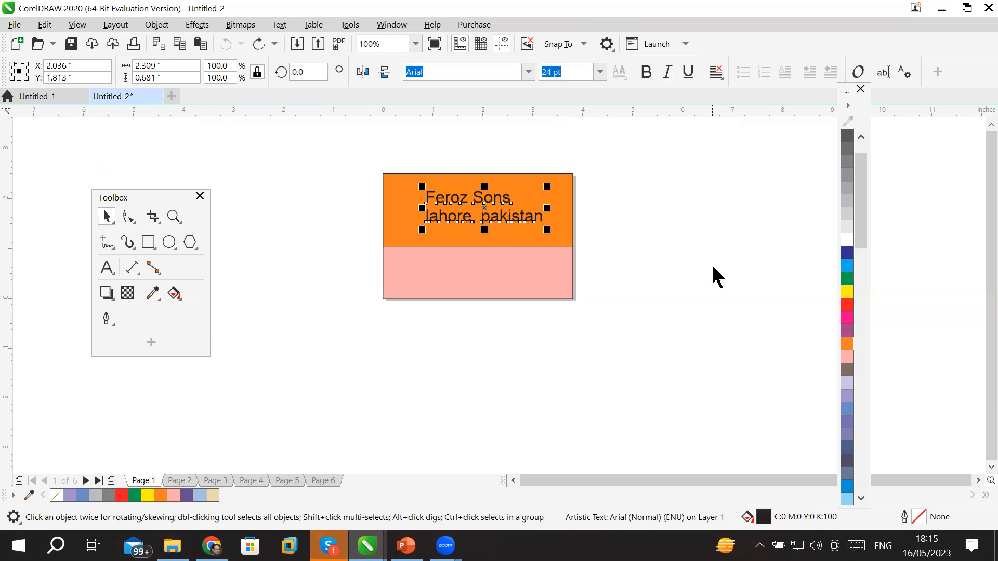
key(ctrl+j)
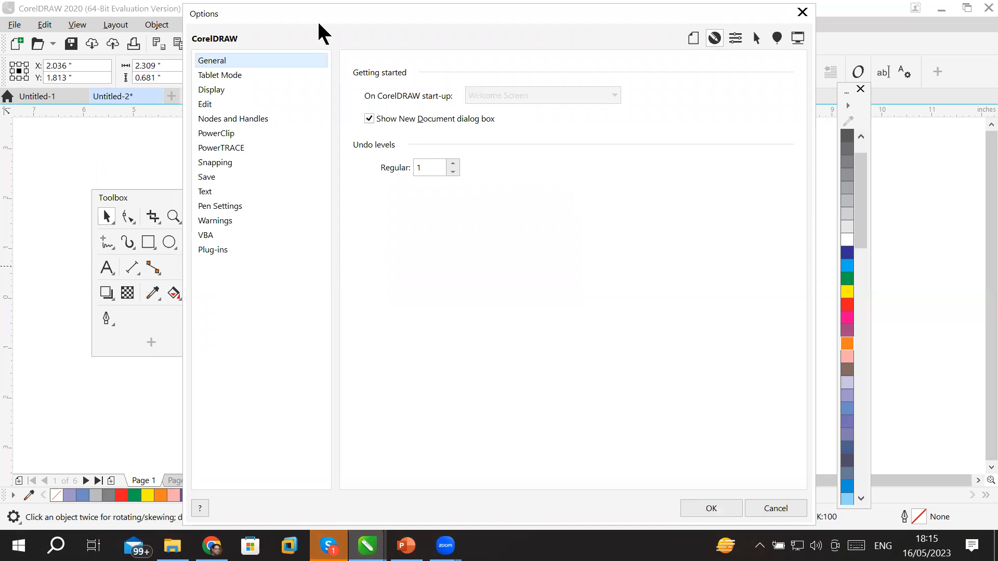
Browse the Document, CorelDRAW, Customization, Tools, Global and Workspaces option categories.
drag(319, 24, 412, 167)
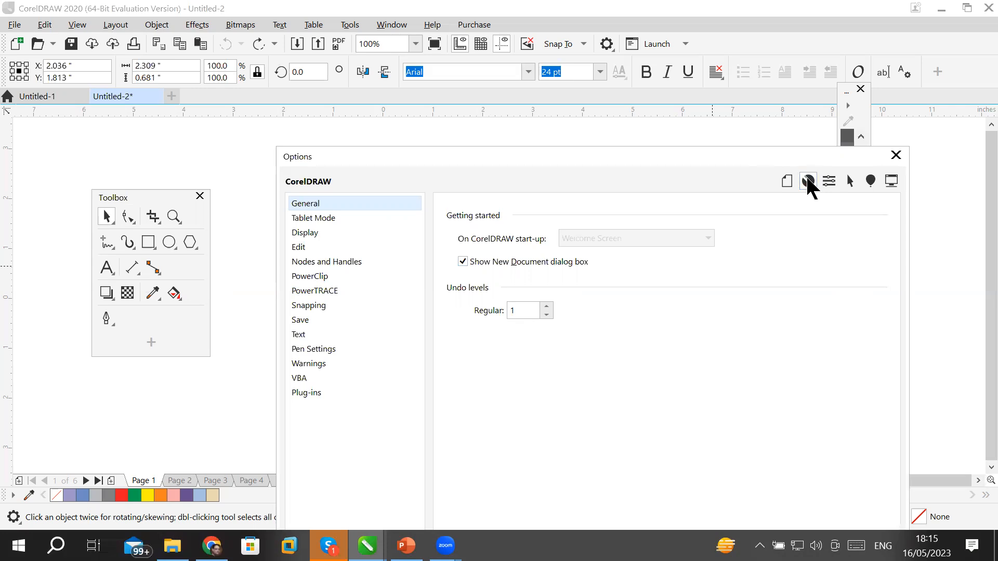
click(787, 182)
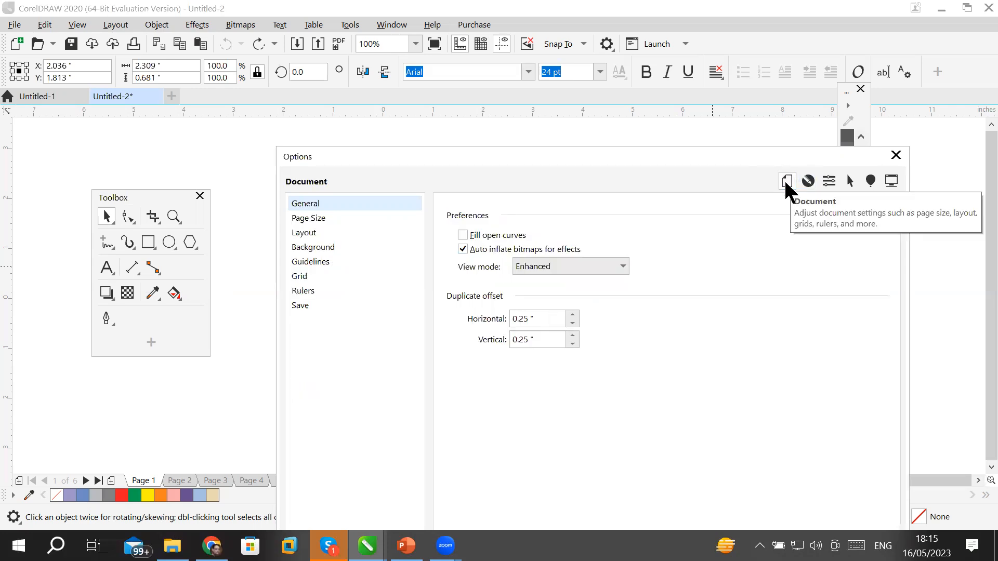
click(809, 181)
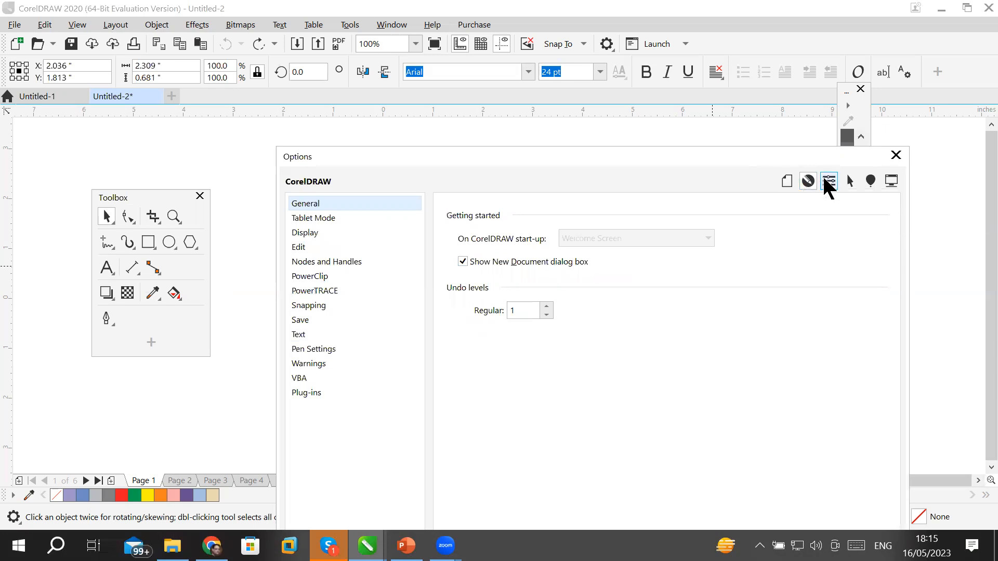
click(825, 181)
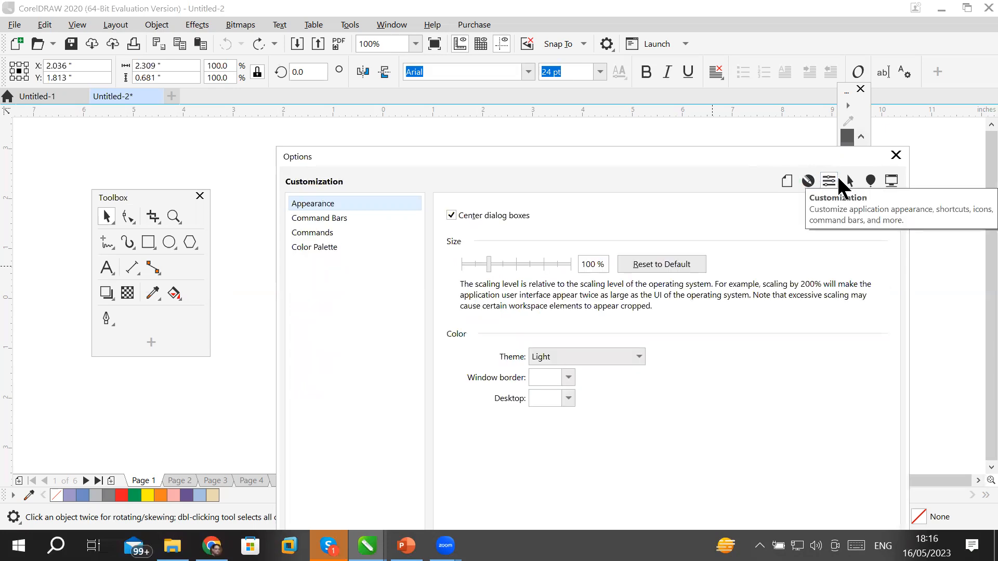
click(850, 181)
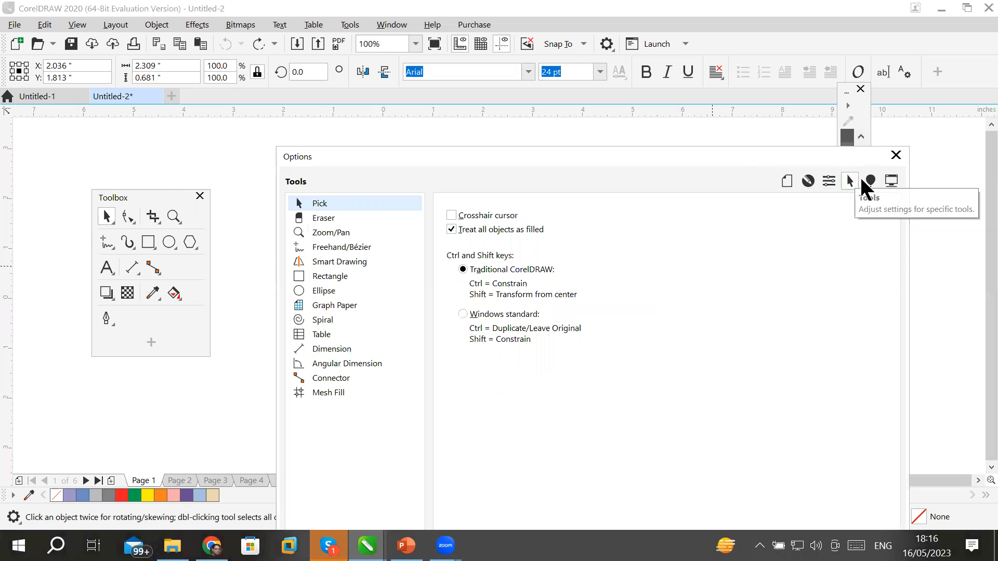
click(871, 181)
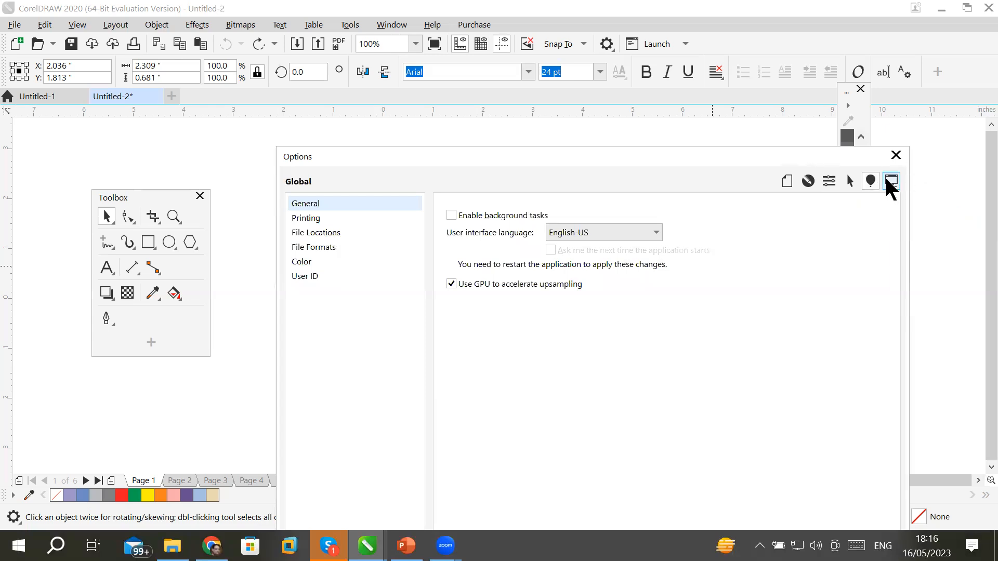
click(888, 183)
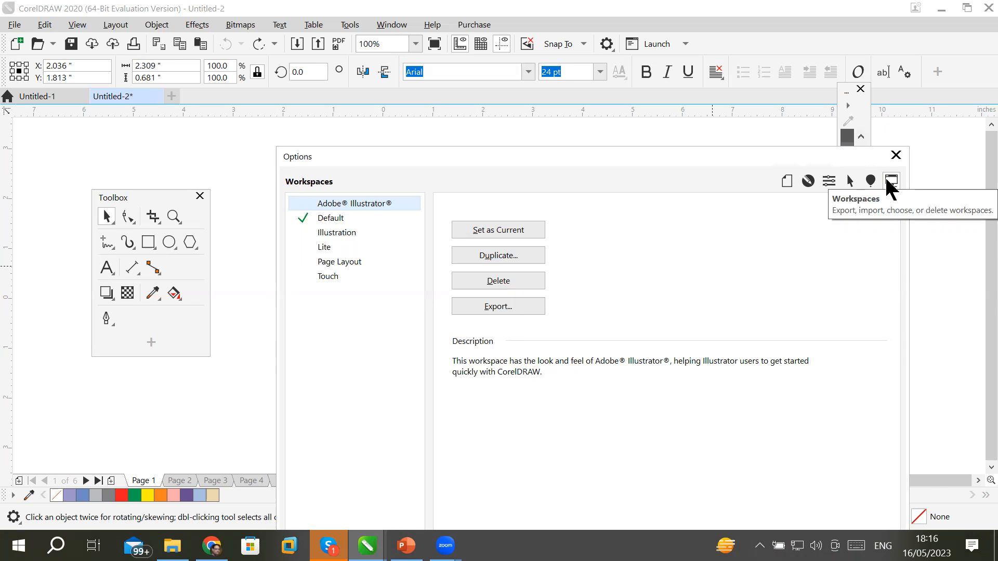
Check the PowerTRACE settings, then return to General and select the Regular undo levels value.
click(808, 182)
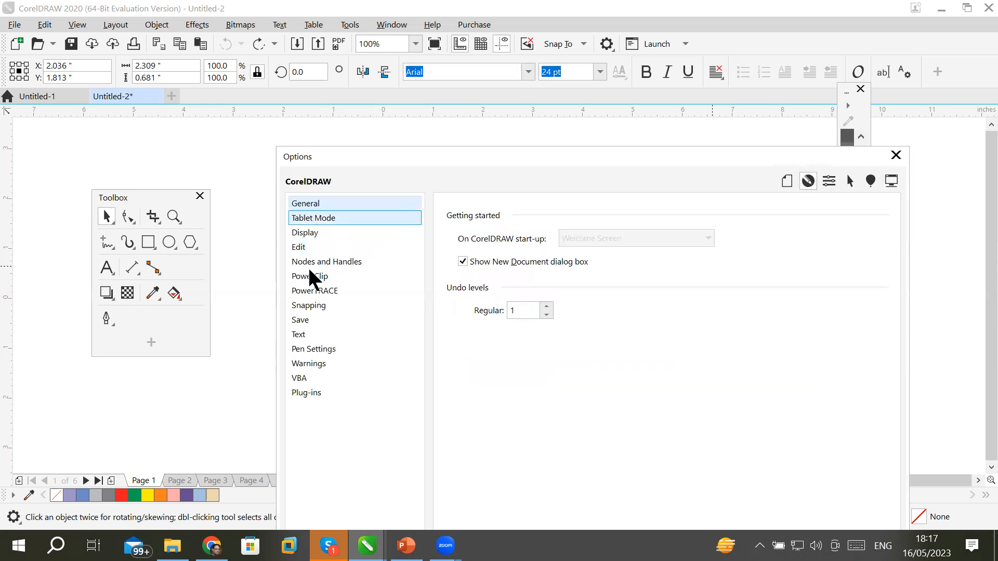
click(315, 294)
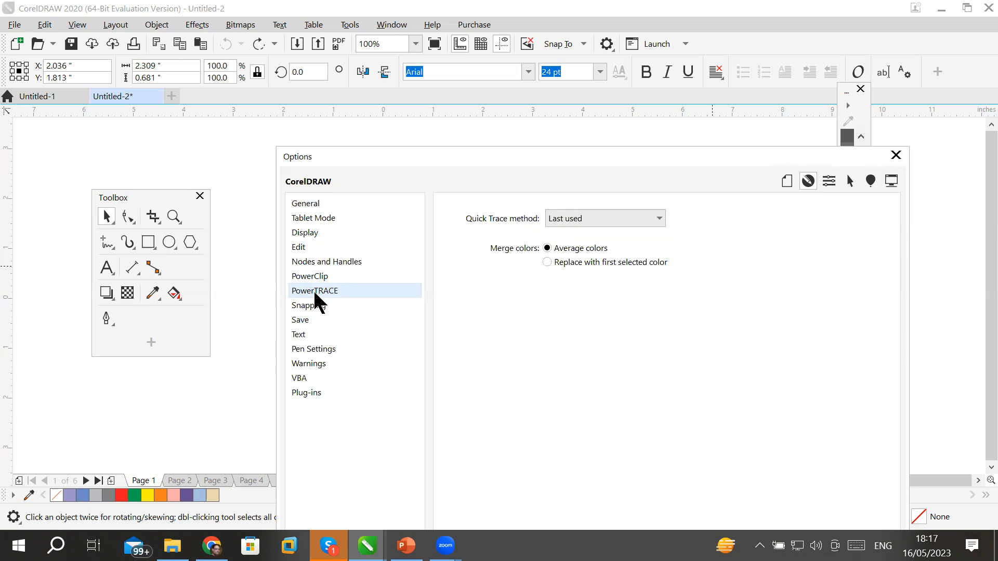
click(333, 205)
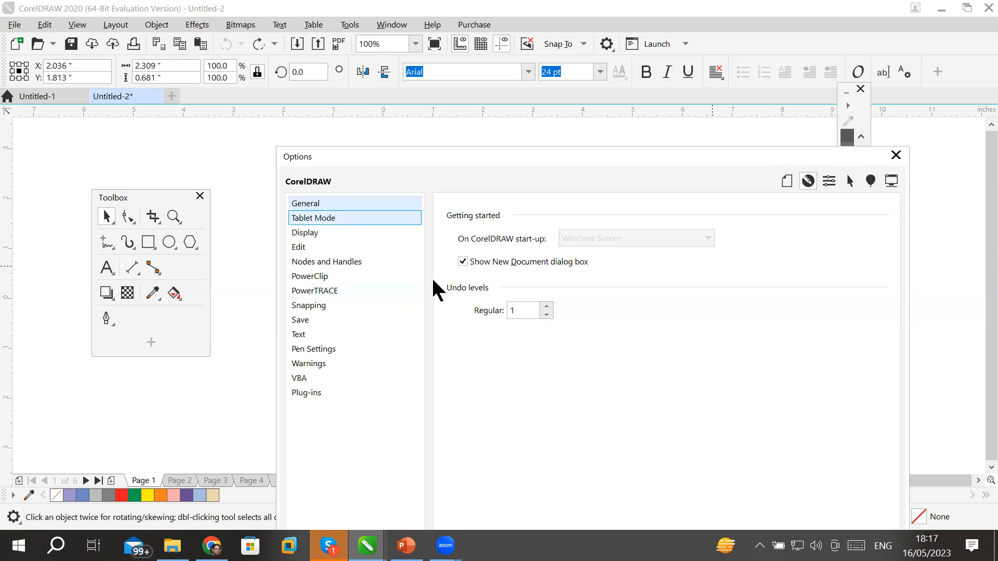
drag(519, 312, 500, 313)
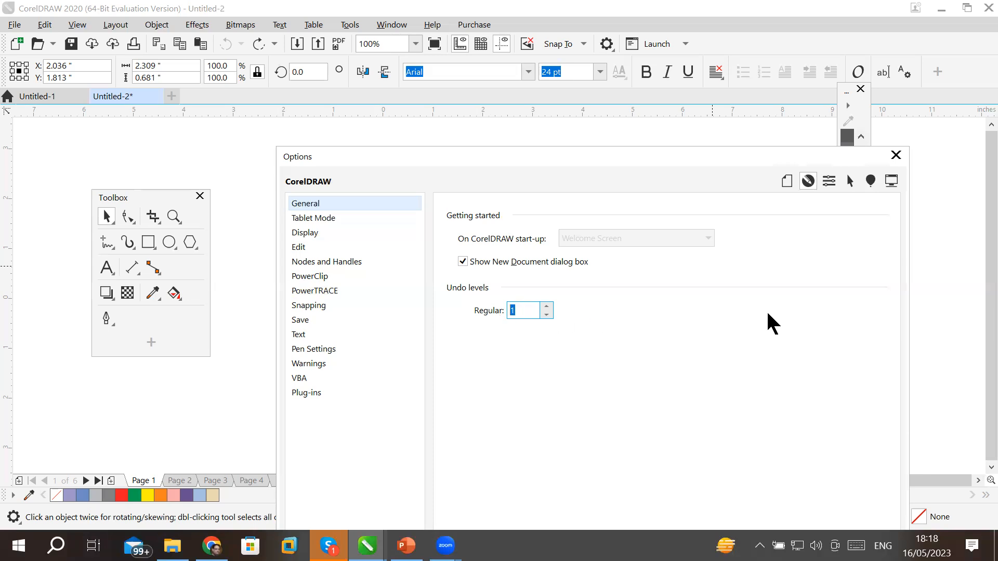
Enter 999999 as the Regular undo levels and close the Options dialog.
text(999999)
click(547, 307)
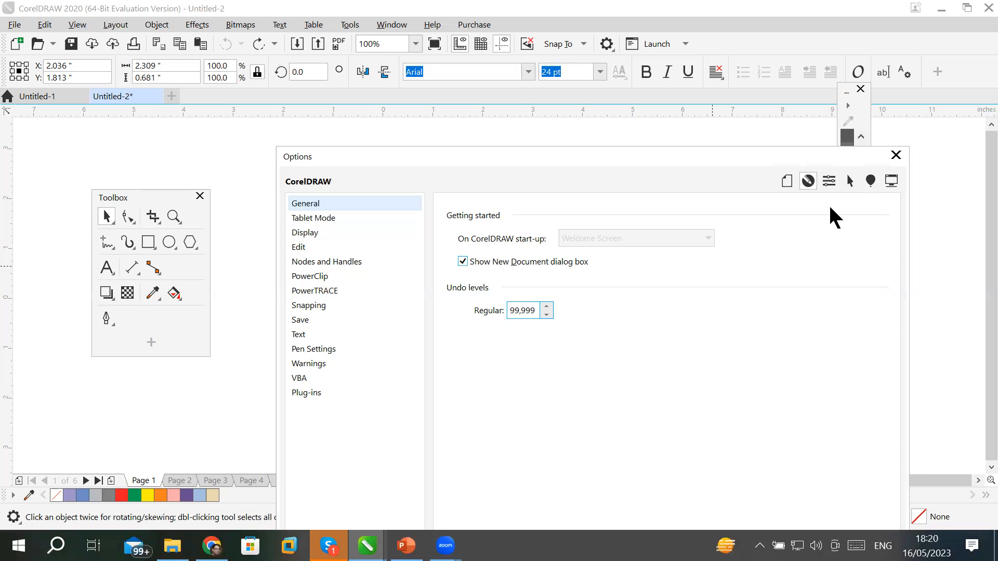
click(896, 155)
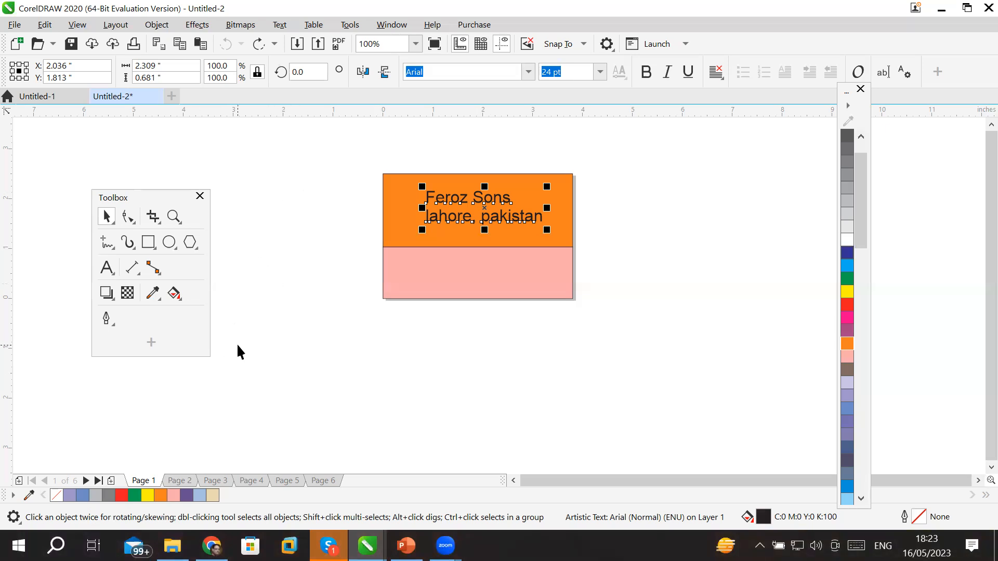
click(180, 481)
click(251, 481)
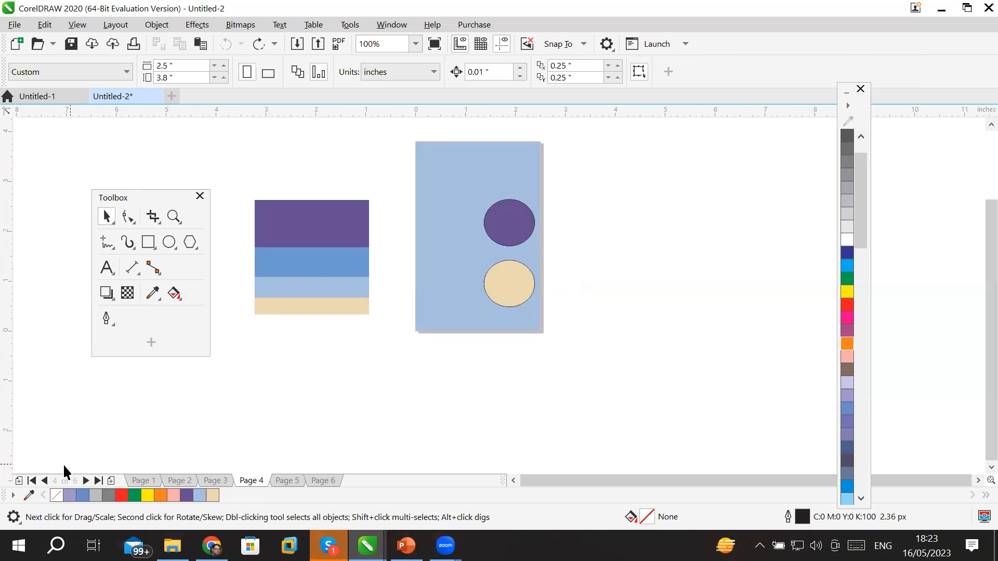
click(139, 482)
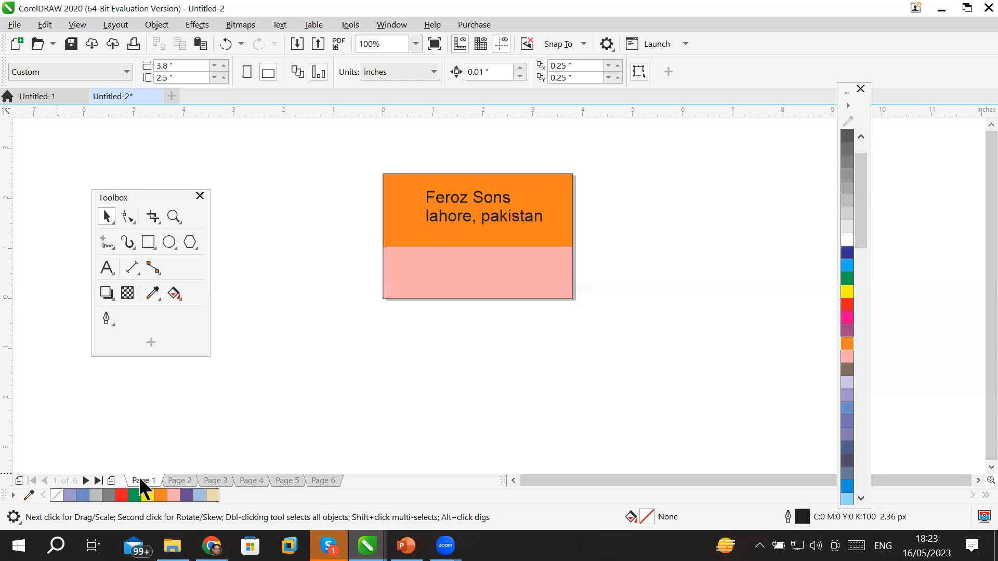
Rename Page 1 to the first person's name followed by 'Front'.
right_click(142, 484)
click(111, 25)
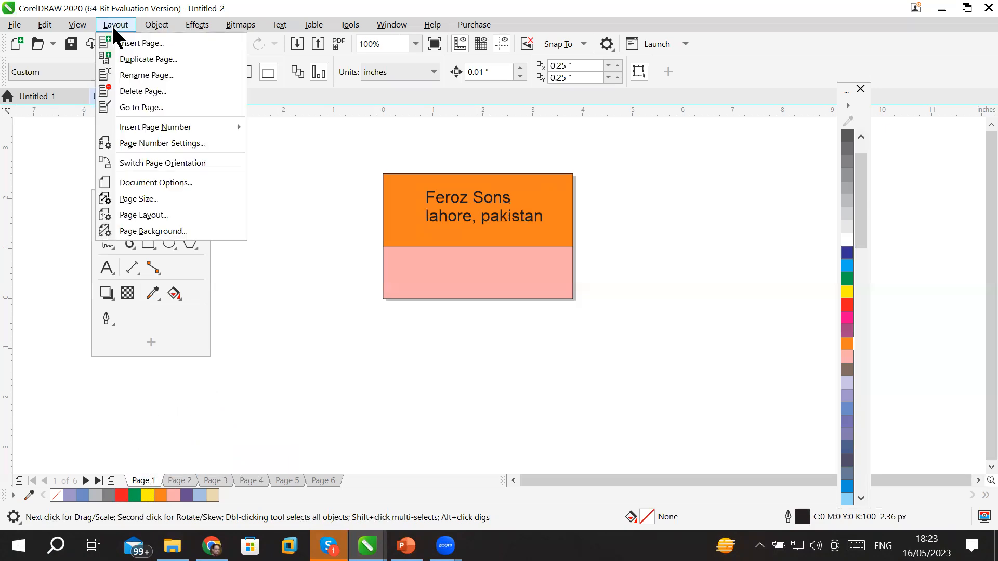
click(169, 75)
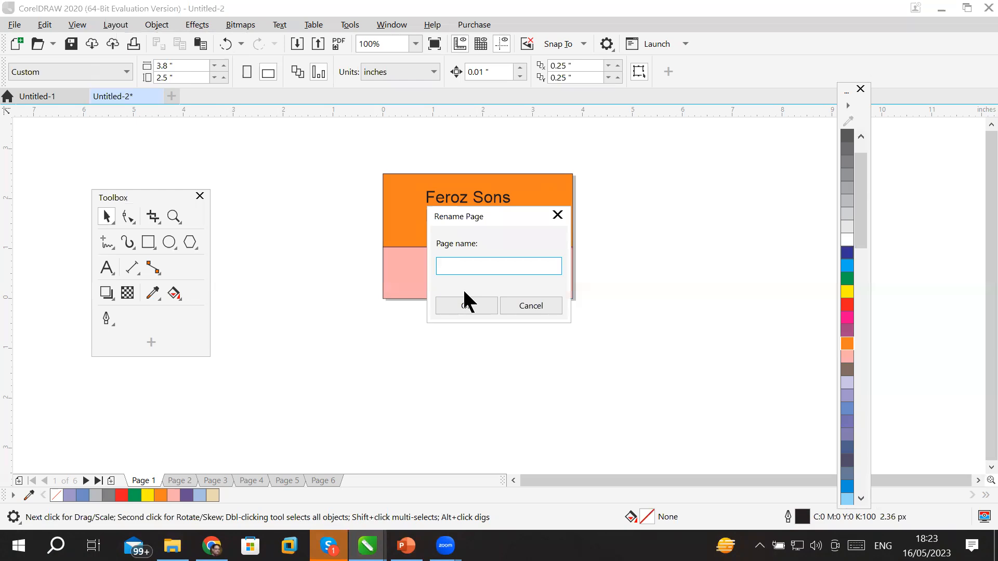
key(Return)
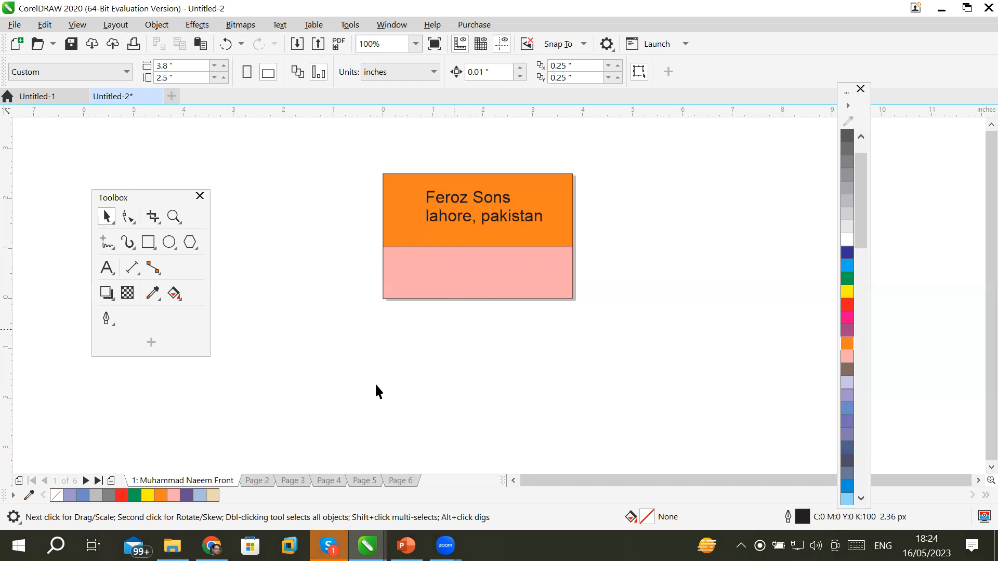
Rename Page 2 to the first person's name followed by 'Back'.
click(257, 480)
right_click(257, 480)
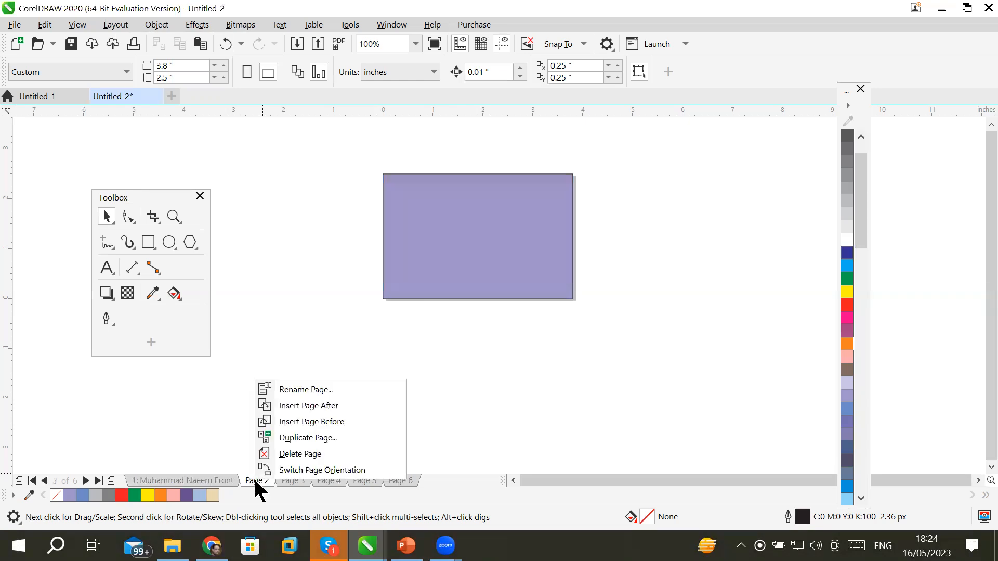
click(291, 393)
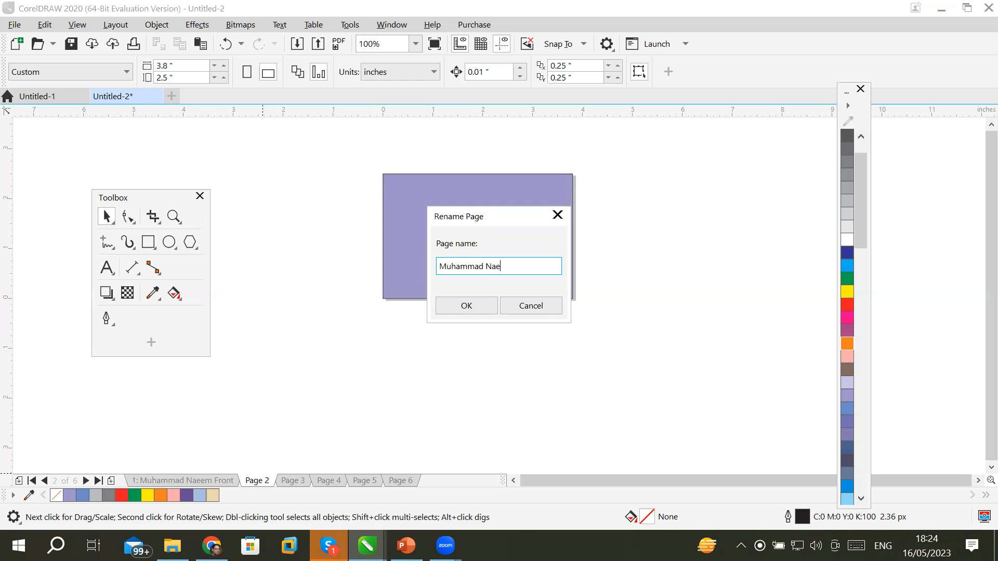
key(Return)
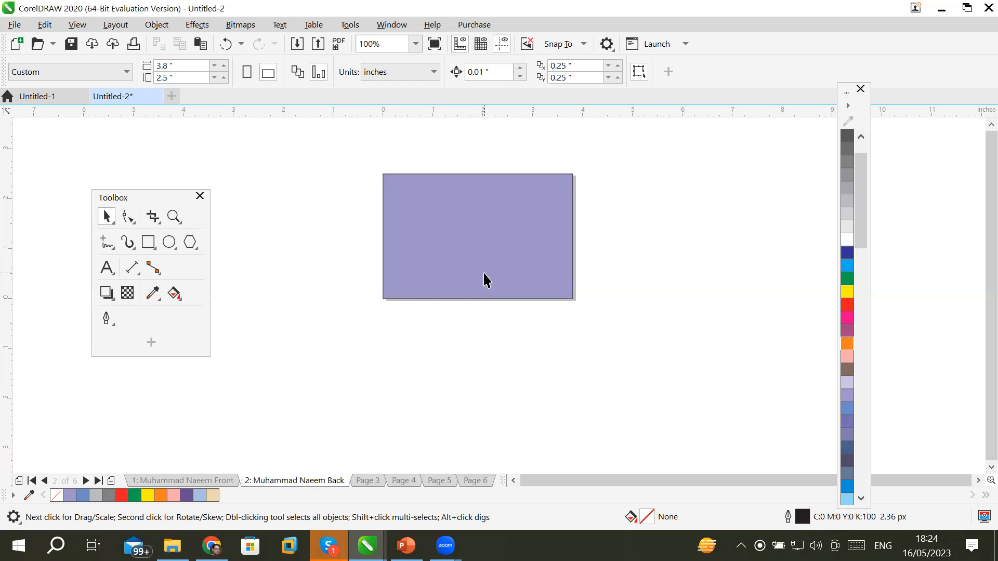
Rename page 3 to the second person's name followed by 'Front'.
click(367, 478)
right_click(367, 479)
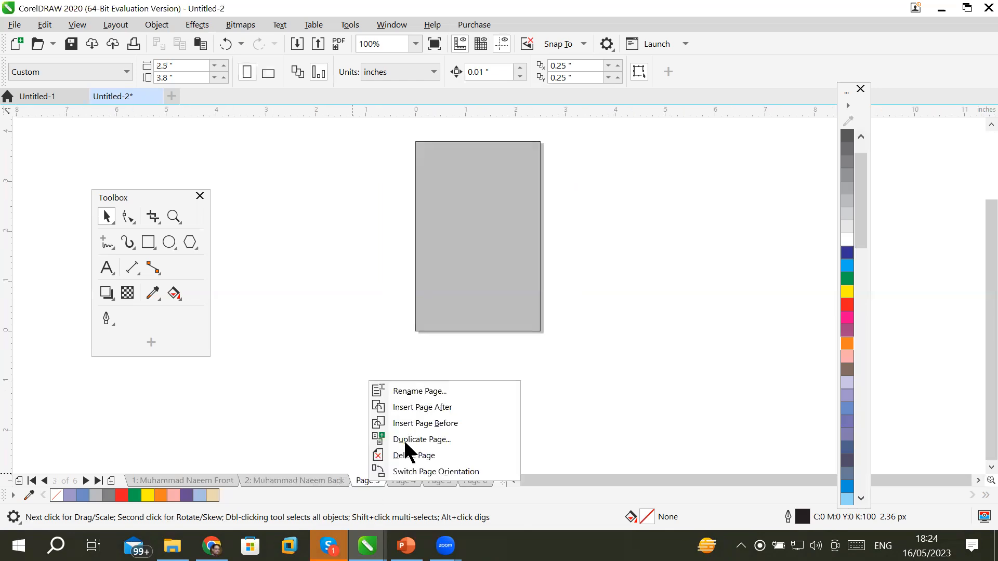
click(429, 389)
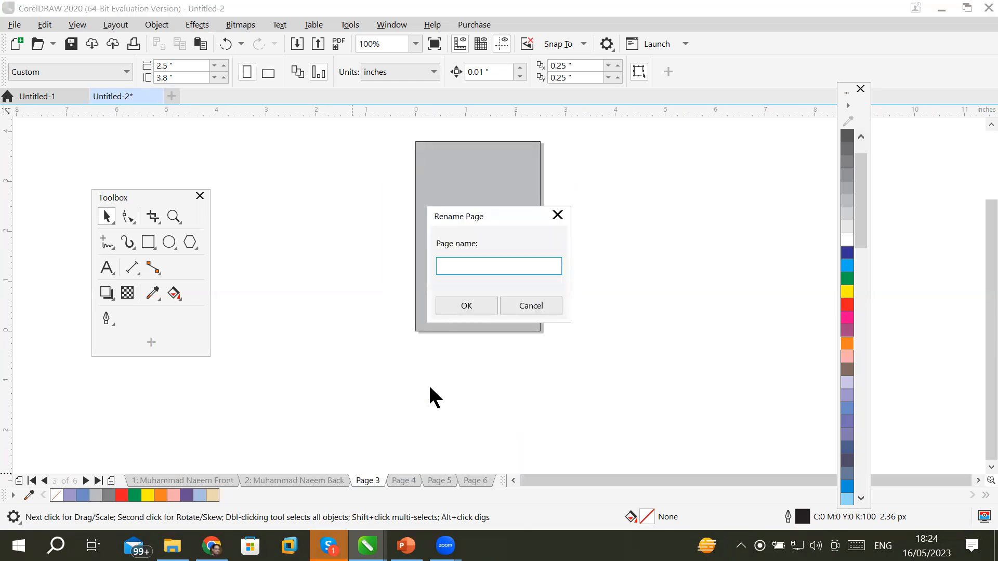
text(Abdullah Front)
key(Return)
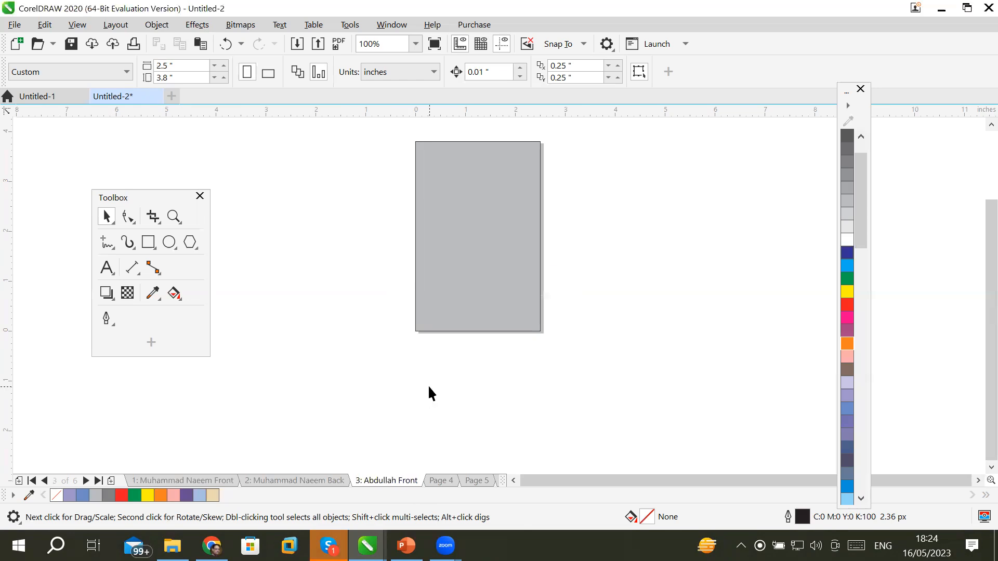
Rename page 4 to the second person's name followed by 'Back'.
click(437, 481)
right_click(437, 481)
click(475, 389)
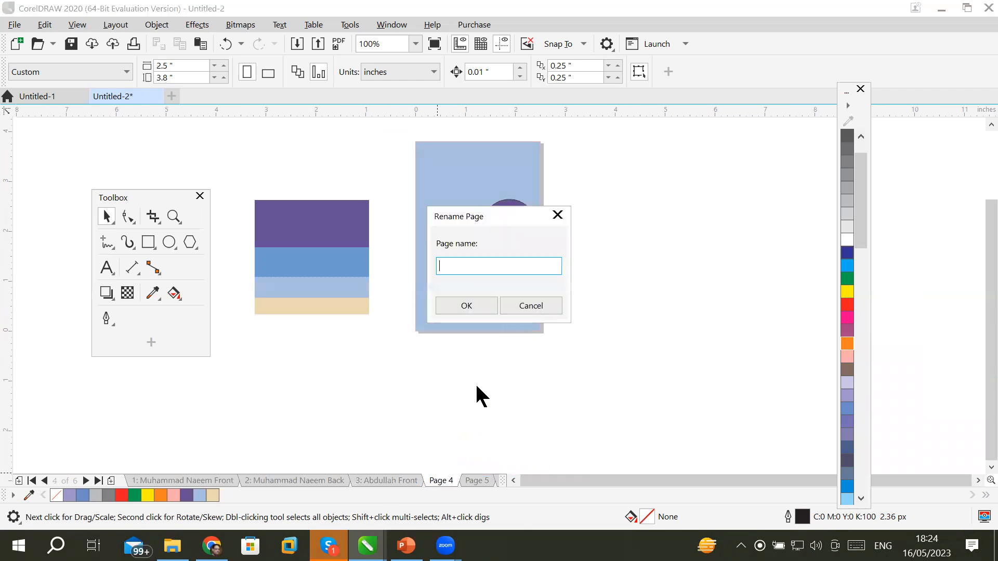
text(Abdullah )
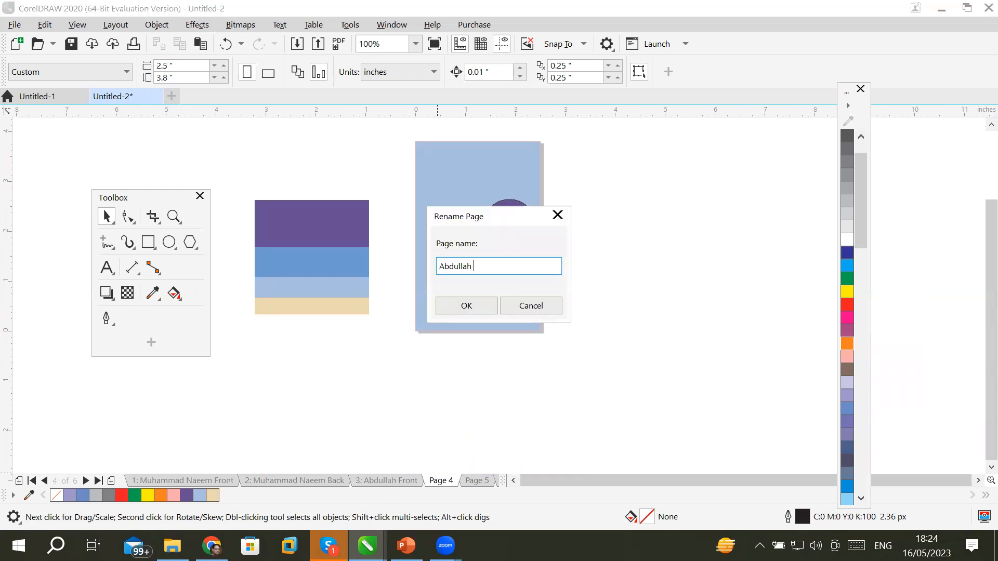
text(Back)
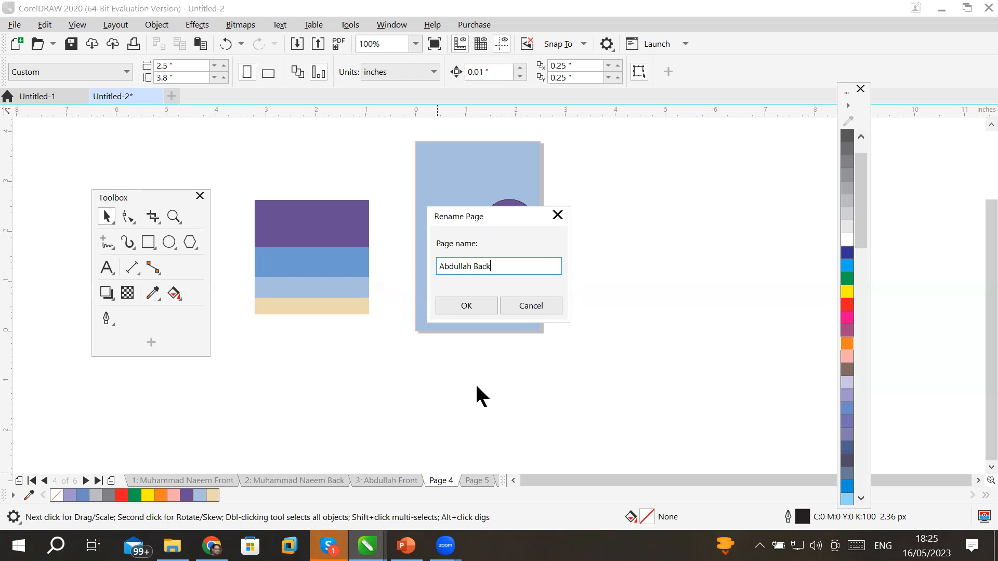
click(451, 305)
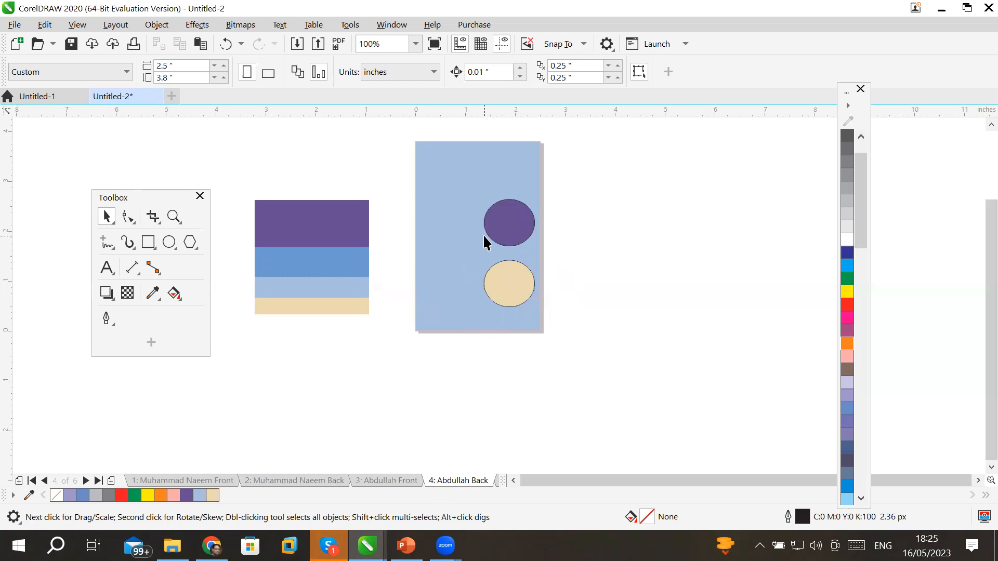
right_click(461, 481)
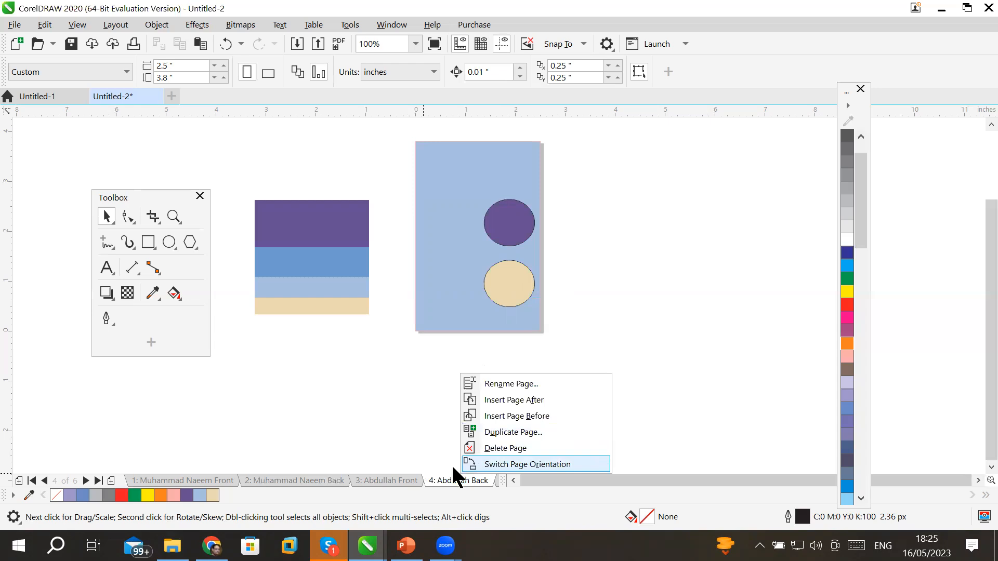
Duplicate the back page after the selected page, copying layers only.
click(456, 483)
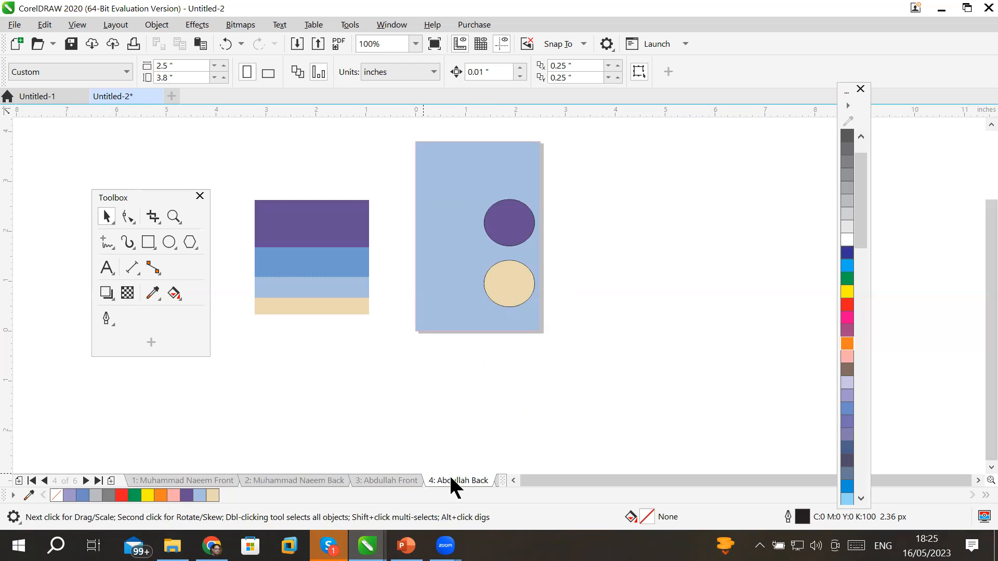
click(113, 25)
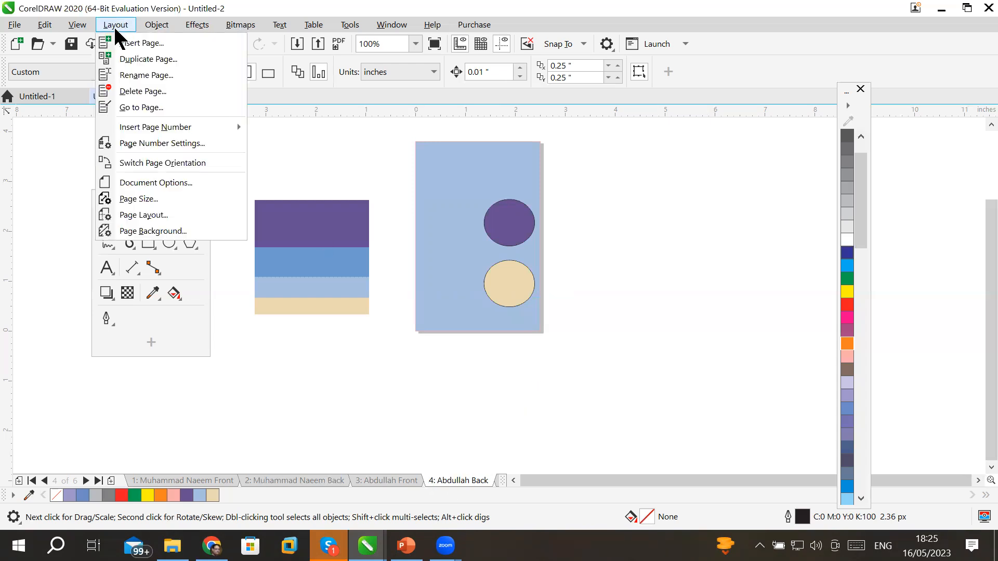
click(151, 59)
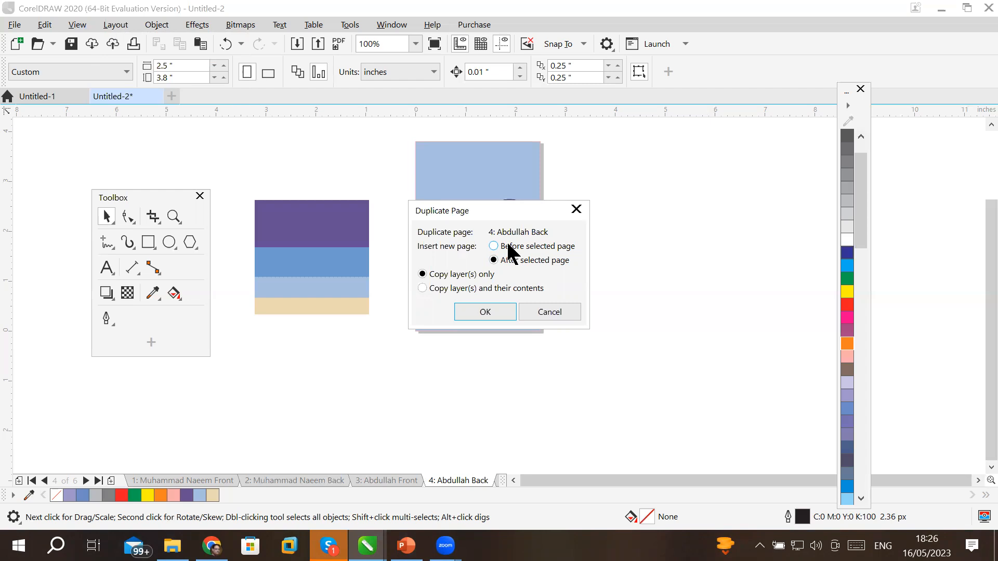
click(450, 288)
click(452, 280)
click(464, 288)
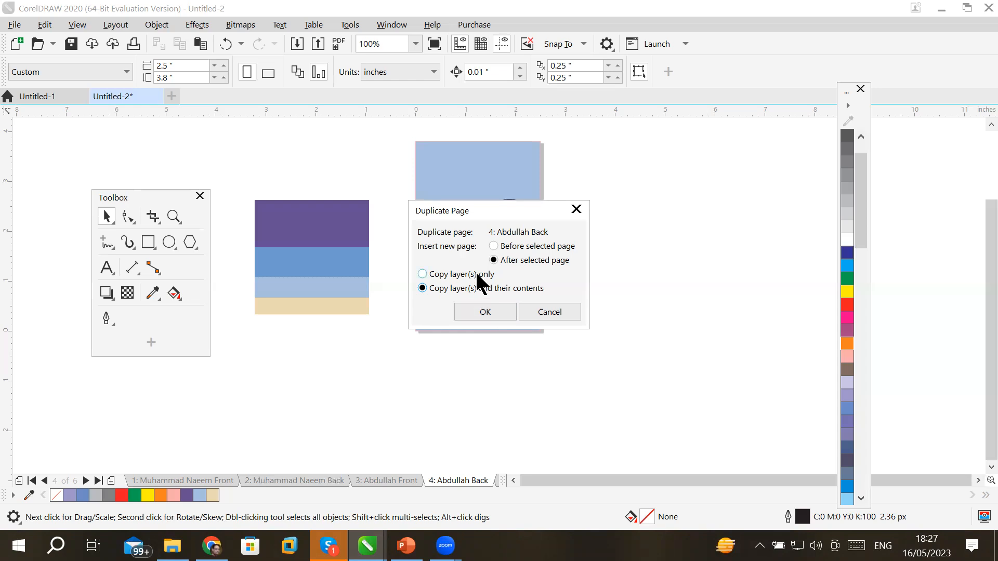
click(464, 270)
click(491, 289)
click(459, 268)
drag(499, 200, 704, 134)
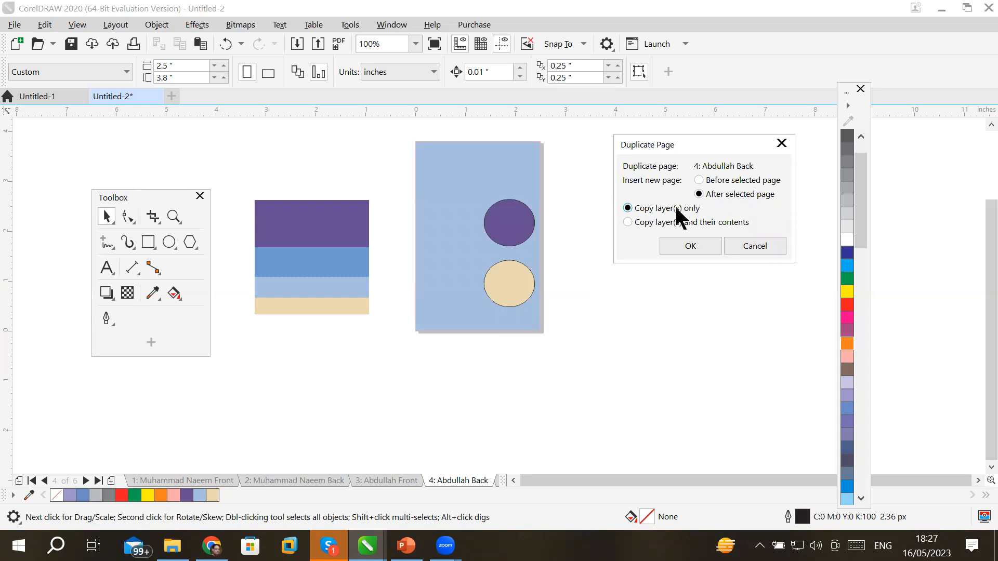
click(697, 242)
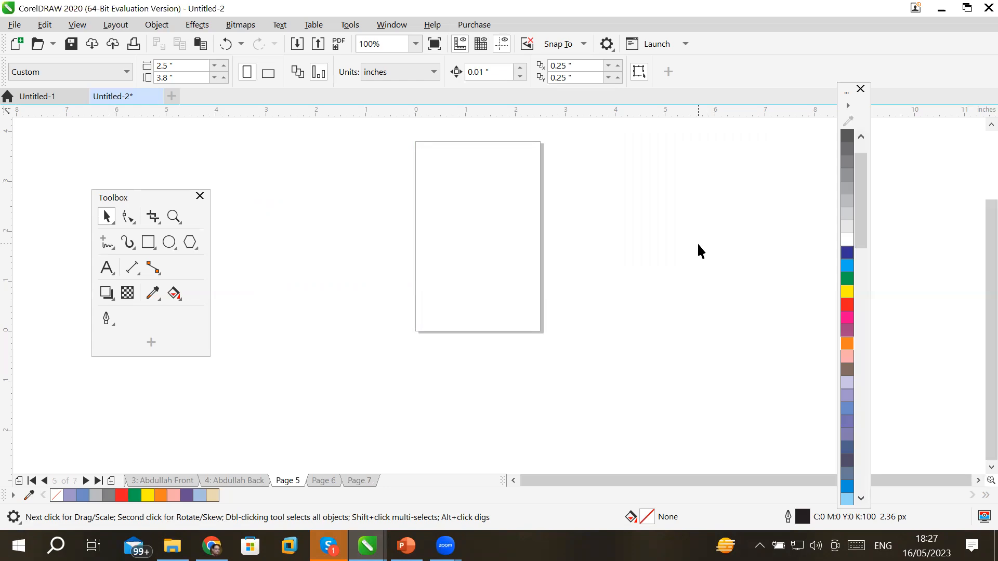
Duplicate page 4 with its layers and their contents.
click(248, 482)
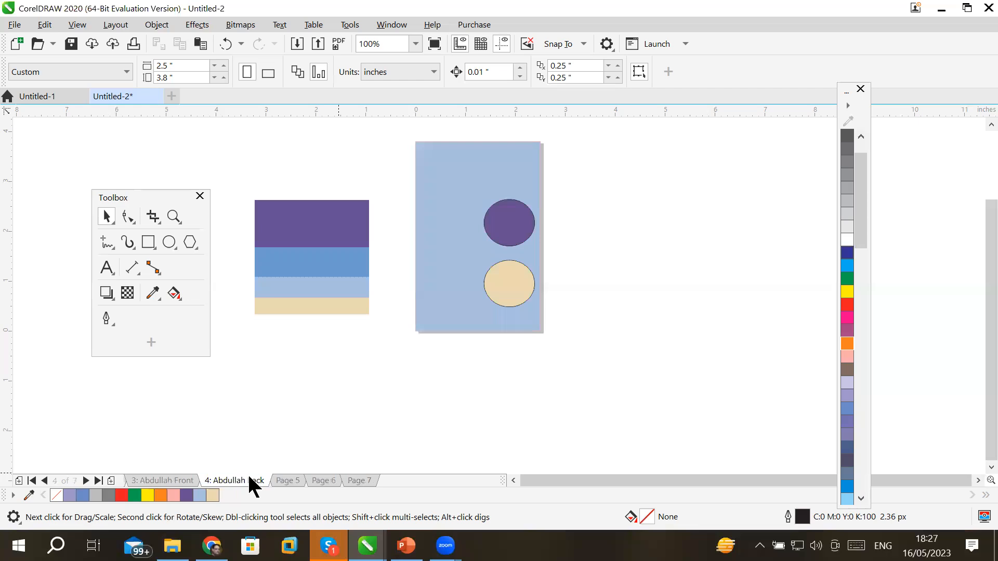
right_click(248, 477)
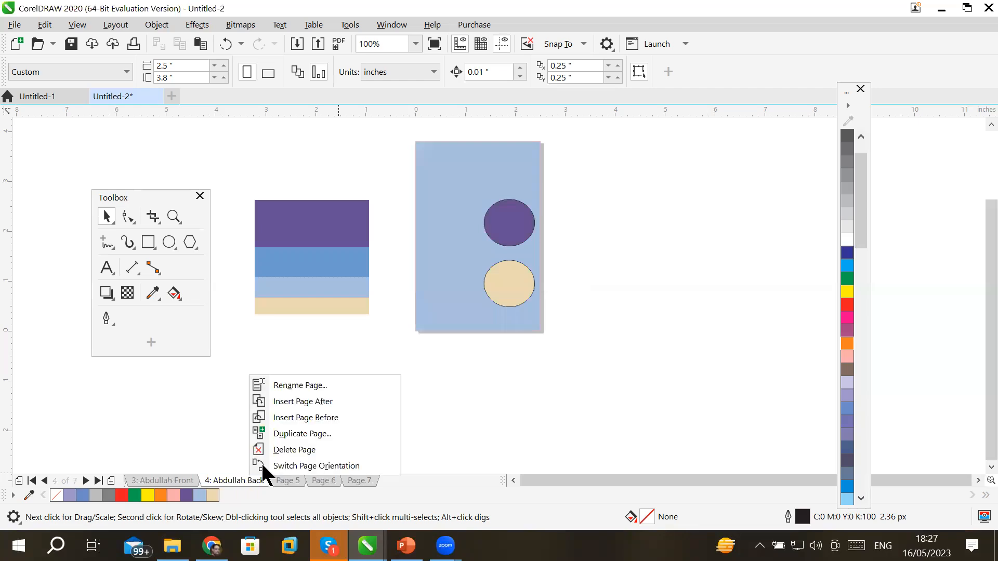
click(307, 434)
click(464, 289)
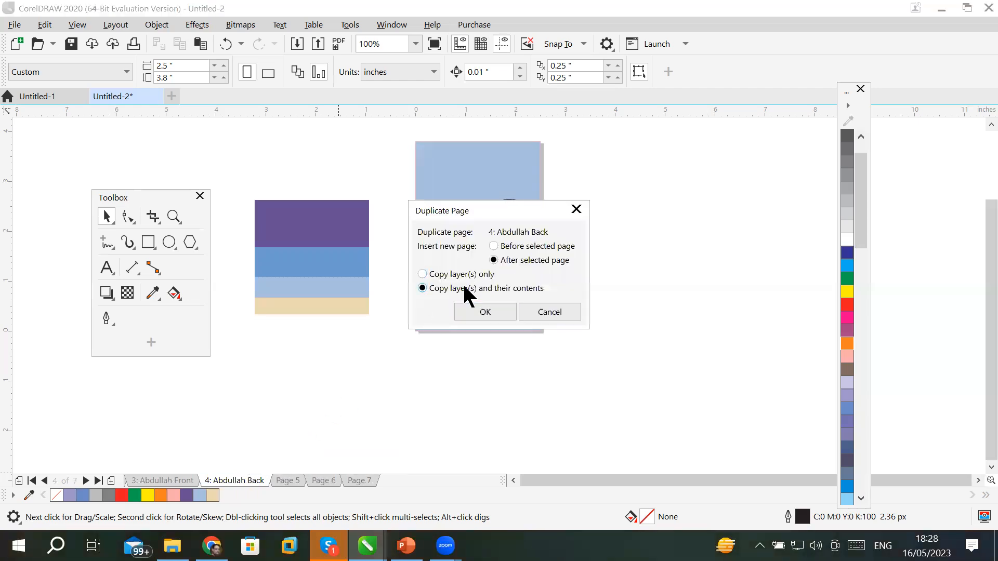
click(497, 310)
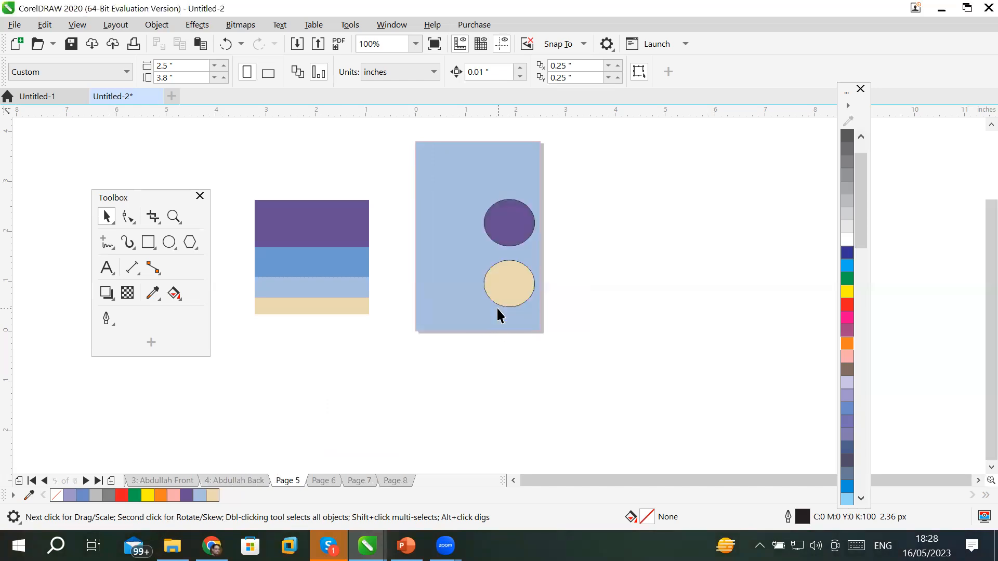
Rename the new page 5 to the third person's name plus 'Front', then check pages 6-8.
click(231, 480)
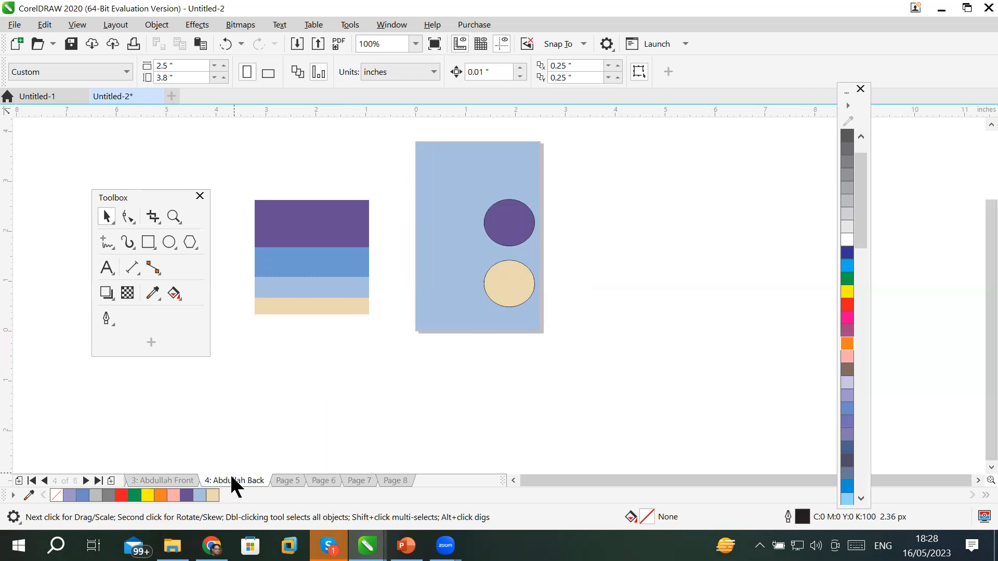
click(286, 477)
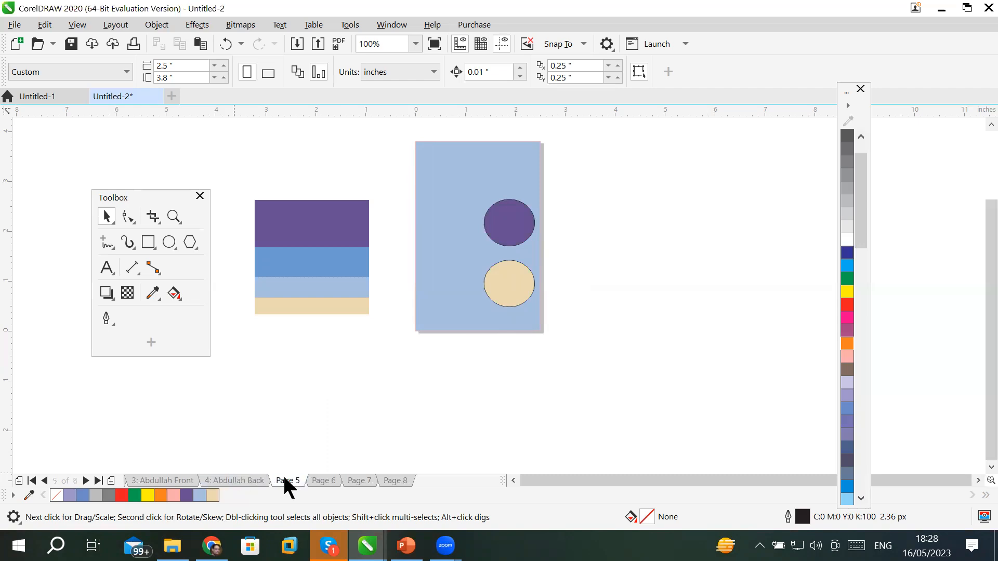
right_click(284, 483)
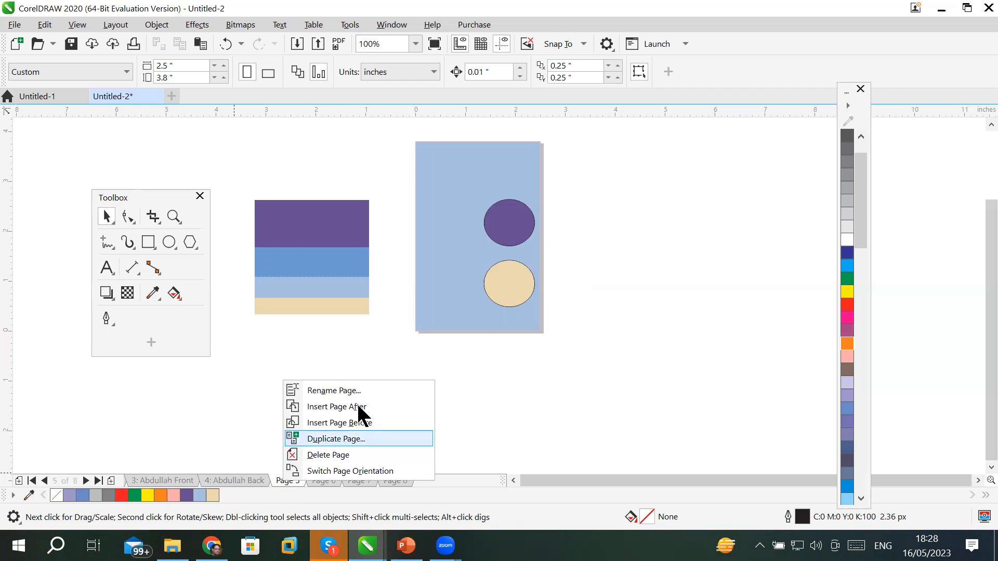
click(367, 388)
text(Wa)
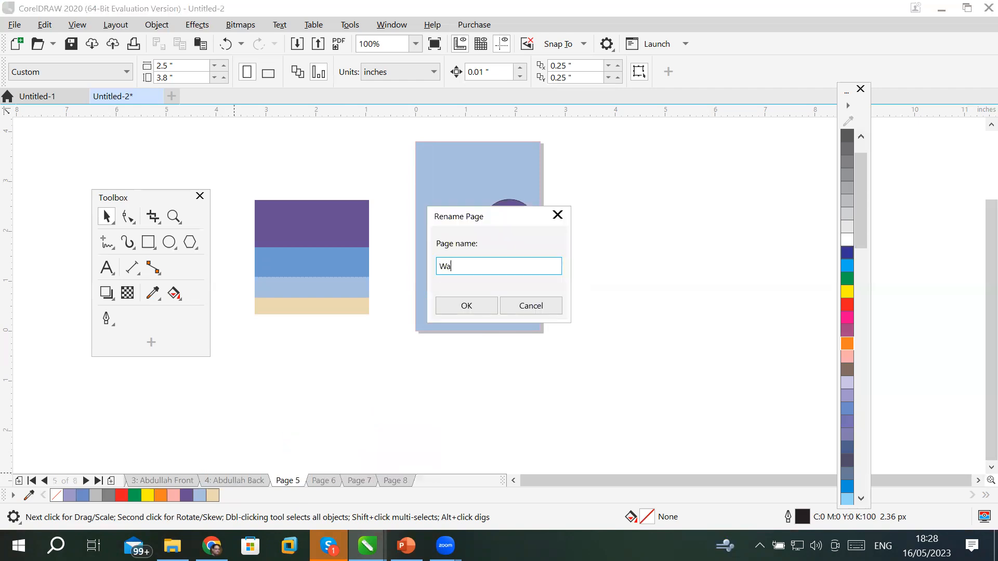
text(qas Front)
key(Return)
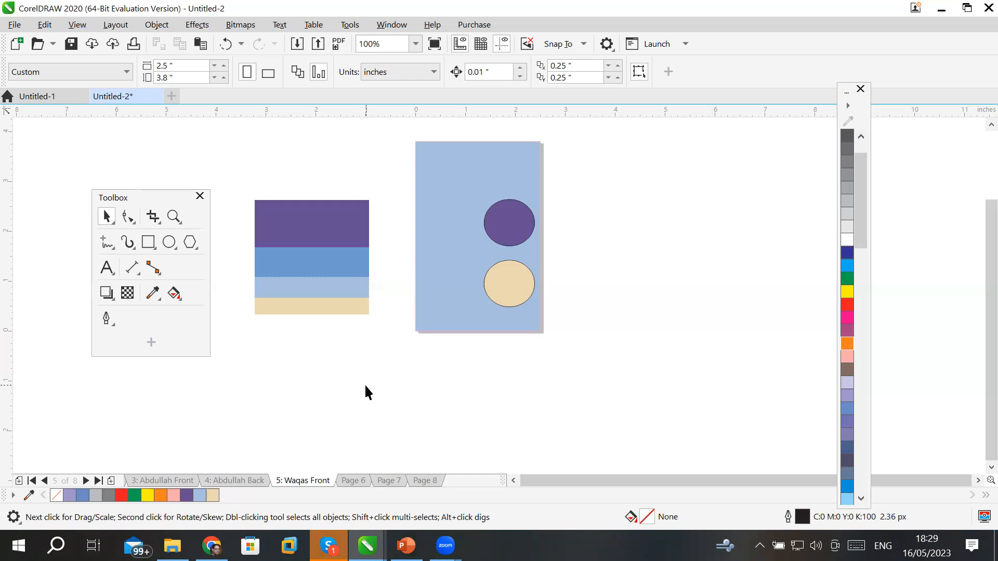
click(354, 480)
click(389, 481)
click(425, 482)
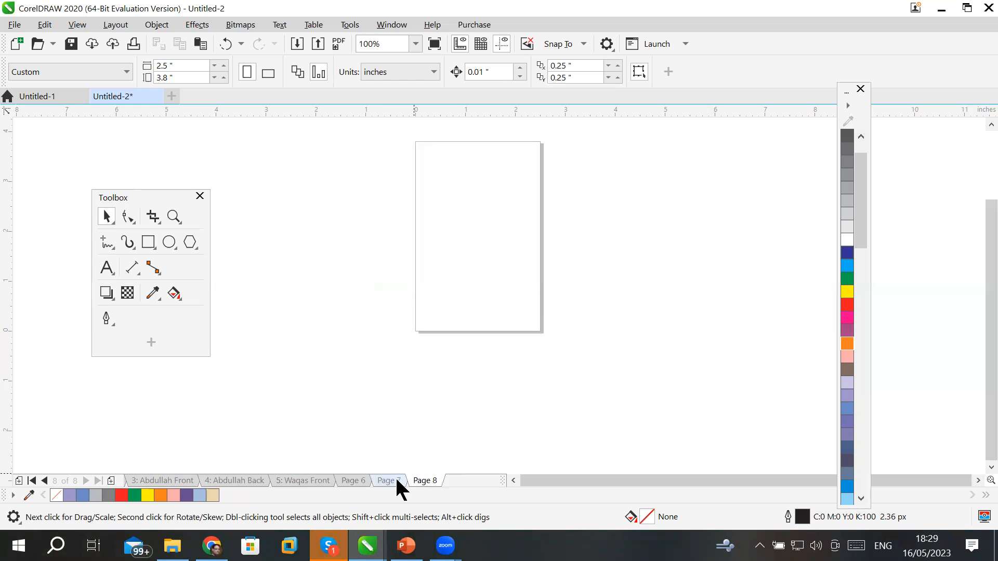
Delete the blank pages 8 and 7.
click(395, 481)
right_click(391, 474)
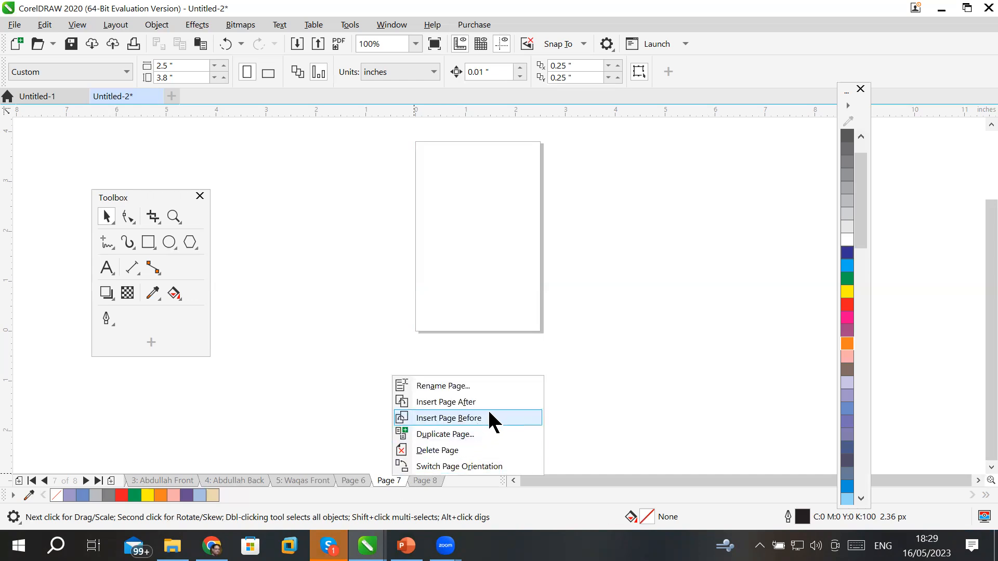
click(495, 452)
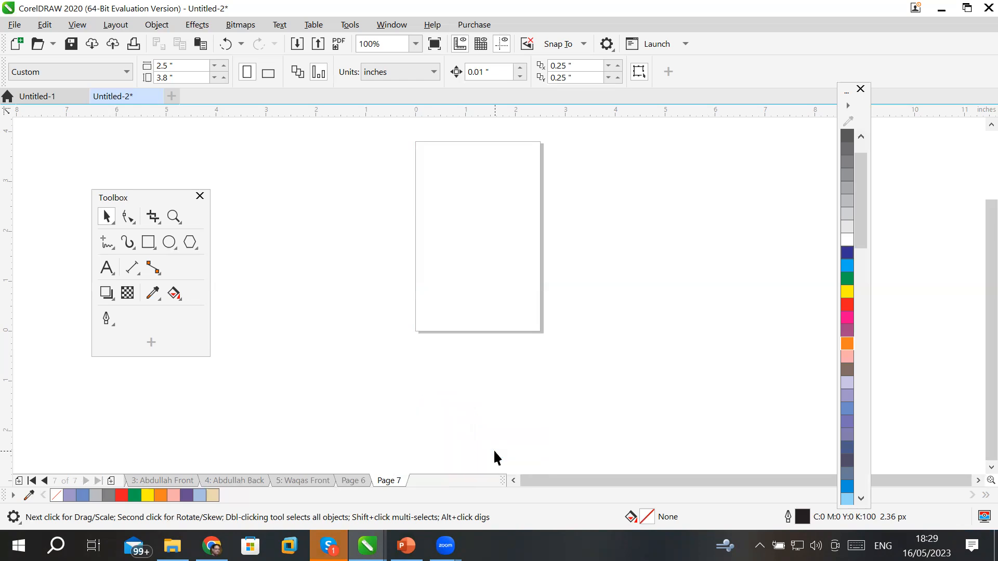
right_click(389, 481)
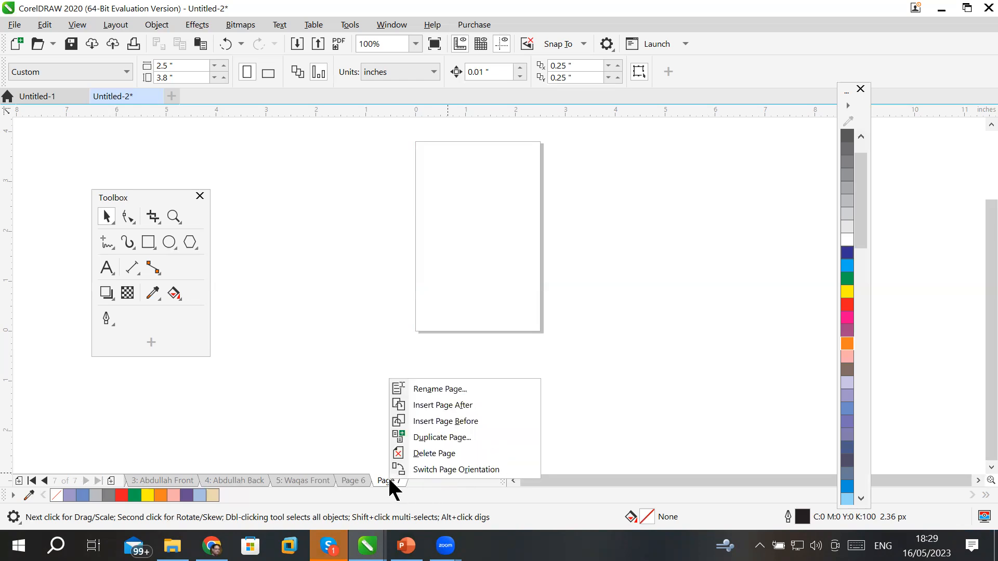
click(456, 453)
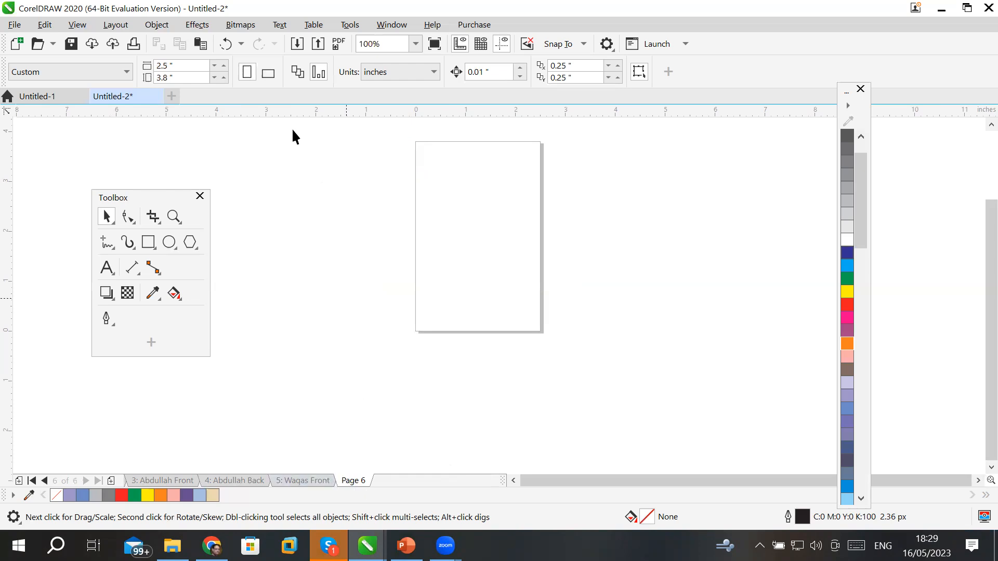
Switch to Page 5, the light-blue card with purple and beige circles.
click(109, 25)
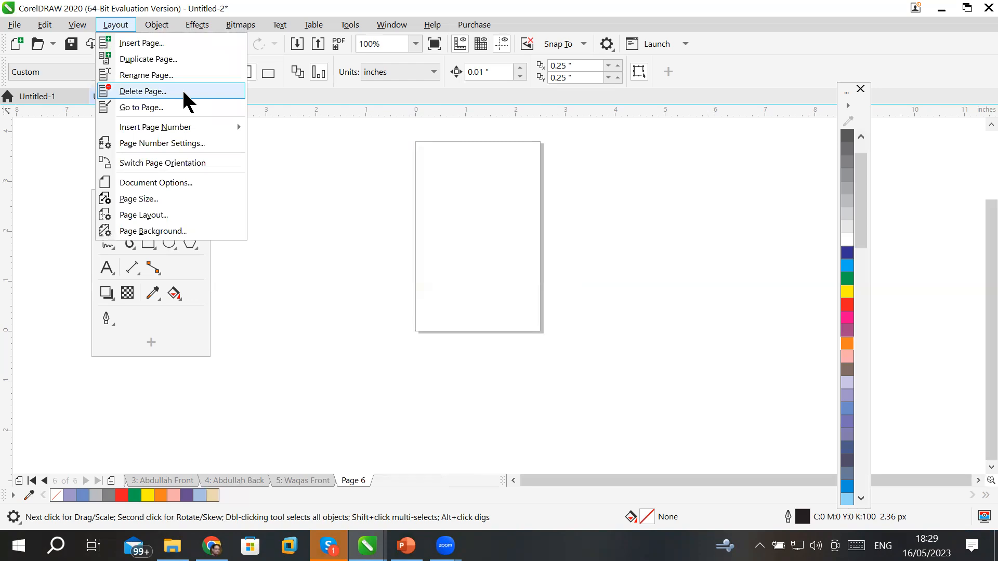
click(308, 473)
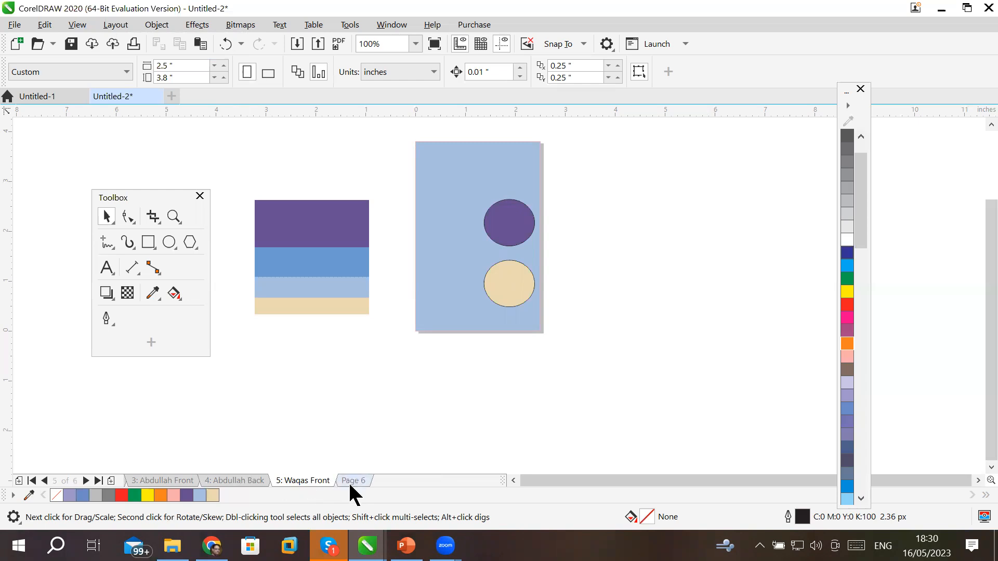
click(349, 480)
click(303, 480)
Delete pages 5 through 6 using Delete Page with a Through to page range.
click(115, 25)
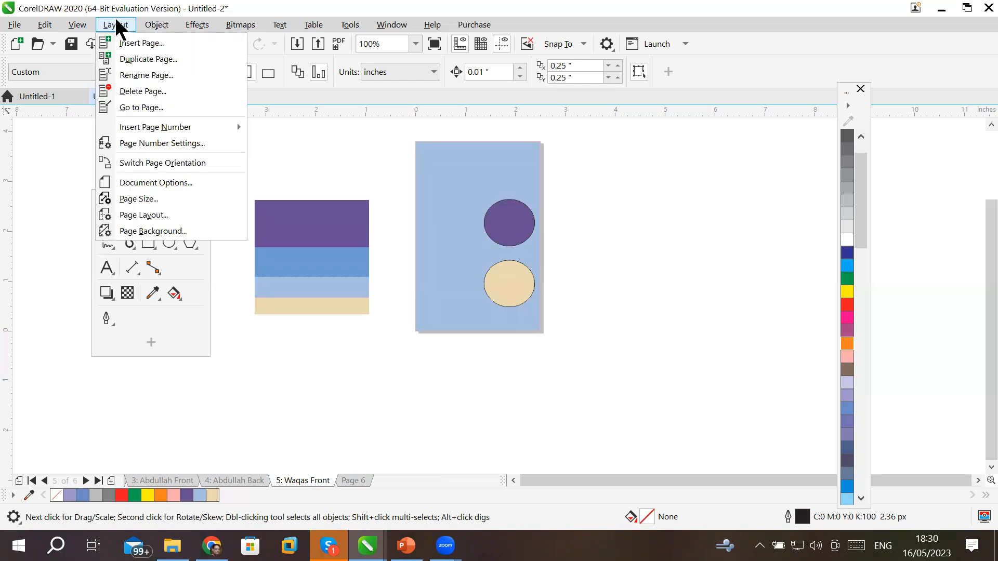
click(205, 94)
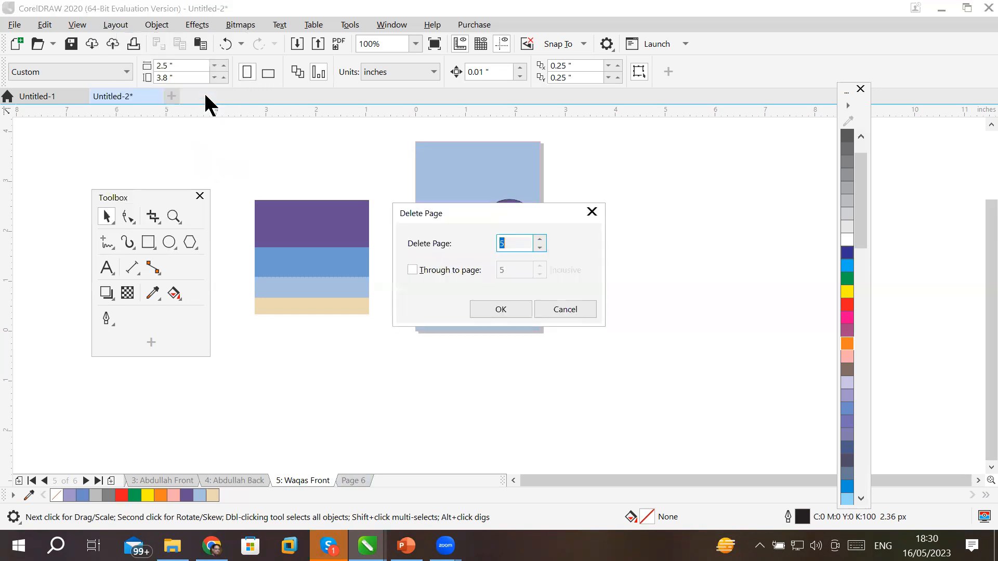
drag(473, 208, 679, 136)
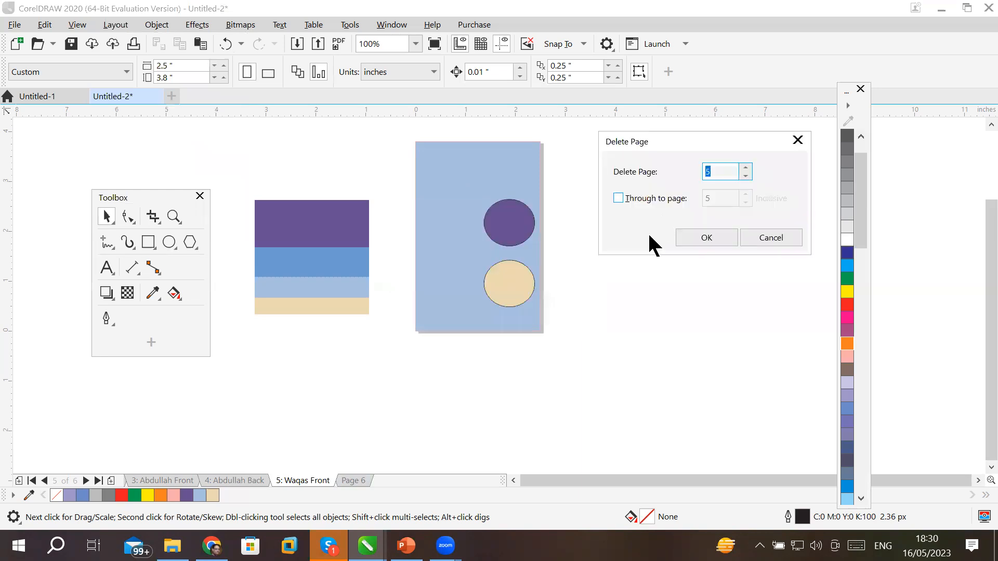
click(729, 173)
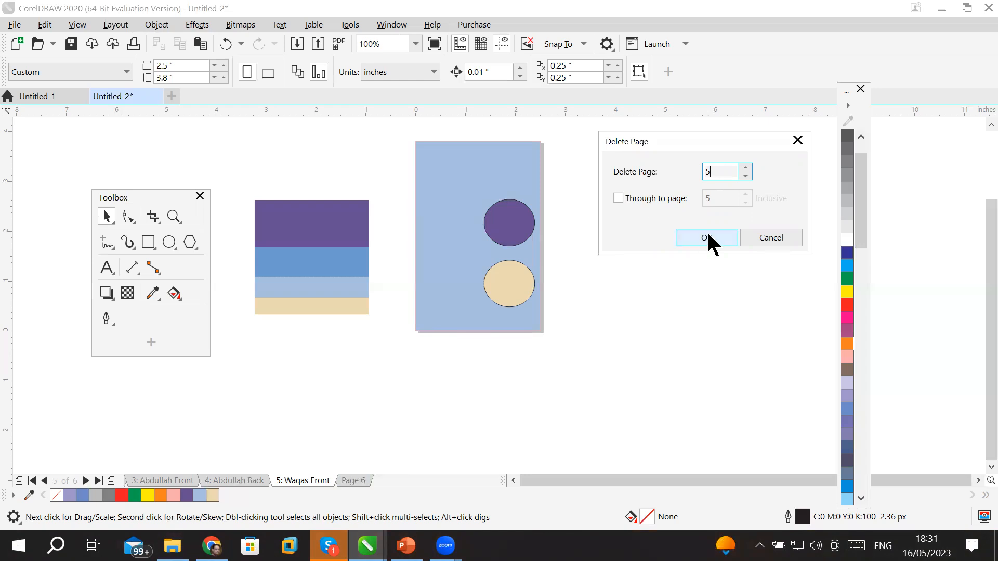
click(619, 199)
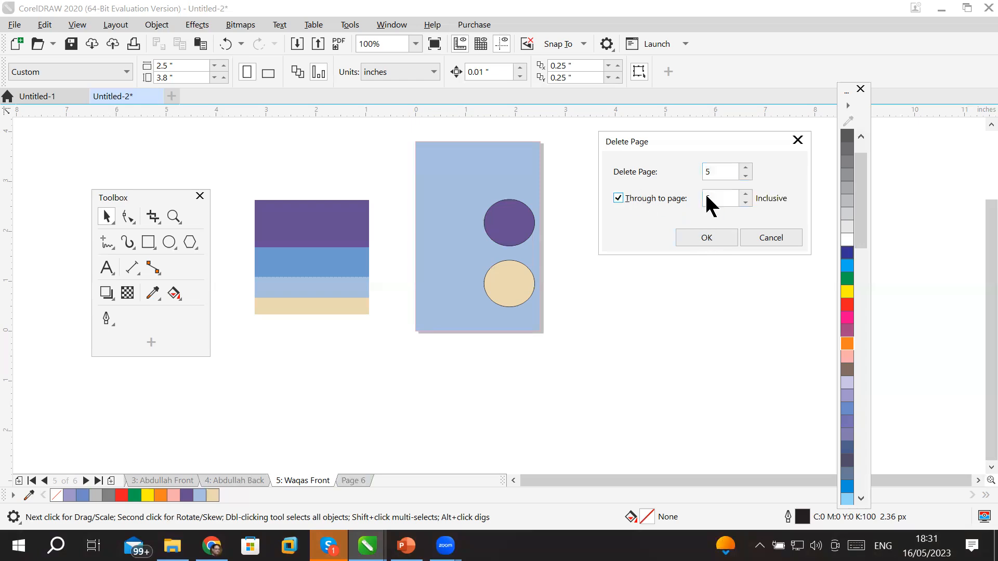
click(747, 195)
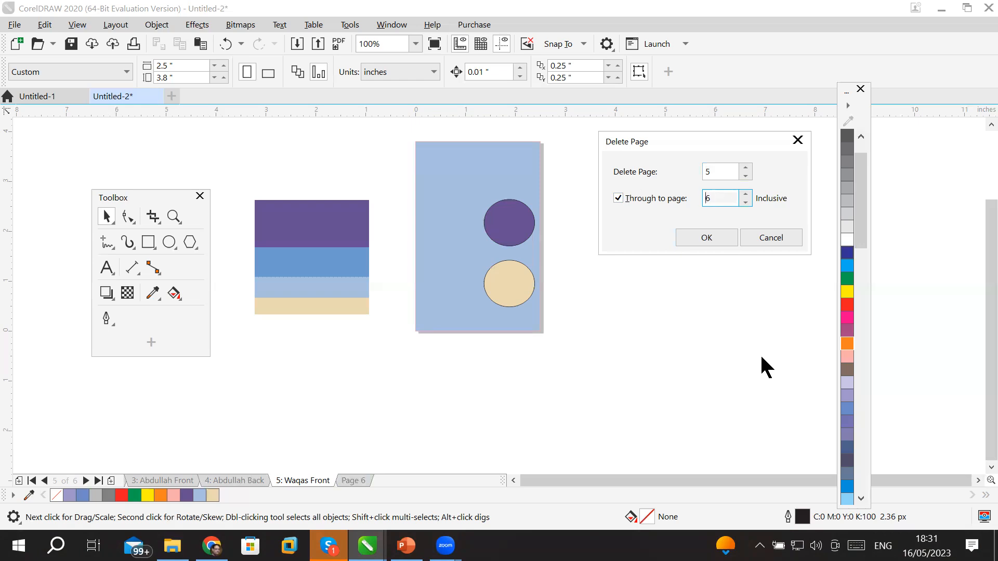
click(723, 240)
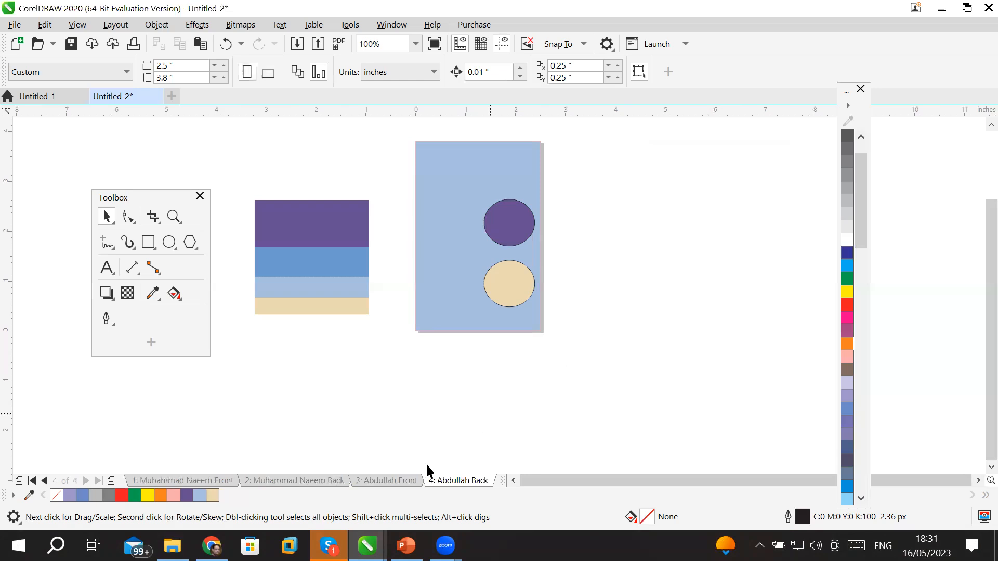
click(115, 24)
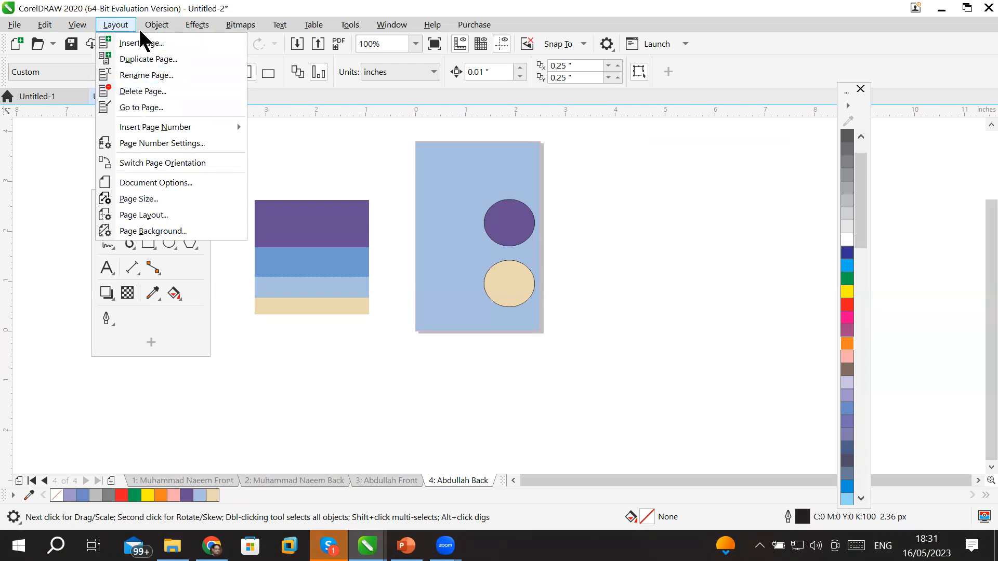
mouse_move(156, 25)
mouse_move(125, 24)
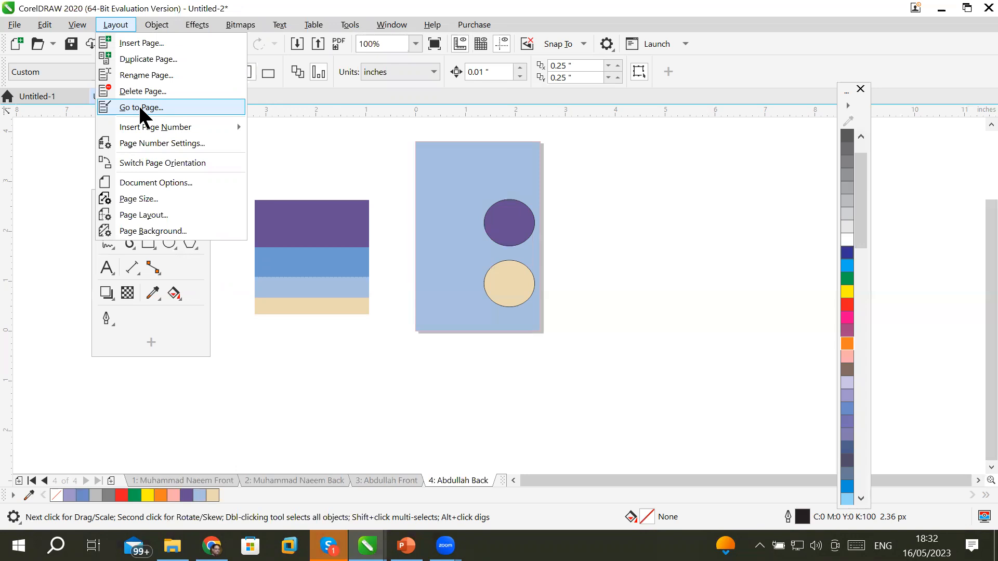
click(42, 479)
click(42, 479)
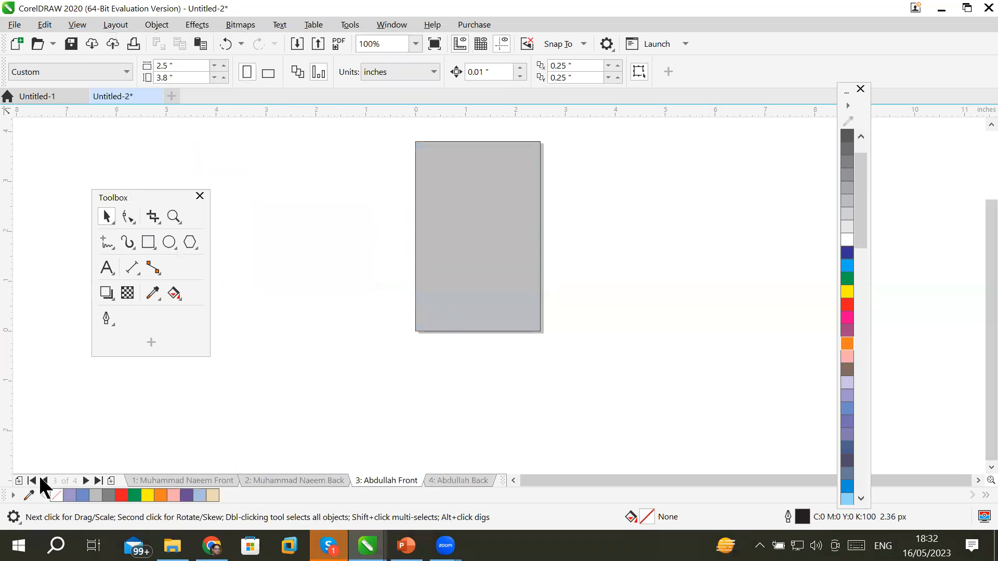
click(41, 479)
click(42, 479)
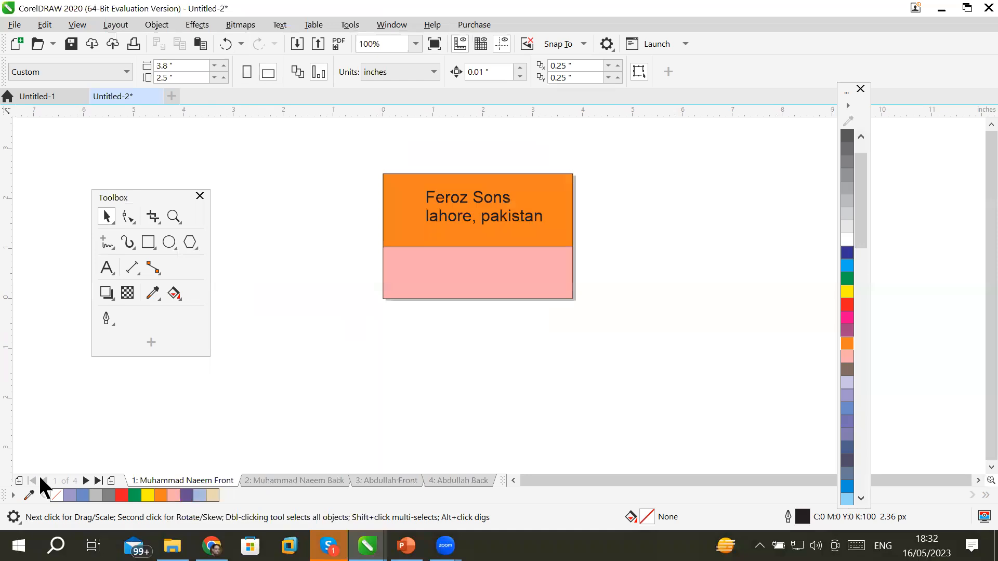
click(87, 479)
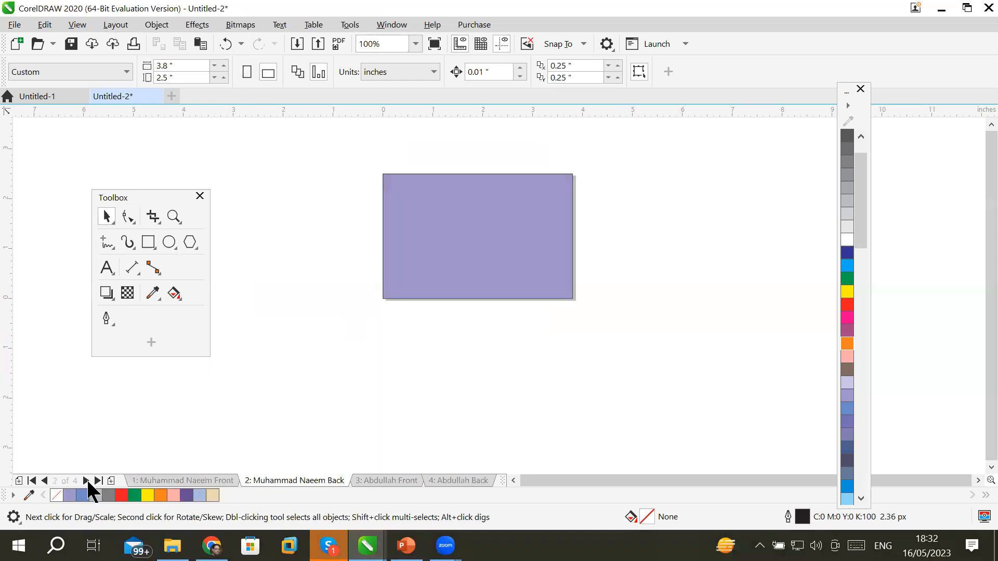
click(86, 479)
click(86, 479)
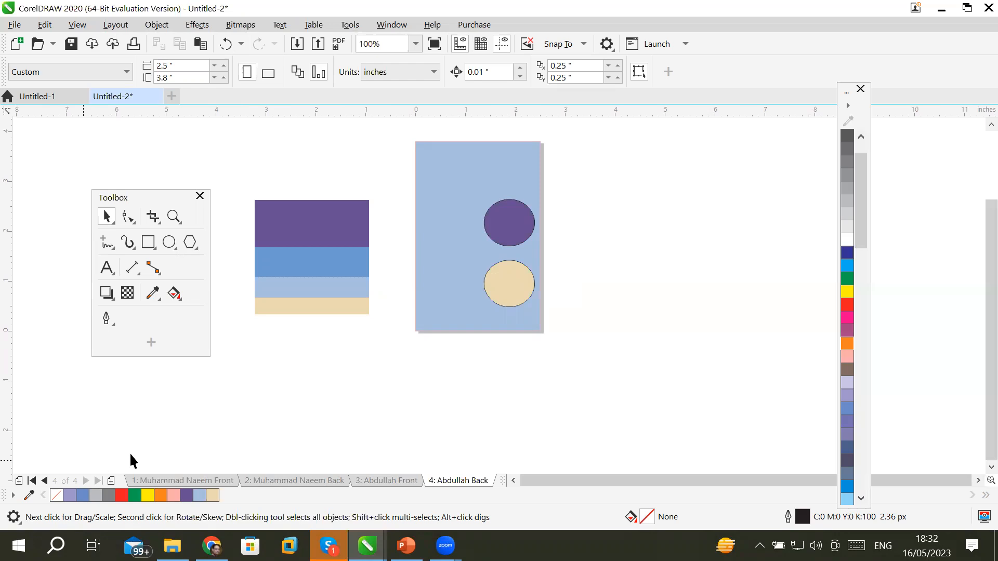
click(116, 24)
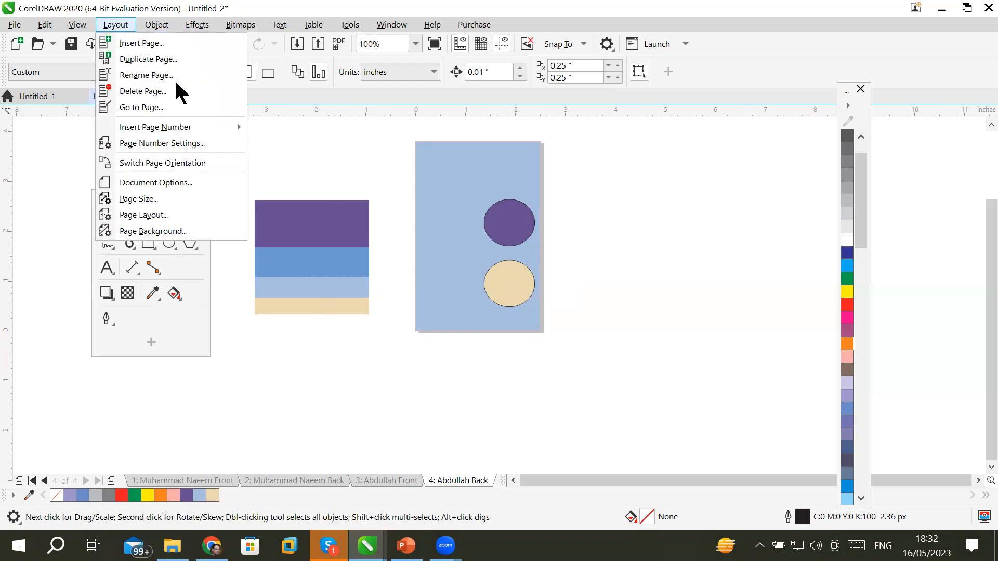
Go to page 1, the orange-and-pink 'Feroz Sons' front card, using Go to Page.
click(154, 107)
click(533, 253)
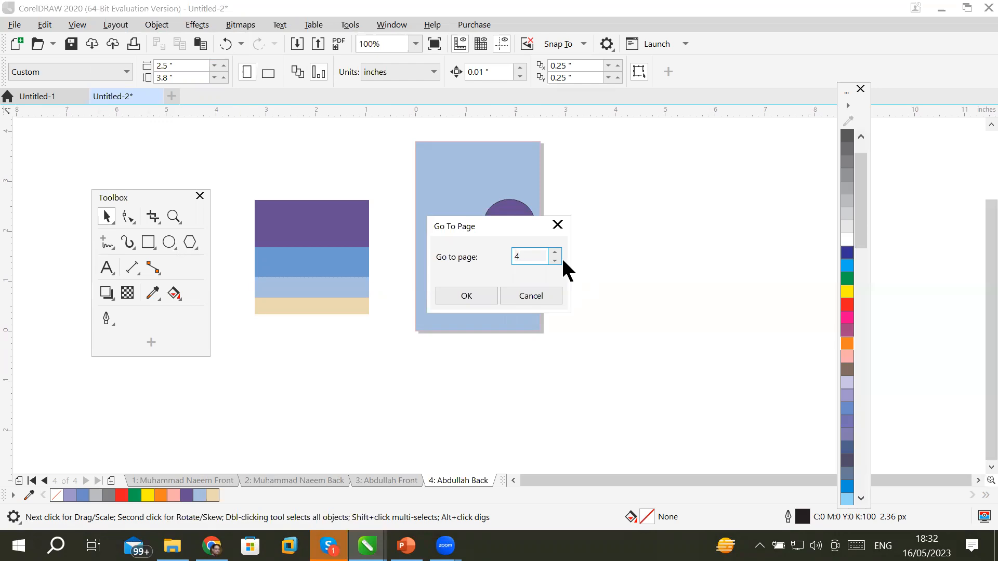
drag(536, 256, 494, 254)
text(1)
click(478, 297)
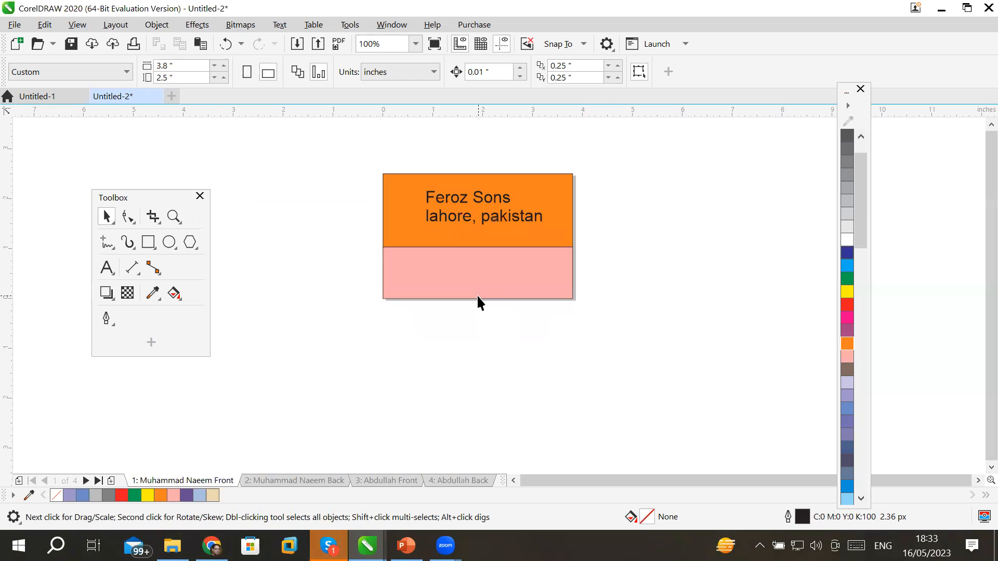
From the last page (page 4), append six blank pages, Pages 5 through 10.
click(108, 28)
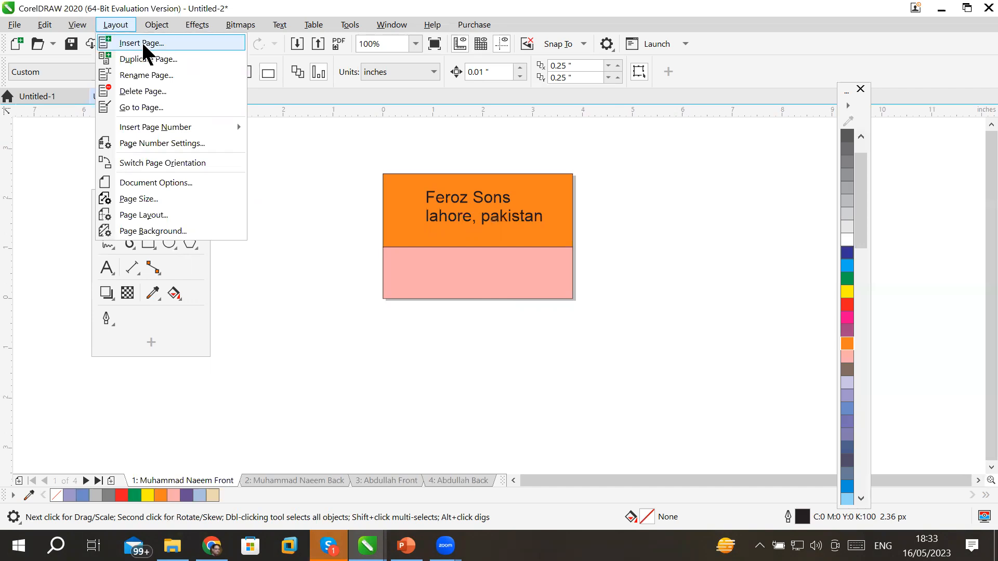
click(459, 482)
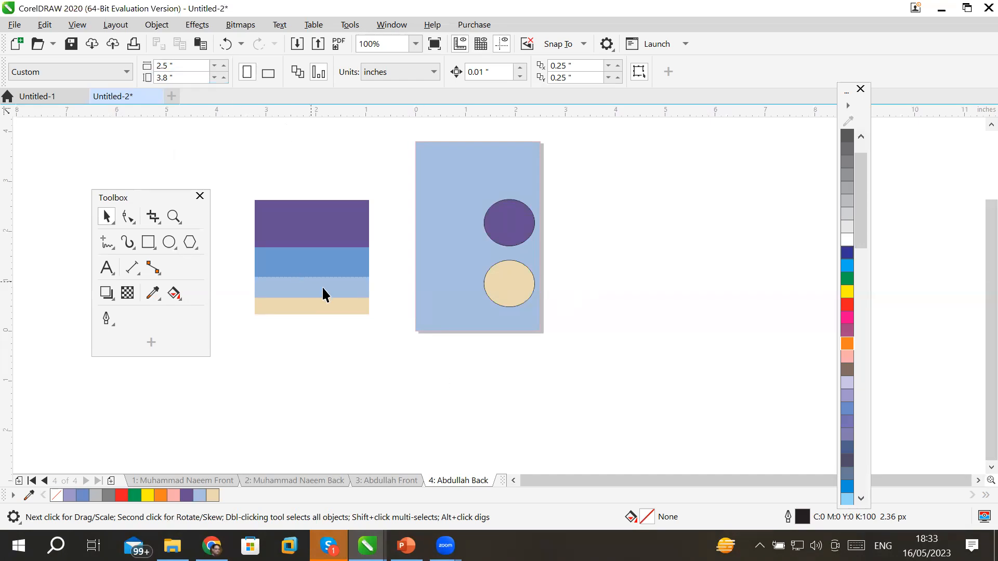
click(111, 481)
click(111, 482)
click(111, 481)
click(111, 482)
click(111, 481)
click(111, 481)
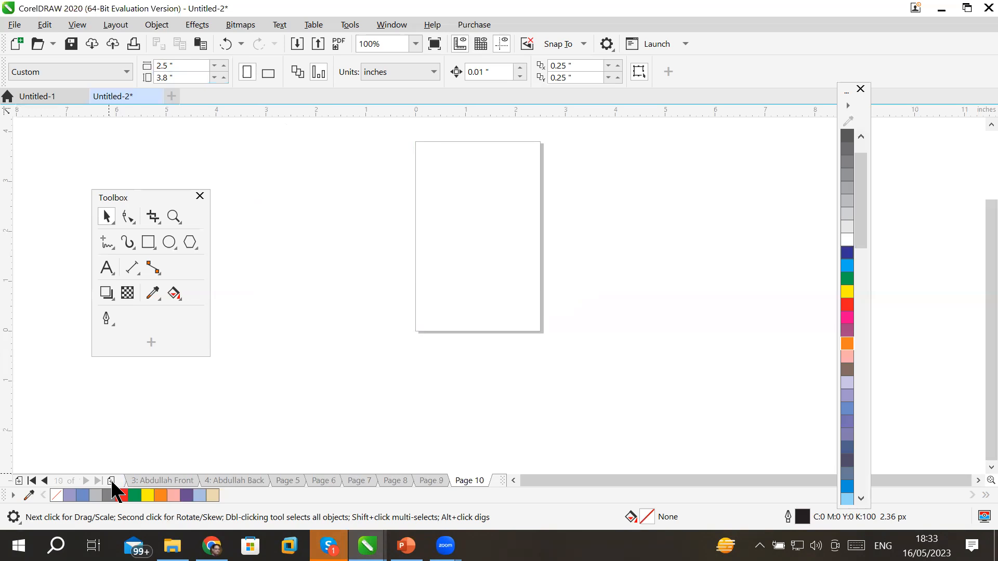
Insert 100 landscape pages of 3.8 × 2.5 inches after page 10.
click(120, 24)
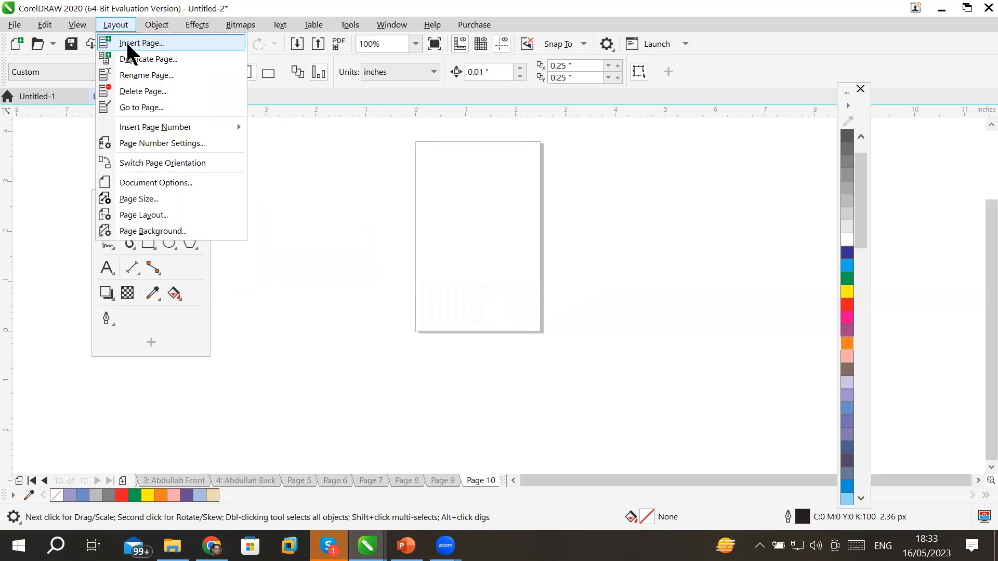
click(128, 43)
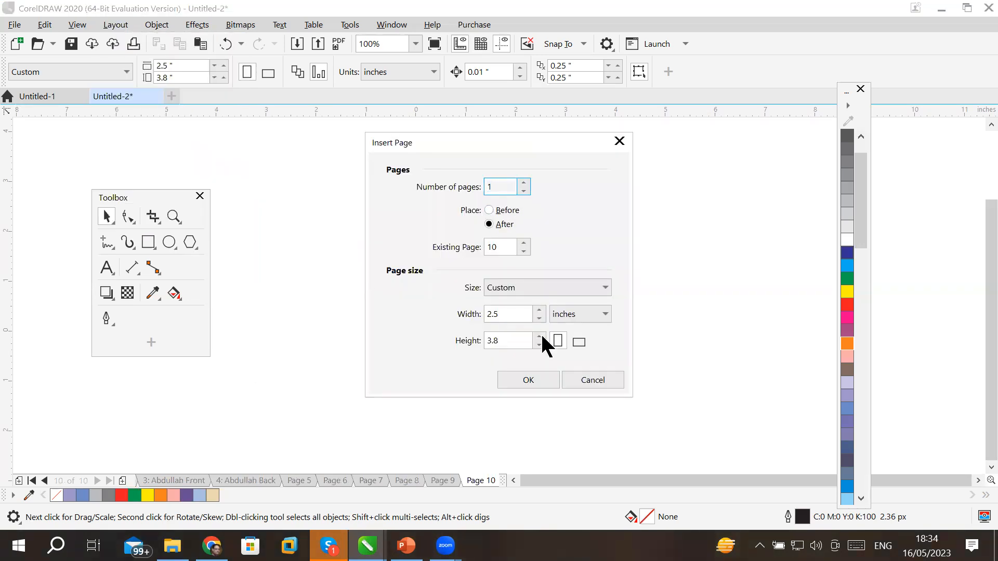
click(509, 177)
text(00)
double_click(511, 246)
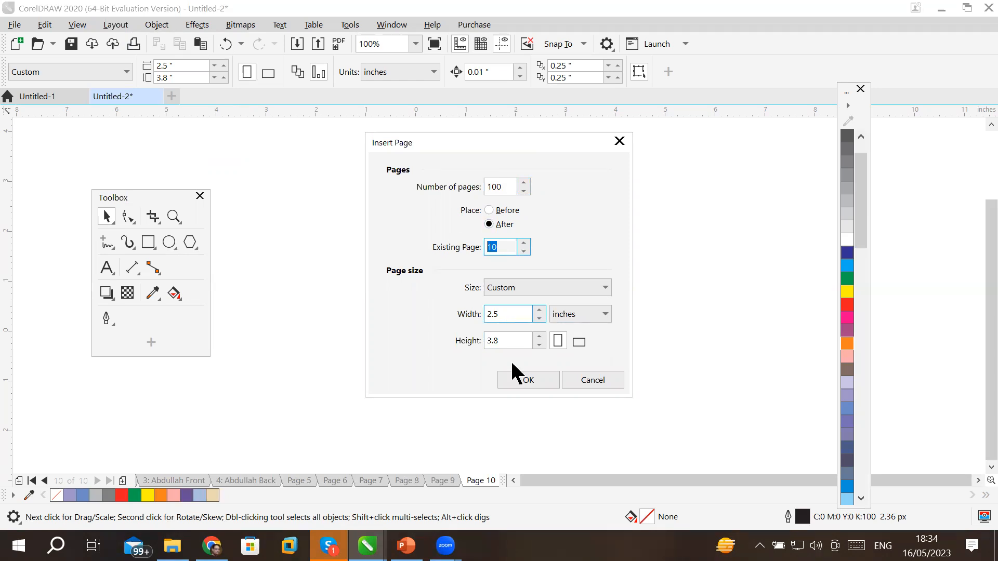
click(581, 341)
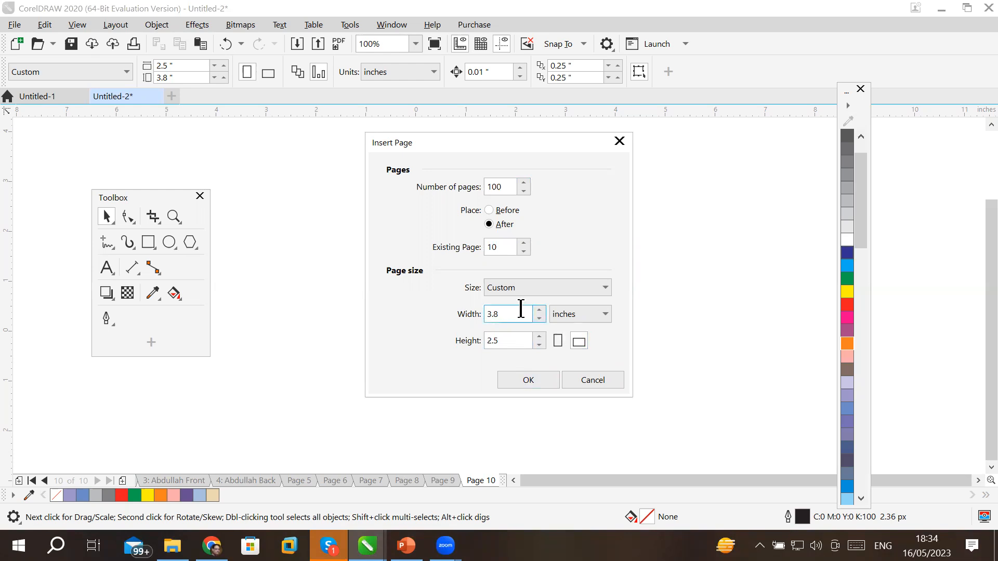
drag(522, 310, 402, 310)
click(525, 378)
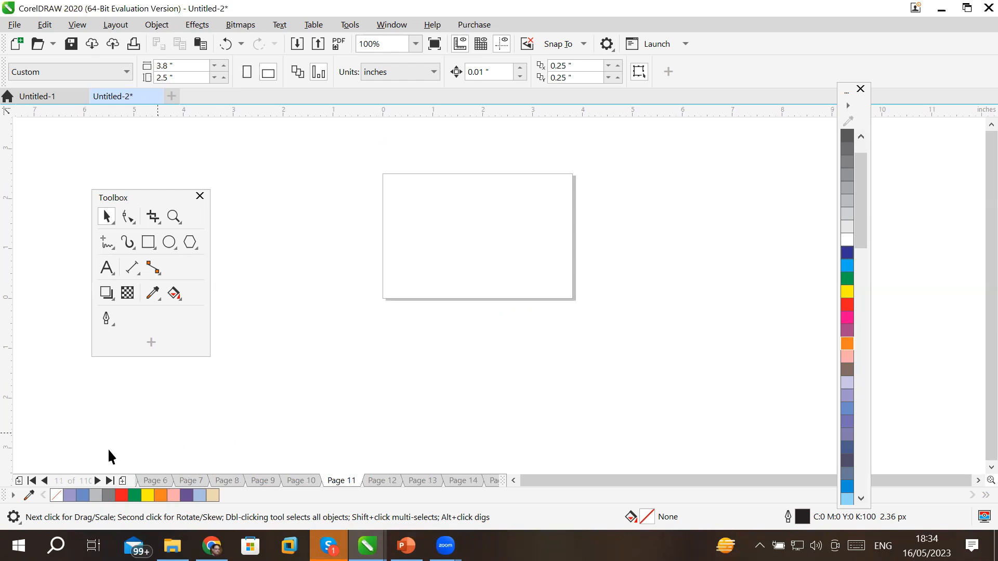
Jump to the end of the document, landing on Page 110 of 110.
click(110, 480)
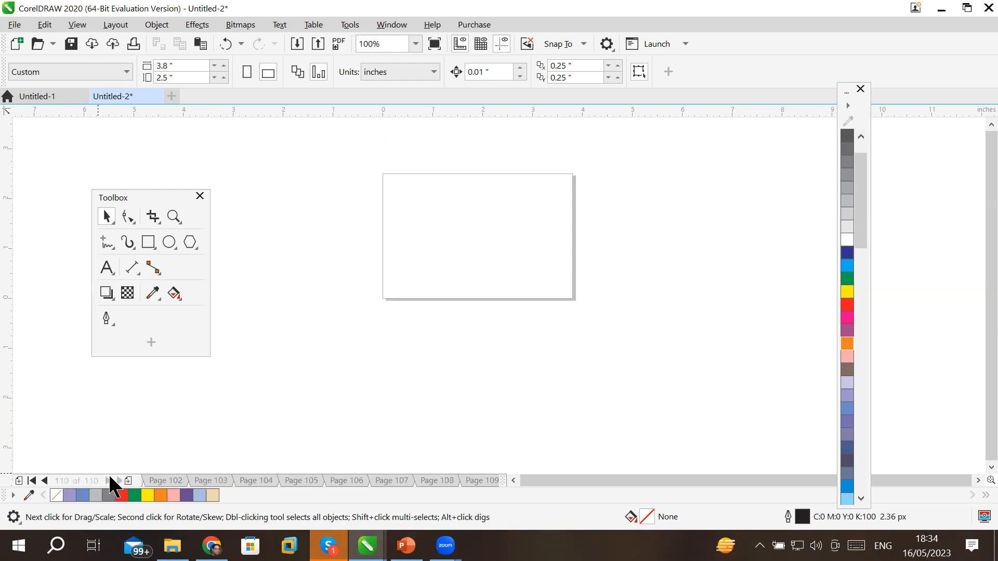
click(488, 481)
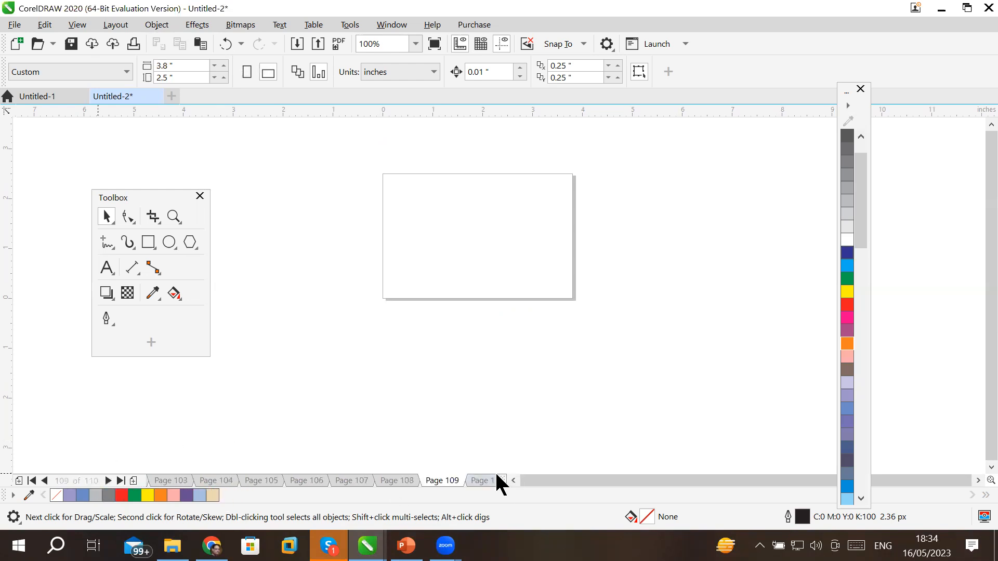
click(484, 481)
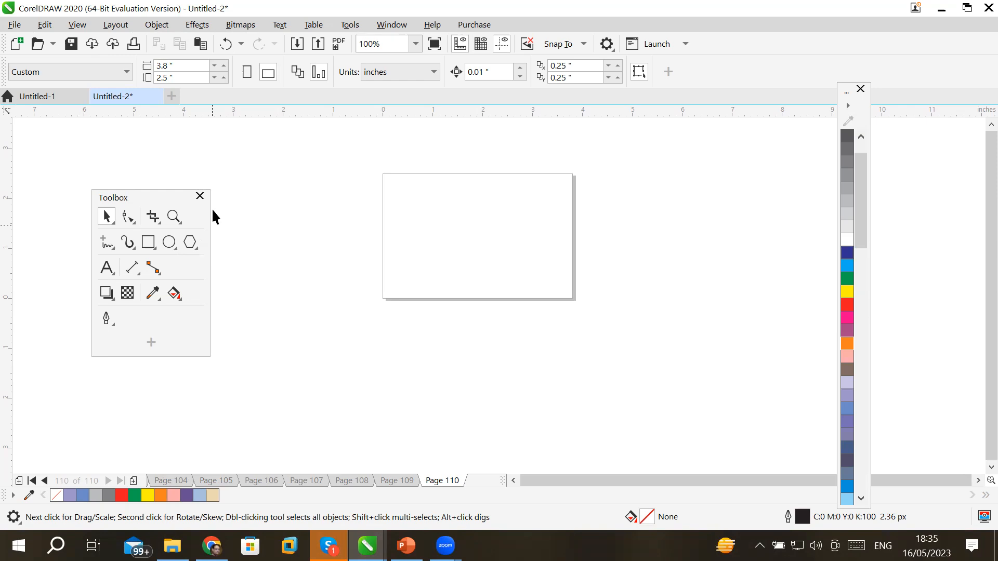
Switch to Page 105 and browse the Layout page options without choosing one.
right_click(222, 479)
click(111, 24)
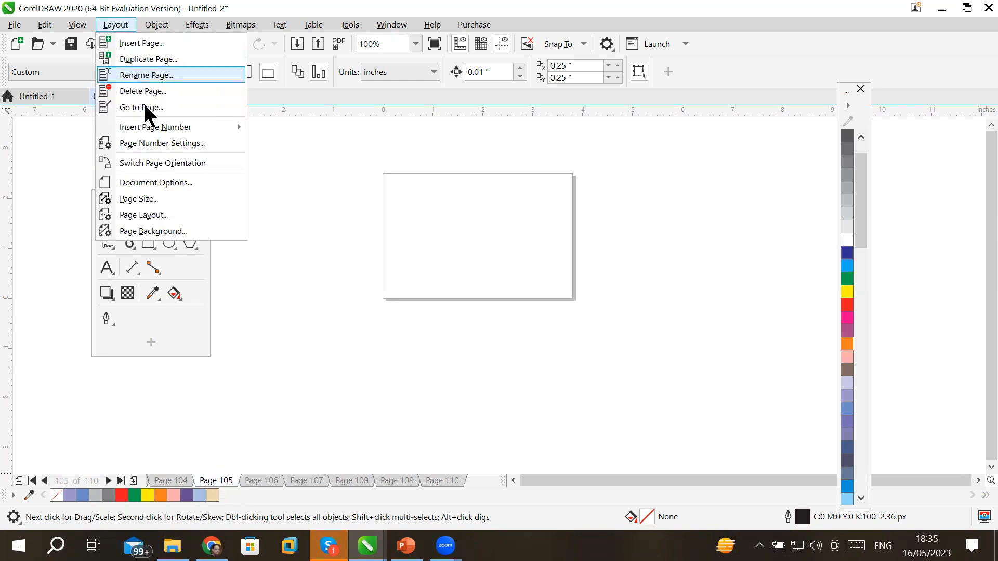
mouse_move(126, 27)
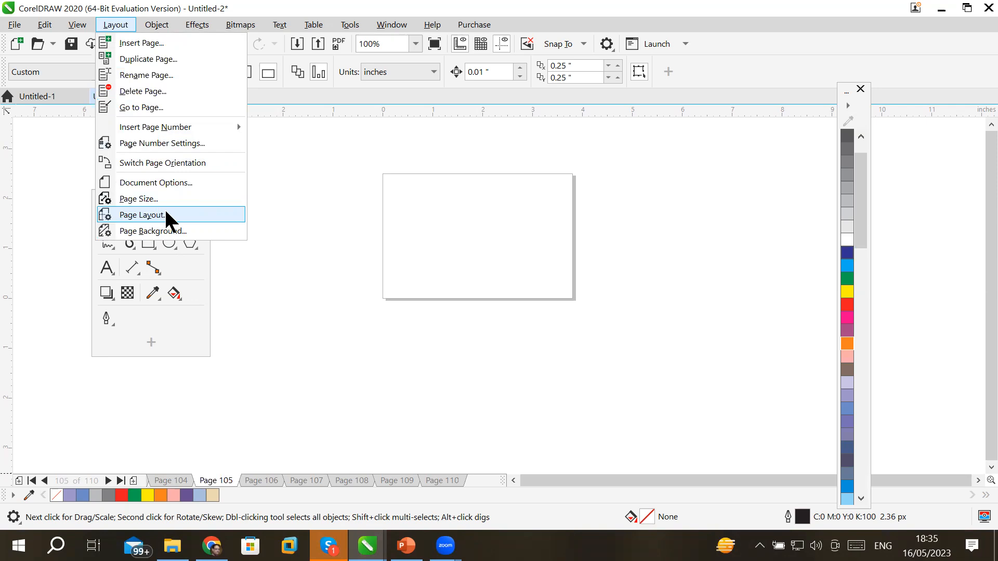
mouse_move(188, 126)
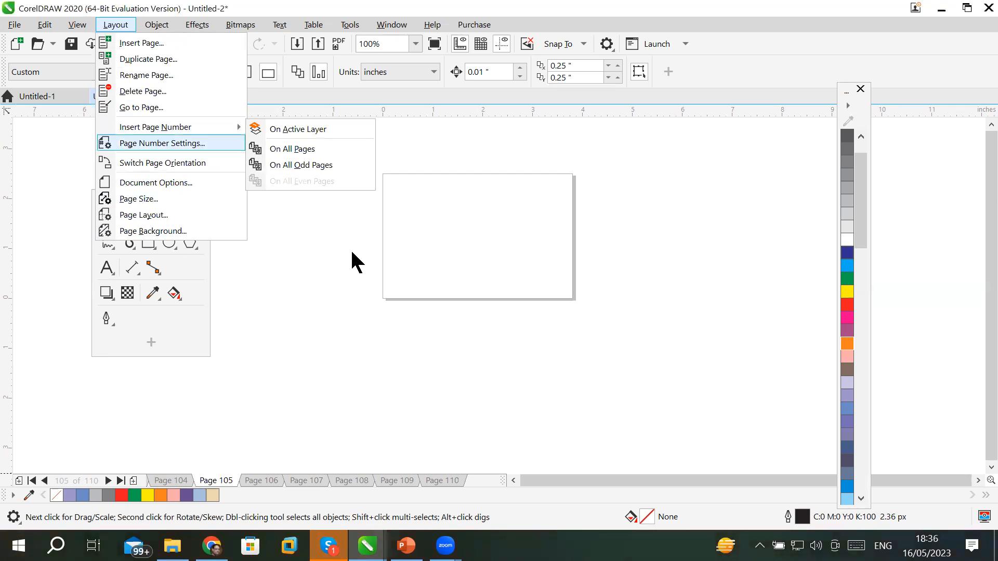
click(332, 339)
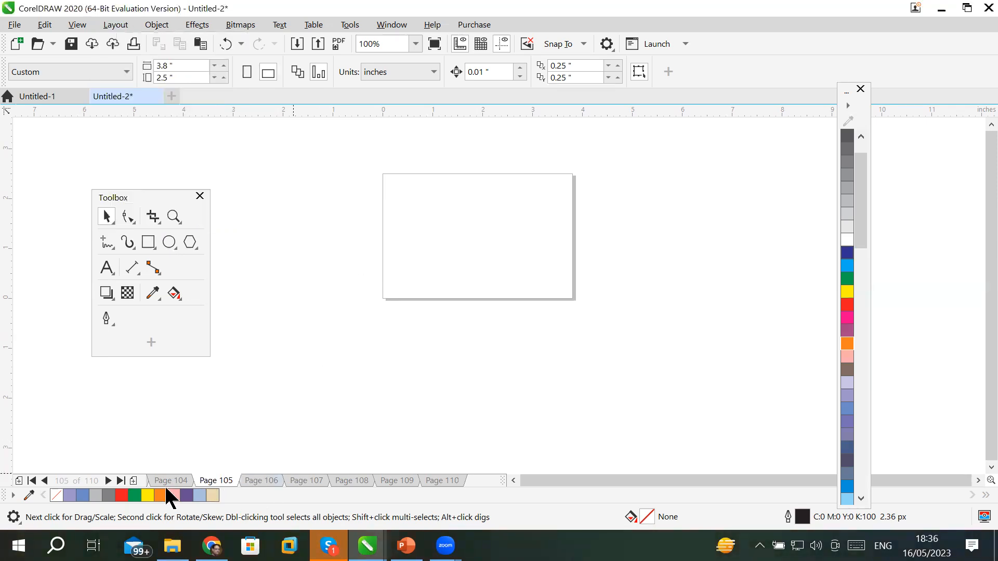
Step through the page tabs from page 1 to the empty Page 5.
click(31, 480)
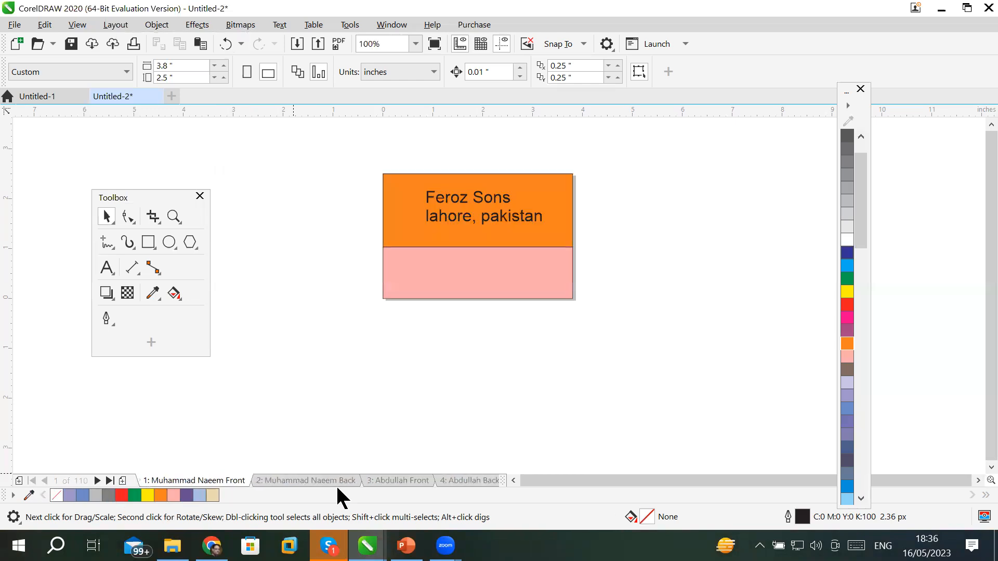
click(399, 480)
click(451, 480)
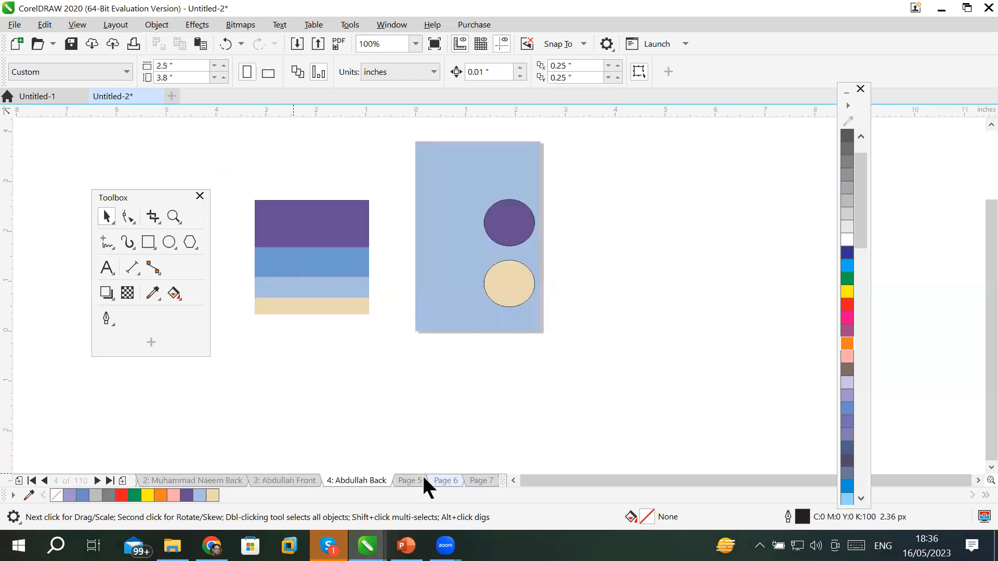
click(409, 480)
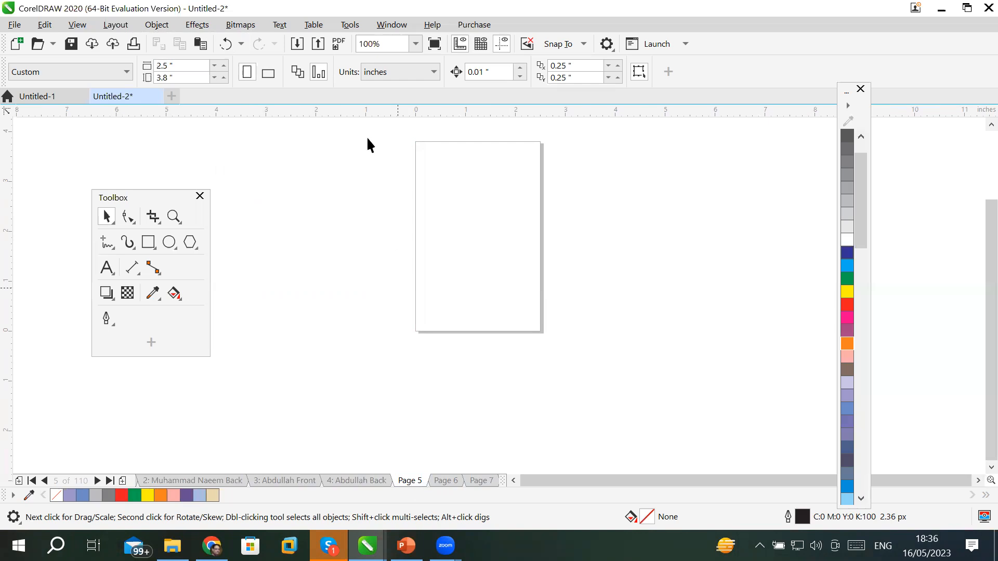
Delete pages 5 through 110 using Delete Page with a Through to page range.
click(111, 26)
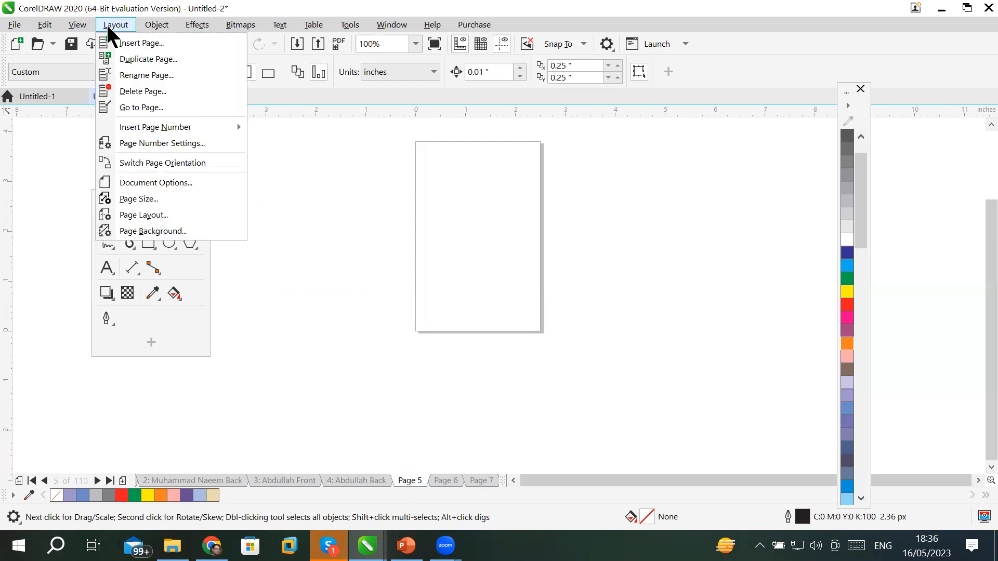
click(157, 91)
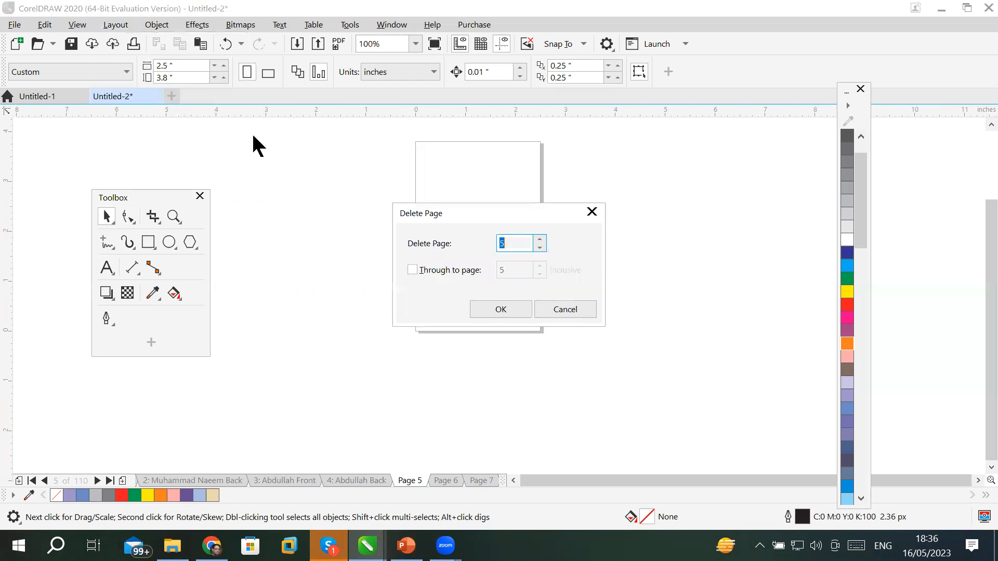
click(435, 265)
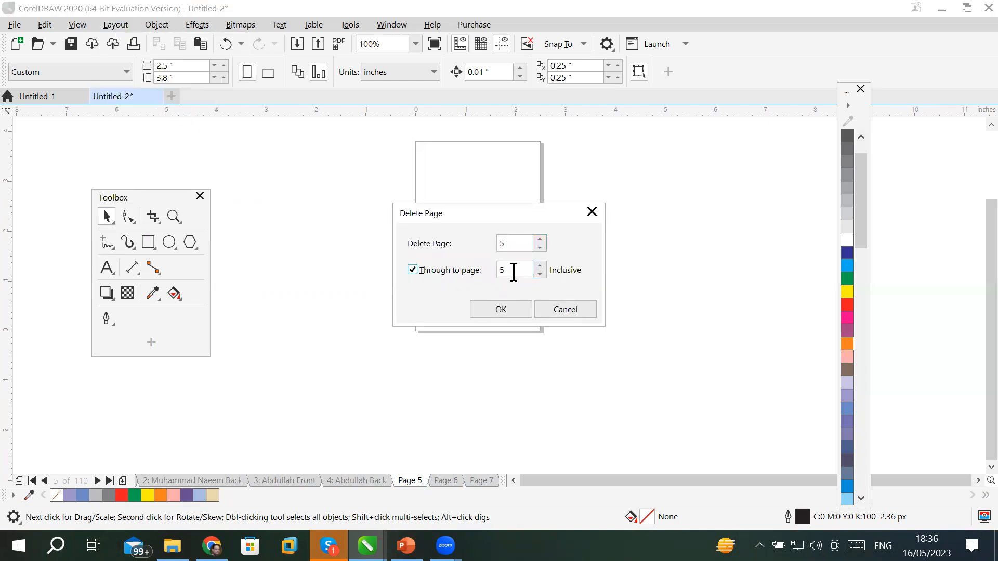
text(110)
click(510, 314)
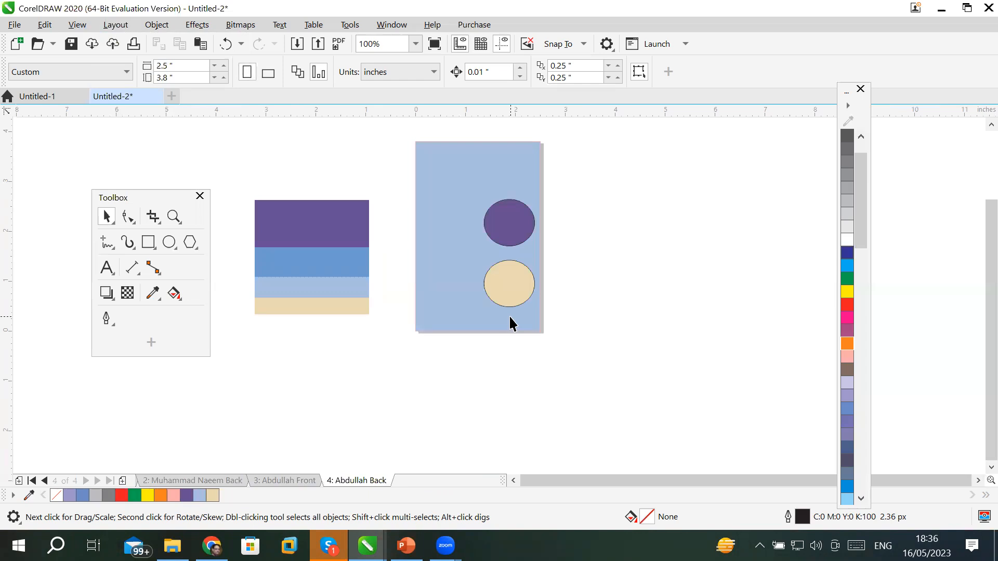
Save the document as 'ICT busines cards.cdr' on drive D and close CorelDRAW.
click(71, 44)
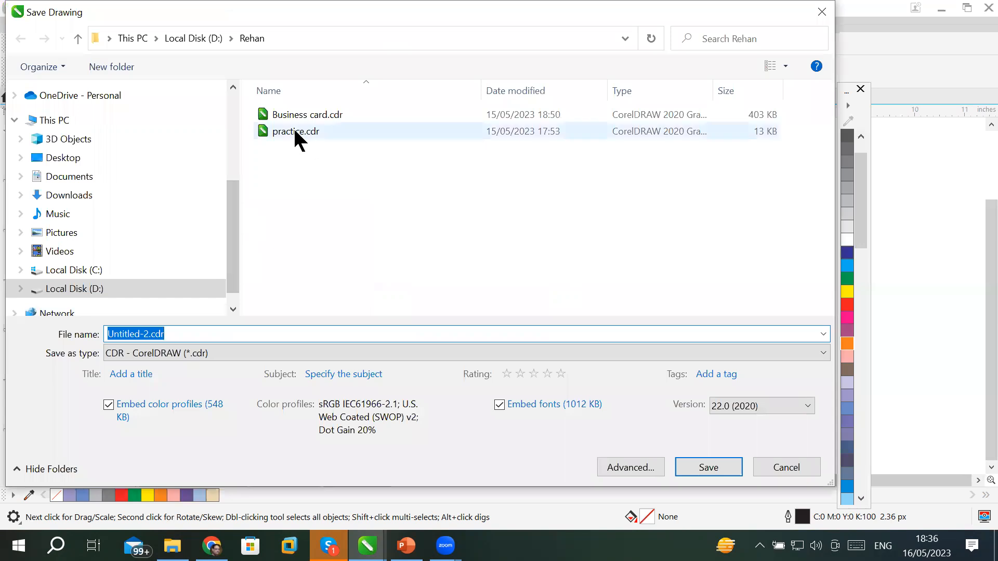
click(308, 115)
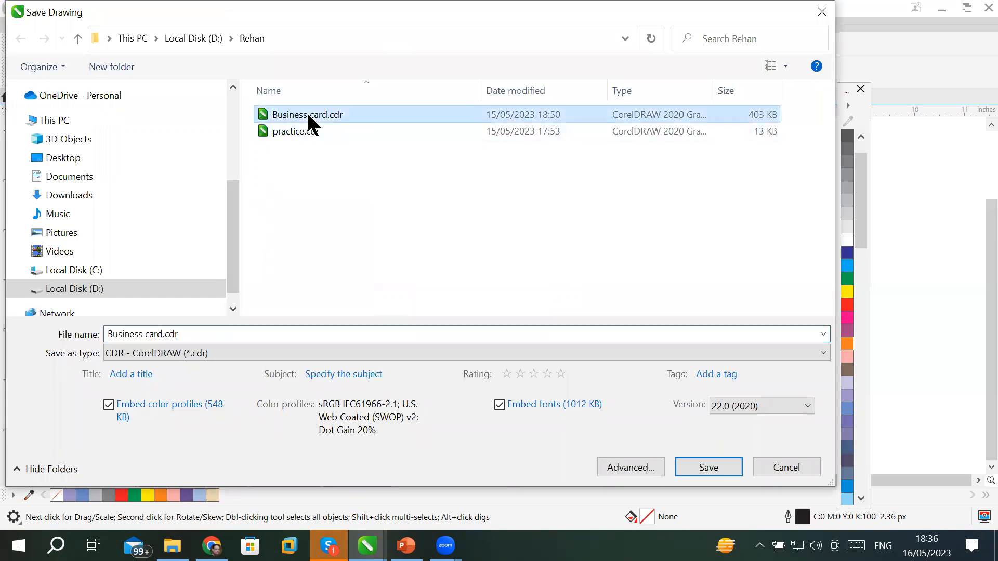
click(163, 334)
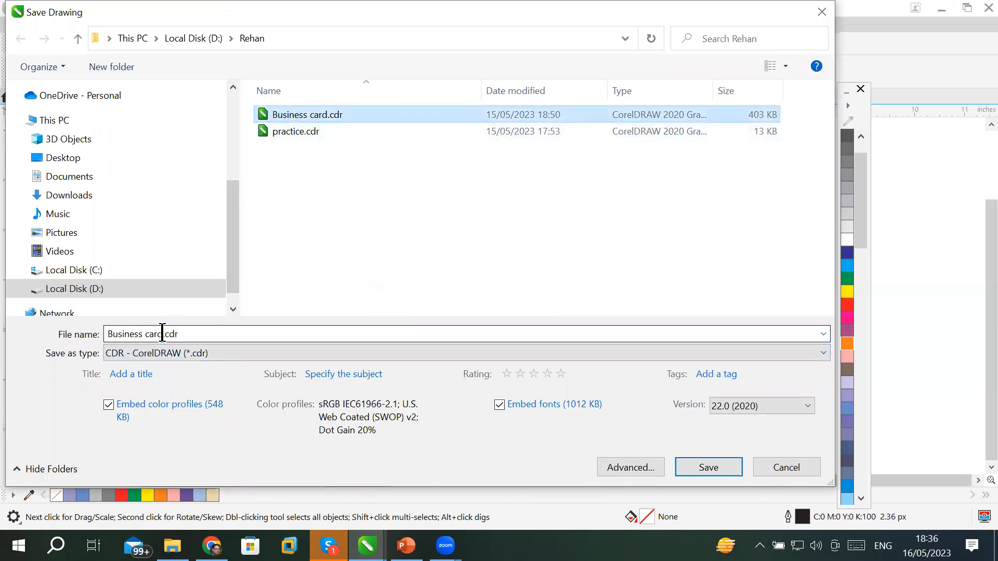
click(163, 334)
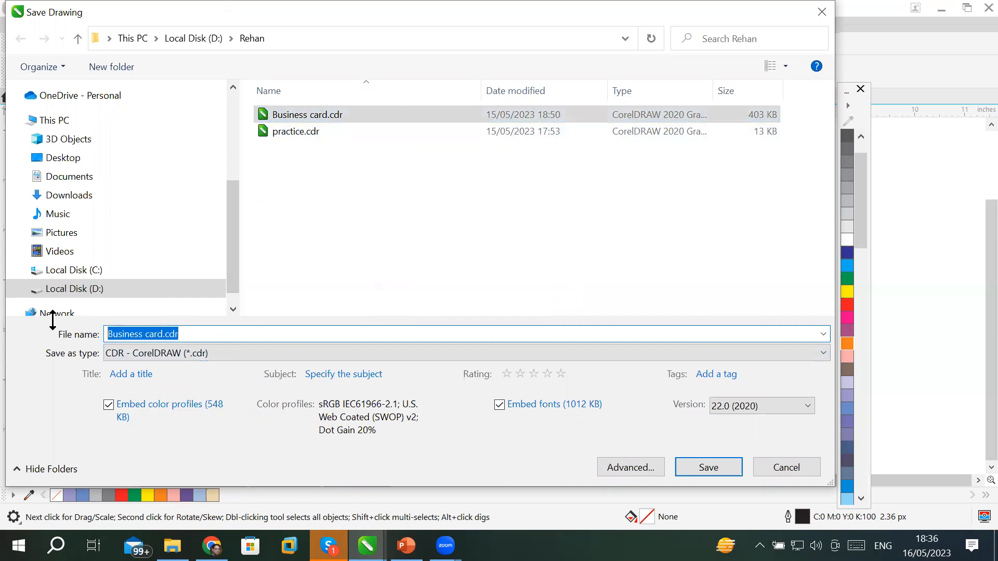
text(ICT b)
key(BackSpace)
text(busines cards)
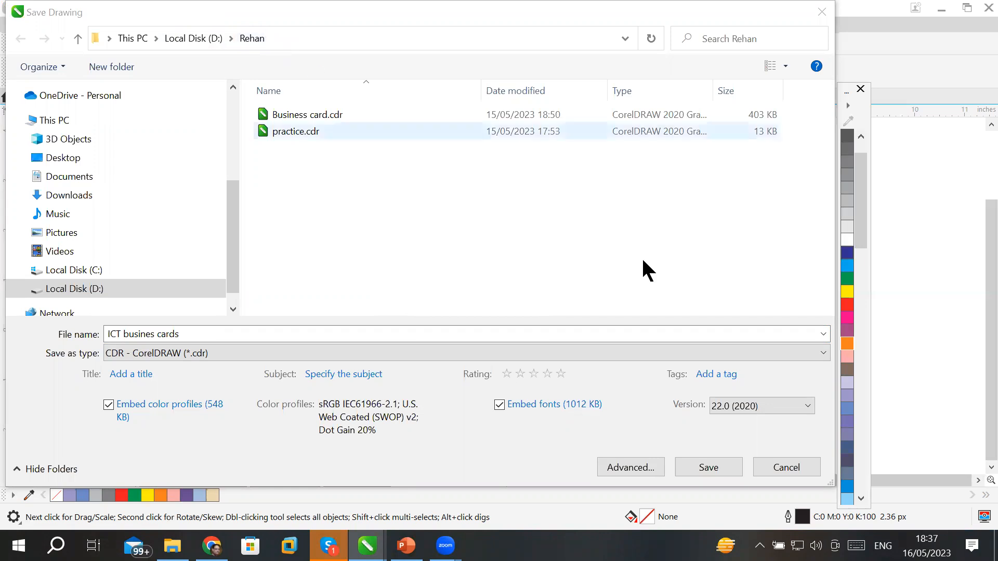
click(716, 469)
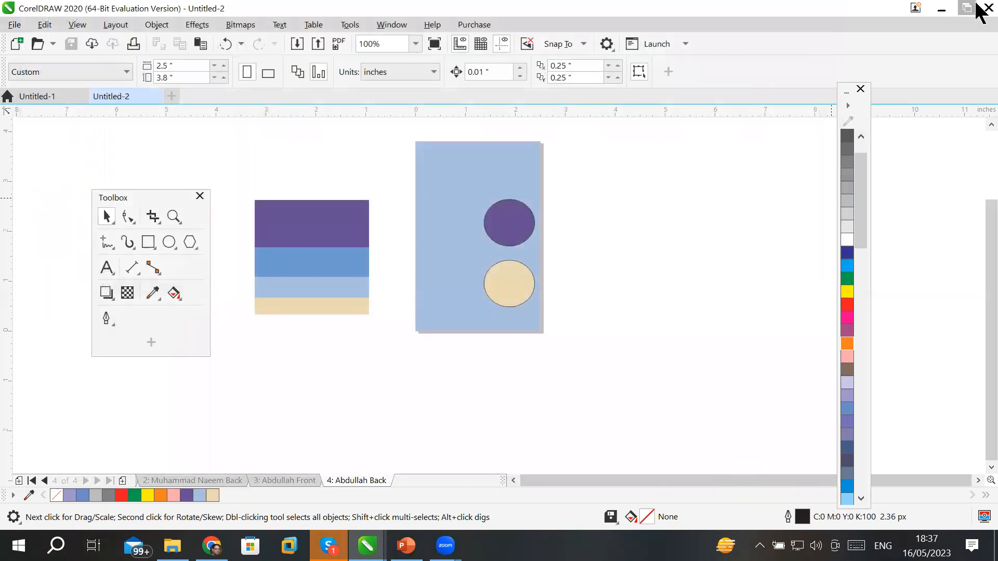
click(988, 8)
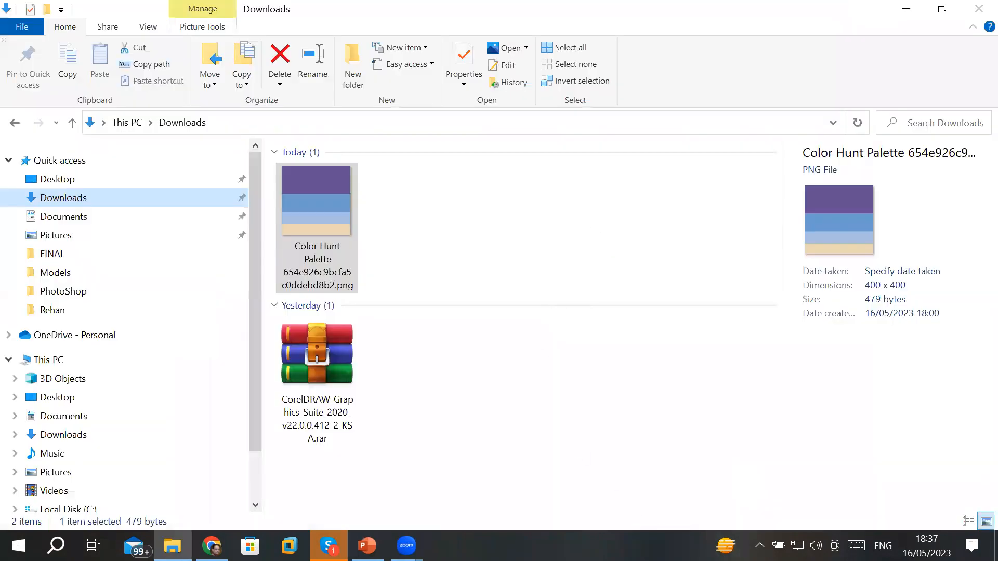